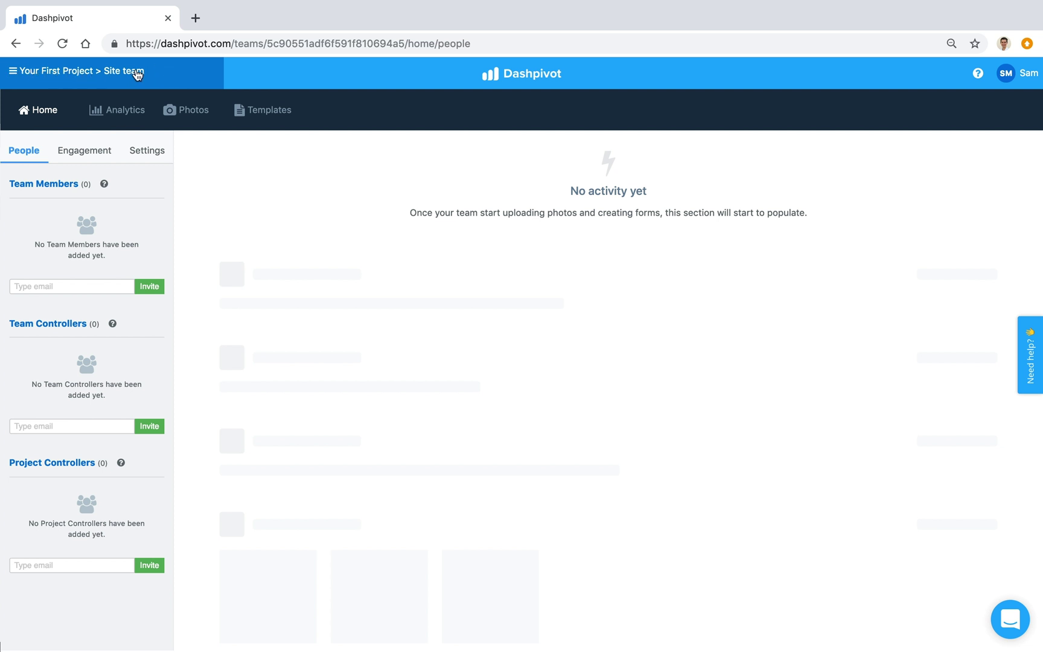
# Upload ABC Logo.png as the logo in the ABC Contractors organisation's Doc Template settings
pyautogui.click(115, 75)
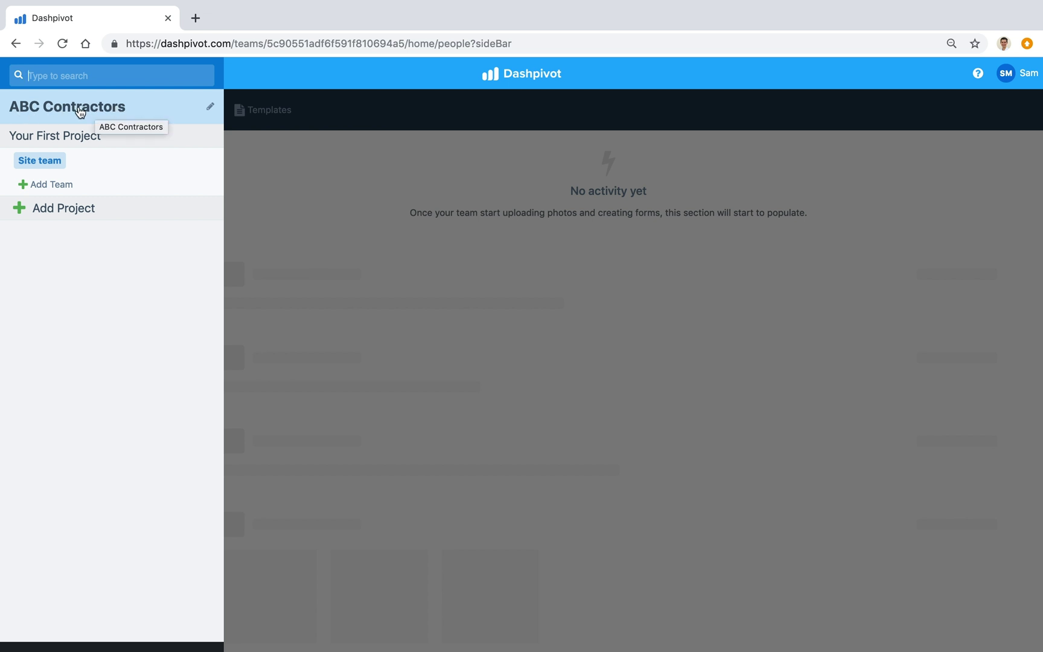
pyautogui.click(53, 113)
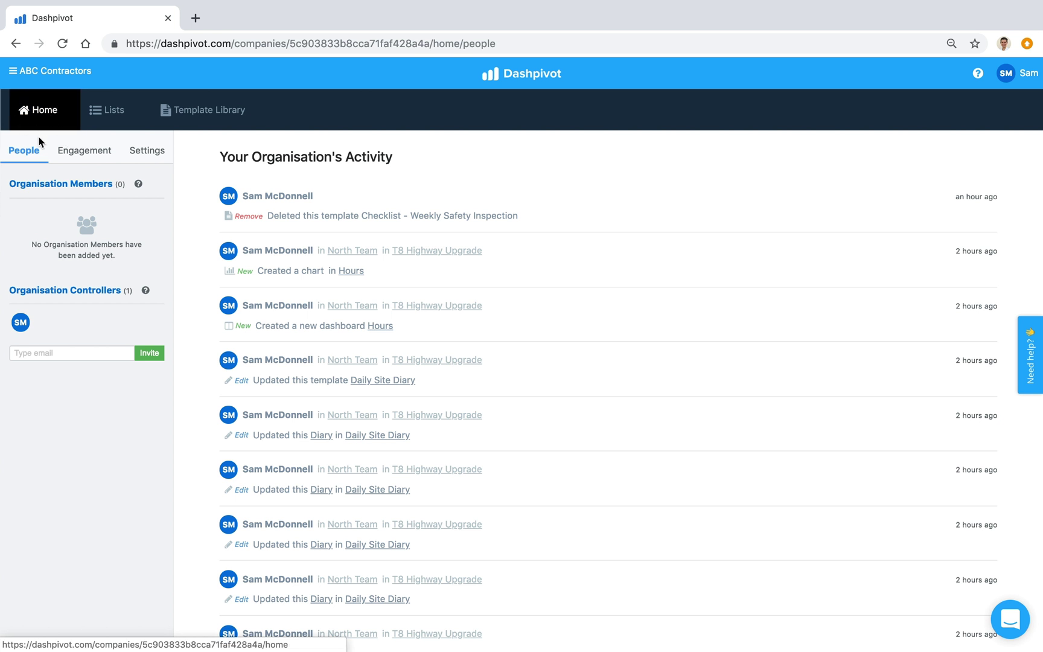
pyautogui.click(146, 154)
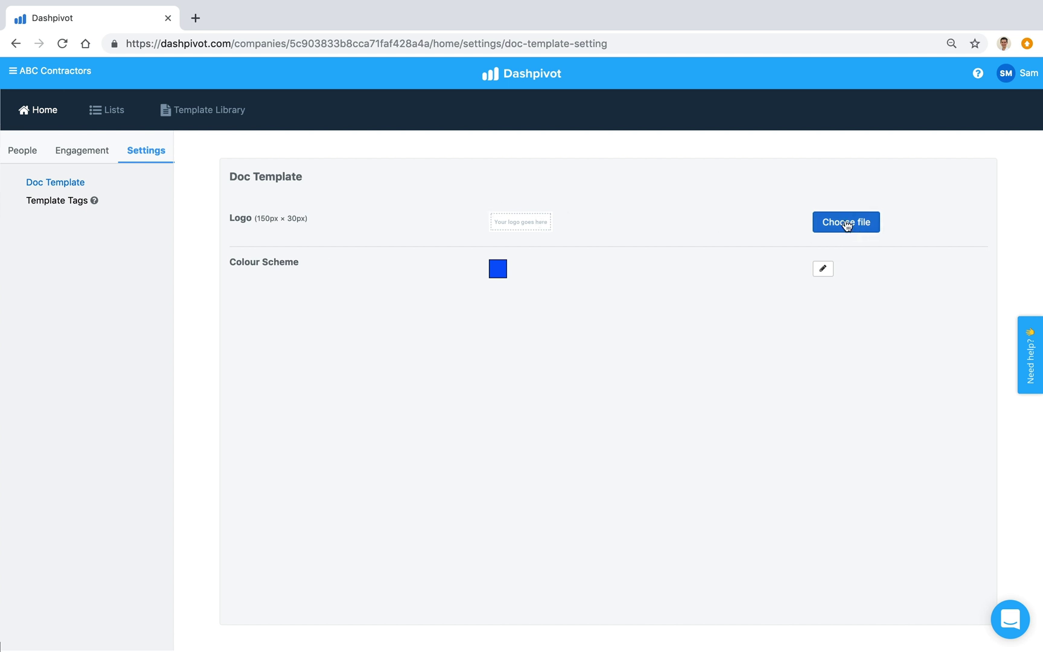
pyautogui.click(824, 224)
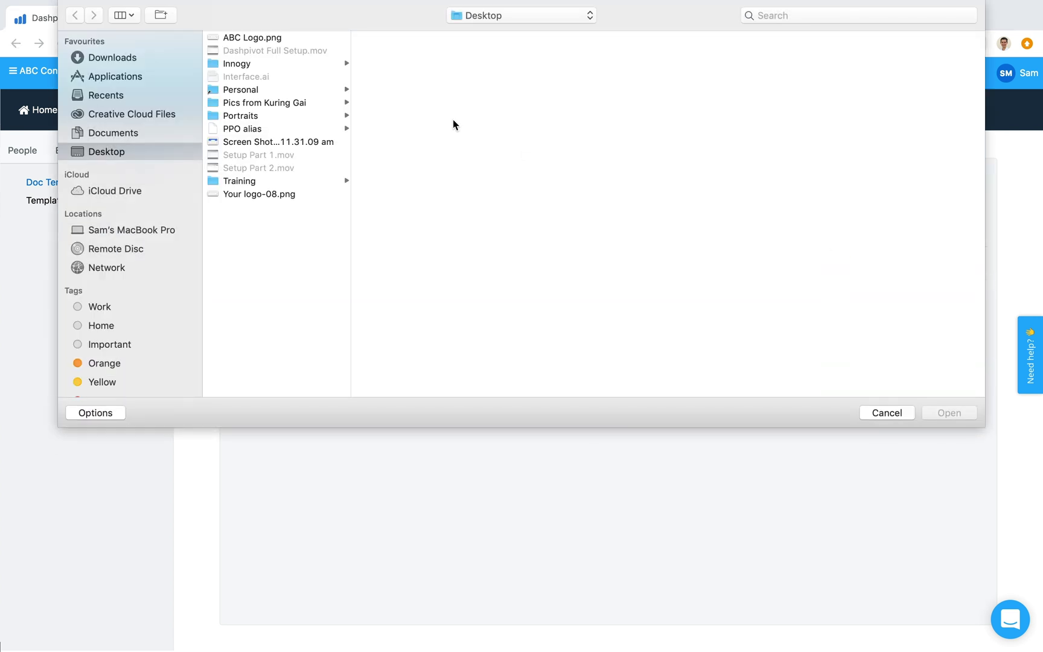
pyautogui.click(261, 38)
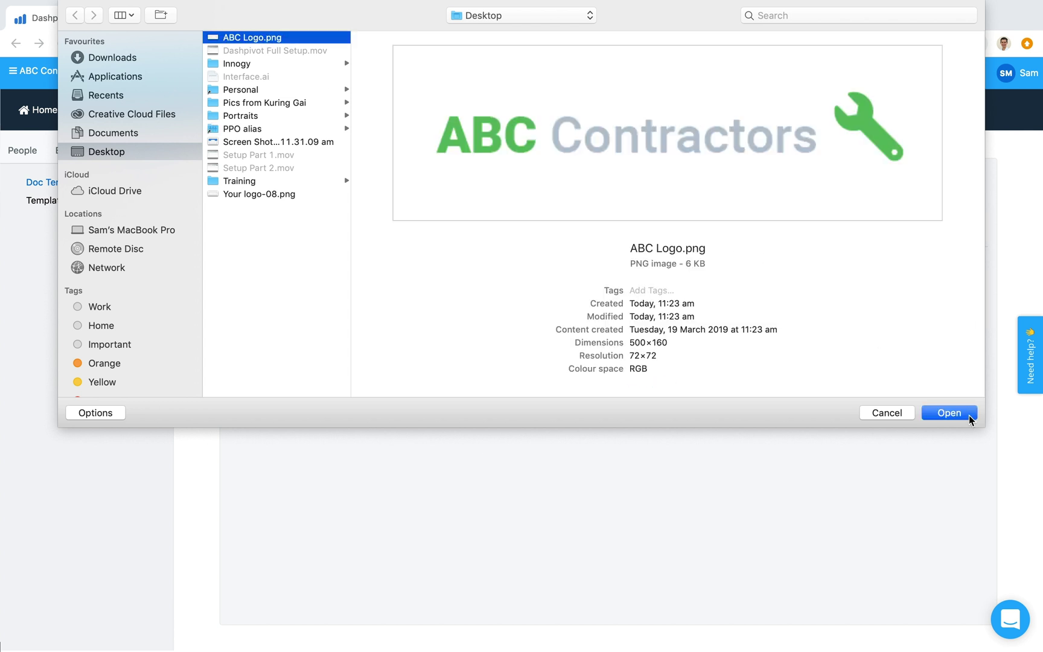
pyautogui.click(949, 413)
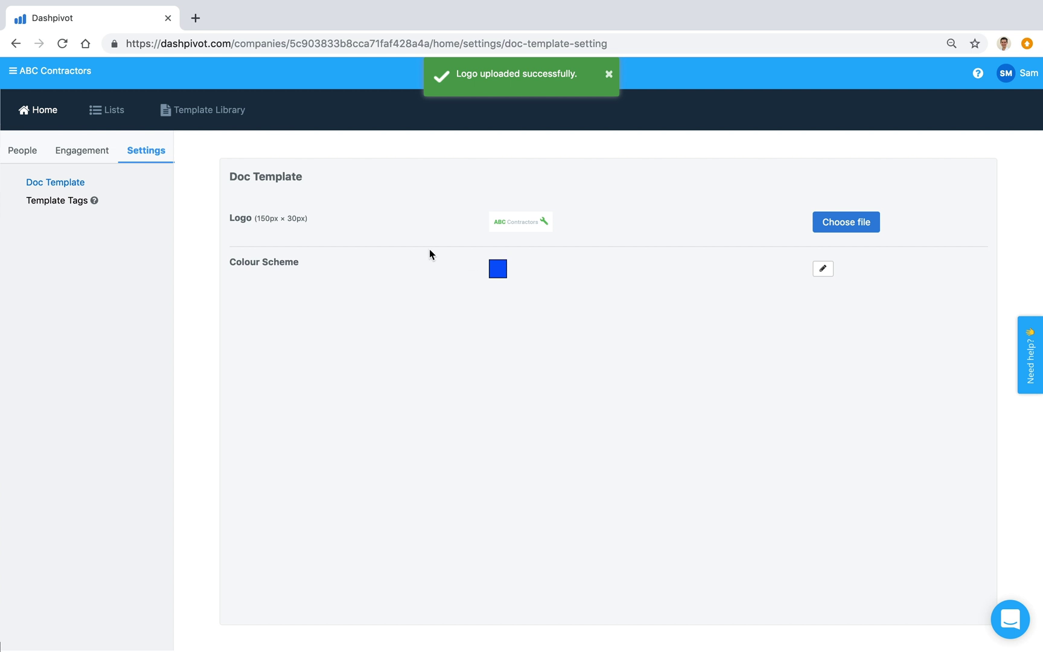
# Change the Doc Template colour scheme to green #20bd12 and save it
pyautogui.click(820, 270)
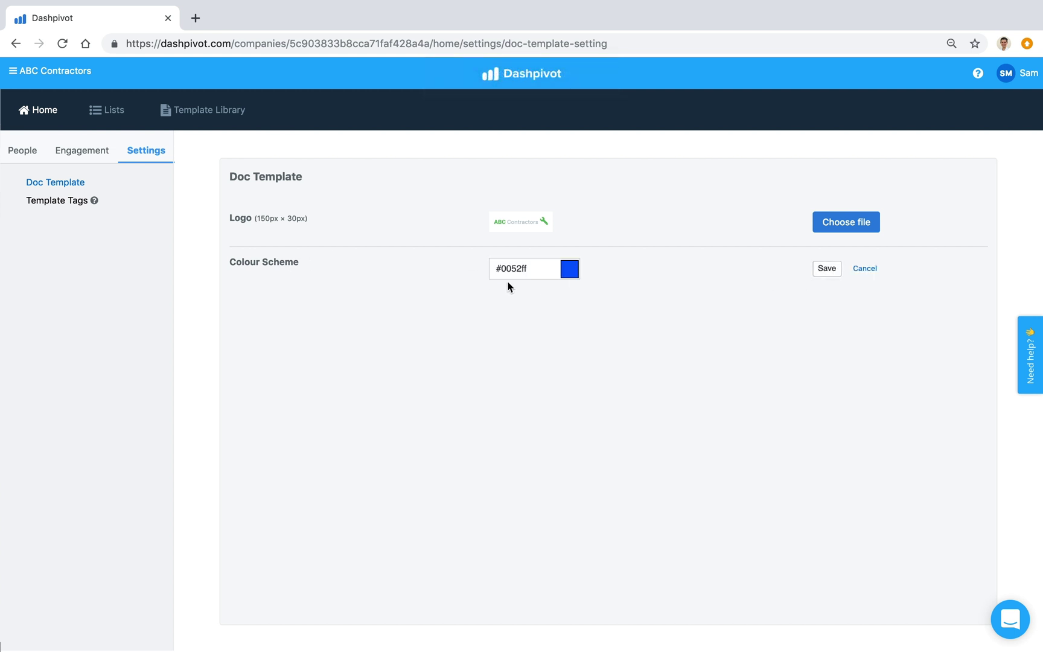
pyautogui.click(569, 272)
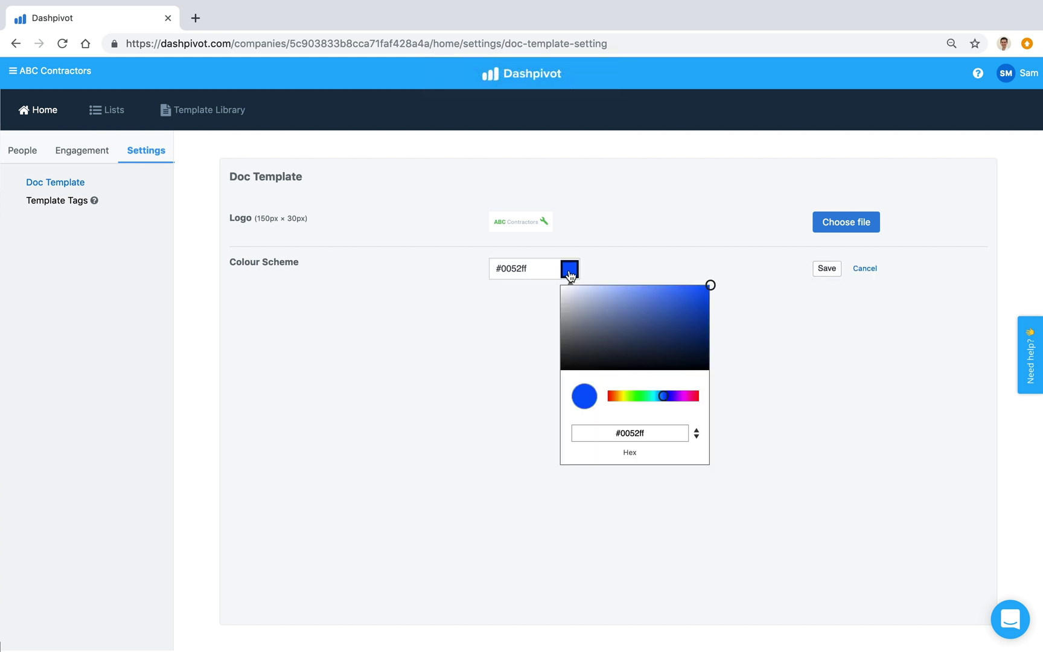
pyautogui.click(639, 398)
pyautogui.moveTo(639, 398); pyautogui.dragTo(636, 396)
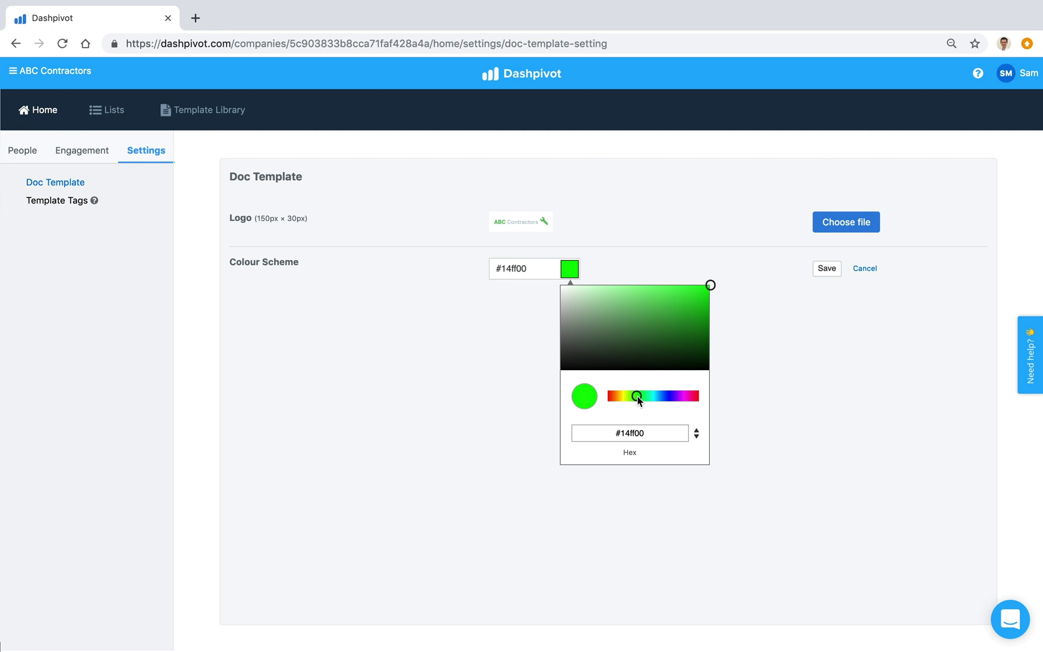
pyautogui.click(698, 307)
pyautogui.click(696, 307)
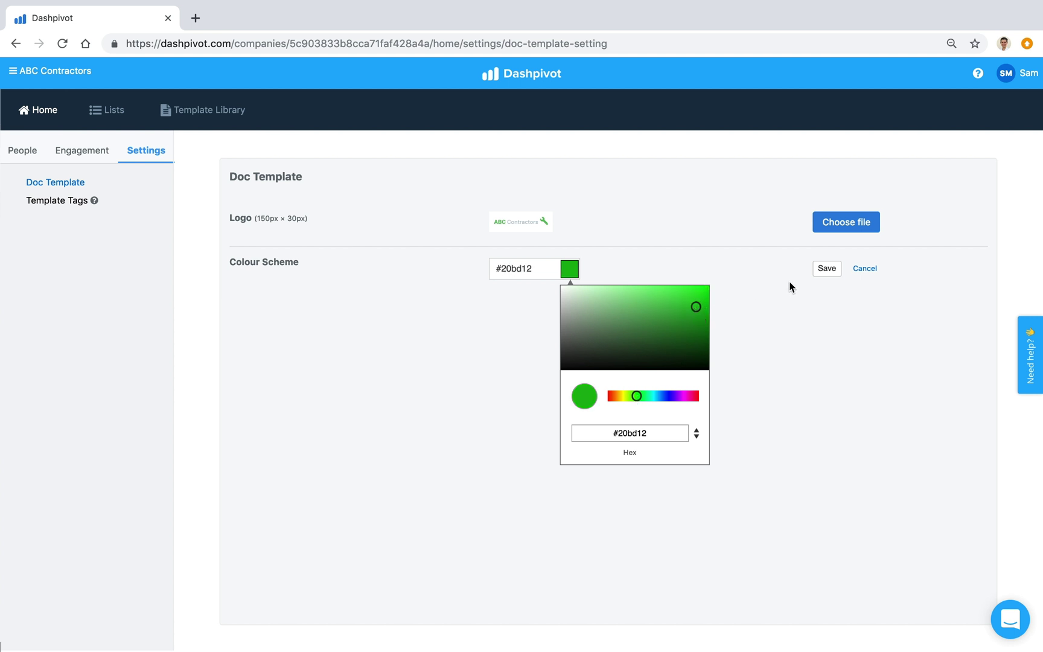
pyautogui.click(818, 274)
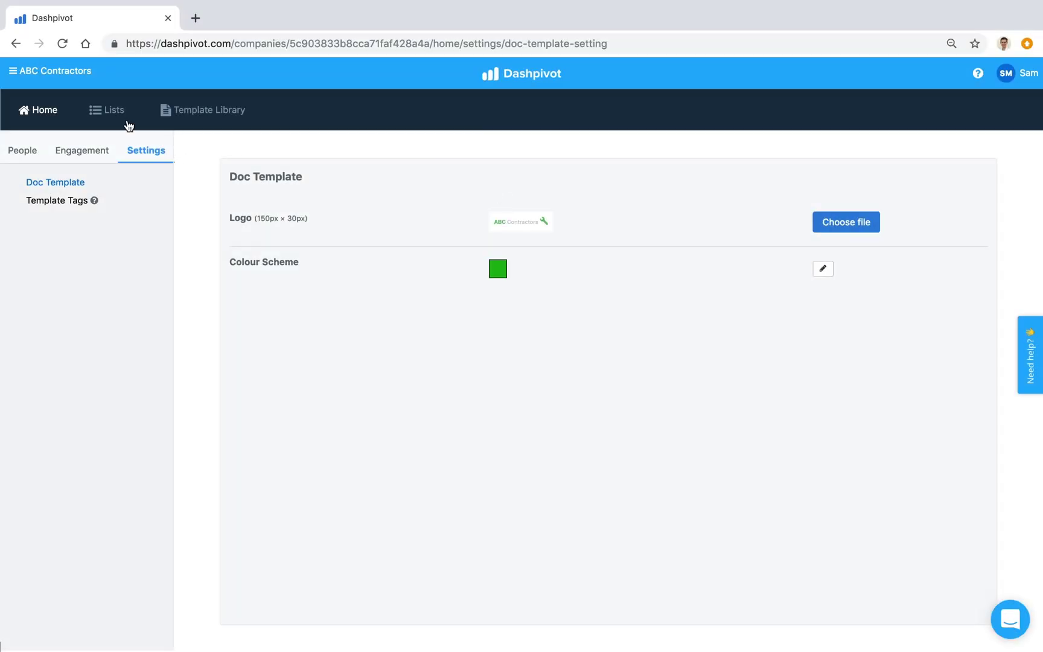
# Start a new project in ABC Contractors and name it "T8 Highway upgrade"
pyautogui.click(52, 74)
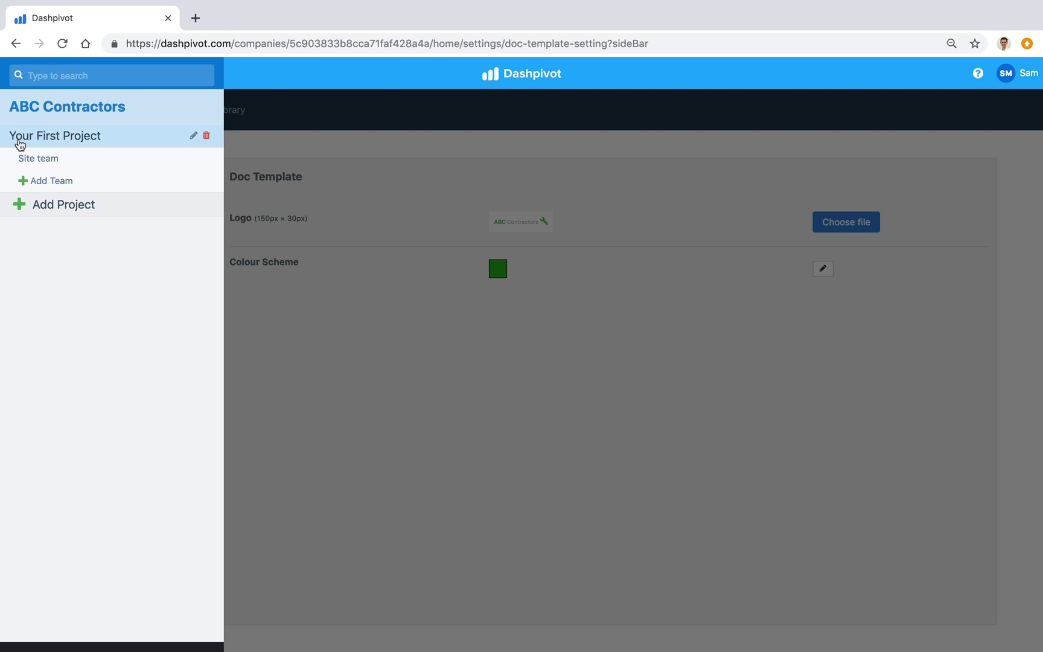
pyautogui.click(52, 207)
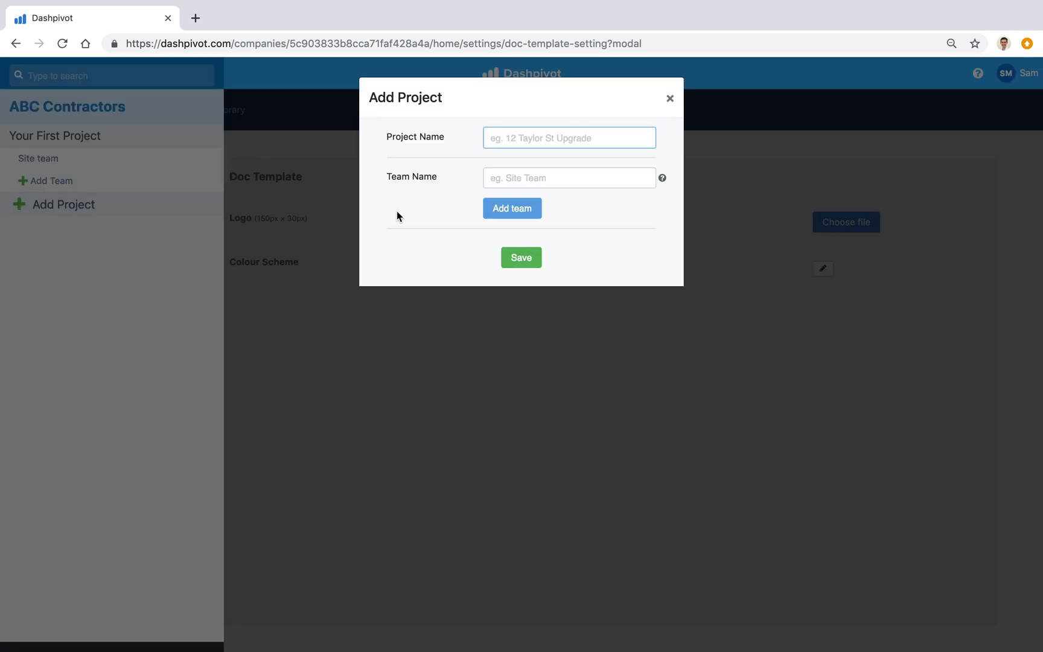
pyautogui.write('T')
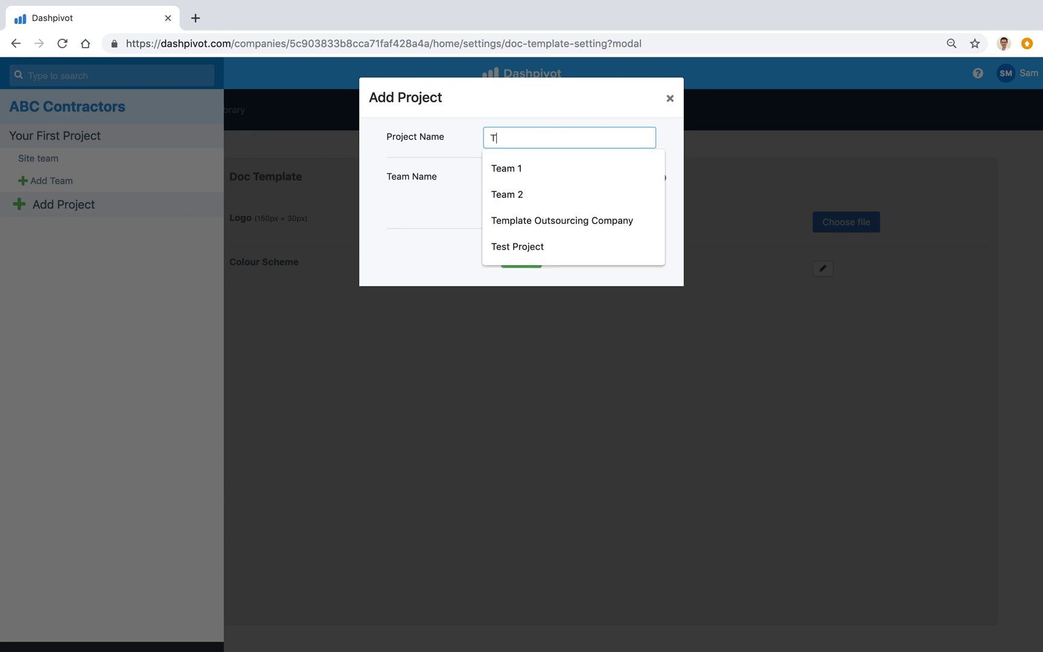
pyautogui.write('8 Highway u')
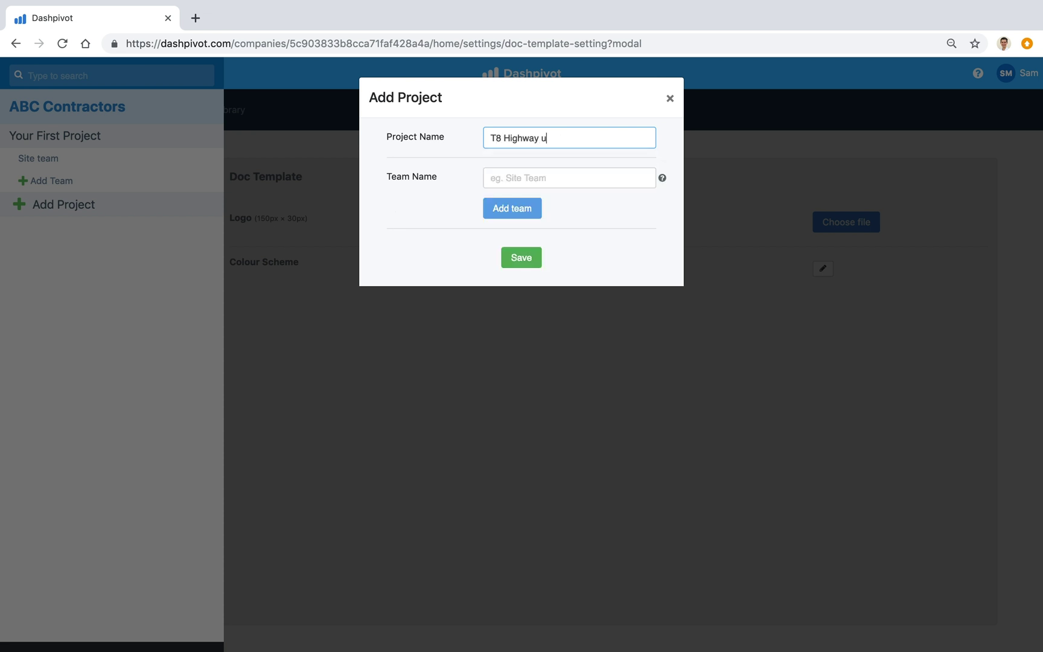
pyautogui.write('pgrade')
# Give the new project the teams "North Team" and "South Team", without an empty third team, and save it
pyautogui.click(519, 174)
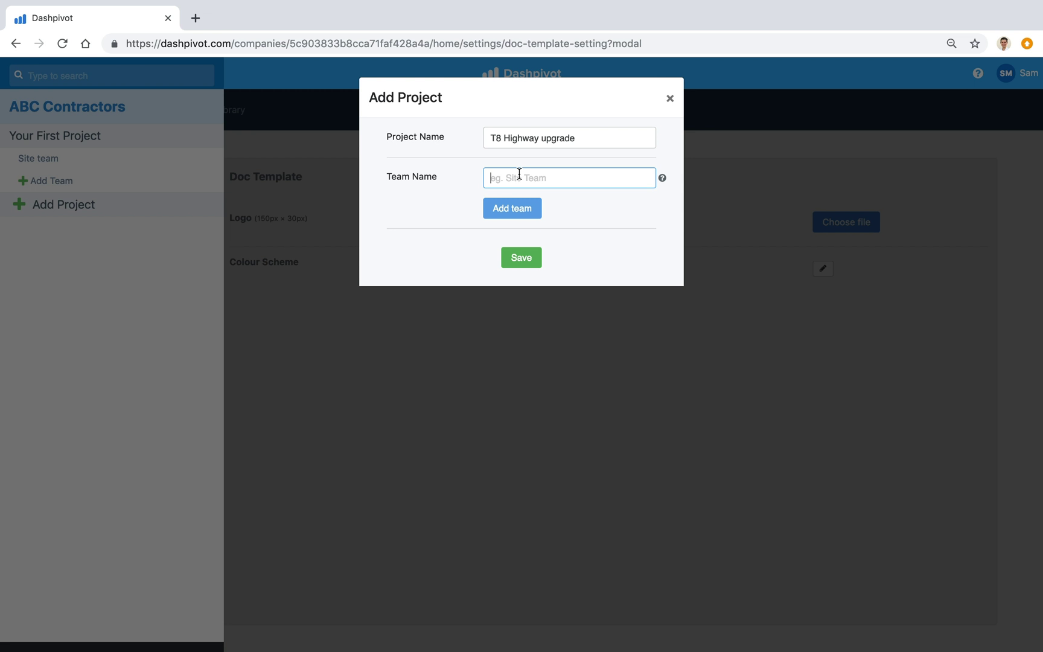
pyautogui.write('North')
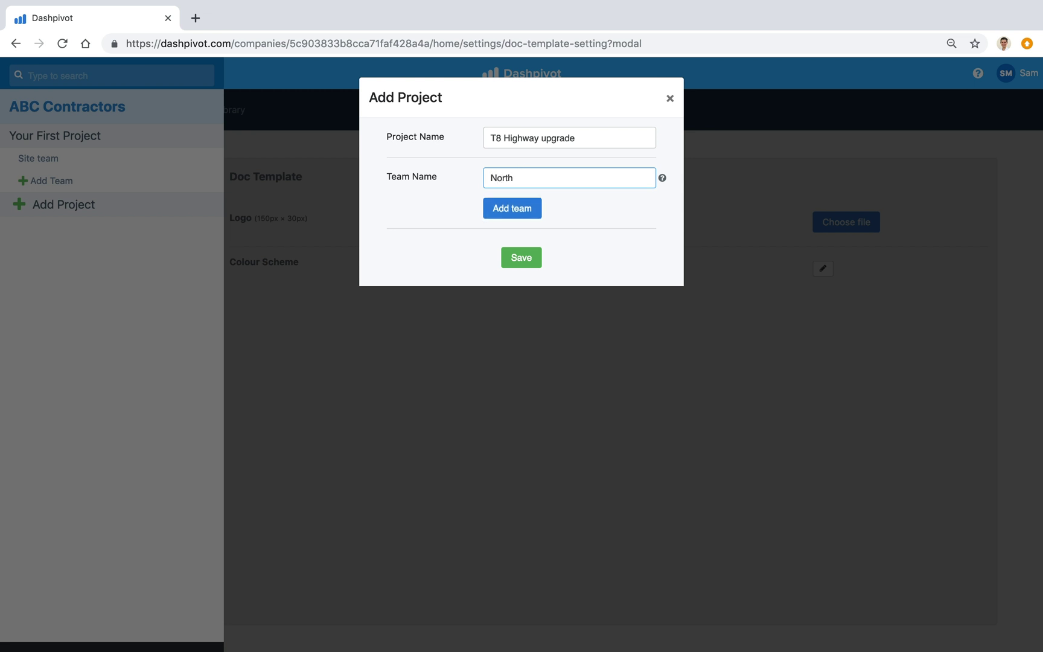
pyautogui.write(' Team')
pyautogui.press('Return')
pyautogui.write('South')
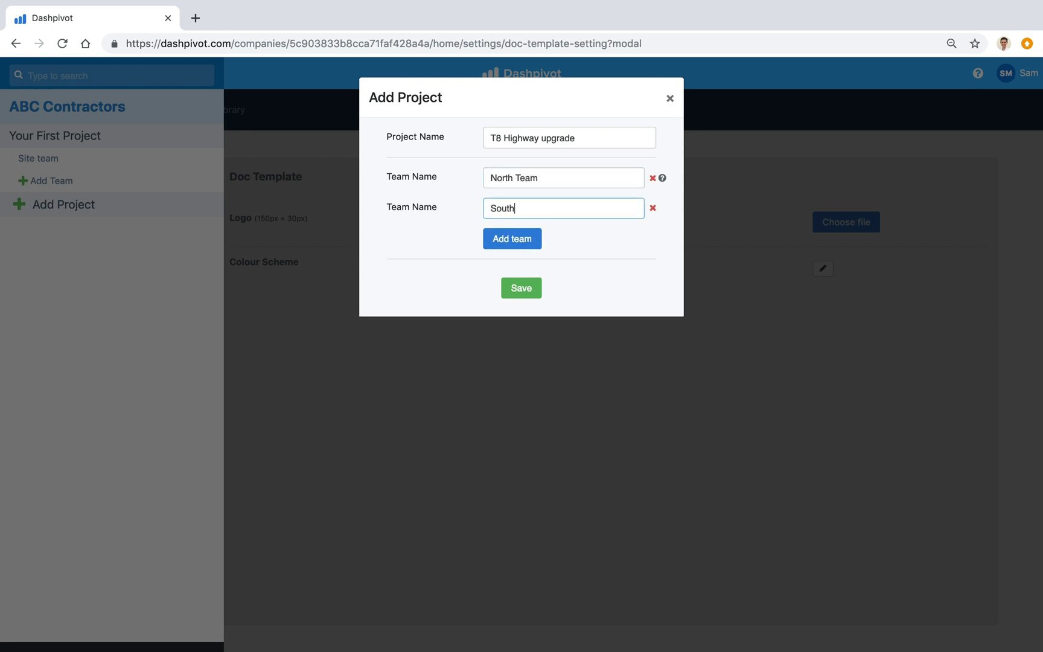
pyautogui.write(' Team')
pyautogui.press('Return')
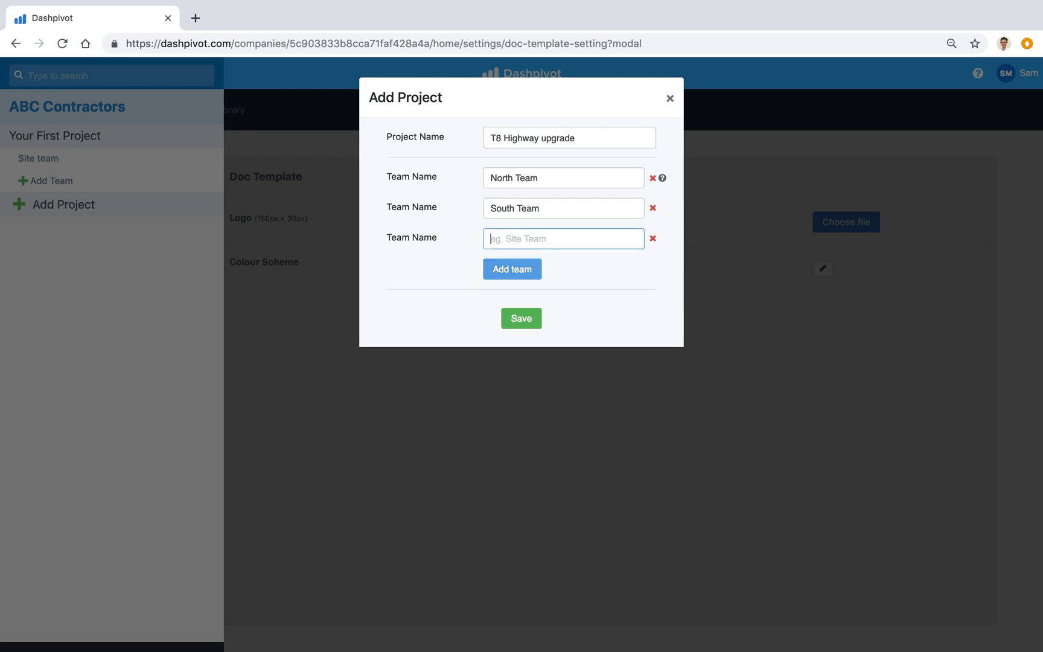
pyautogui.click(653, 238)
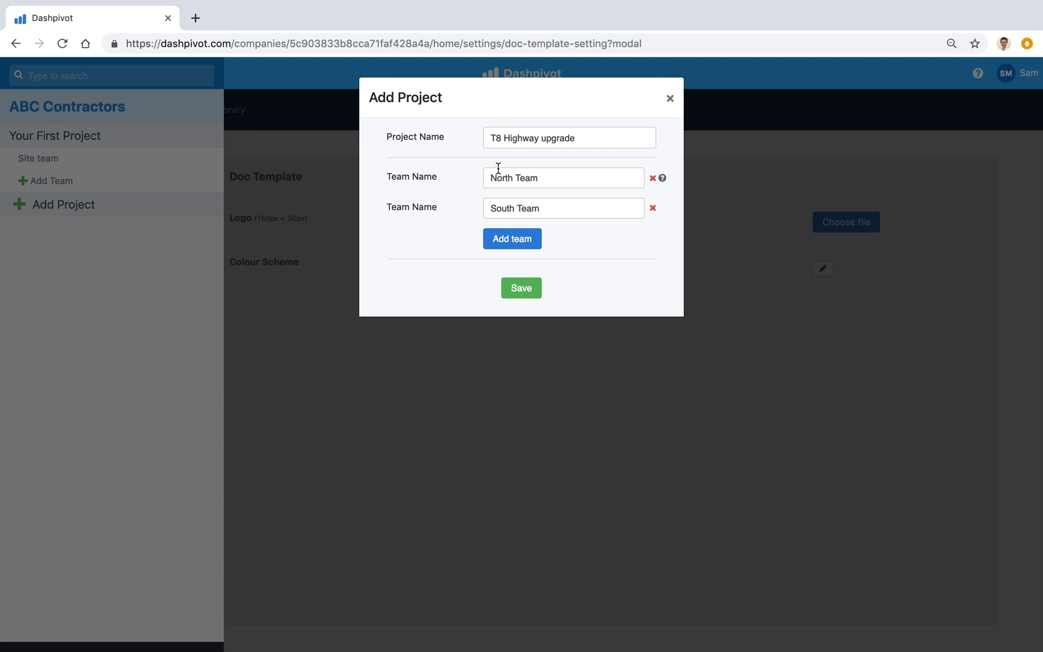
pyautogui.click(517, 289)
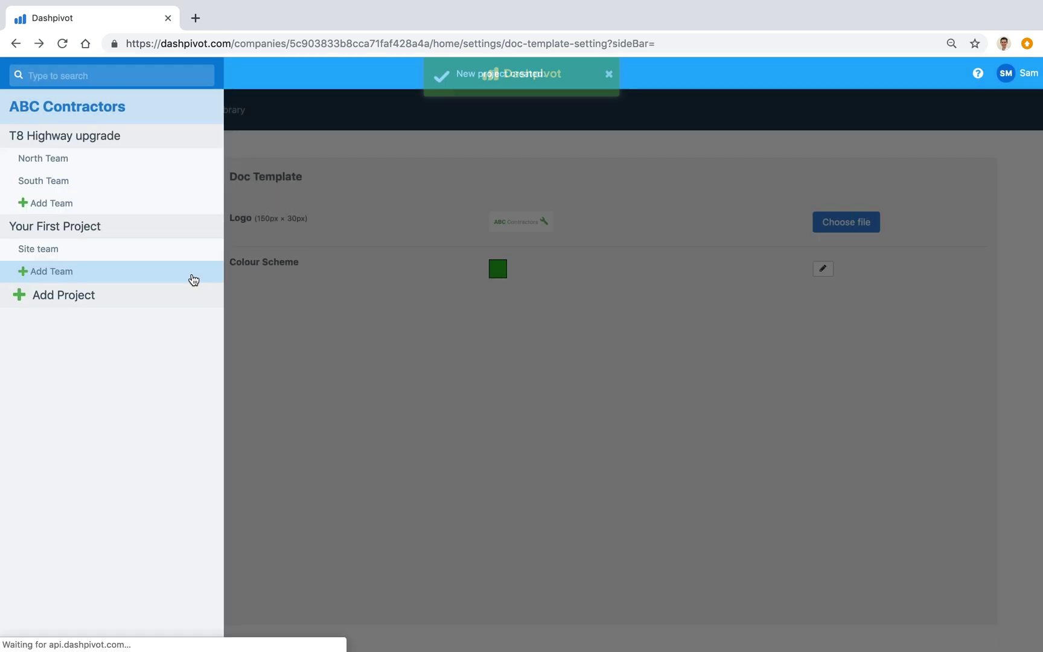
# Add a second project named "64 High St" with the teams "Zone 01" and "Zone 02", and save it
pyautogui.click(75, 295)
pyautogui.write('6')
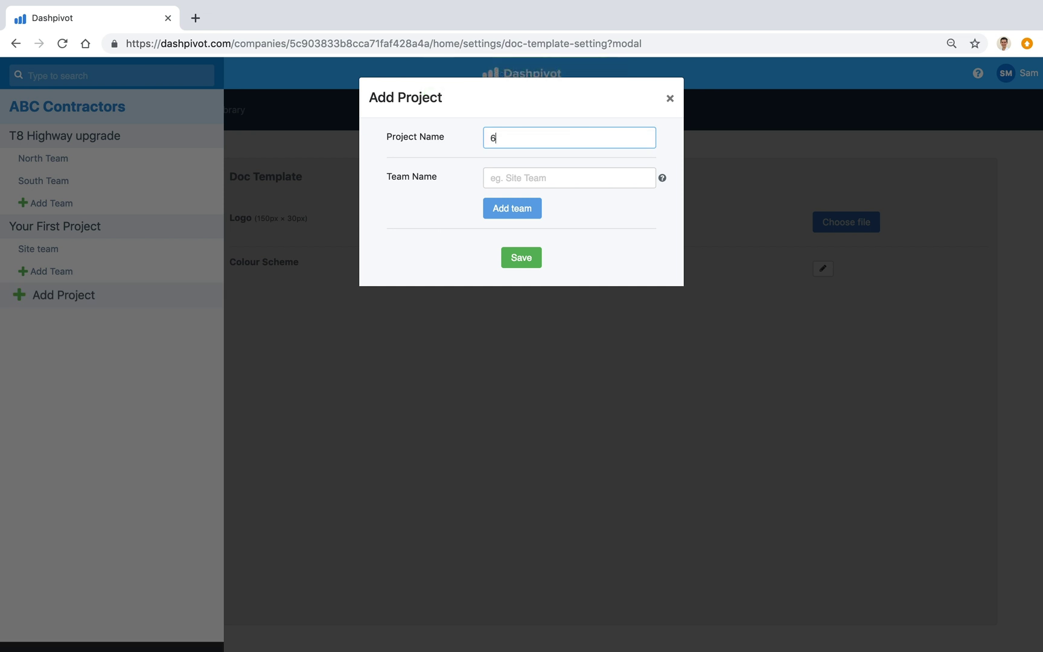
pyautogui.write('4 High St')
pyautogui.click(505, 181)
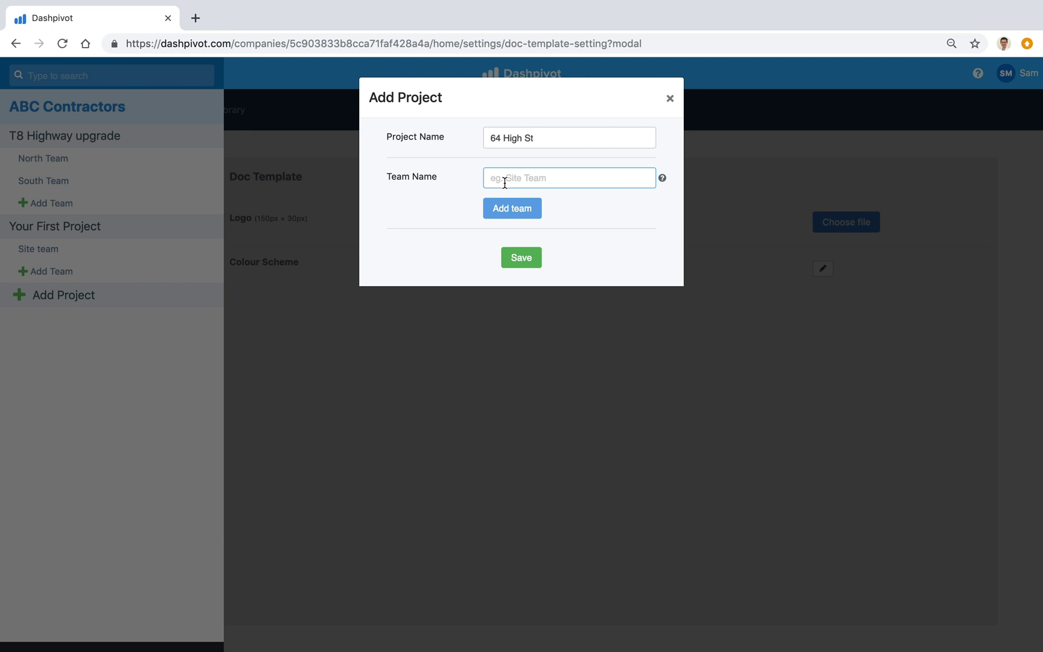
pyautogui.write('Zone 01')
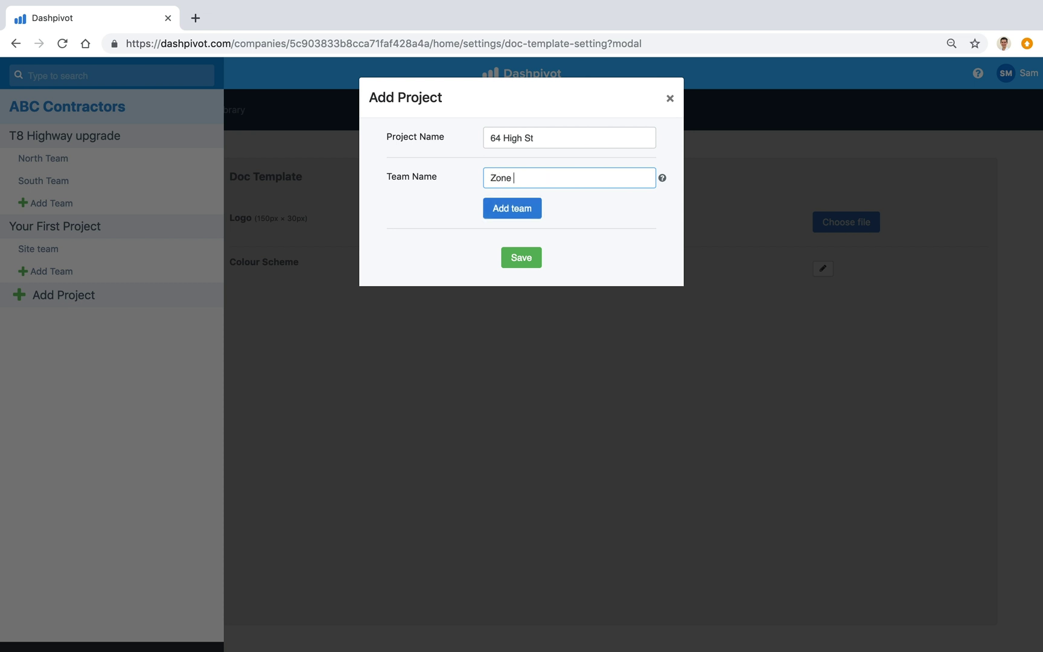
pyautogui.press('Return')
pyautogui.write('Zone 02')
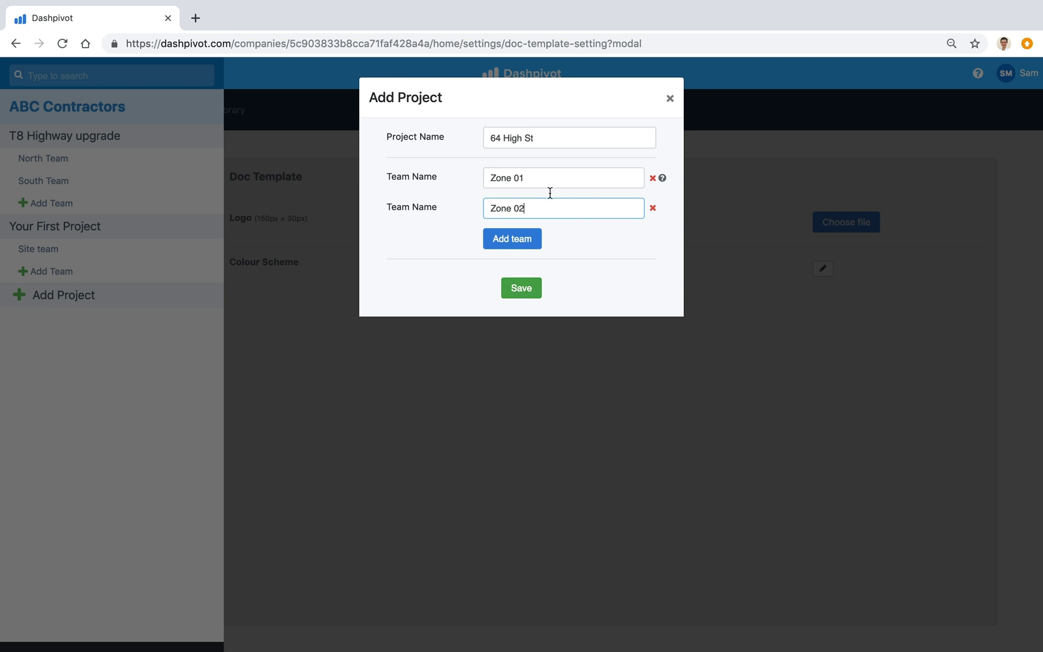
pyautogui.click(517, 300)
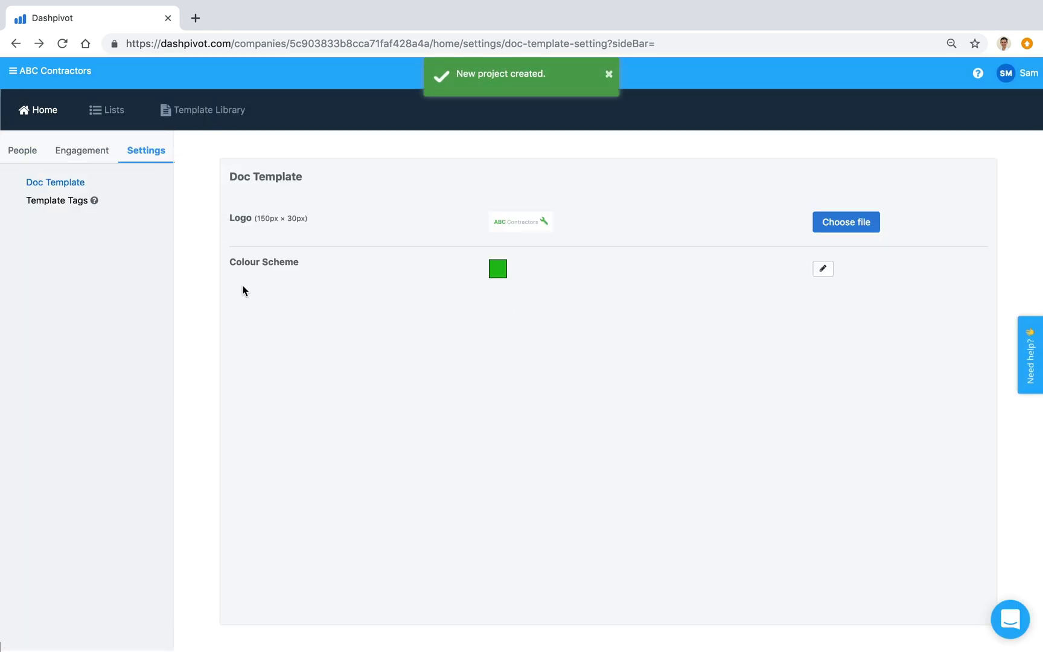
# Delete the default project "Your First Project" from the organisation and close the project list
pyautogui.click(93, 79)
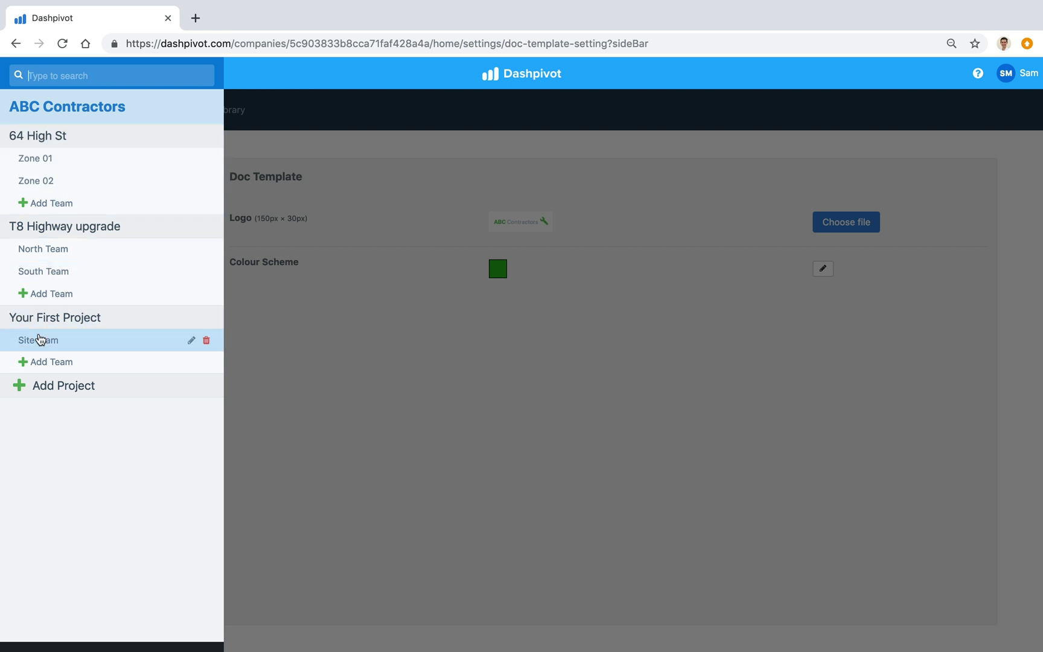
pyautogui.click(206, 318)
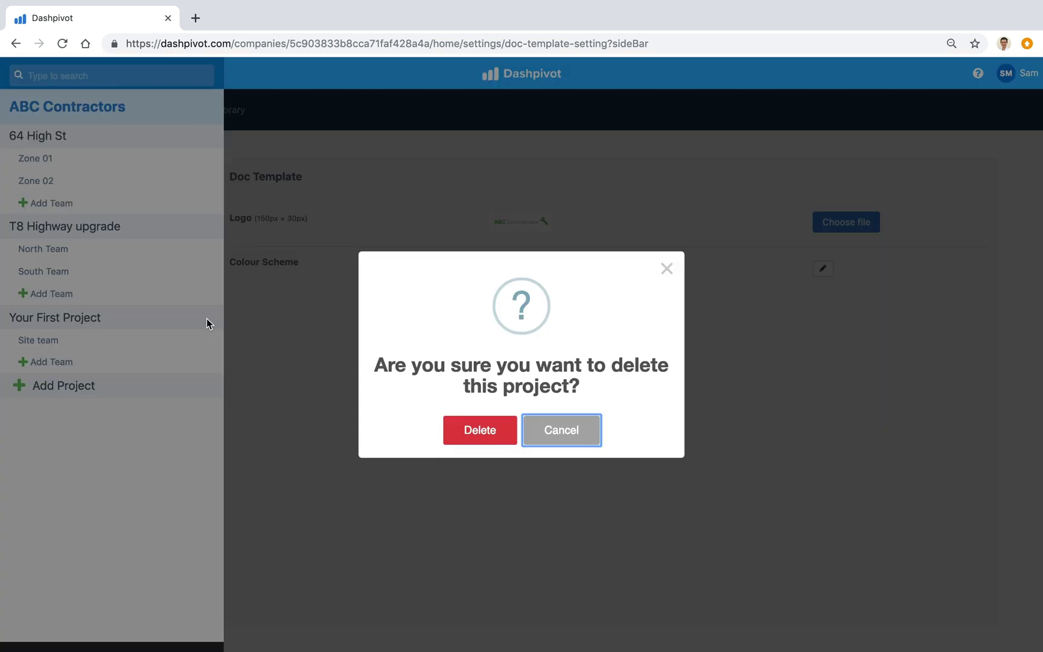
pyautogui.click(466, 427)
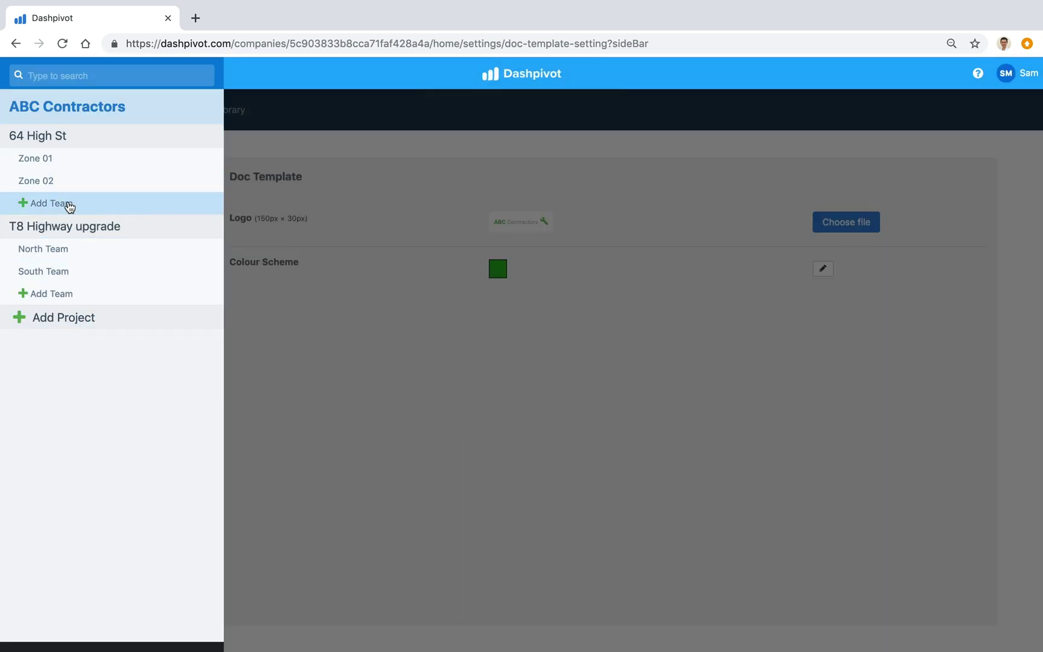
pyautogui.click(404, 215)
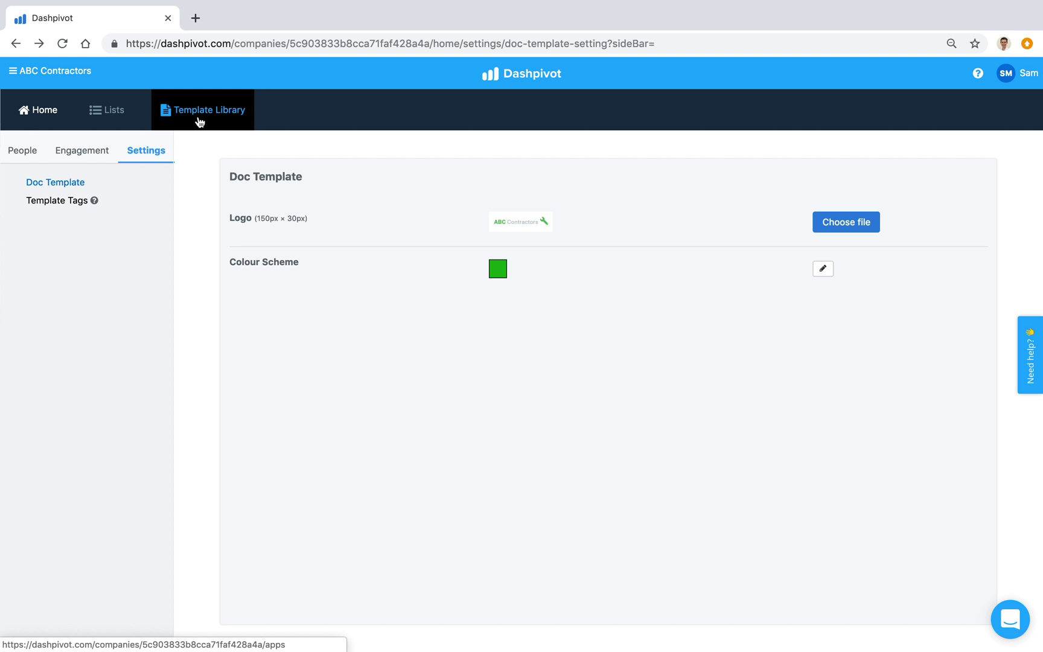
# Open the ABC Contractors organisation's Template Library and review the list of projects and teams
pyautogui.click(83, 72)
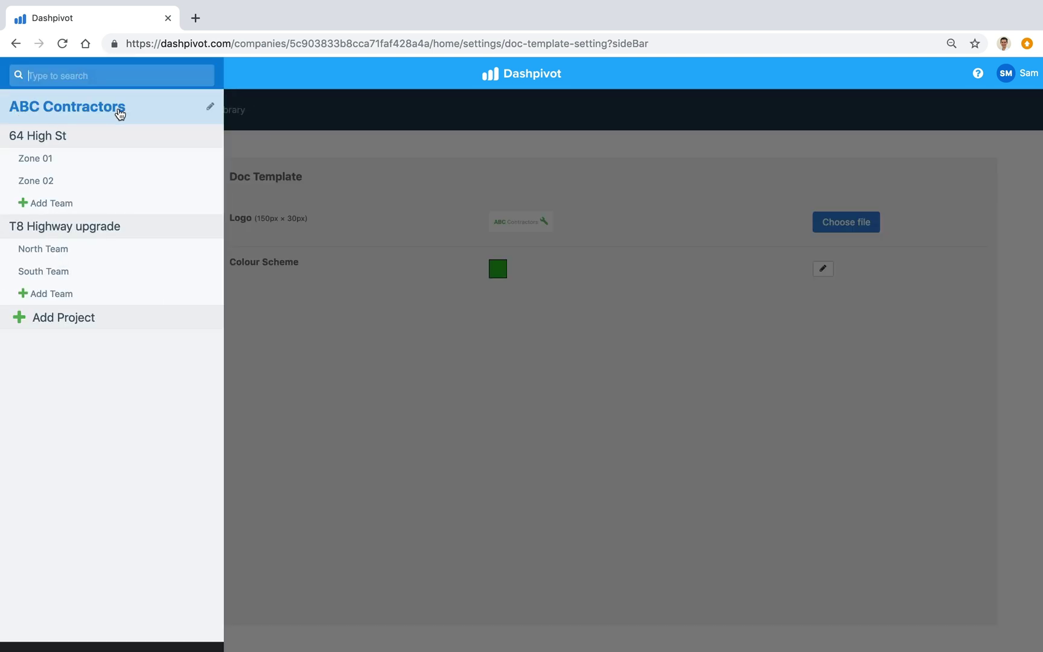
pyautogui.click(272, 117)
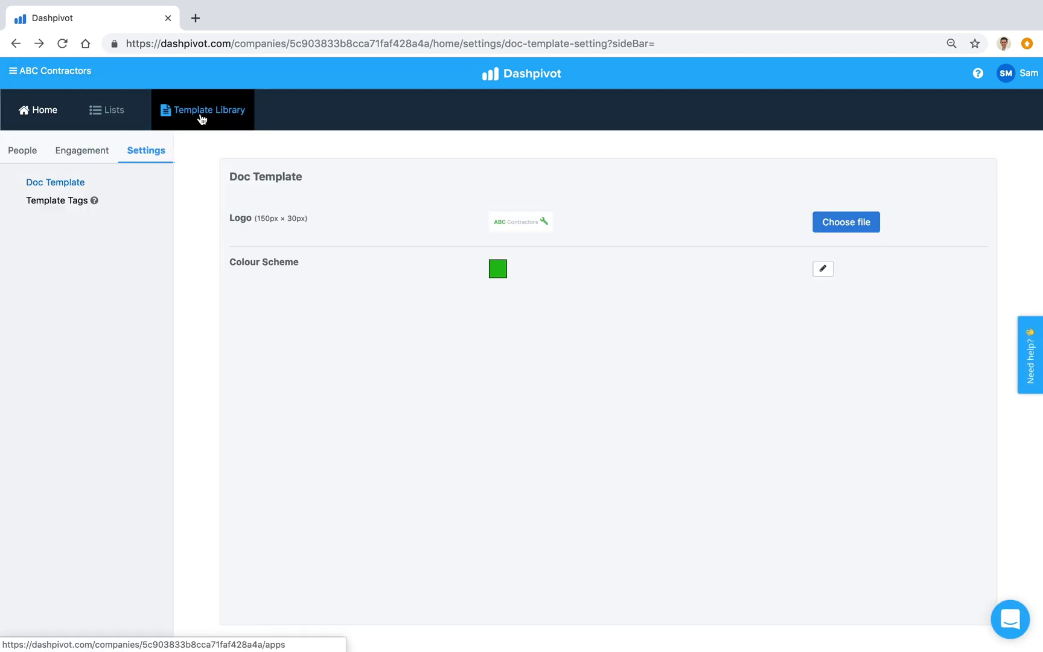
pyautogui.click(202, 119)
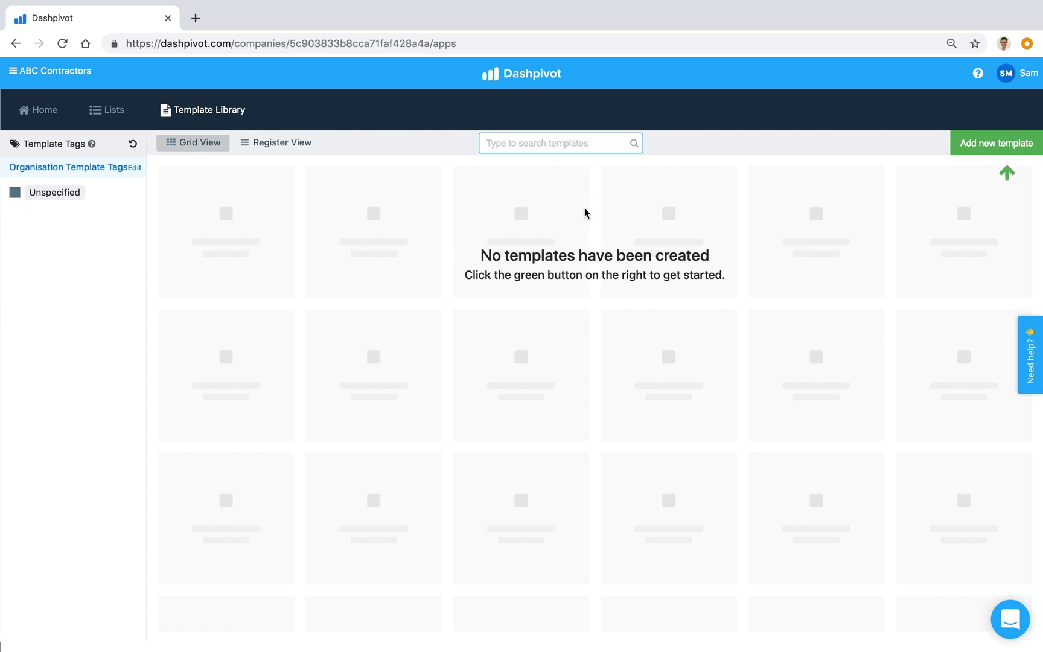
pyautogui.click(126, 76)
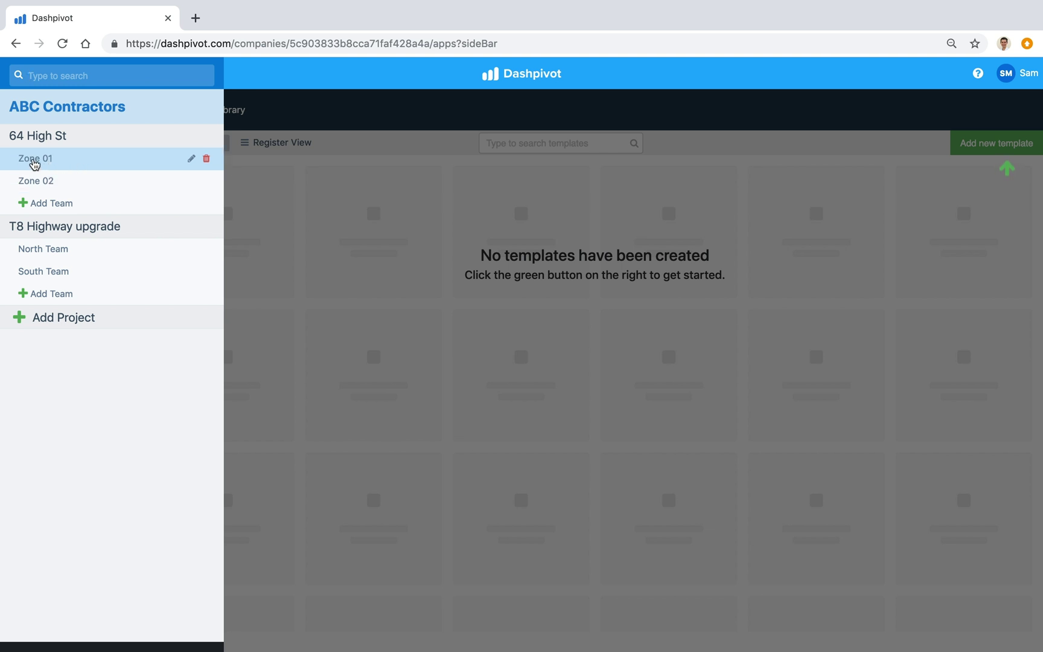
pyautogui.click(304, 205)
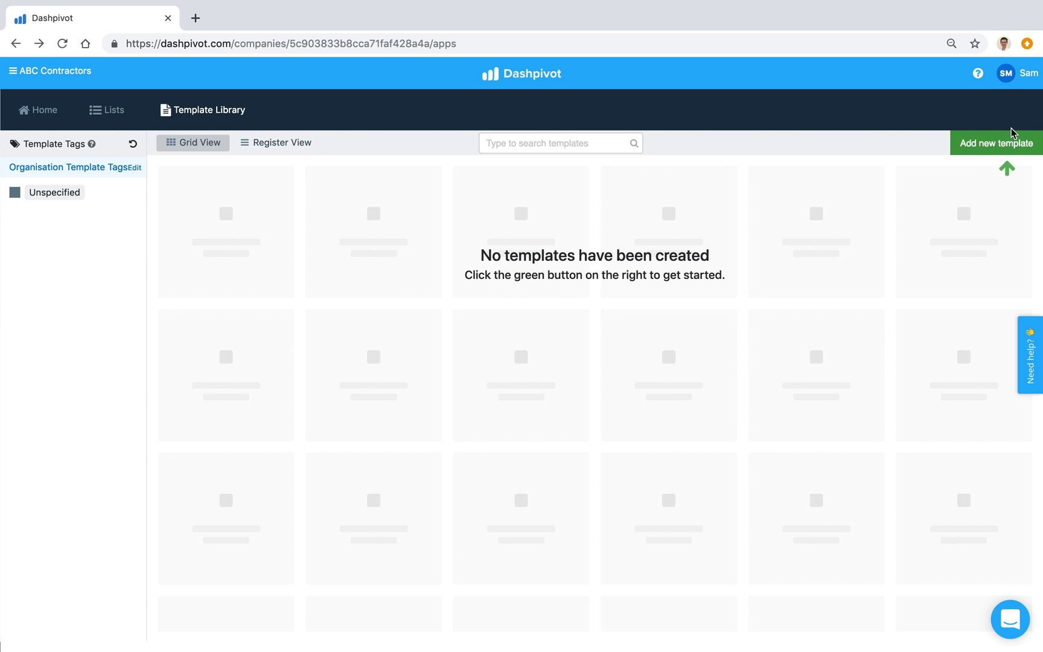
# Copy the "Checklist - Weekly Safety Inspection" template from the free public Template Library, found by searching for "safety", into the organisation's library
pyautogui.click(978, 154)
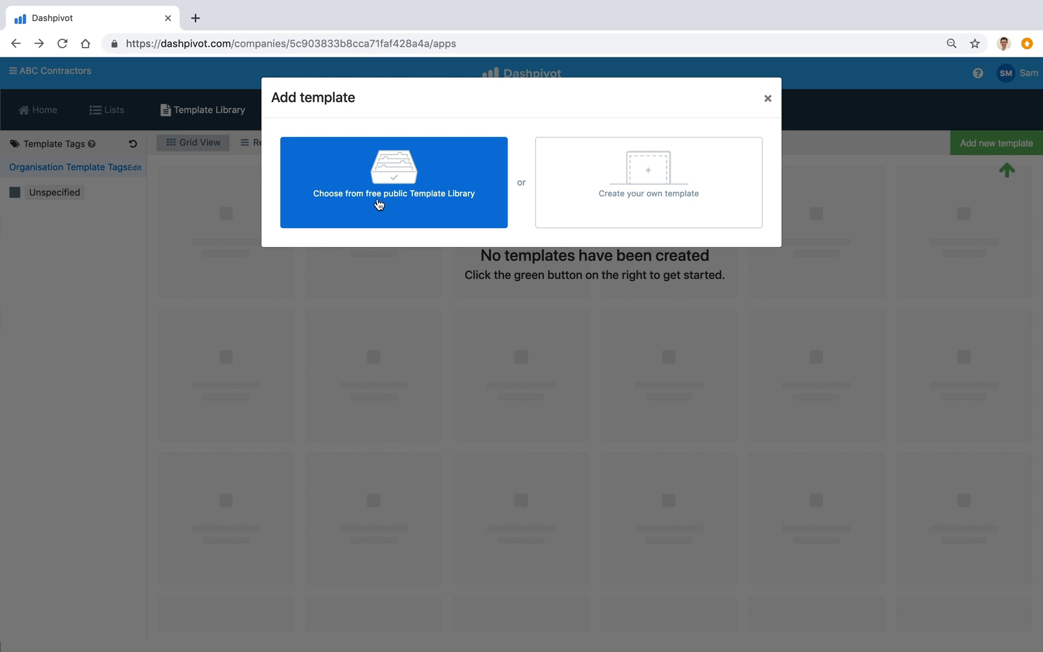
pyautogui.click(411, 201)
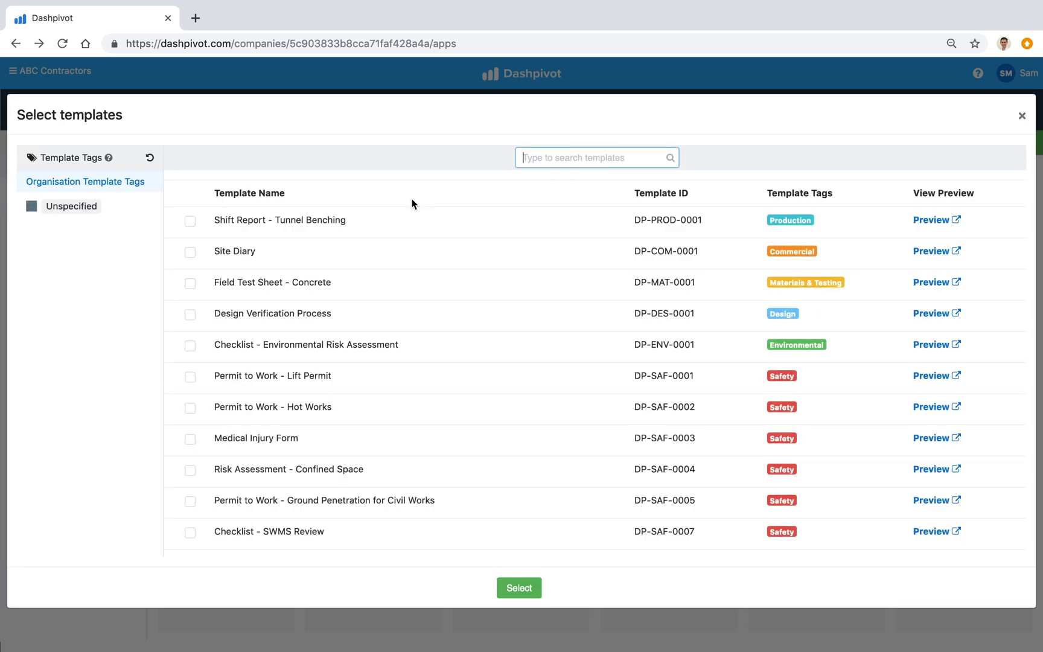
pyautogui.scroll(-15, 423, 298)
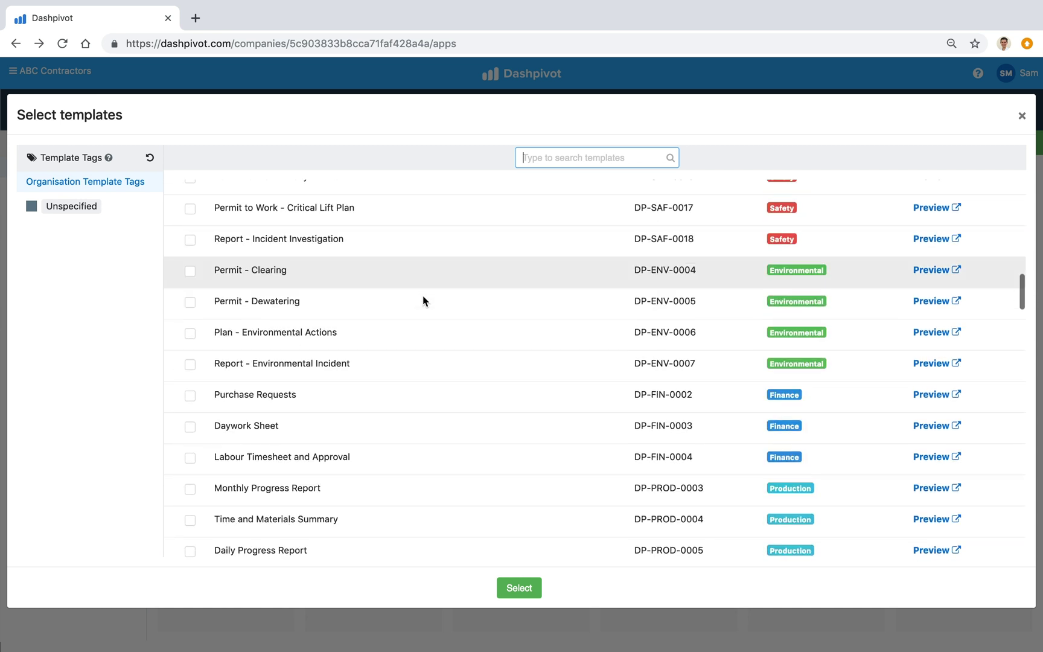
pyautogui.scroll(-10, 423, 300)
pyautogui.scroll(20, 423, 300)
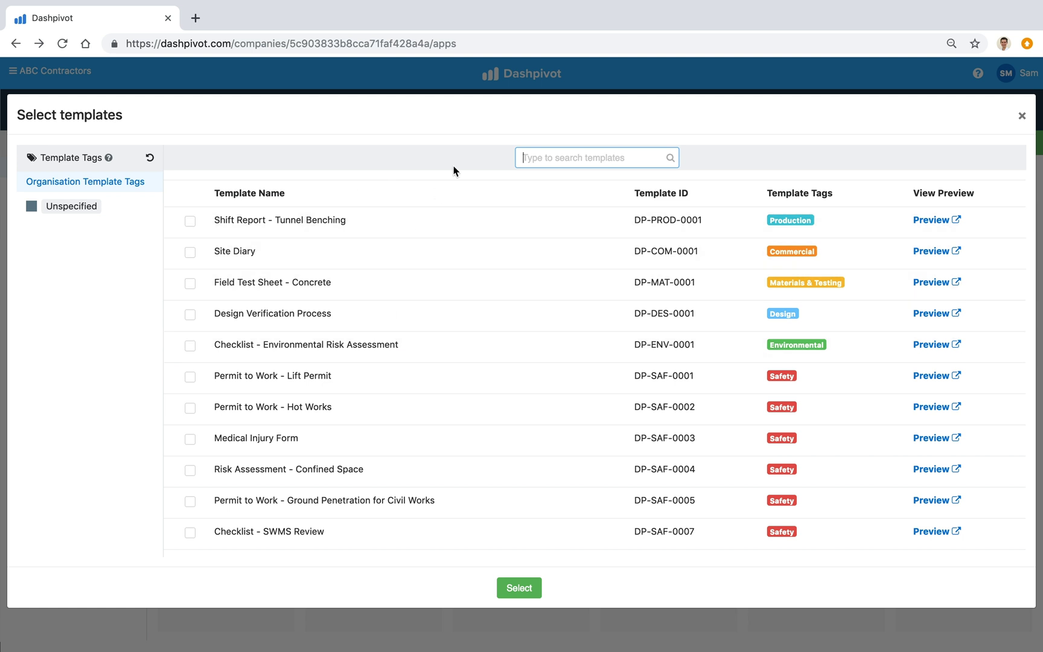
pyautogui.write('safety i')
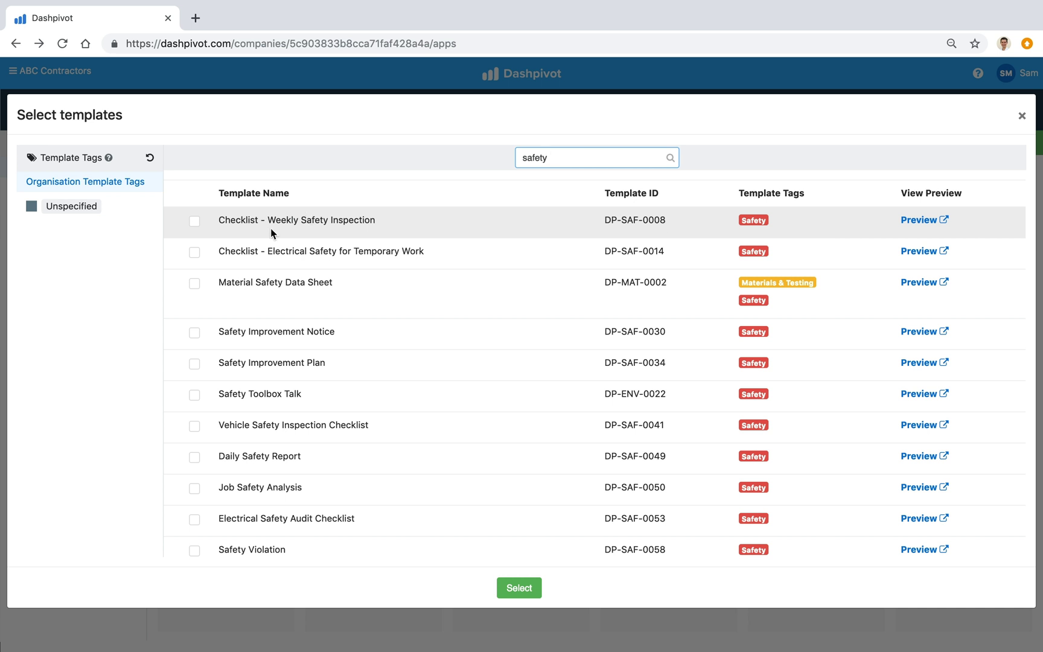
pyautogui.click(195, 222)
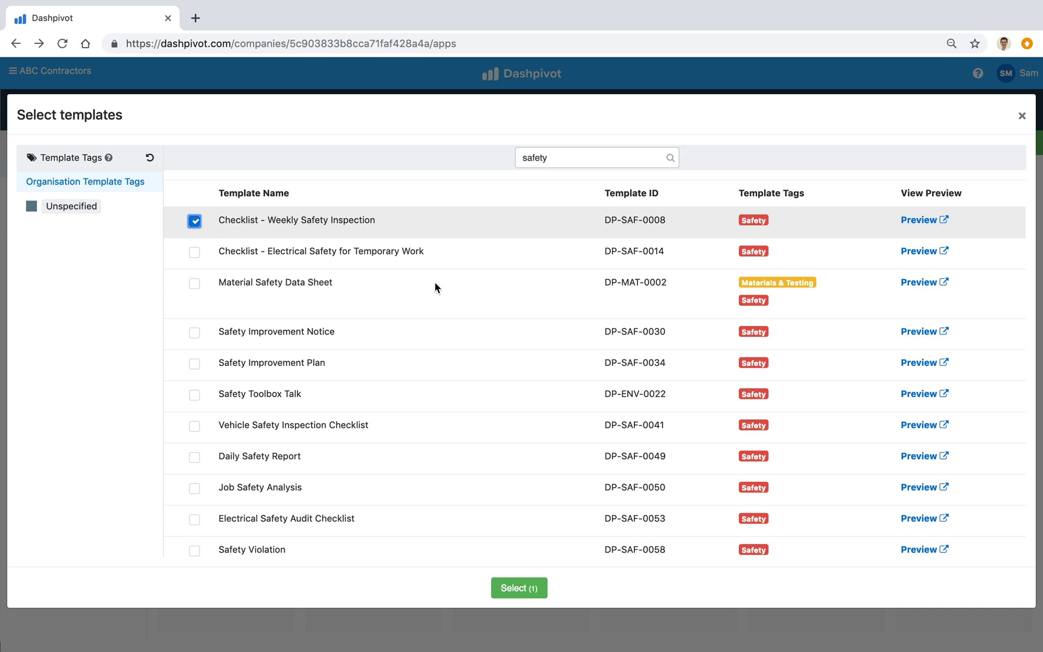
pyautogui.click(517, 588)
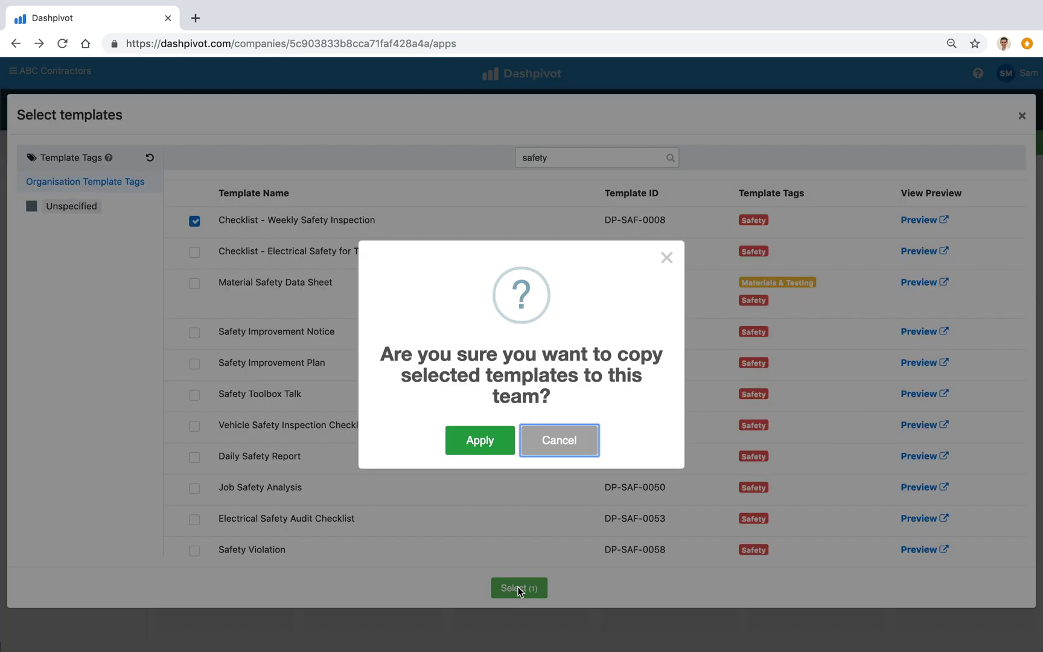
pyautogui.click(483, 442)
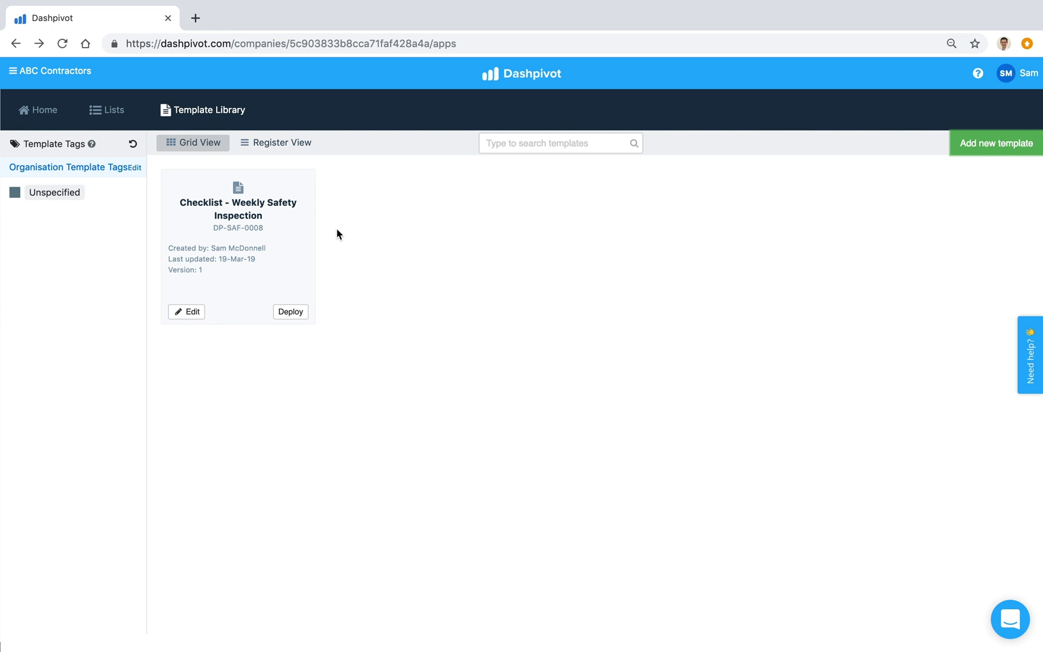
# Deploy the Weekly Safety Inspection checklist to all teams of 64 High St and T8 Highway upgrade, and save the changes
pyautogui.click(291, 311)
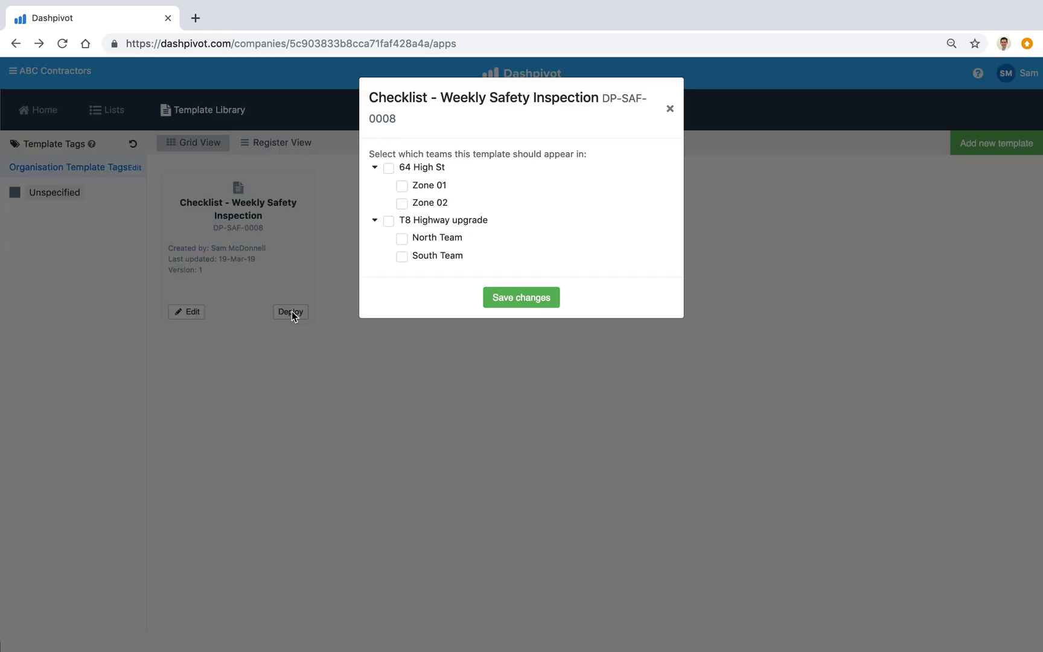
pyautogui.click(402, 185)
pyautogui.click(402, 256)
pyautogui.click(389, 221)
pyautogui.click(388, 167)
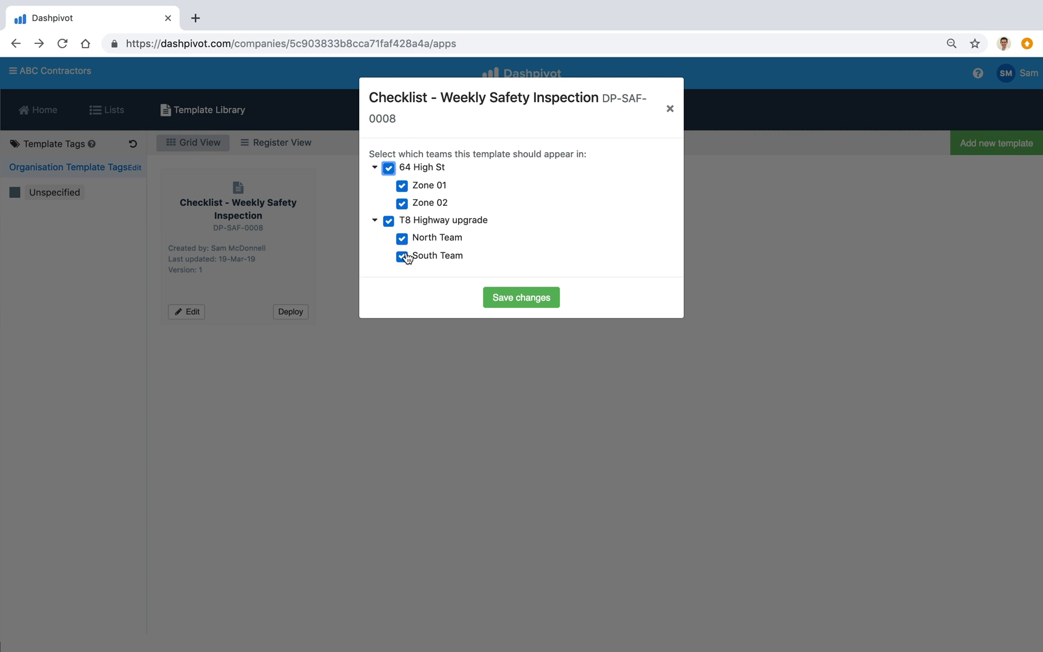
pyautogui.click(521, 298)
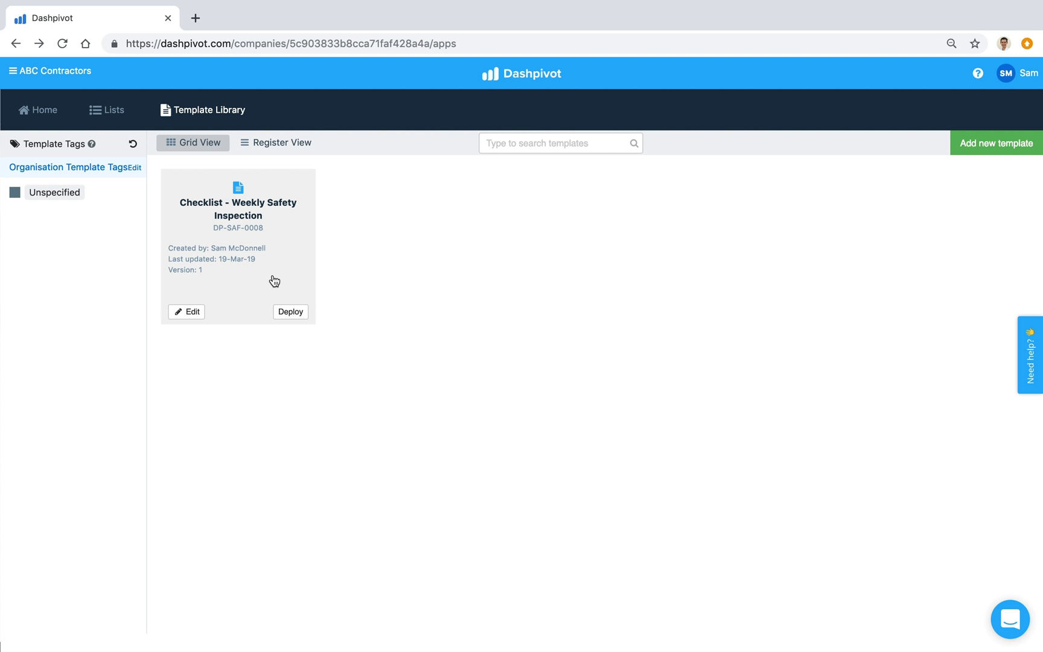
# Edit the Weekly Safety Inspection template, review its fields, add the template tag Safety in its settings, and save it
pyautogui.click(184, 311)
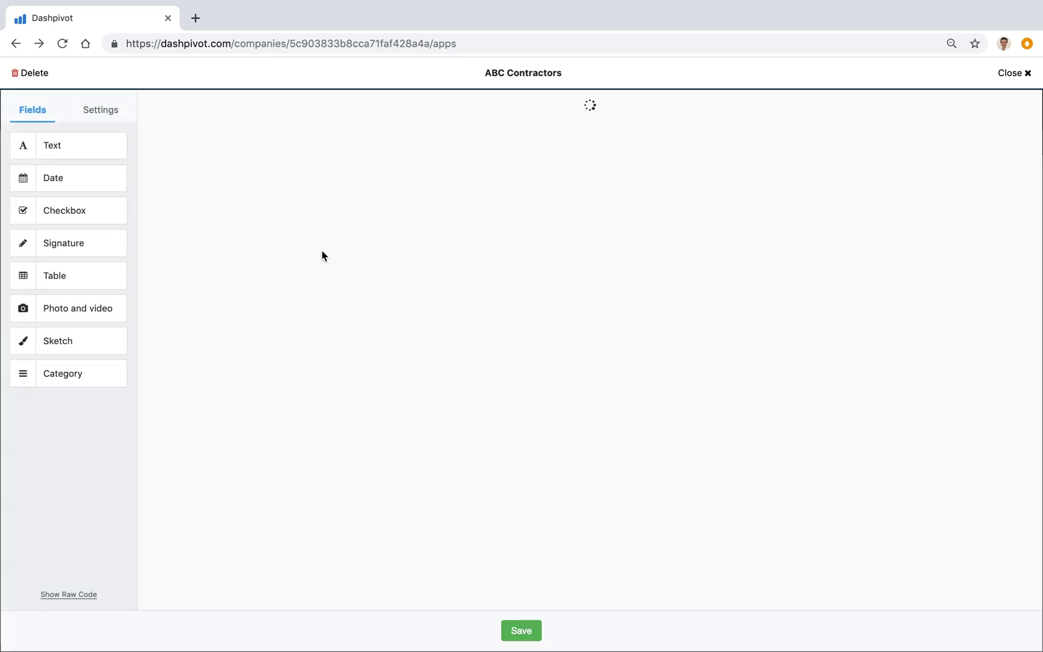
pyautogui.scroll(-5, 291, 315)
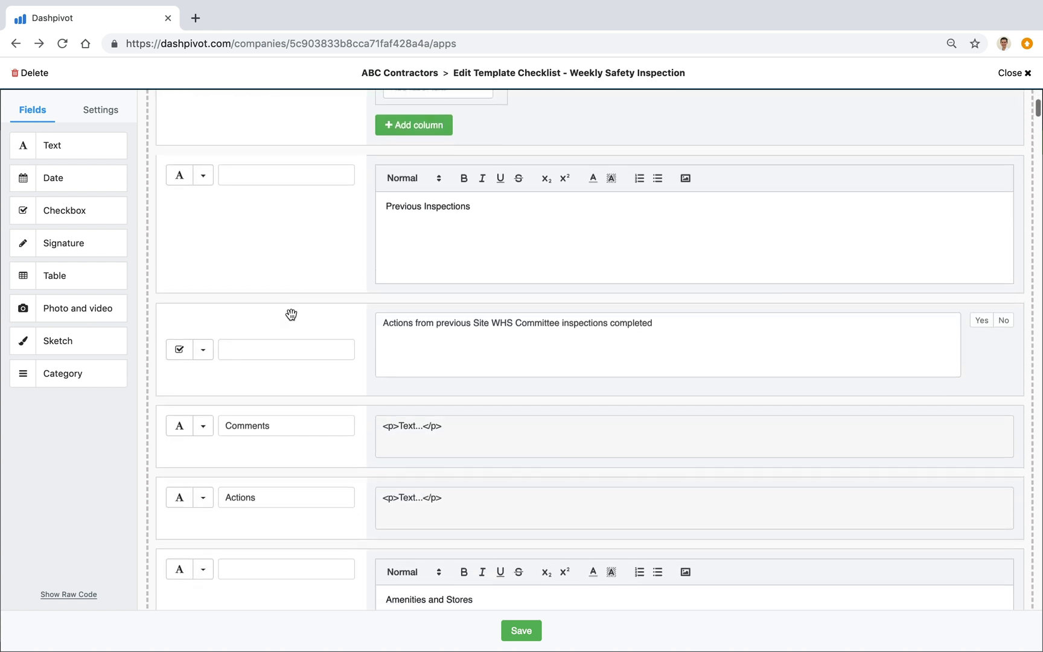
pyautogui.scroll(-8, 291, 314)
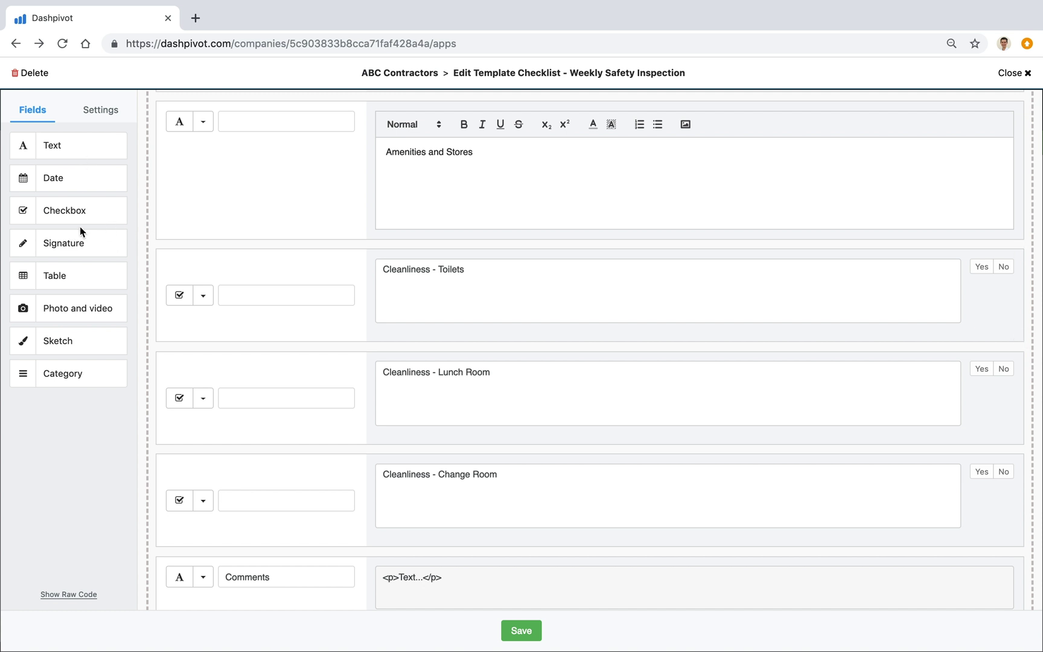
pyautogui.click(93, 115)
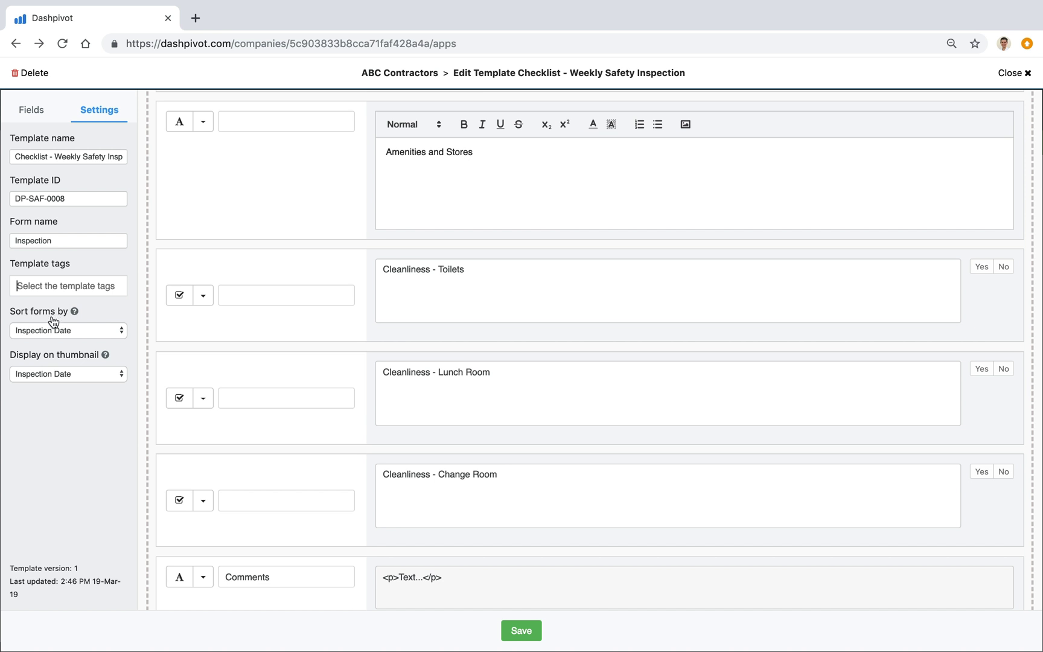
pyautogui.click(52, 303)
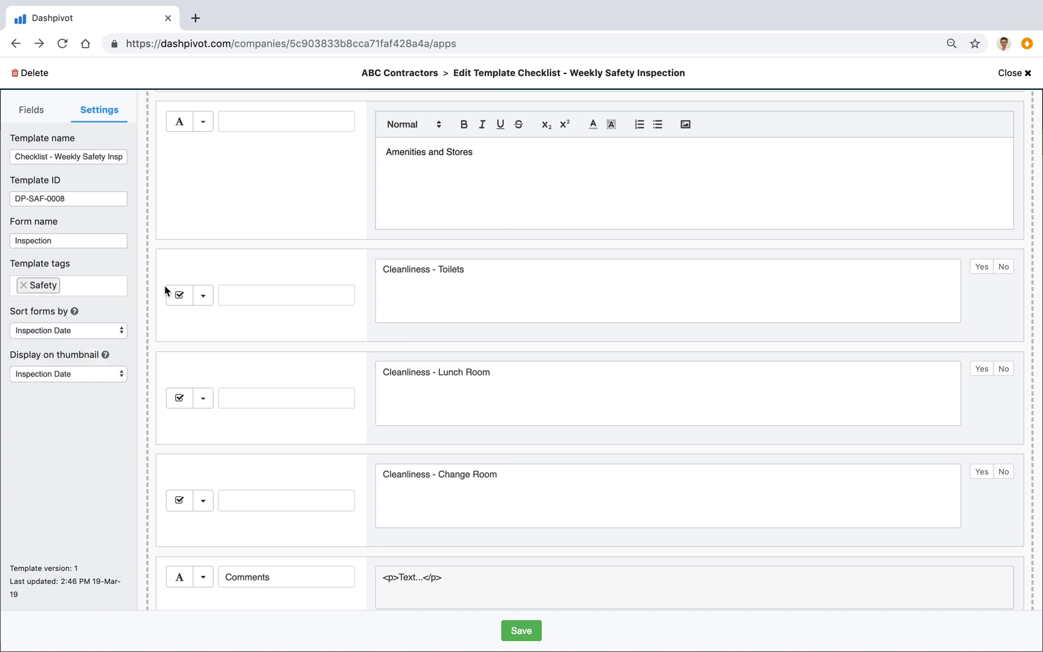
pyautogui.click(520, 631)
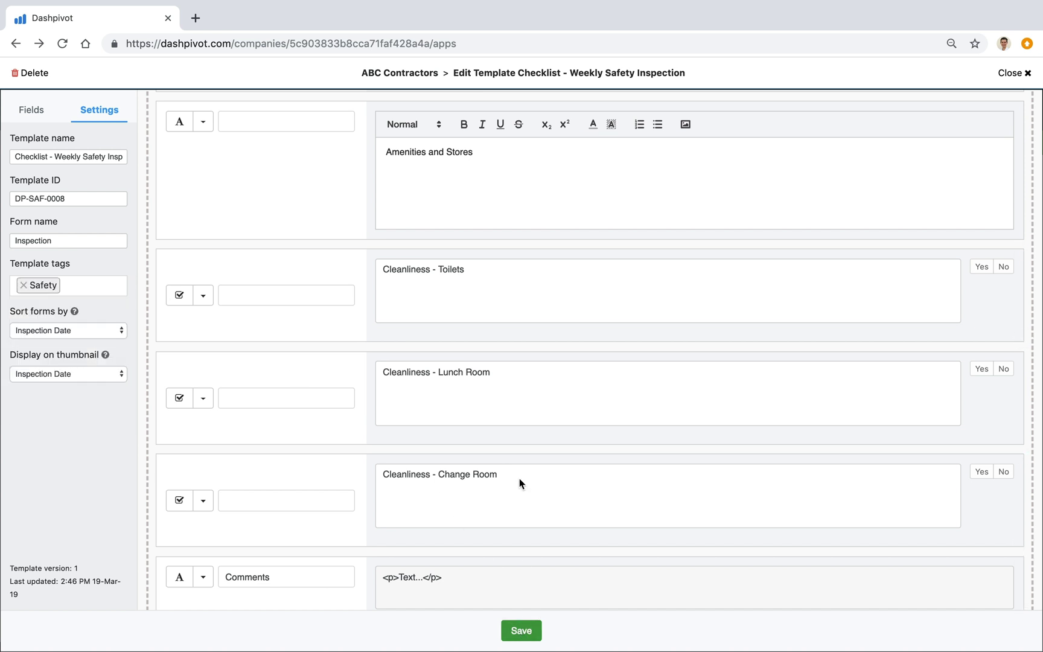
pyautogui.press('Return')
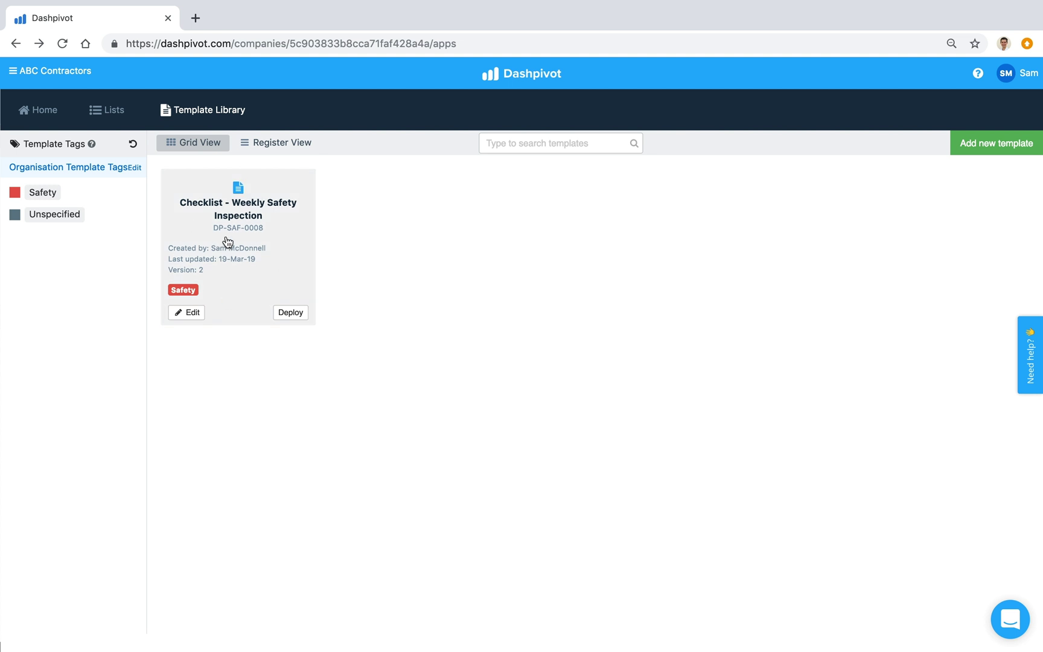
# Switch to the North Team of T8 Highway upgrade and open the Weekly Safety Inspection checklist from its templates
pyautogui.click(51, 72)
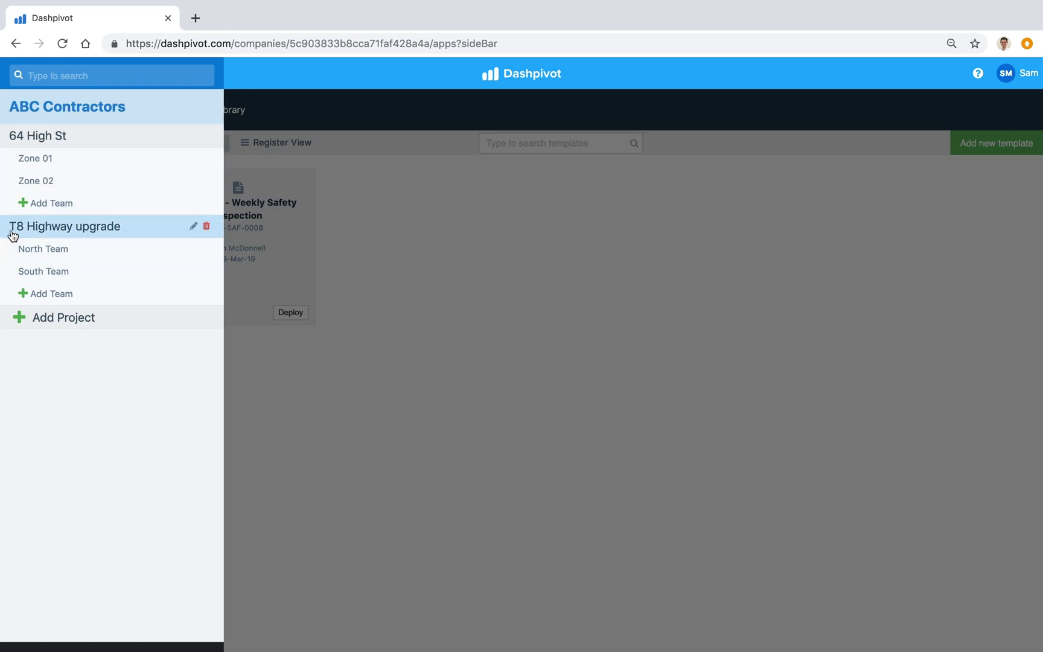
pyautogui.click(83, 256)
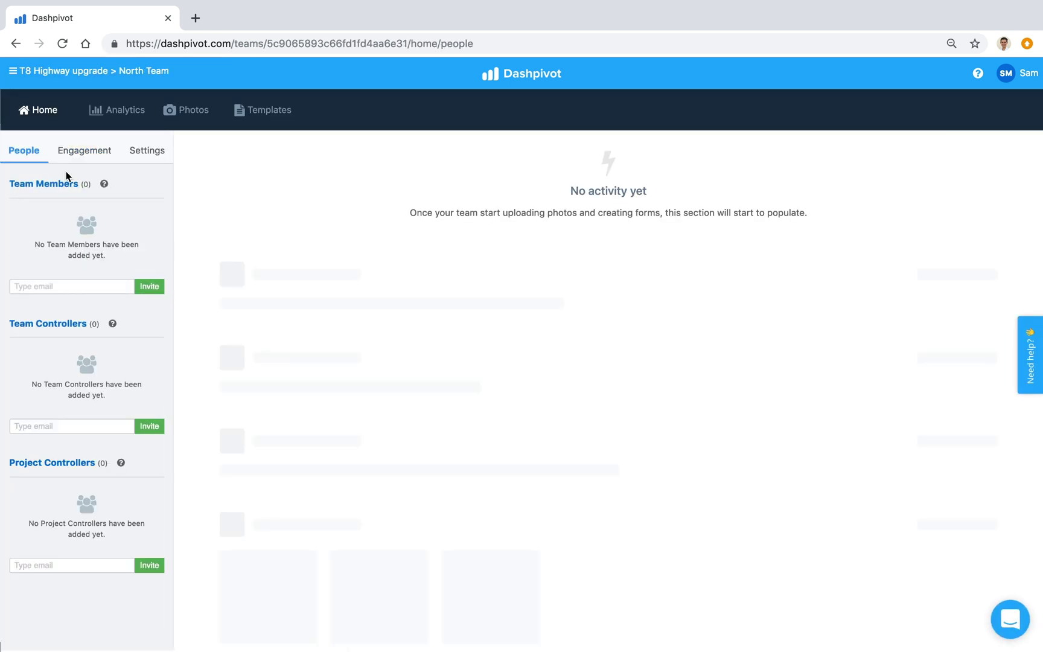
pyautogui.click(242, 121)
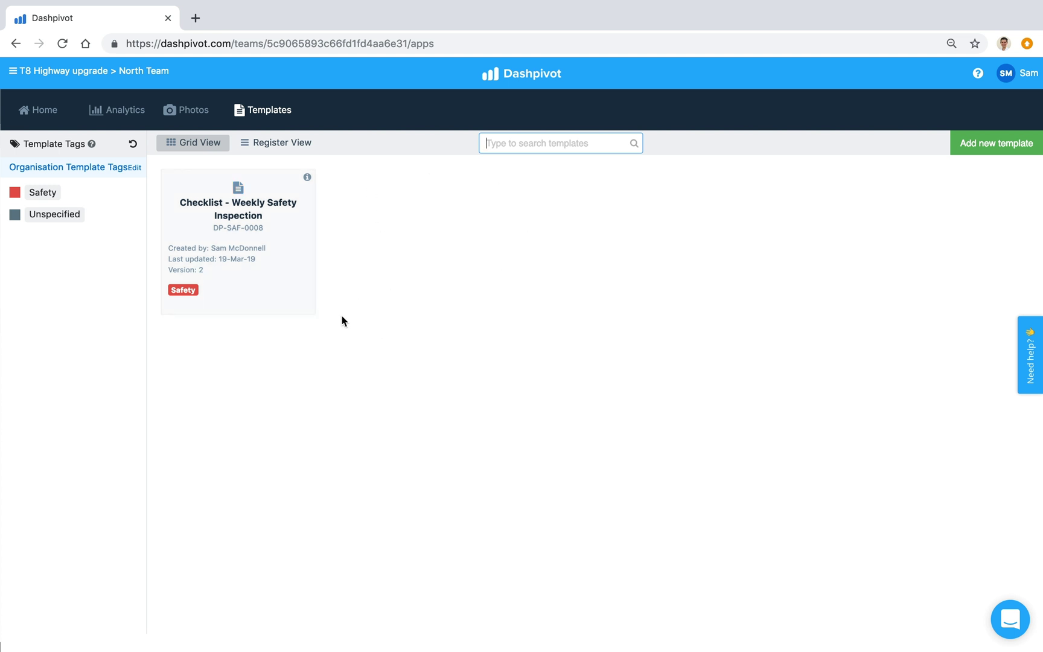
pyautogui.click(286, 239)
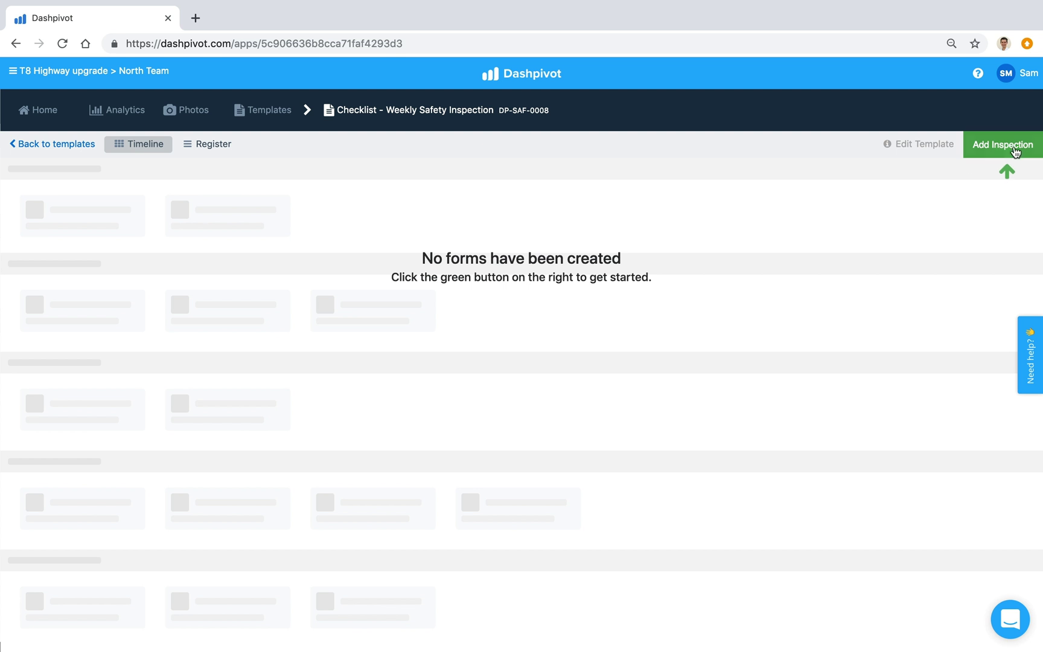
# Open a blank inspection form from the checklist, look through its fields, and close it with the change discarded
pyautogui.click(1015, 152)
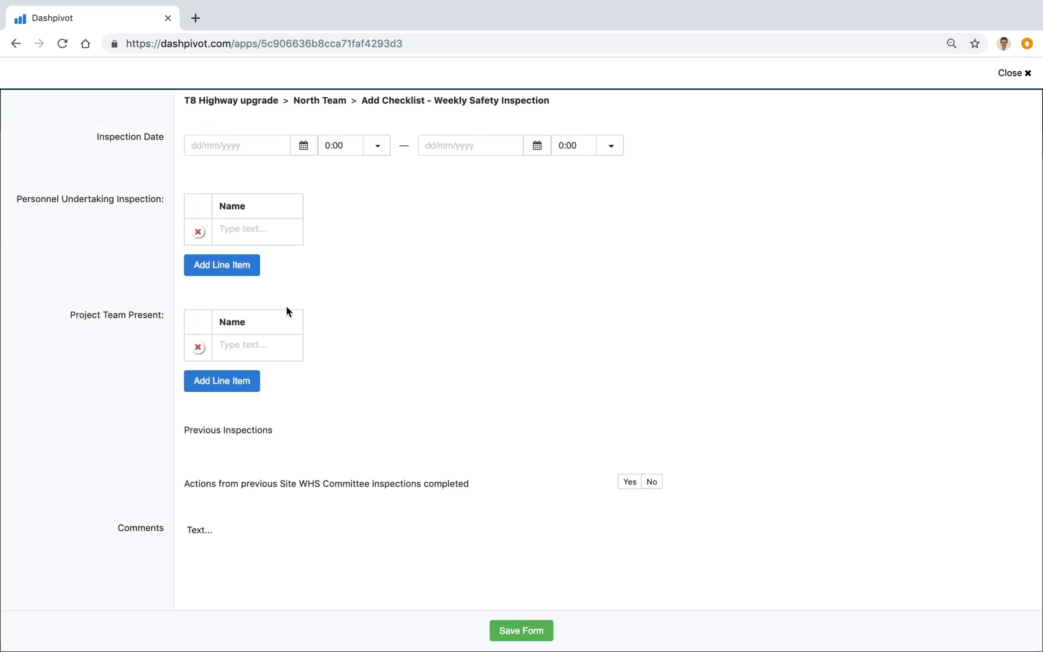
pyautogui.scroll(-14, 287, 308)
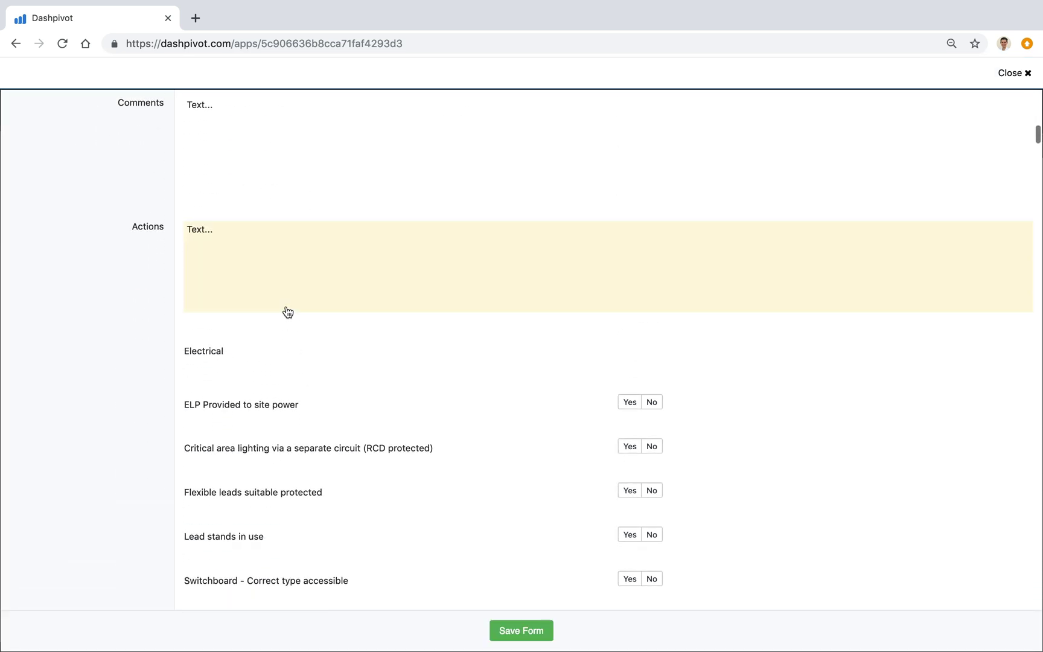
pyautogui.scroll(15, 295, 301)
pyautogui.click(1009, 73)
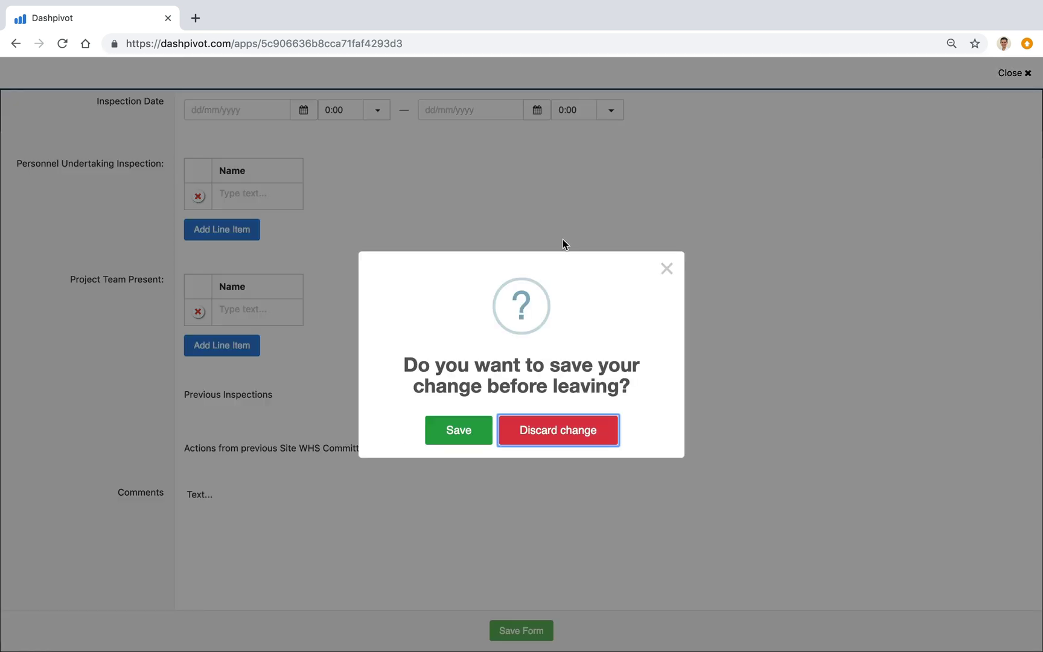
pyautogui.click(564, 422)
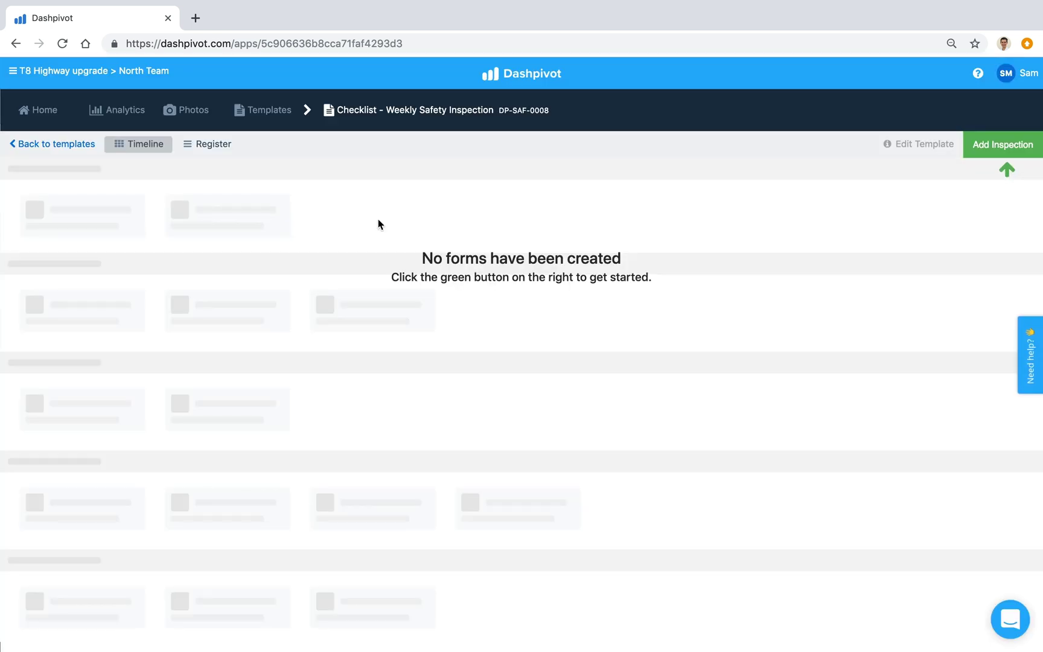
# Return to the North Team's templates and start creating an own template with the name "Daily Site Diary"
pyautogui.click(269, 111)
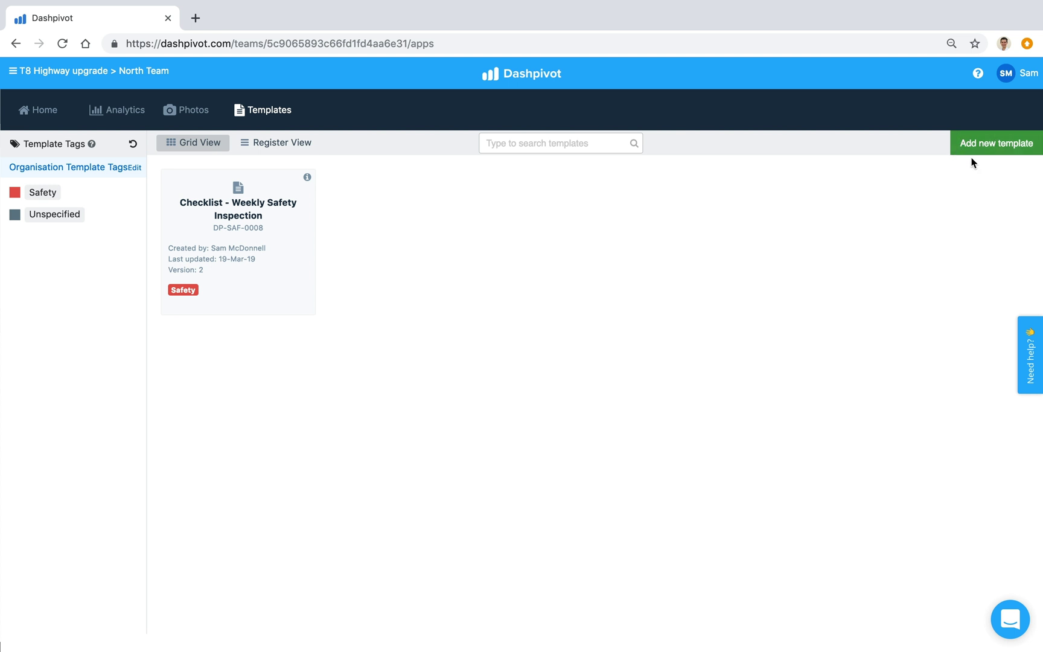
pyautogui.click(985, 143)
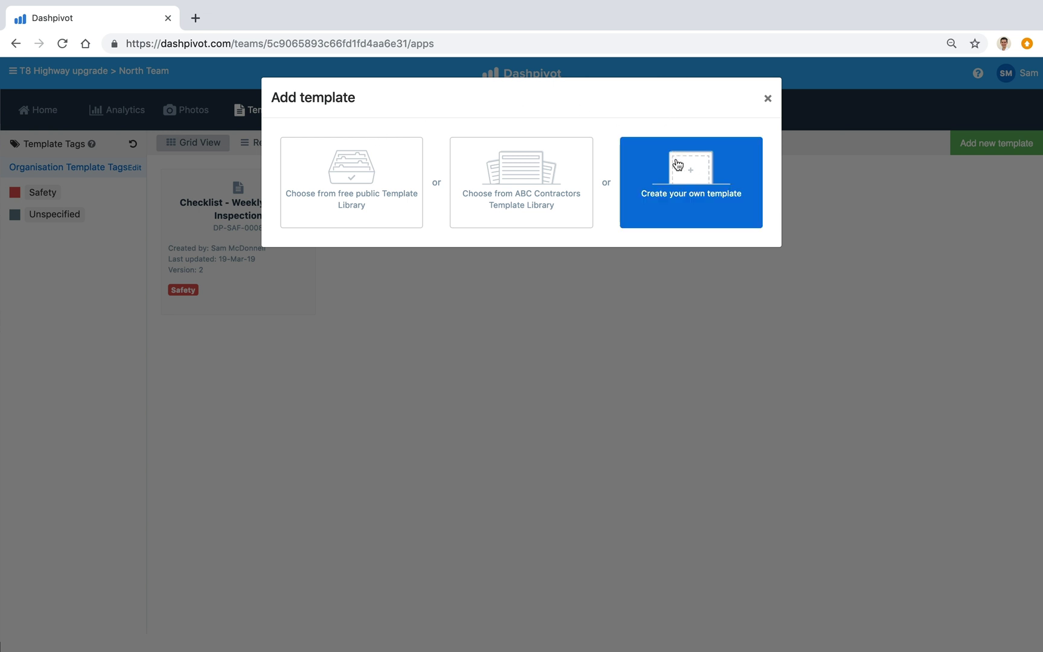
pyautogui.click(681, 205)
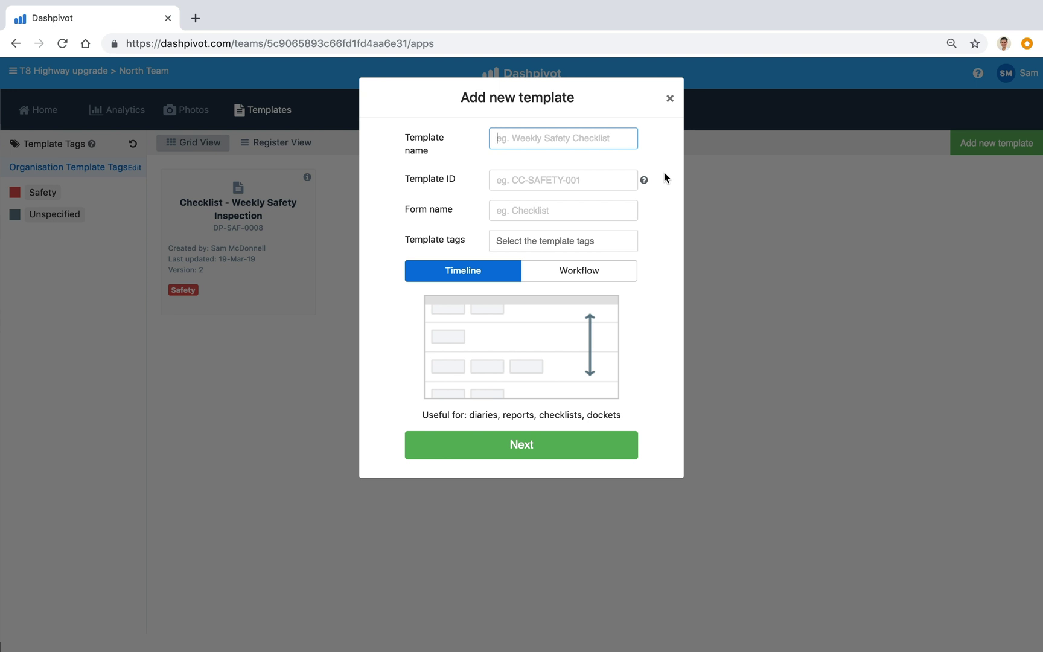
pyautogui.write('Da')
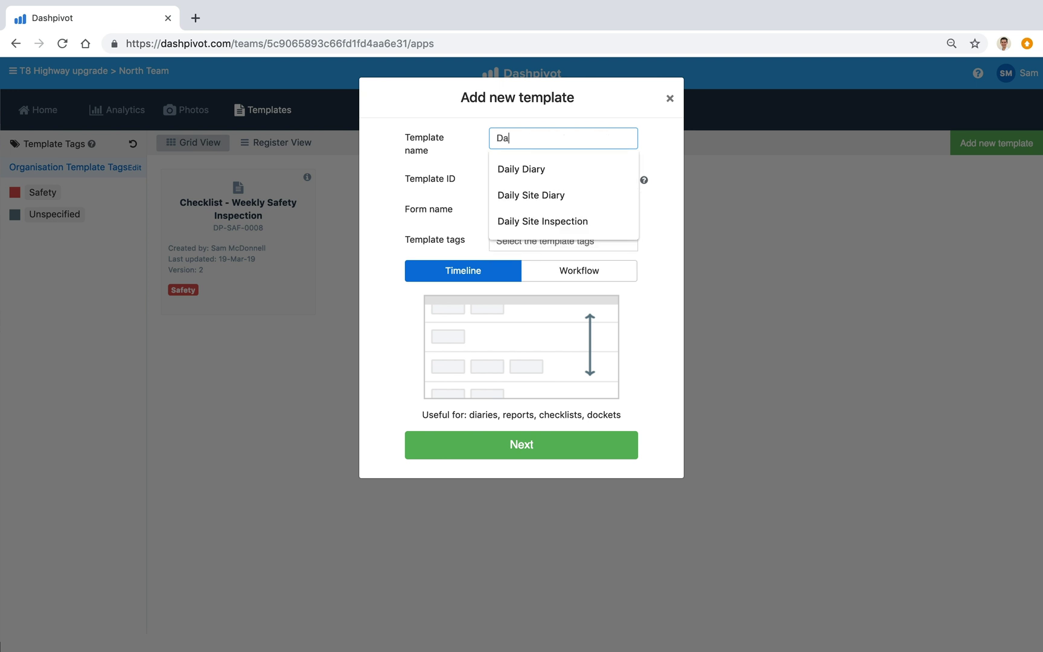
pyautogui.write('ily Site Diary')
pyautogui.press('Tab')
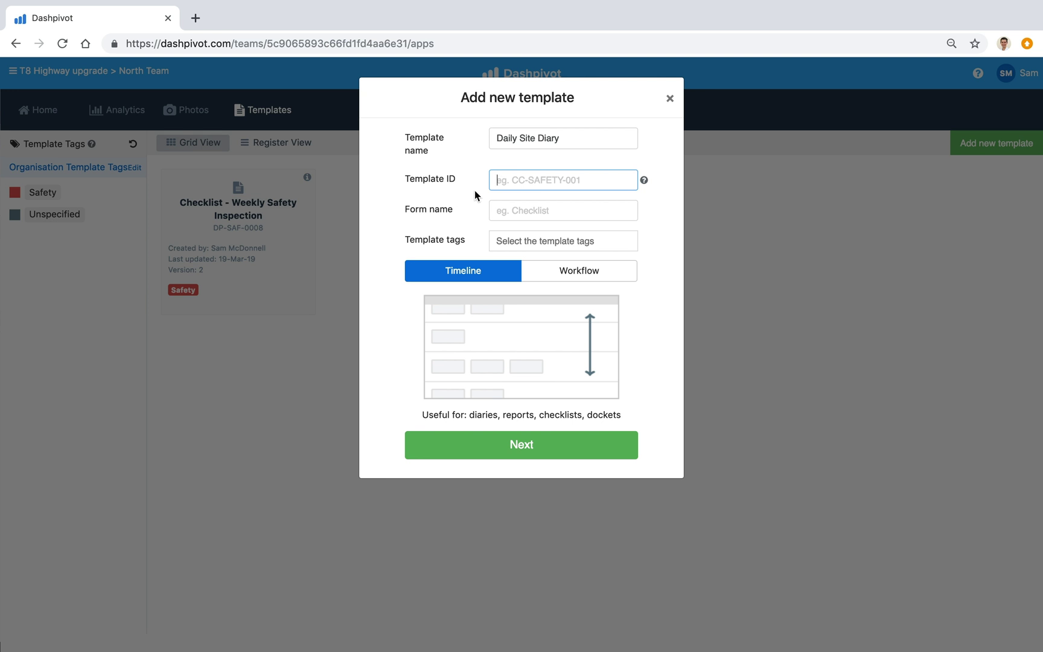
# Give the new template the ID "ABCC-Com-01", the form name "Diary" and the template tag Commercial
pyautogui.write('ABCC-Com-01')
pyautogui.click(527, 207)
pyautogui.write('Diary')
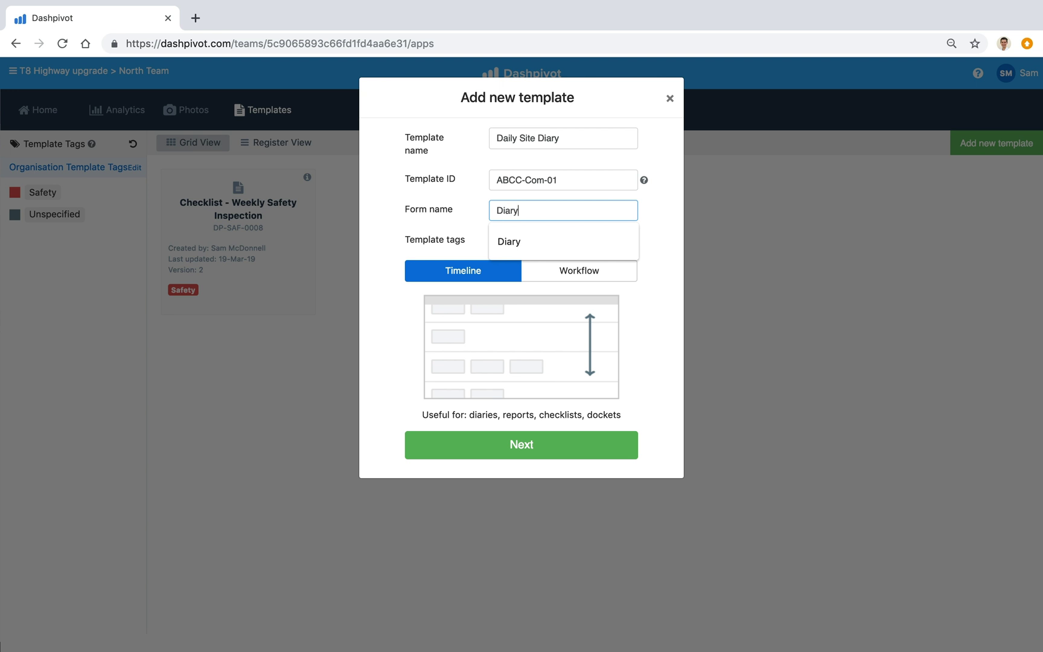
pyautogui.click(510, 244)
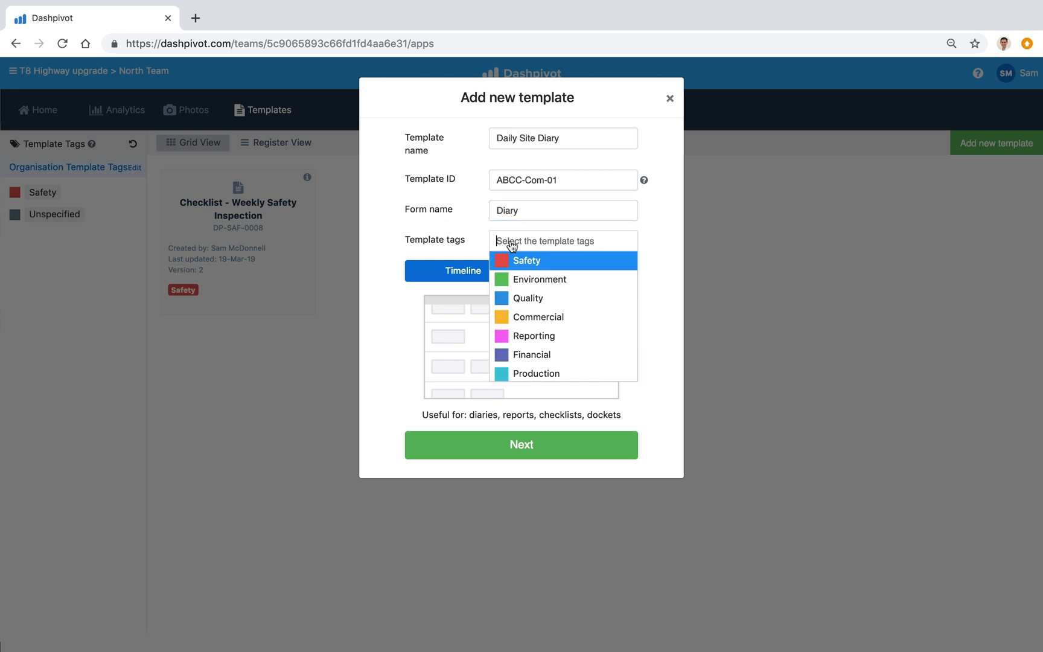
pyautogui.click(525, 319)
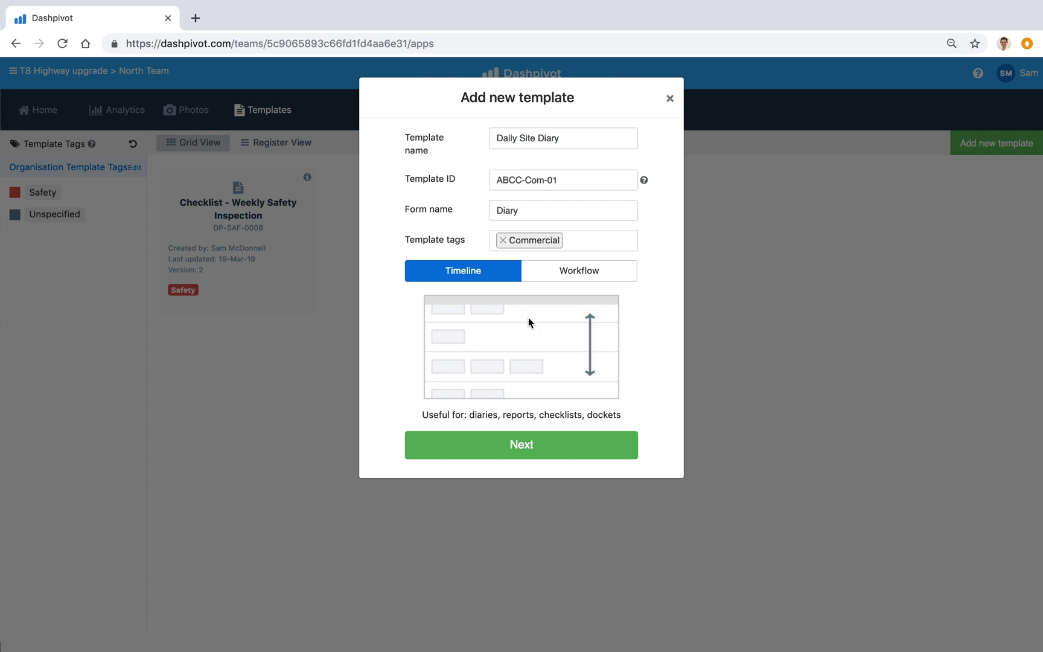
pyautogui.click(437, 225)
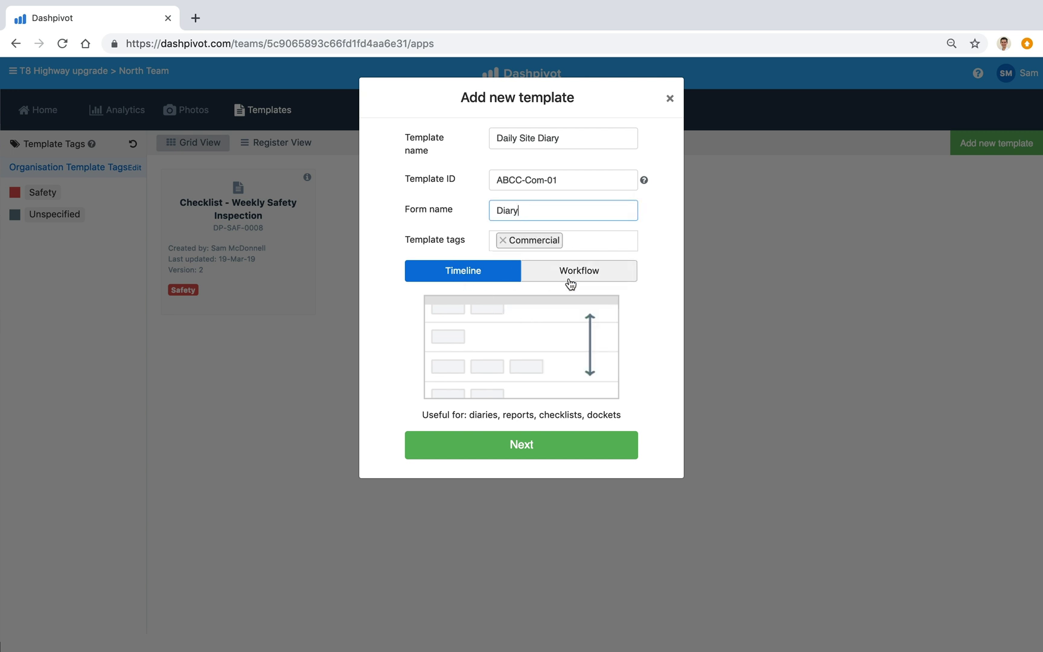
# Compare the Workflow and Timeline layouts, choose Timeline for the Daily Site Diary, and continue to the template builder
pyautogui.click(532, 283)
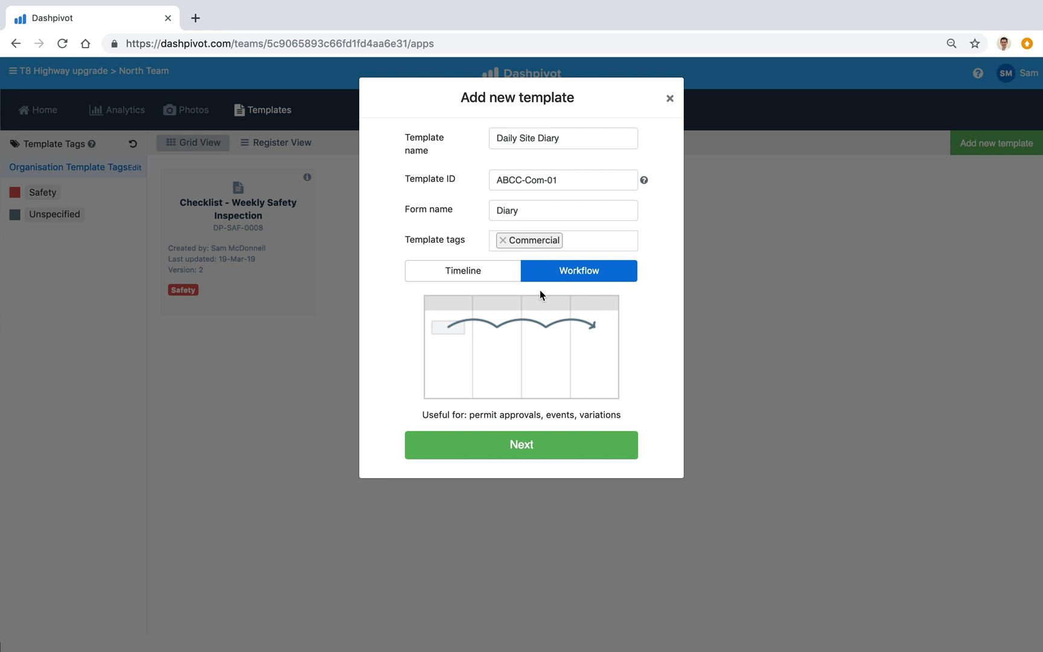
pyautogui.click(474, 281)
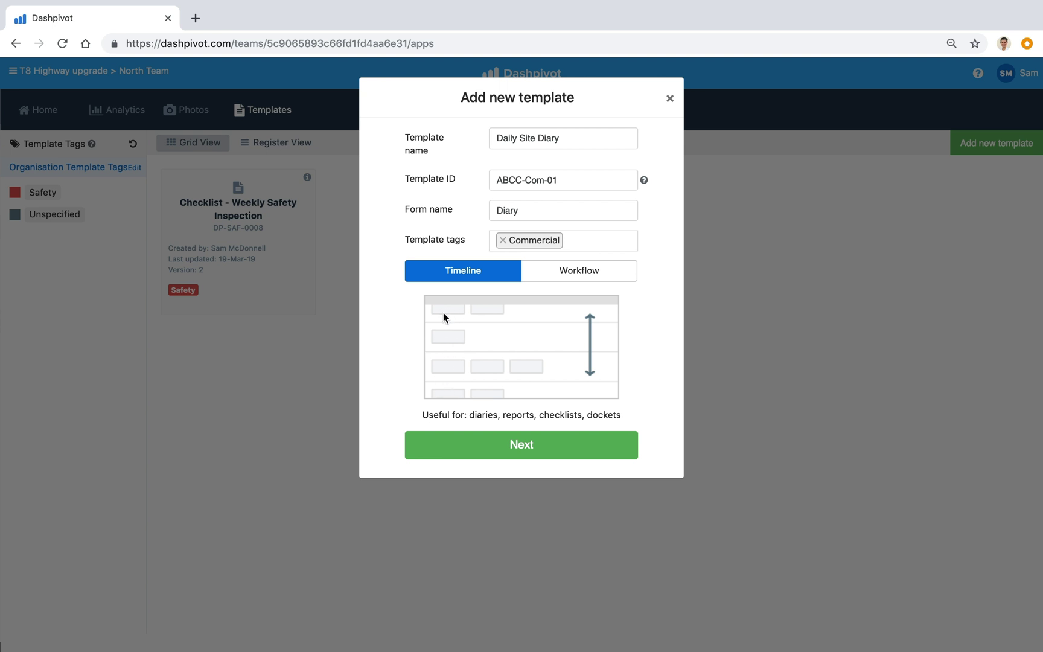
pyautogui.click(553, 279)
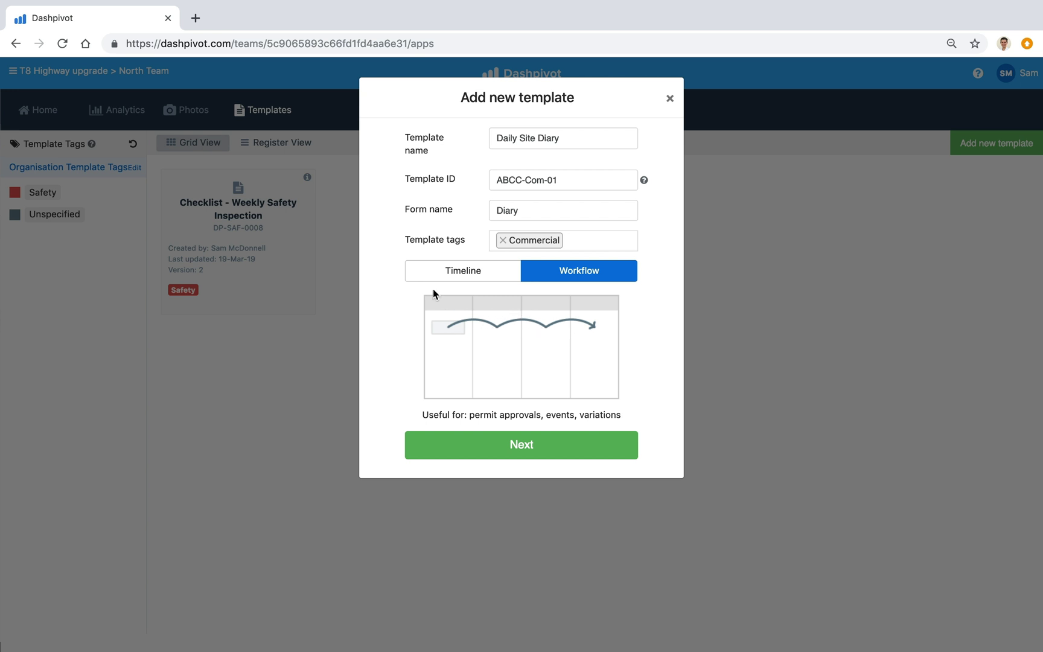
pyautogui.click(422, 273)
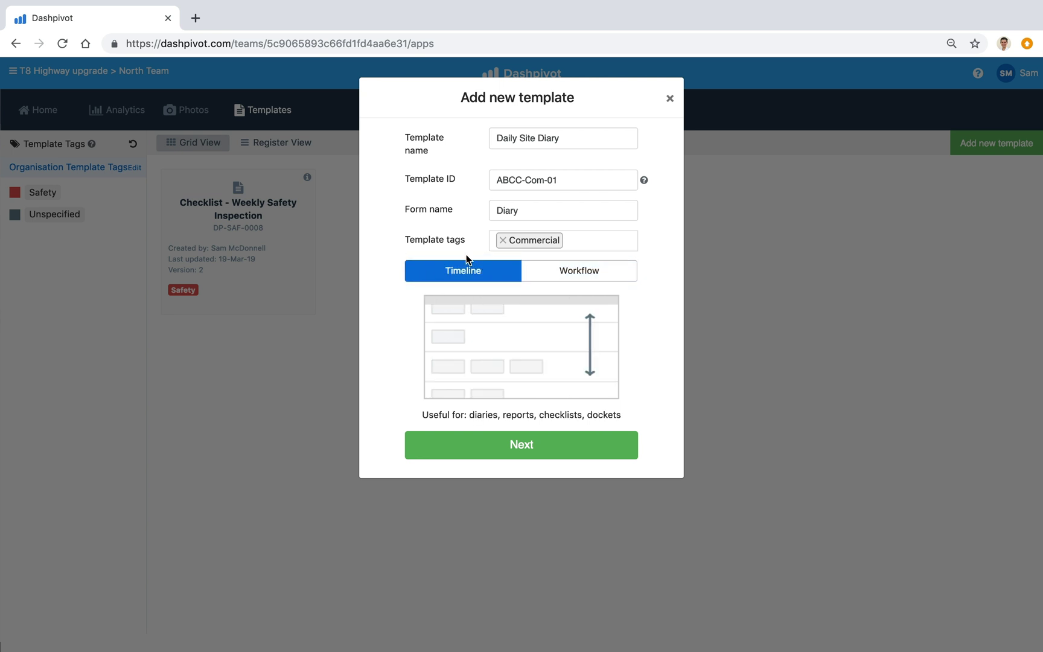
pyautogui.click(515, 439)
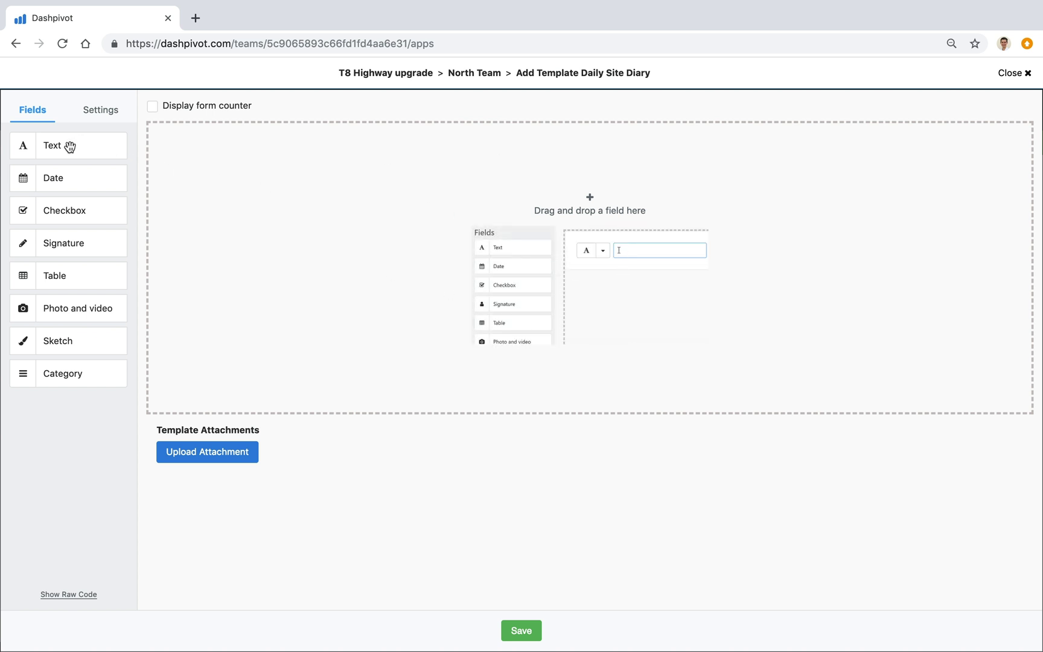
# Add Date, Category and Text fields to the template in that order, with the Date field set to Single date
pyautogui.moveTo(79, 146); pyautogui.dragTo(234, 191)
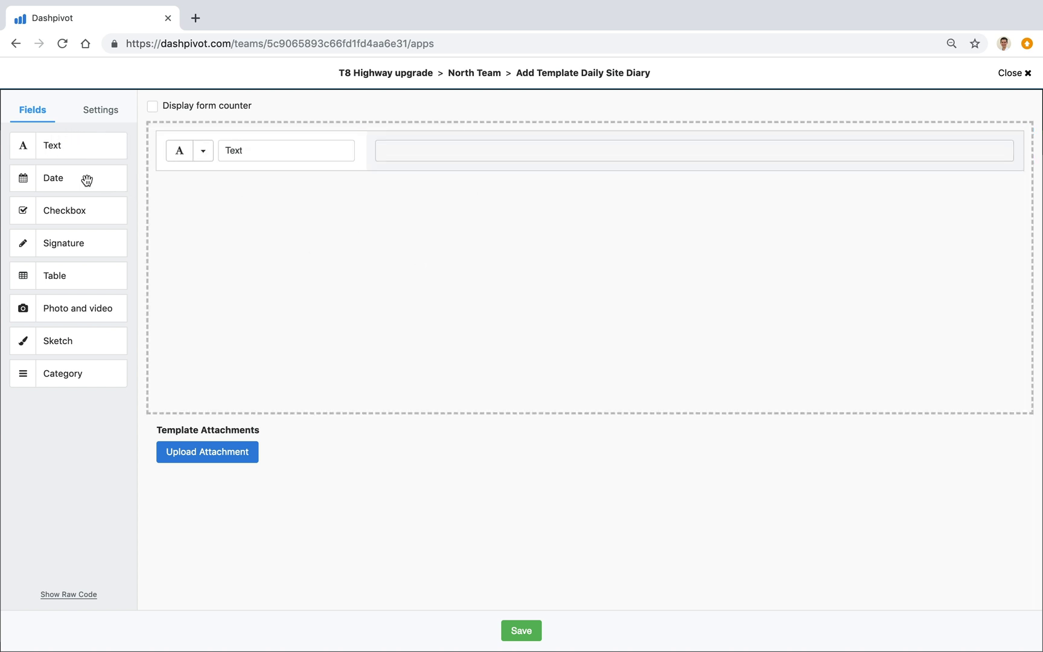
pyautogui.moveTo(97, 175); pyautogui.dragTo(228, 153)
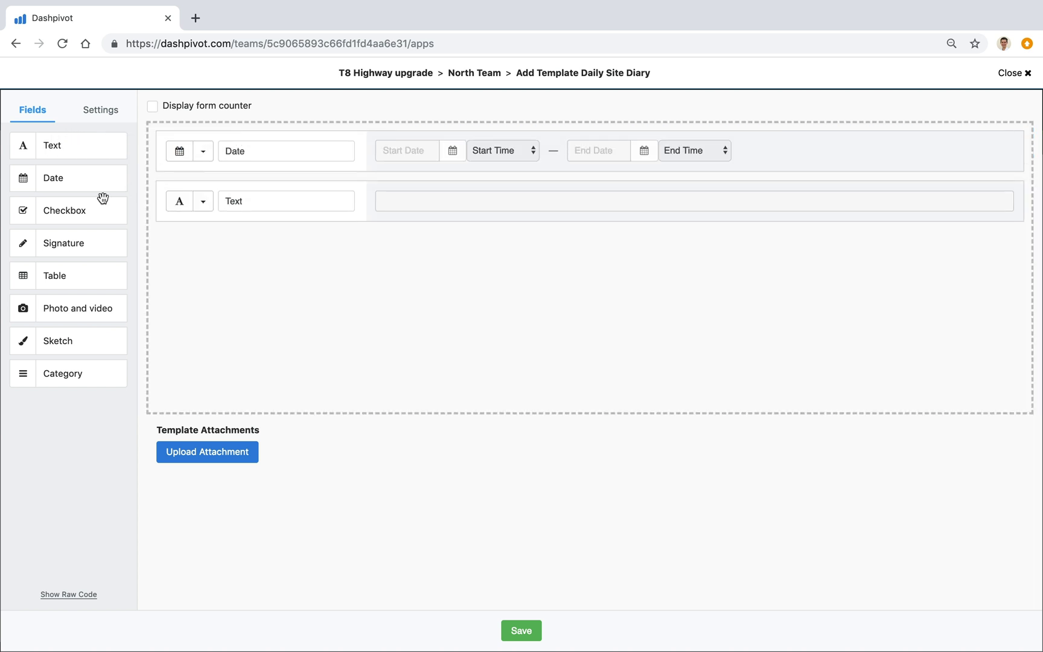
pyautogui.moveTo(66, 369); pyautogui.dragTo(219, 185)
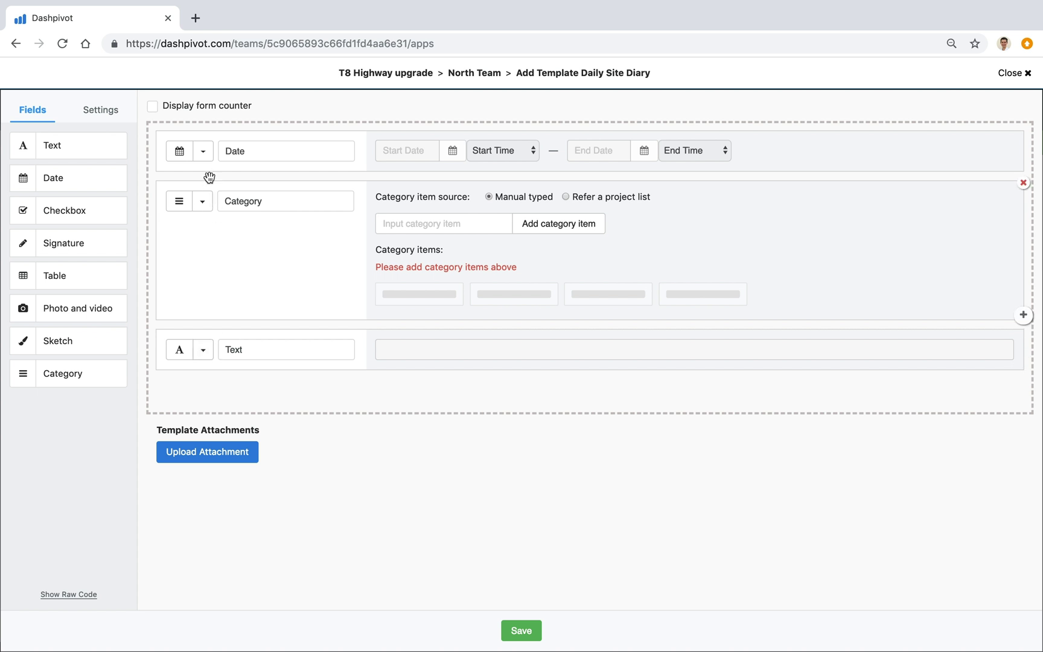
pyautogui.click(203, 152)
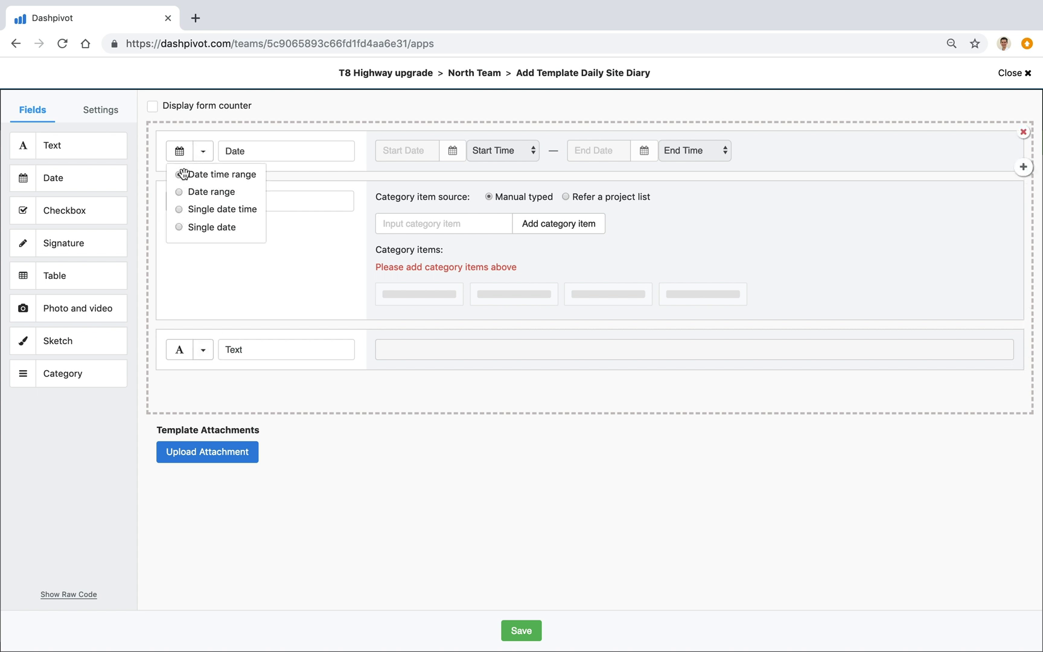
pyautogui.click(179, 227)
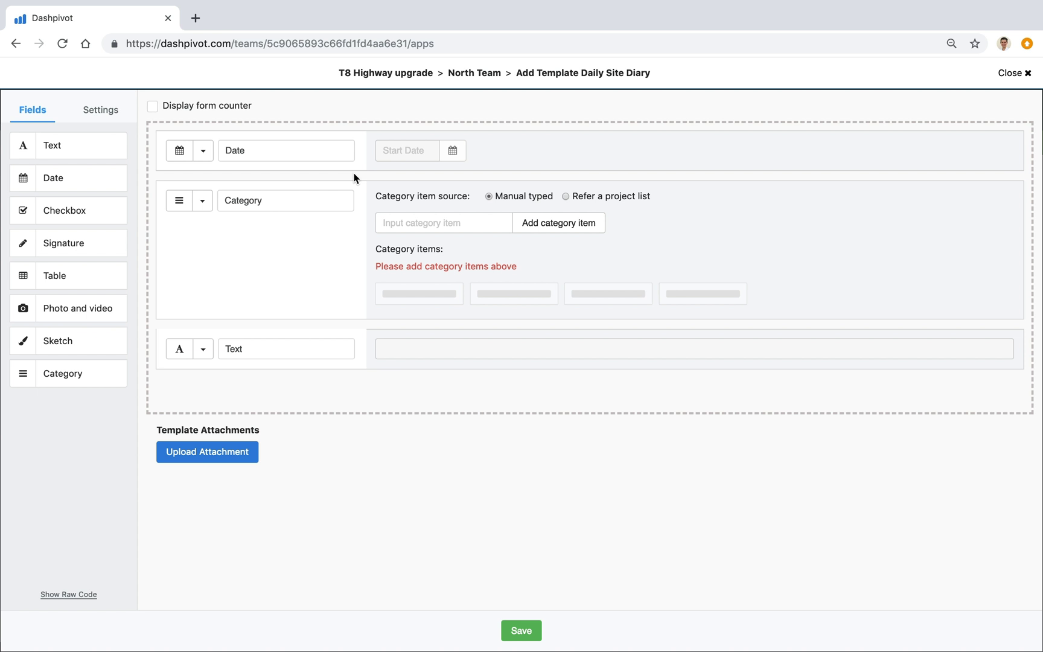
# Rename the Category field as "Weather" and add the category items Fine, Rainy, Windy and Stormy
pyautogui.doubleClick(256, 200)
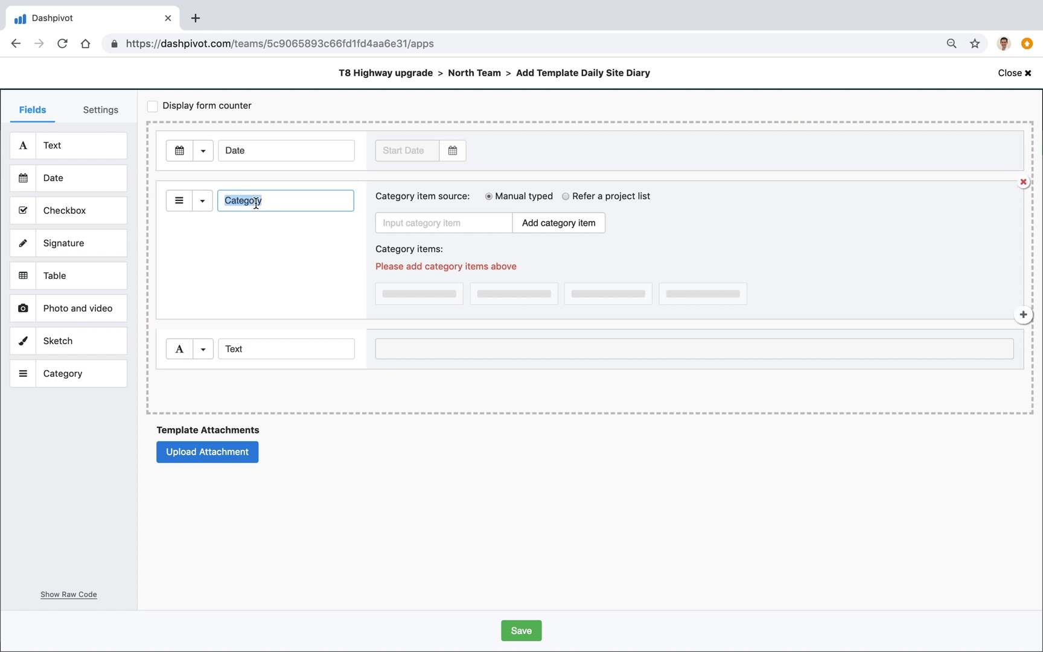
pyautogui.write('Weath')
pyautogui.click(401, 222)
pyautogui.write('Fine')
pyautogui.press('Return')
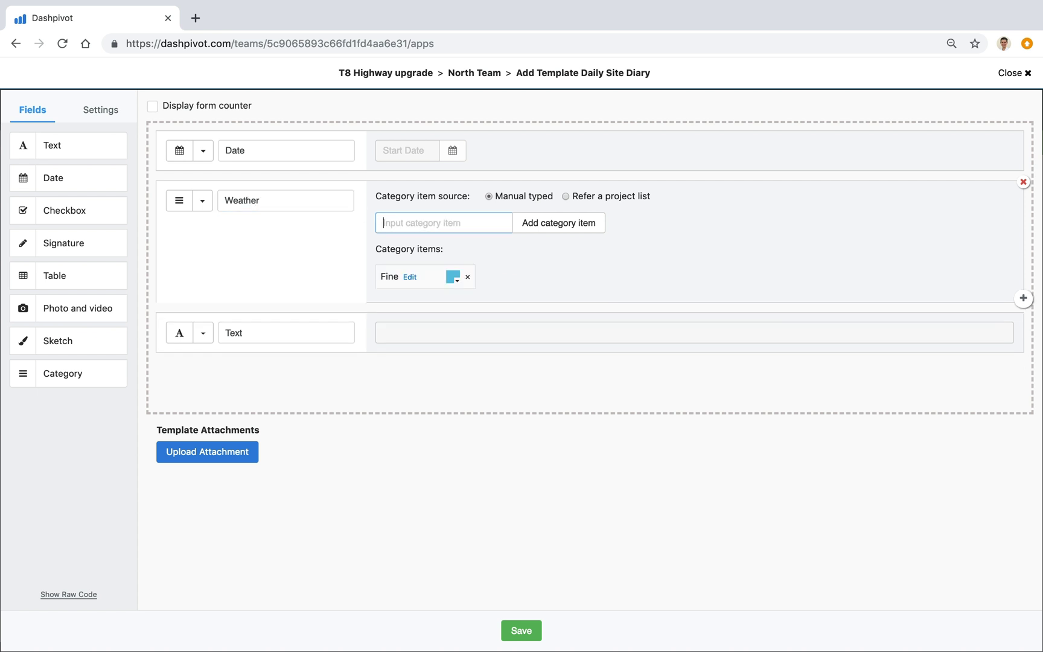
pyautogui.write('Rainy')
pyautogui.press('Return')
pyautogui.write('Windy')
pyautogui.press('Return')
pyautogui.write('Stormy')
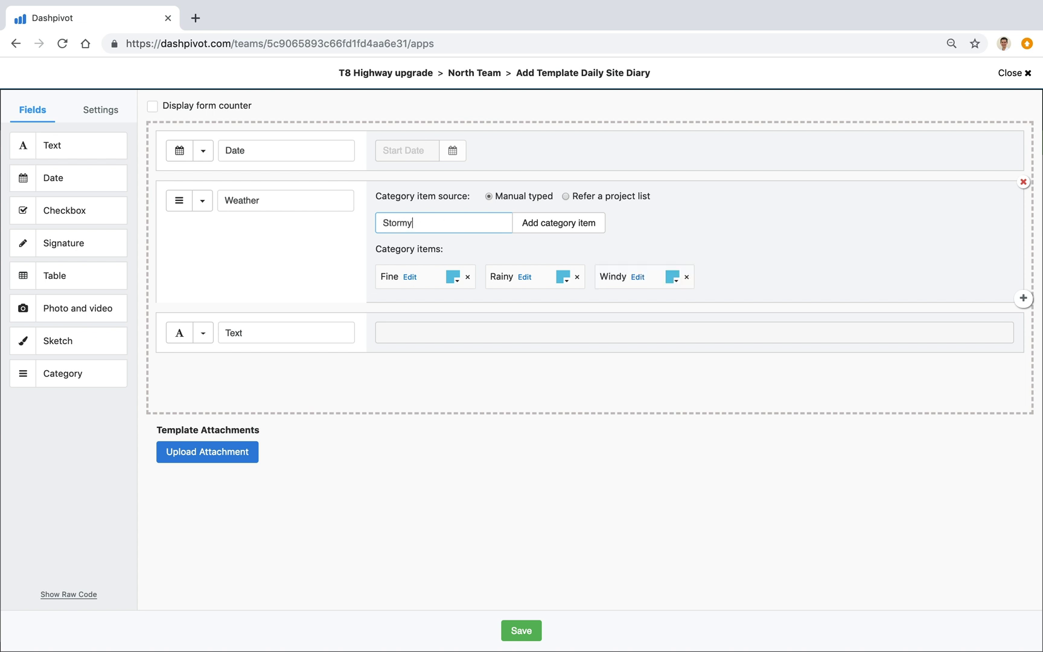
pyautogui.press('Return')
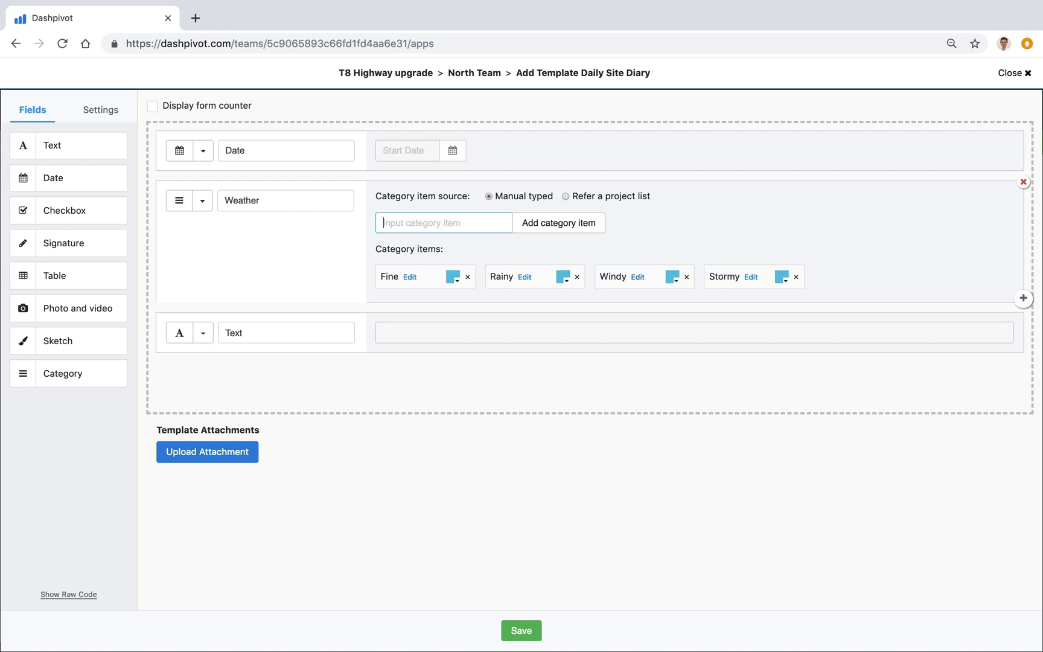
# Colour the Weather items: Fine orange, Windy green and Stormy red
pyautogui.click(453, 278)
pyautogui.click(446, 324)
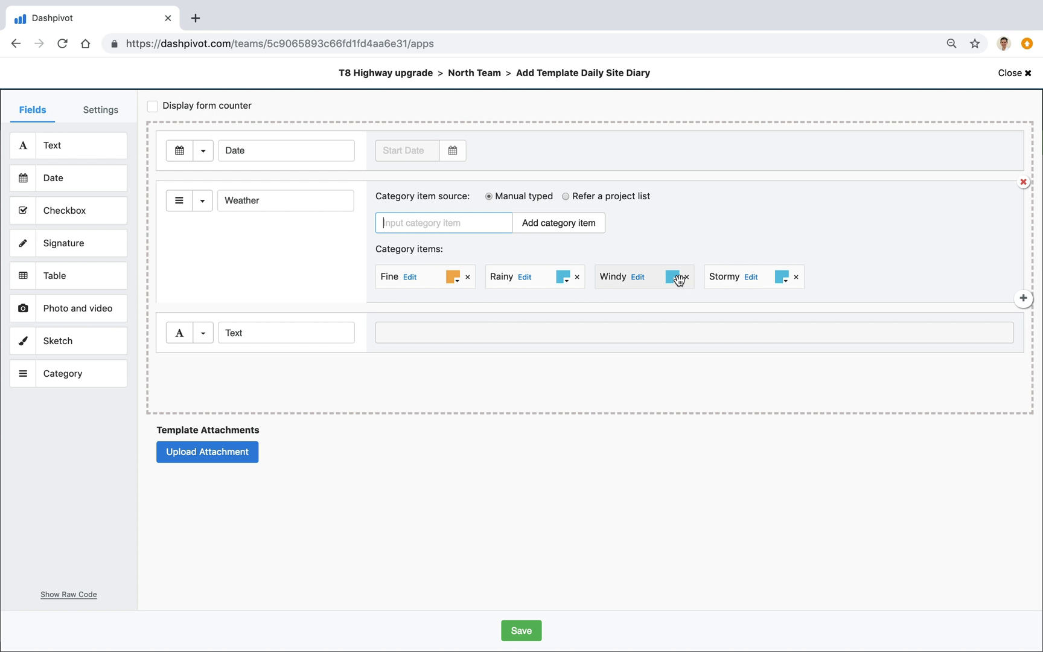
pyautogui.click(673, 278)
pyautogui.click(665, 312)
pyautogui.click(783, 285)
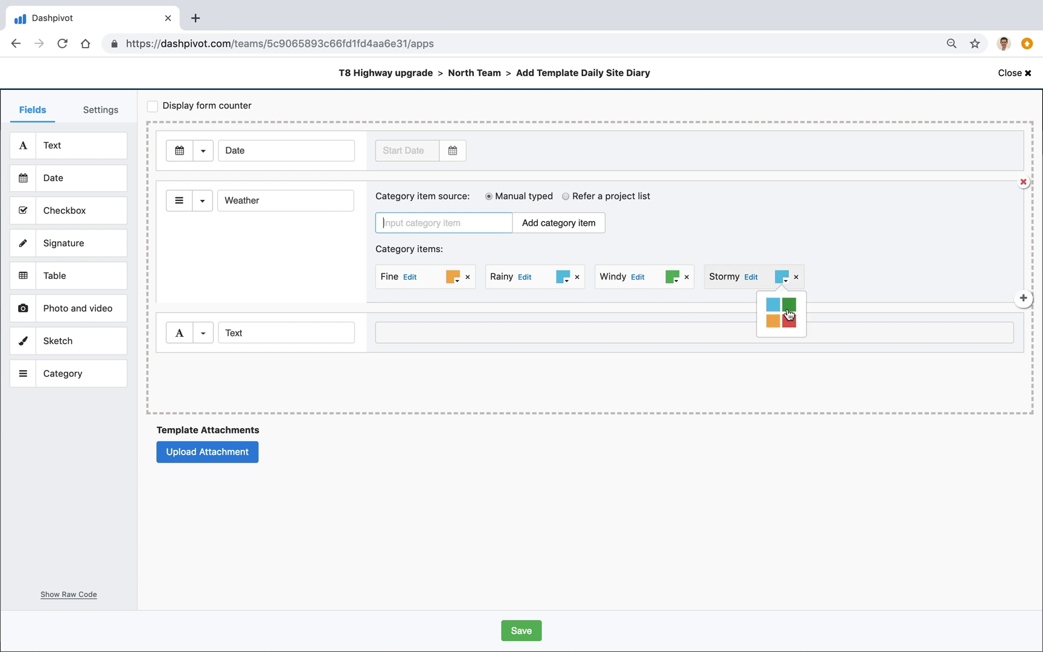
pyautogui.click(785, 323)
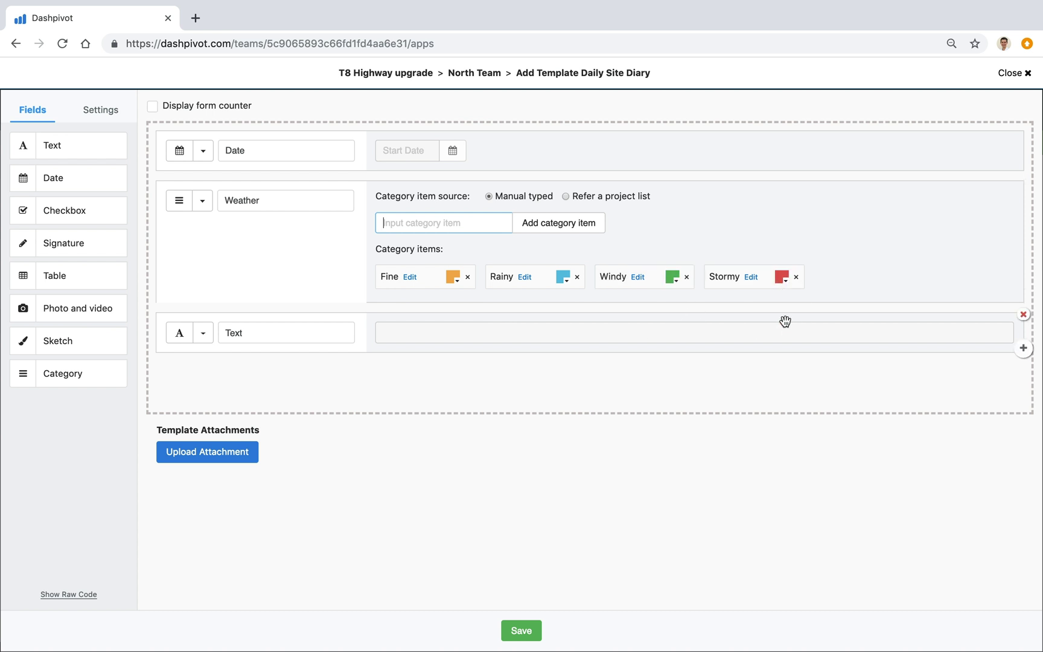
# Rename the Text field as "Shift activities" and set it to Multi line
pyautogui.click(235, 333)
pyautogui.doubleClick(236, 334)
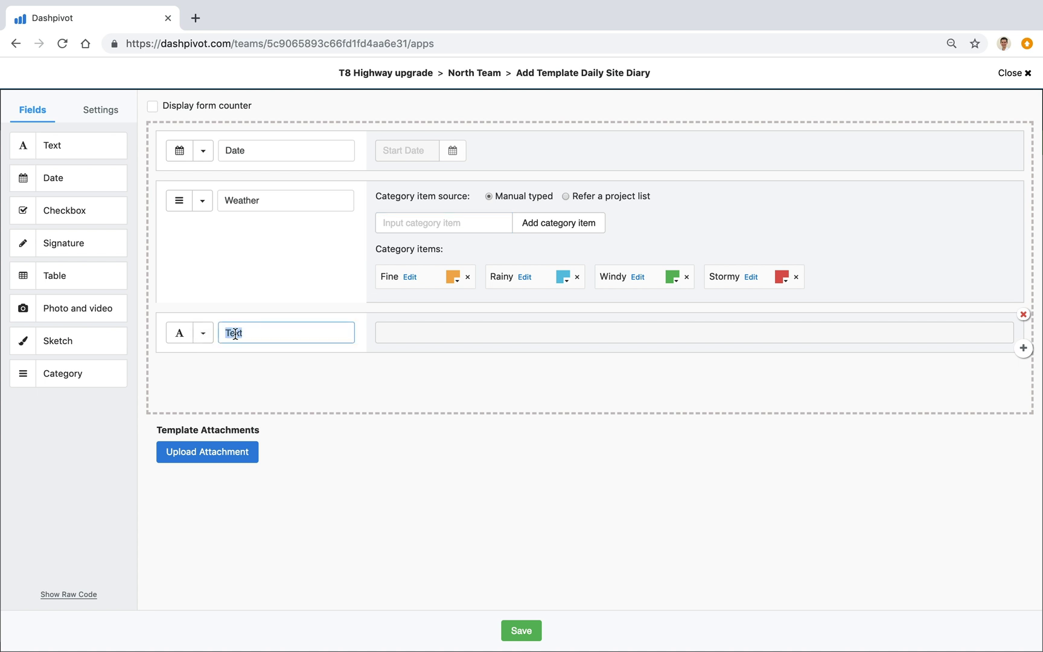
pyautogui.write('Shift activities')
pyautogui.click(203, 332)
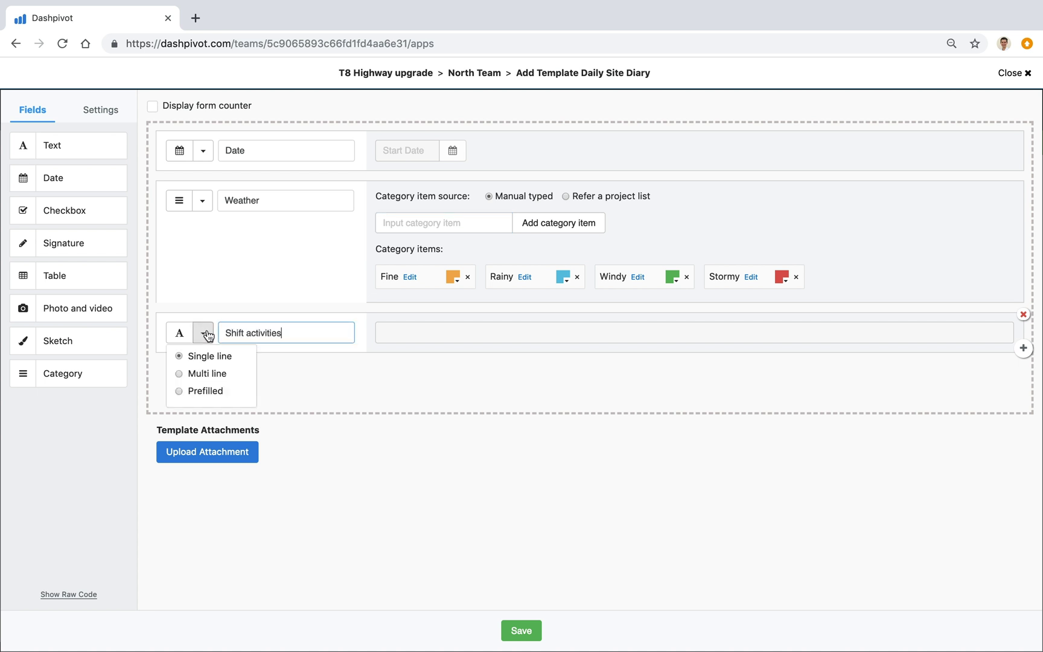
pyautogui.click(182, 375)
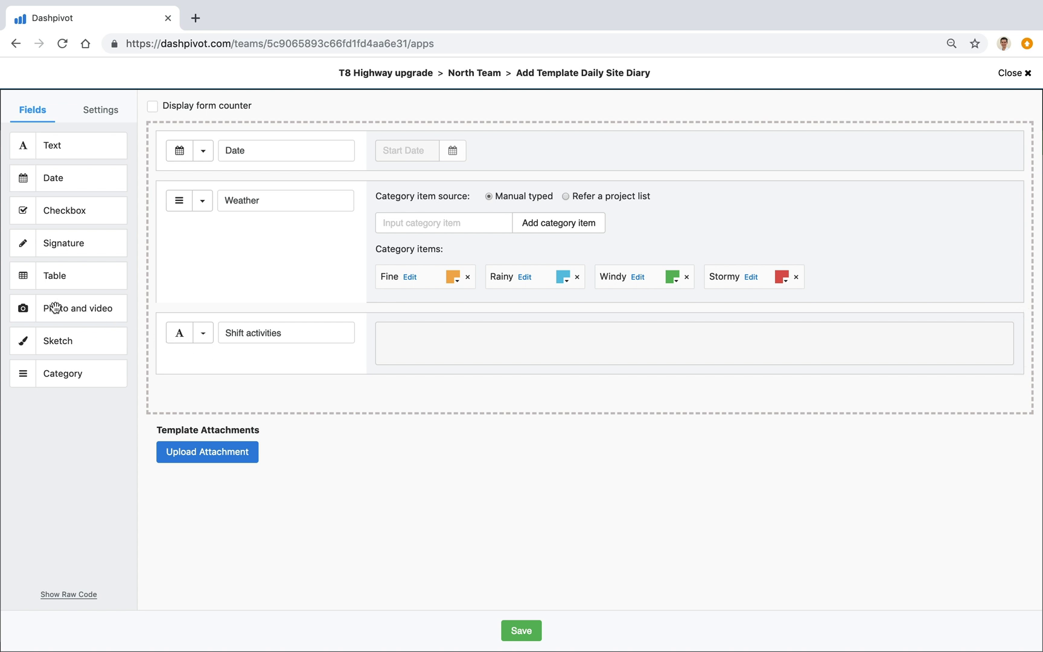
# Add a Photo and video field below Shift activities, followed by three Table fields
pyautogui.moveTo(42, 308); pyautogui.dragTo(228, 386)
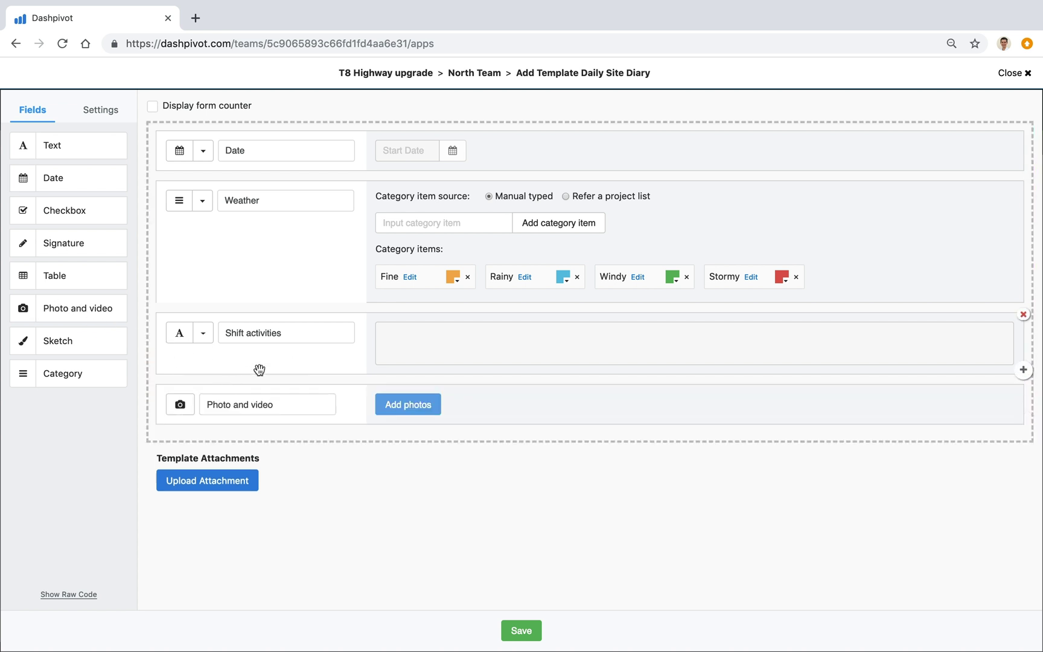
pyautogui.moveTo(116, 294); pyautogui.dragTo(229, 441)
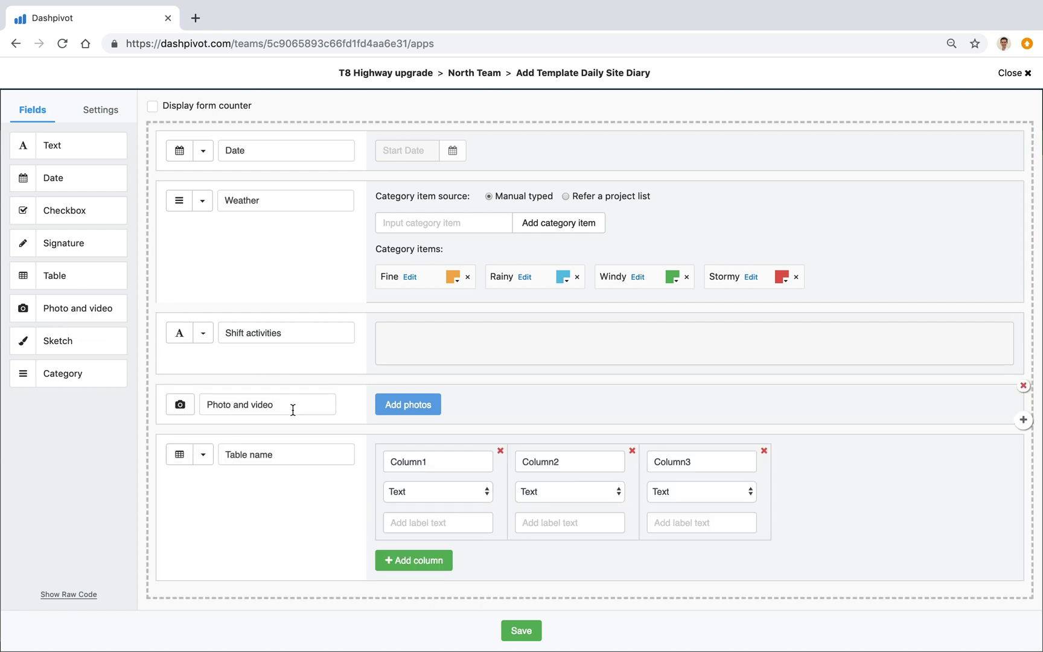
pyautogui.moveTo(67, 277); pyautogui.dragTo(219, 385)
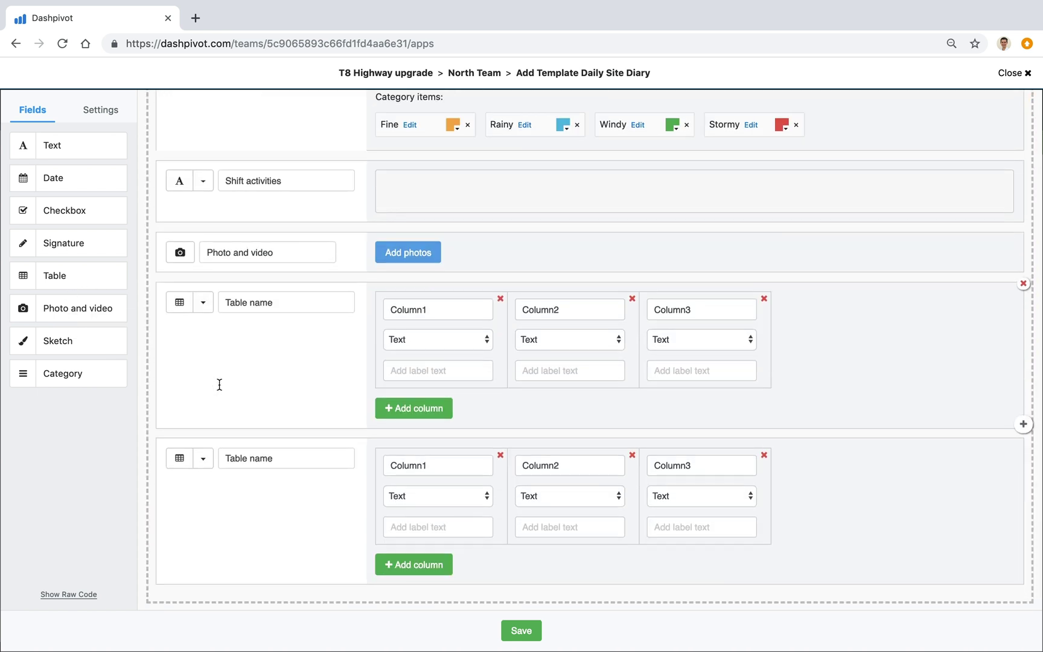
pyautogui.moveTo(75, 277); pyautogui.dragTo(270, 358)
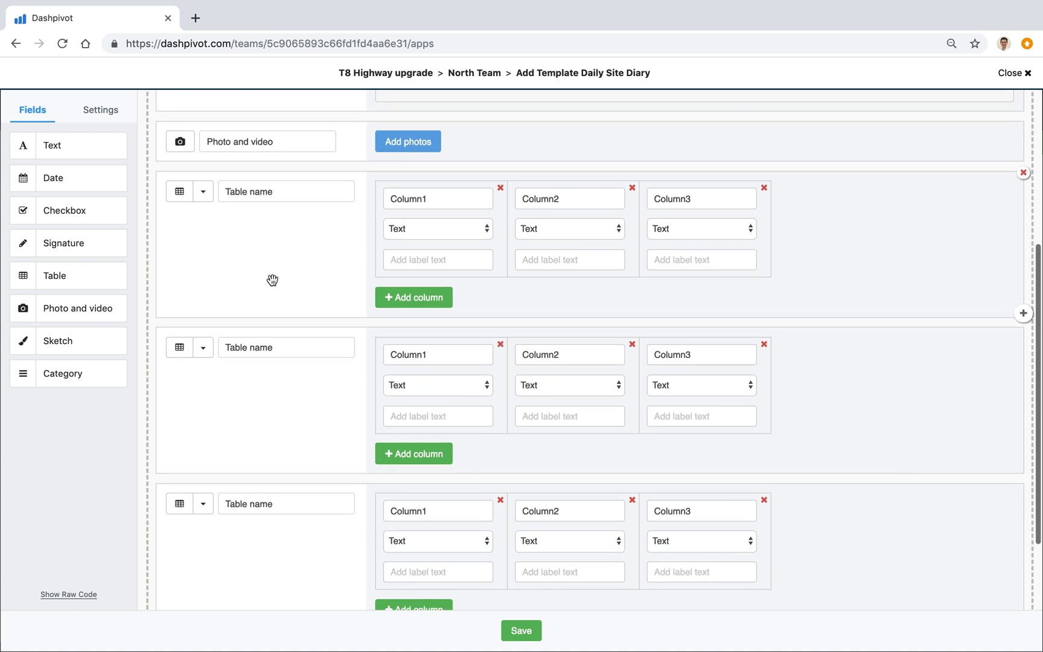
# Name the three tables "Labour", "Plant" and "Materials" in order
pyautogui.scroll(1, 273, 280)
pyautogui.tripleClick(256, 175)
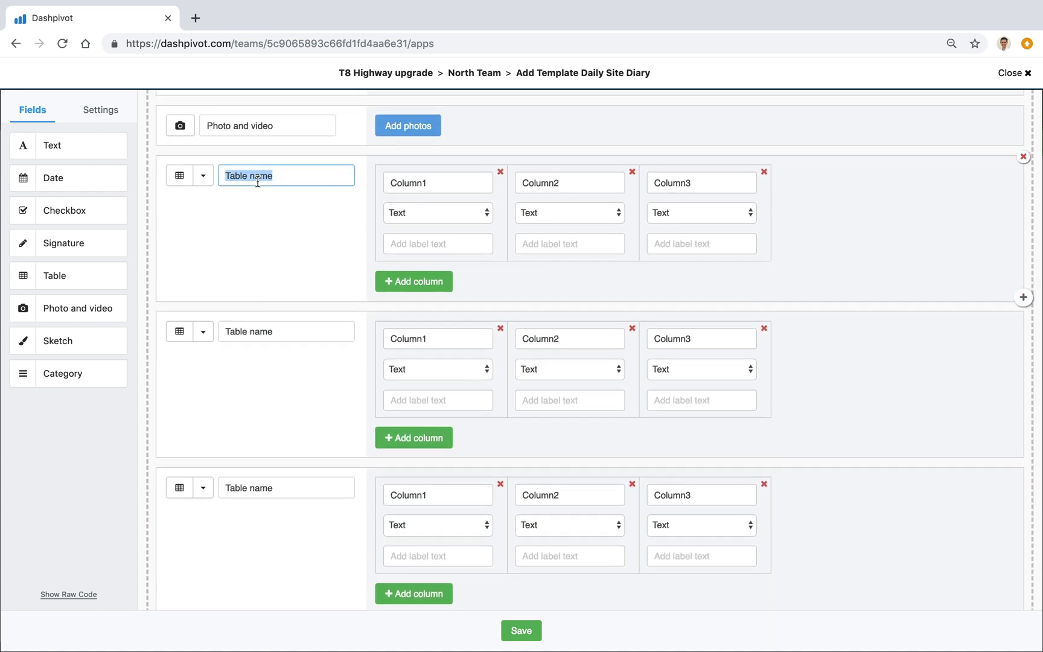
pyautogui.write('Labour')
pyautogui.tripleClick(258, 330)
pyautogui.write('Pkant')
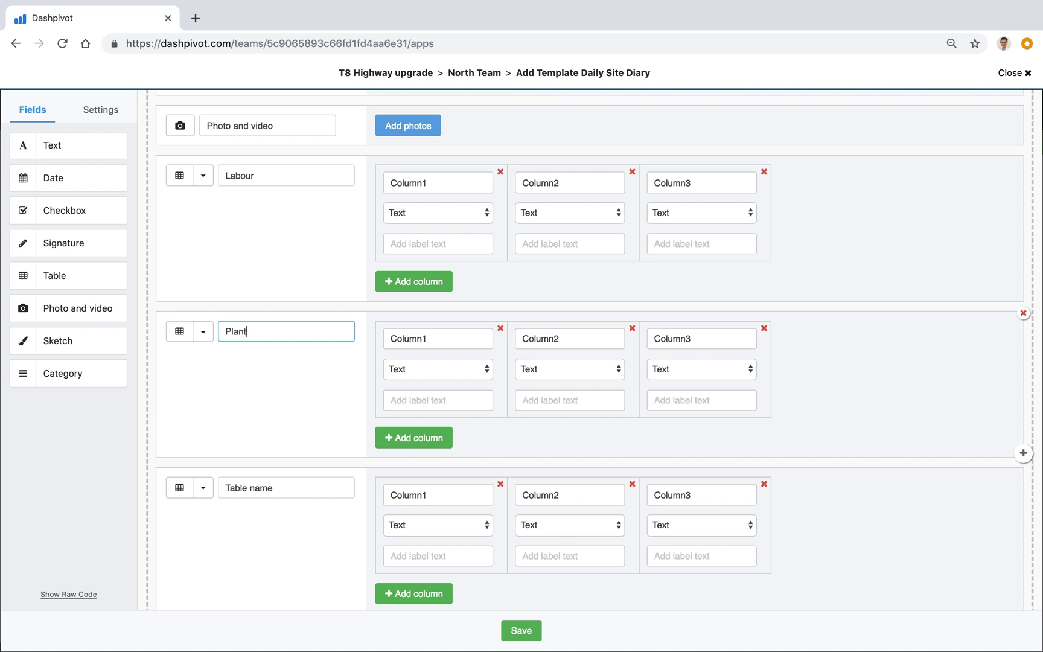
pyautogui.tripleClick(289, 489)
pyautogui.write('Materials')
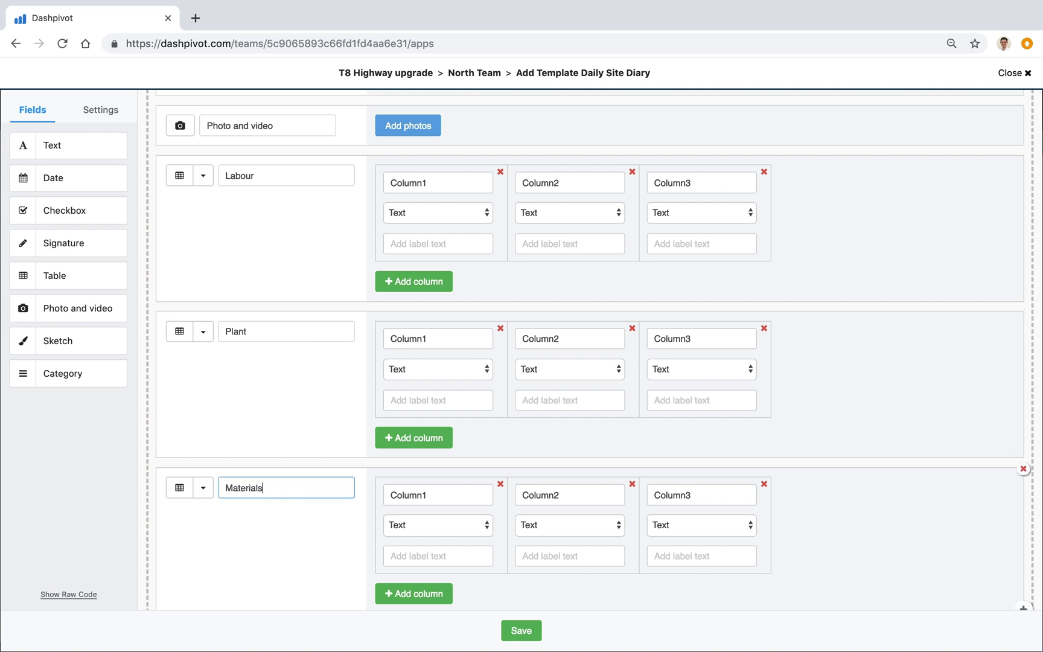
# Add a Signature field below the Materials table and name it "Supervisor signature"
pyautogui.scroll(-3, 268, 397)
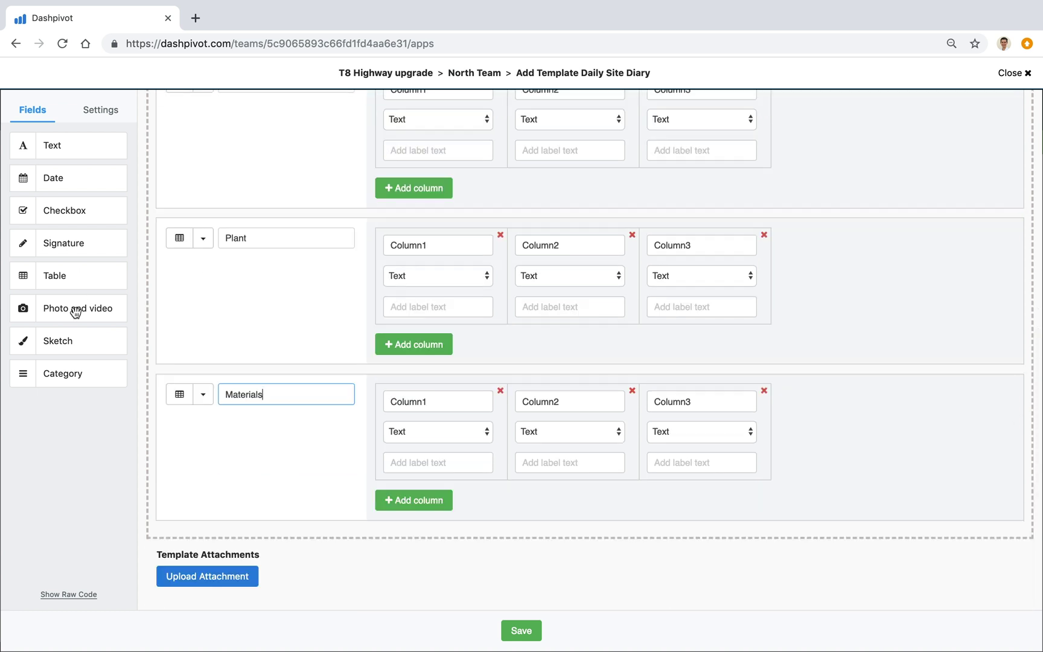
pyautogui.moveTo(73, 243)
pyautogui.mouseDown()
pyautogui.moveTo(250, 526)
pyautogui.moveTo(252, 516)
pyautogui.moveTo(233, 548)
pyautogui.mouseUp()
pyautogui.click(222, 548)
pyautogui.write('Supervi')
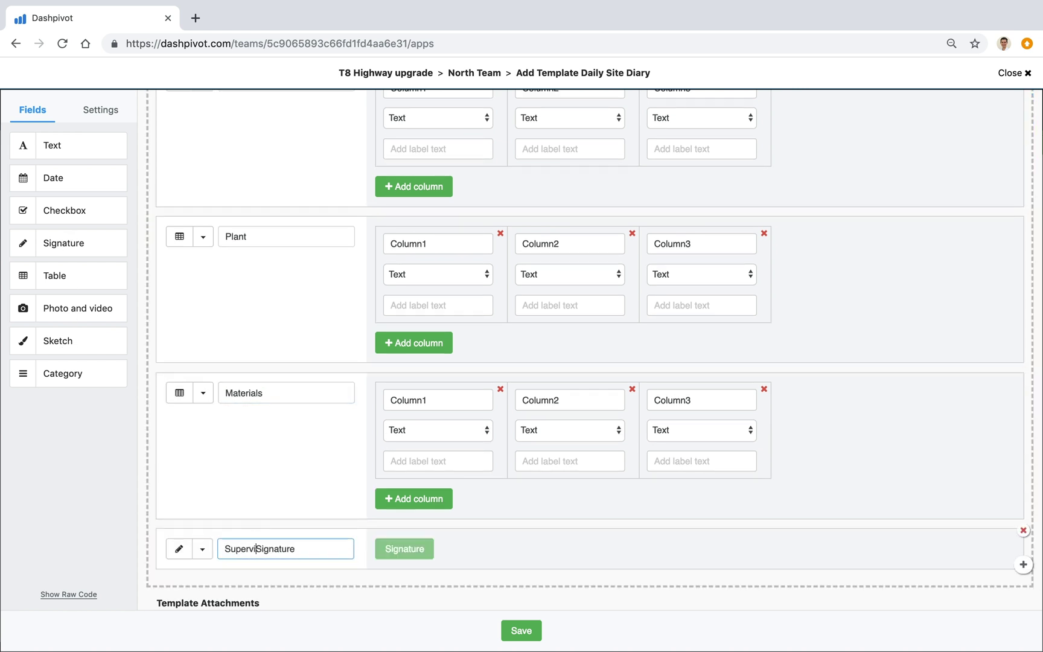
pyautogui.write('sor')
pyautogui.hotkey('shift', 'End')
pyautogui.write('signature')
# Add two columns each to the Labour and Plant tables and one to Materials, checking the available column types on the way
pyautogui.scroll(2, 344, 372)
pyautogui.scroll(-3, 343, 373)
pyautogui.scroll(2, 343, 367)
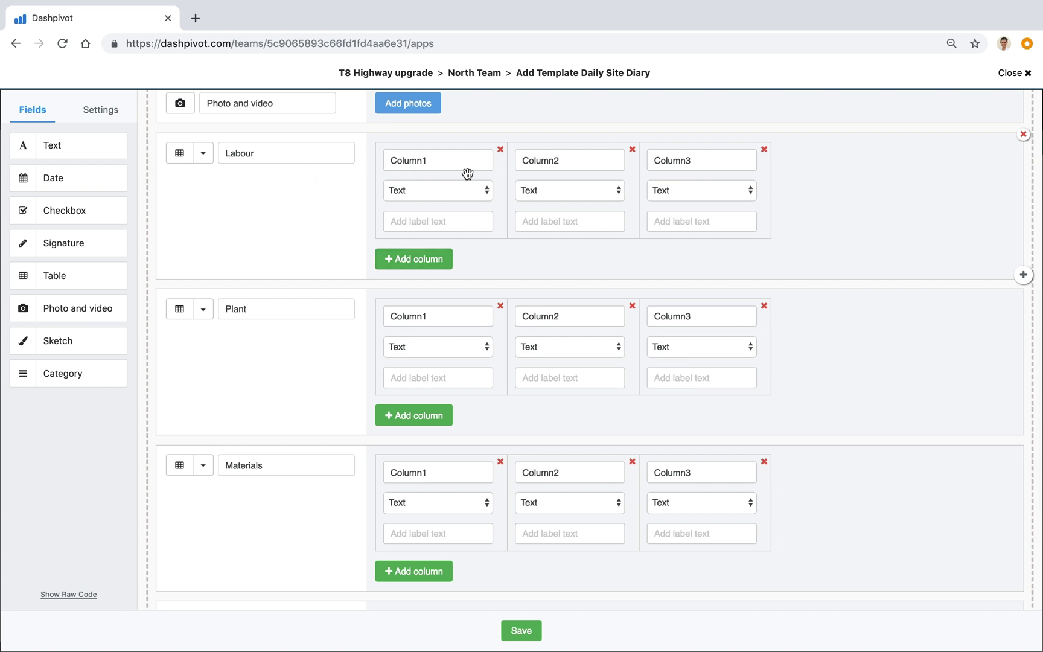
pyautogui.click(408, 261)
pyautogui.click(419, 260)
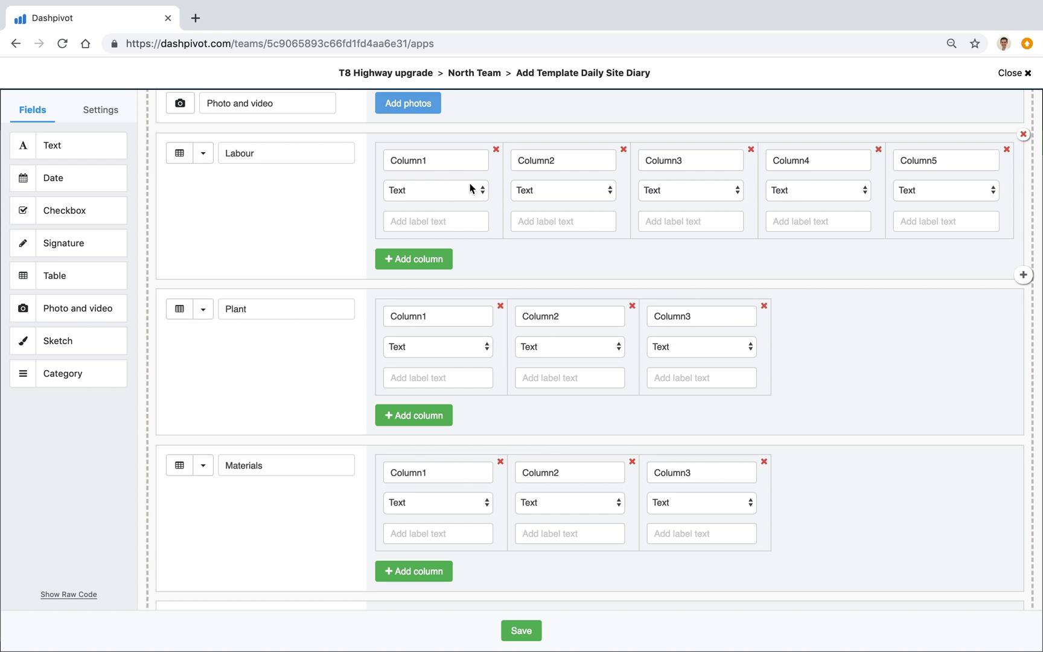
pyautogui.click(698, 190)
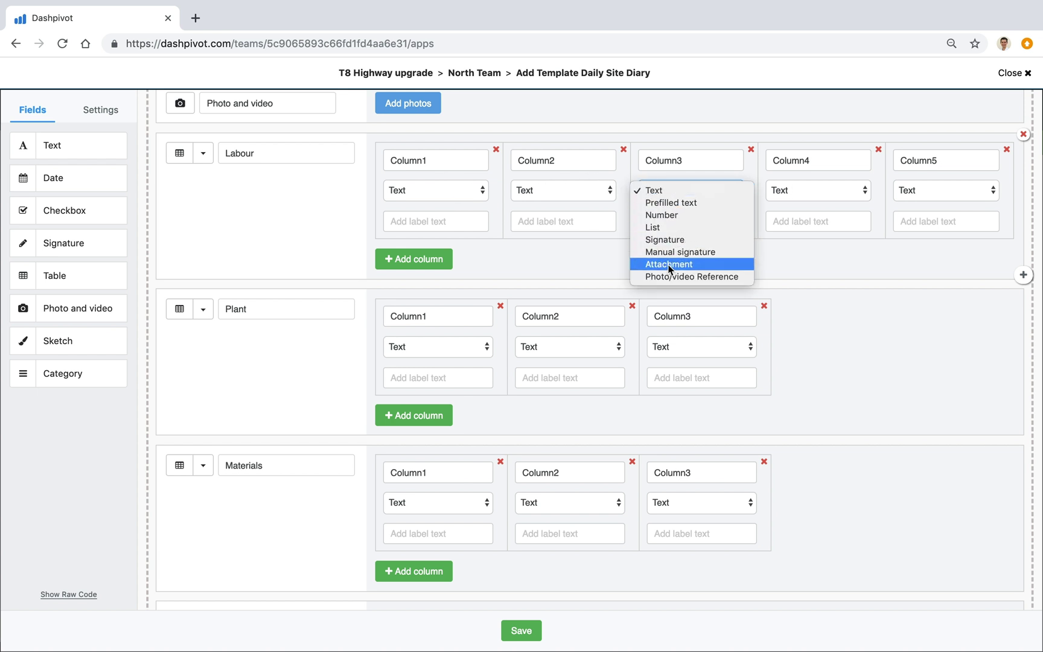
pyautogui.click(619, 227)
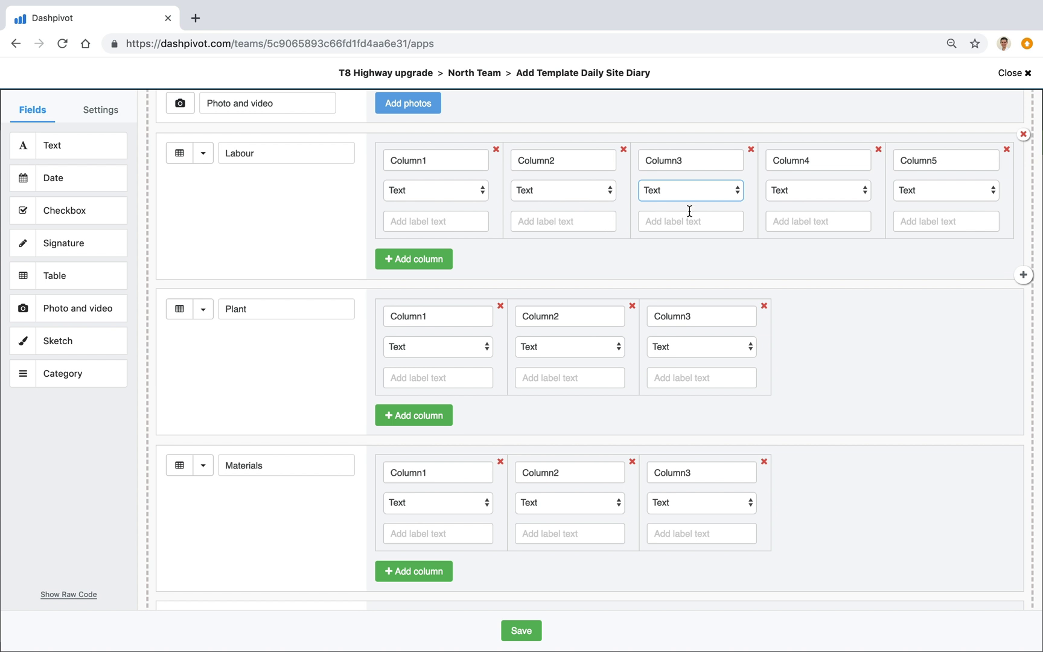
pyautogui.click(445, 420)
pyautogui.click(446, 421)
pyautogui.click(426, 571)
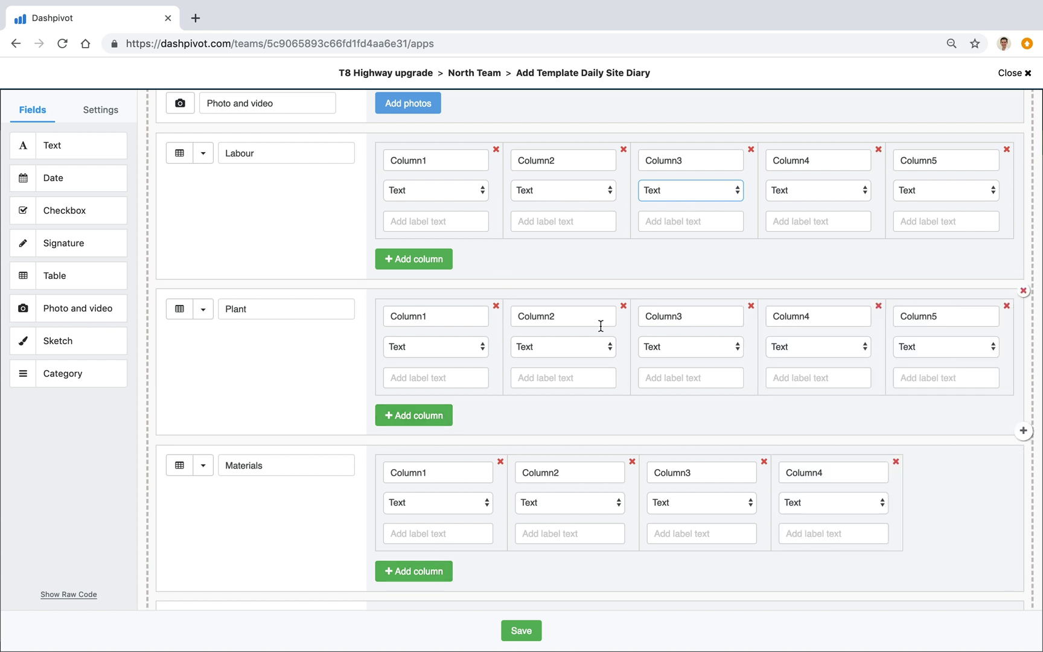
# Name the Labour table's first three columns "Subcontractor", "Start time" and "Finish time"
pyautogui.doubleClick(439, 159)
pyautogui.write('Subcon')
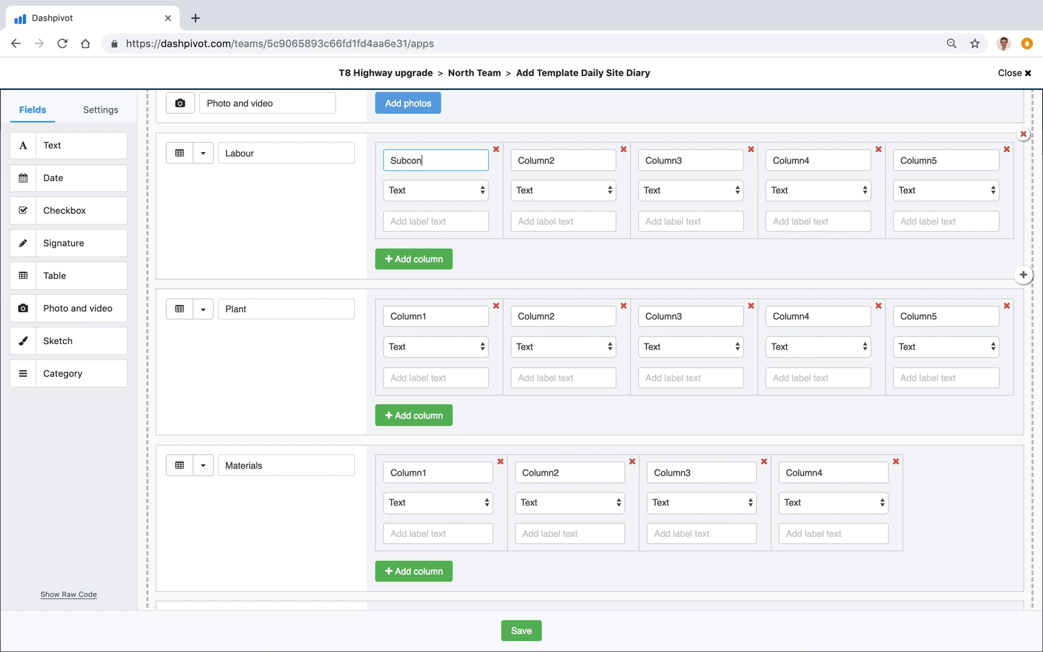
pyautogui.write('tractor')
pyautogui.doubleClick(549, 159)
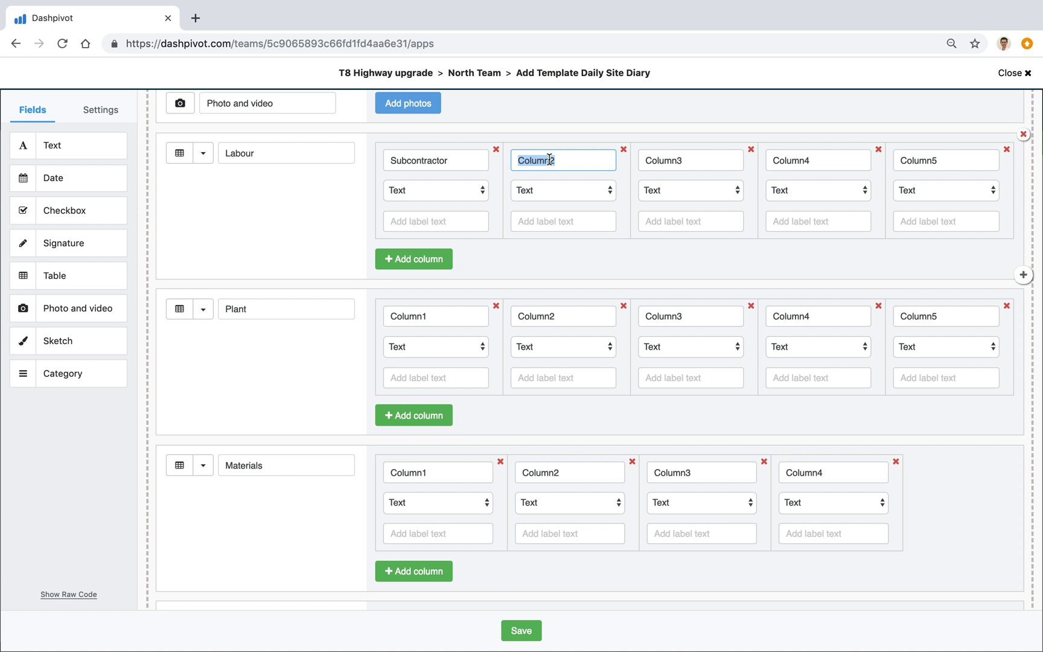
pyautogui.write('Time')
pyautogui.doubleClick(549, 159)
pyautogui.write('Shift')
pyautogui.doubleClick(549, 159)
pyautogui.write('Start time')
pyautogui.doubleClick(705, 158)
pyautogui.write('Finish time')
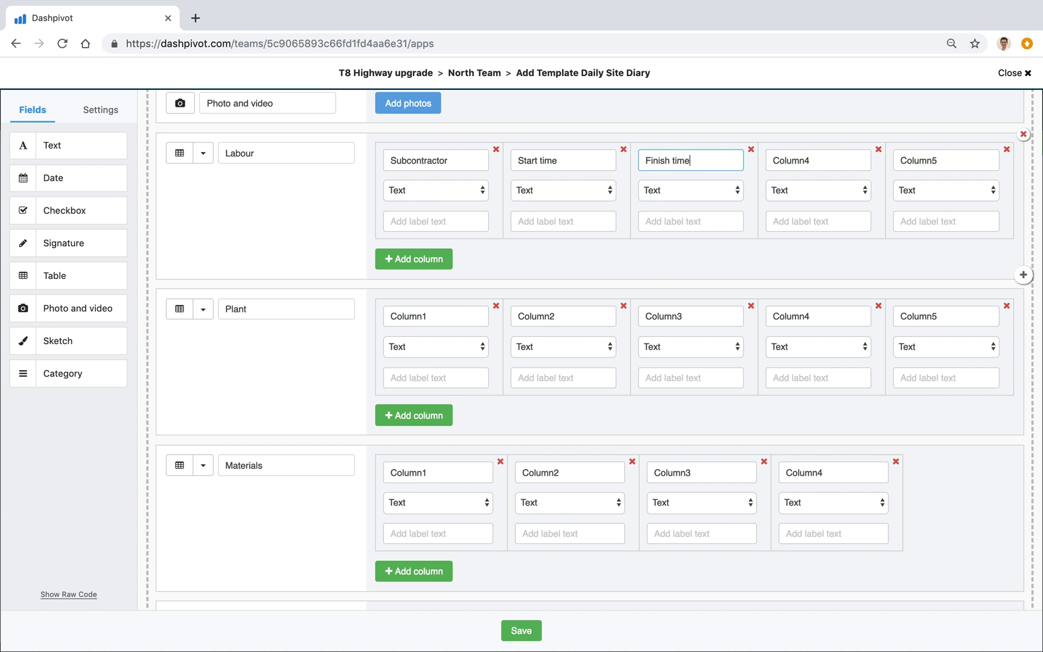
# Name the Labour table's last two columns "Hours" and "Comments", and set the Hours column type to Number
pyautogui.doubleClick(843, 163)
pyautogui.write('Hours')
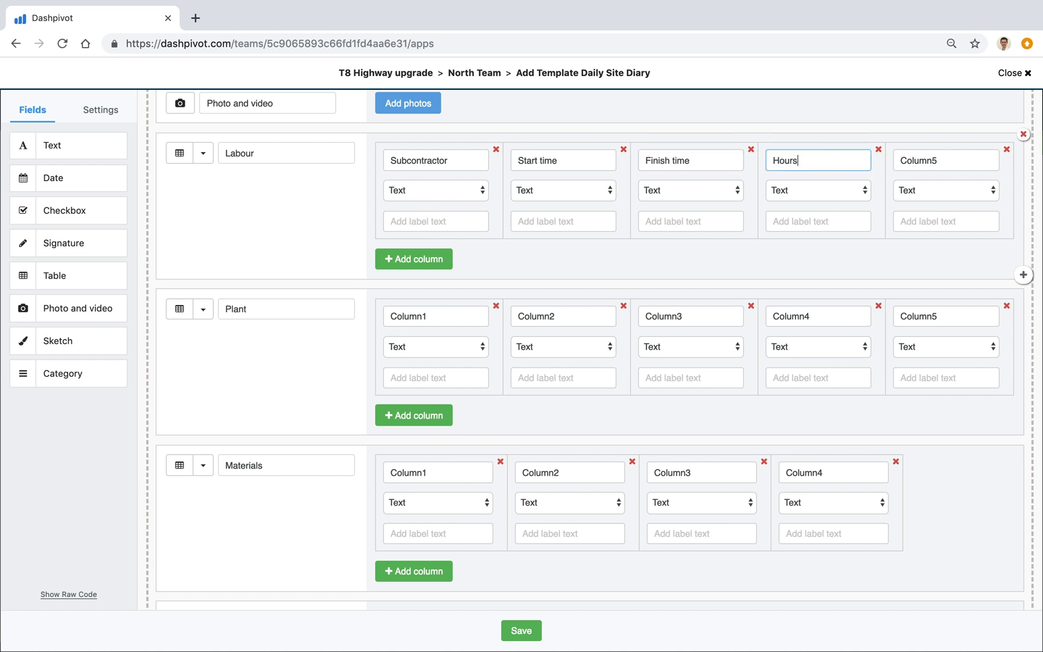
pyautogui.doubleClick(945, 163)
pyautogui.write('Comments')
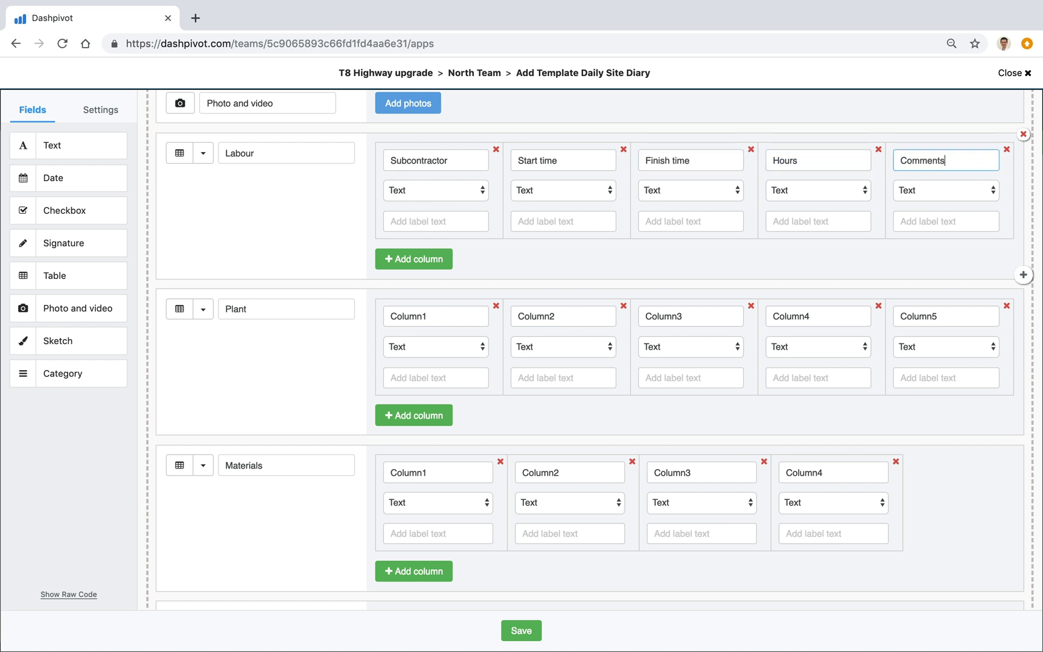
pyautogui.click(794, 192)
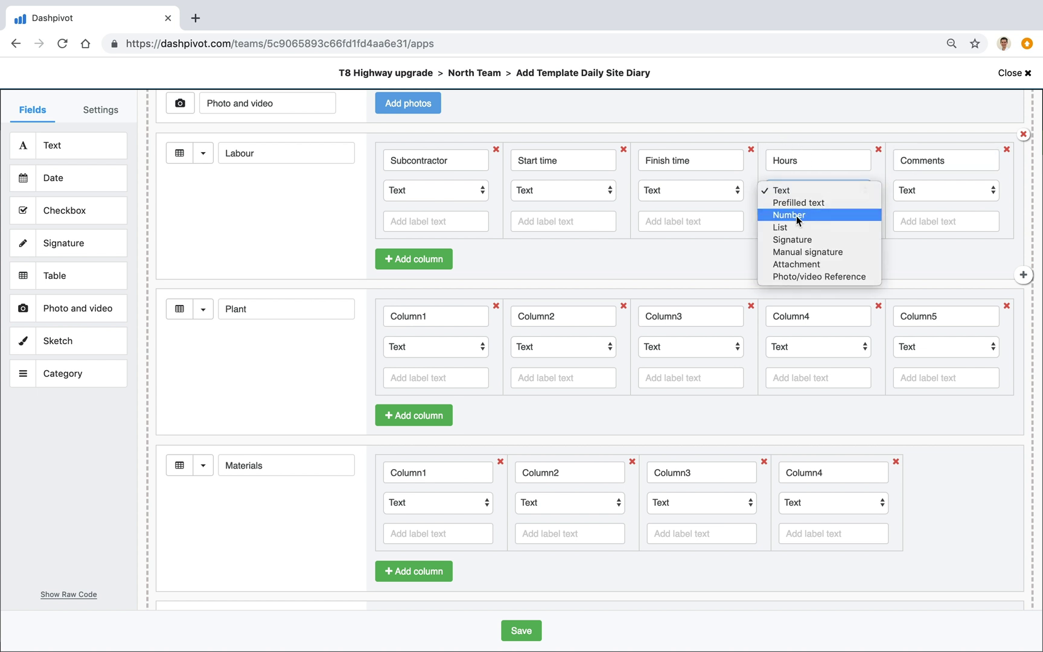
pyautogui.click(797, 216)
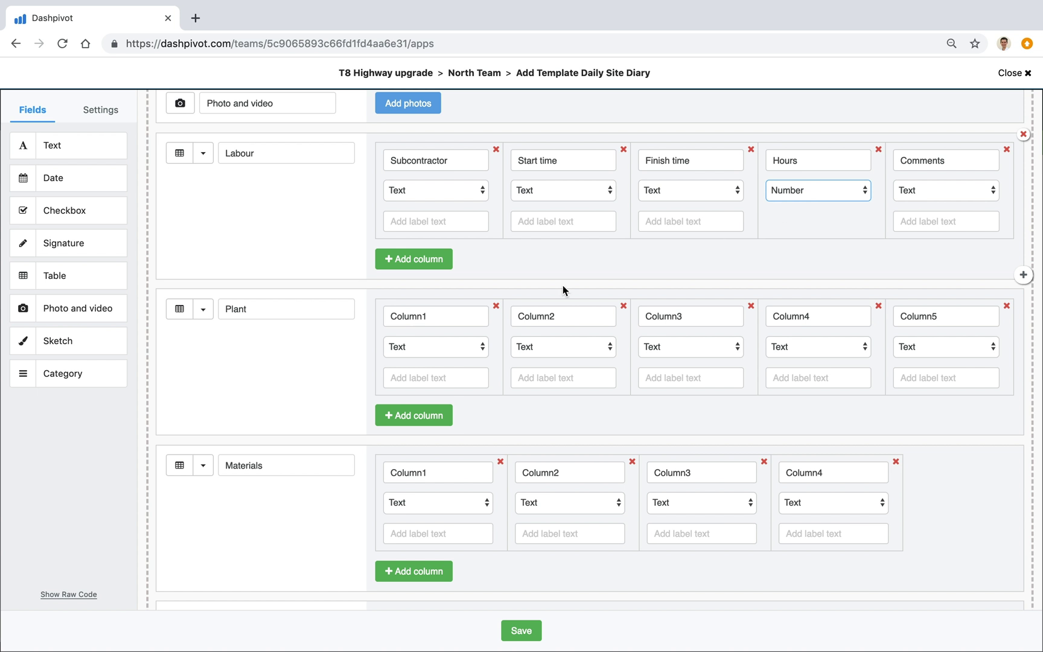
# Name the Plant table's five columns "Plant", "Start time", "Finish time", "Hours" and "Comments" in order
pyautogui.doubleClick(446, 315)
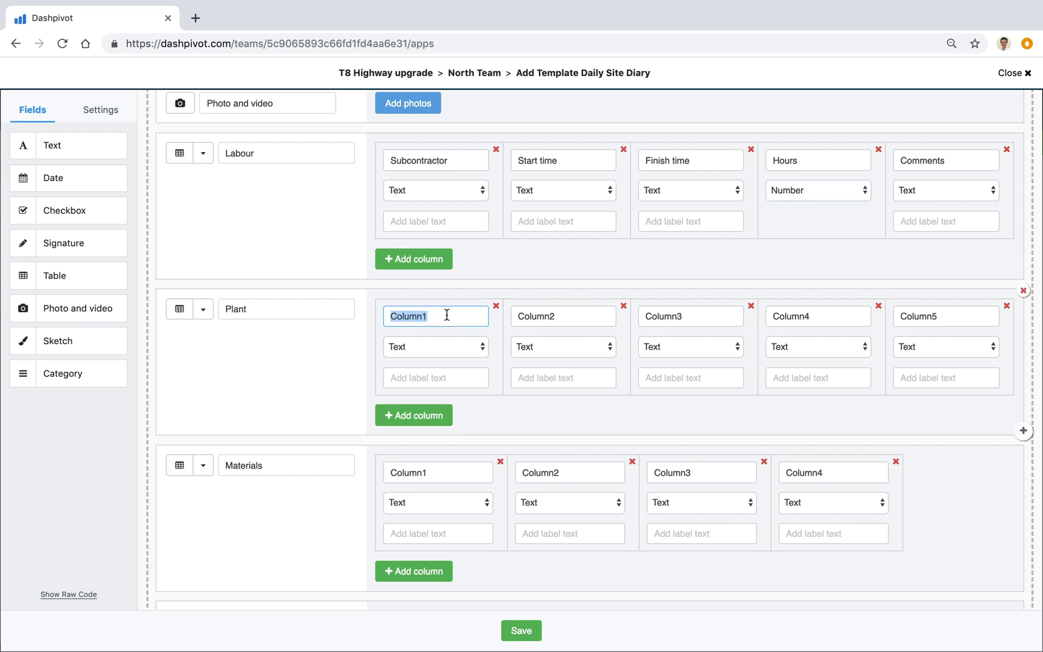
pyautogui.write('Plant')
pyautogui.doubleClick(560, 319)
pyautogui.write('Start time')
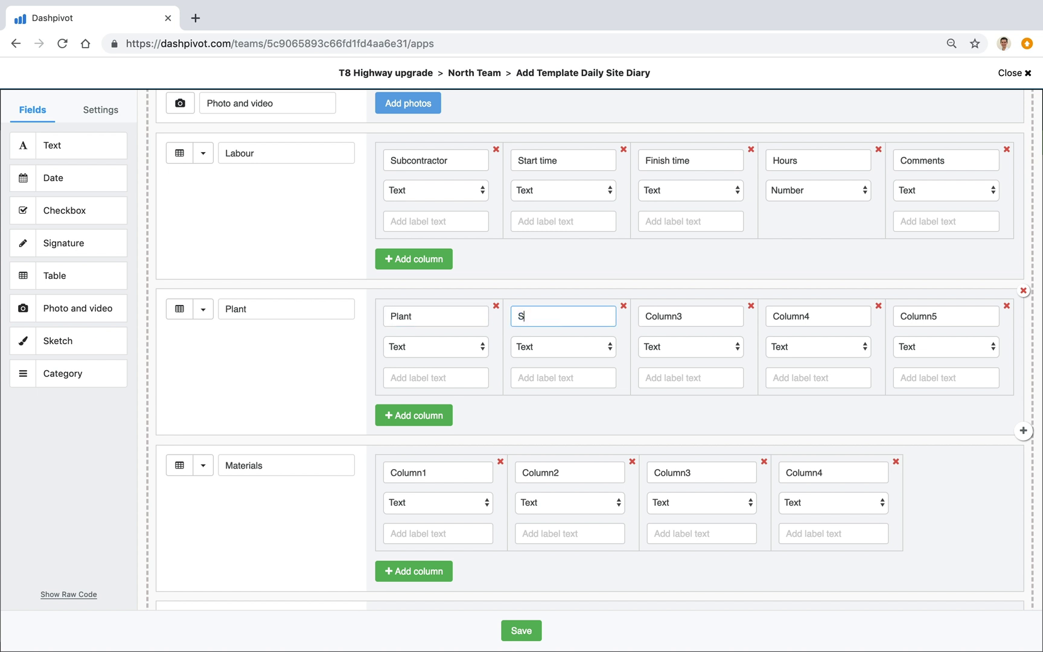
pyautogui.doubleClick(690, 320)
pyautogui.write('Finish time')
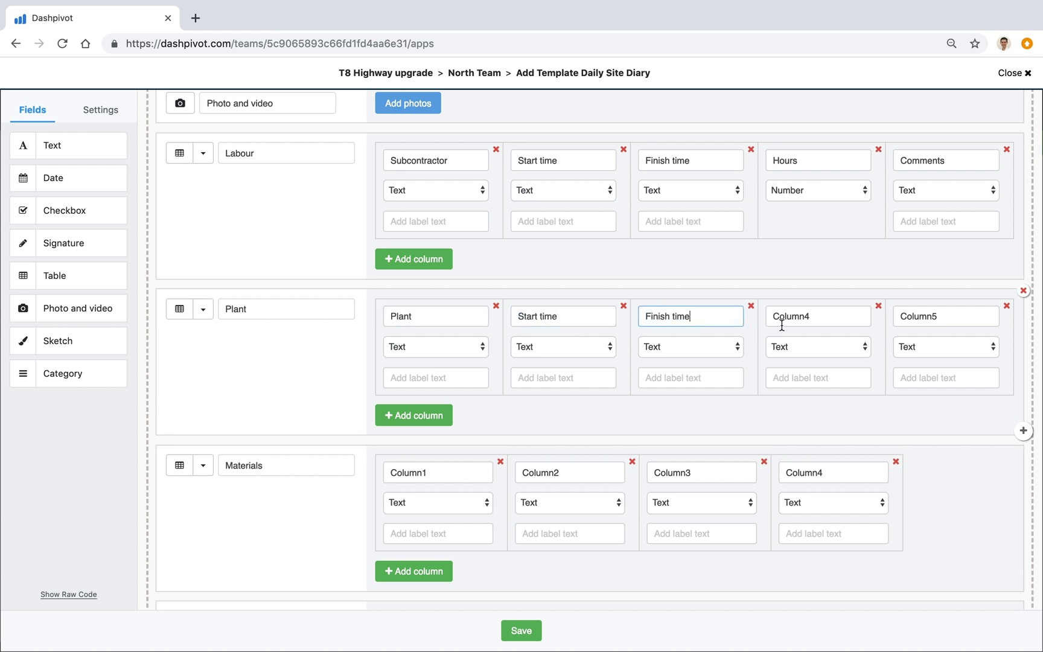
pyautogui.doubleClick(782, 319)
pyautogui.write('Hours')
pyautogui.doubleClick(915, 318)
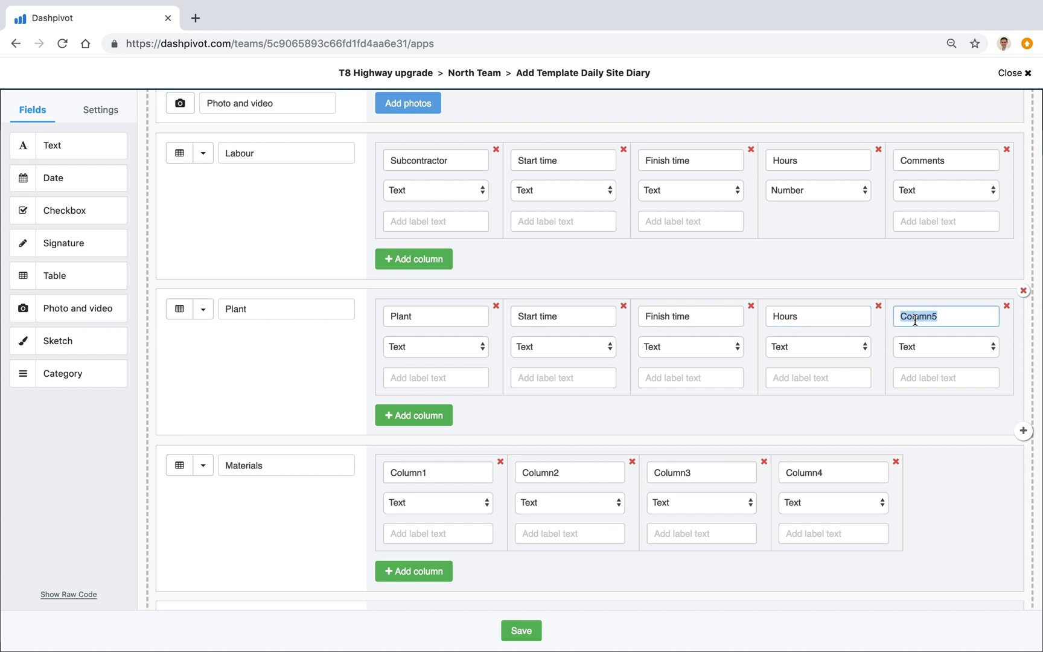
pyautogui.write('Comments')
# Name the Materials table's four columns "Supplier", "Description", "Quantity" and "Comments" in order
pyautogui.scroll(-1, 522, 444)
pyautogui.doubleClick(471, 433)
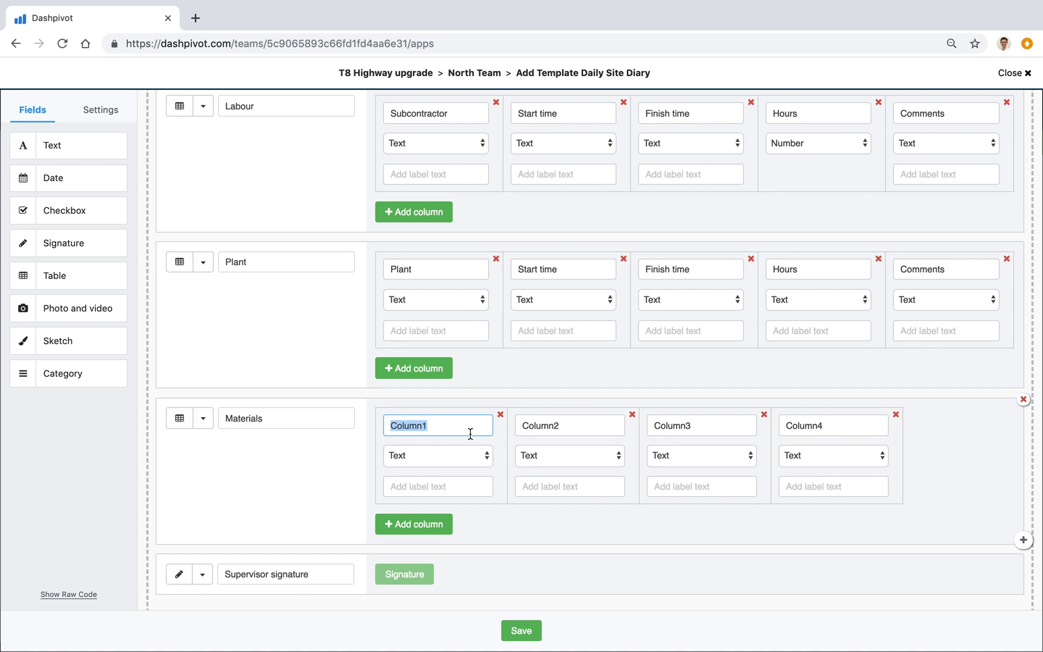
pyautogui.write('Supplier')
pyautogui.doubleClick(548, 429)
pyautogui.press('BackSpace')
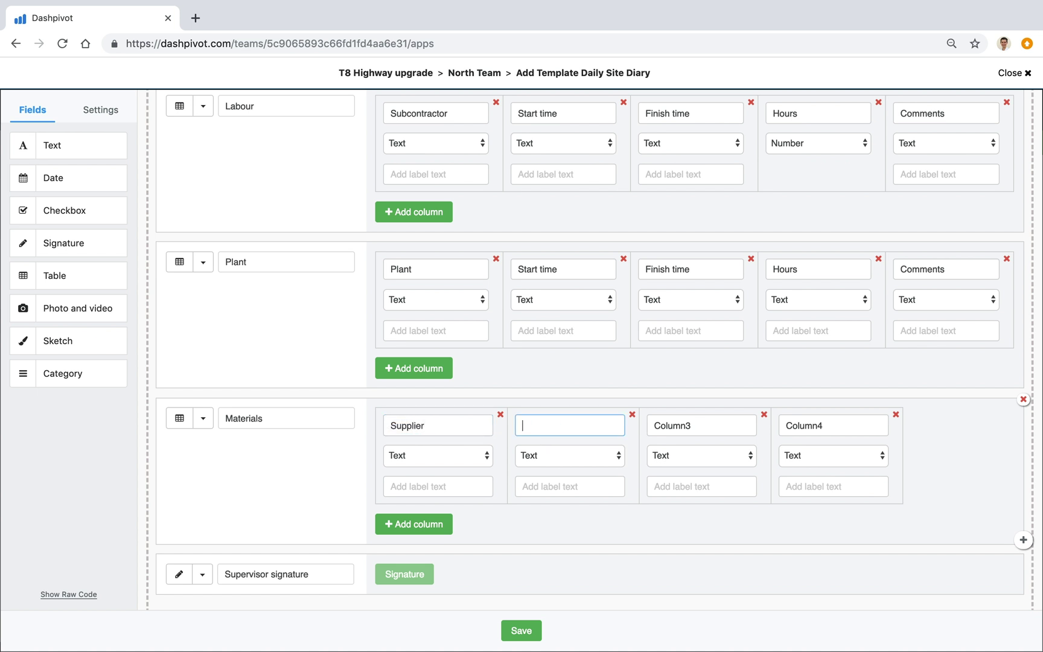
pyautogui.write('Description')
pyautogui.doubleClick(657, 424)
pyautogui.write('Quantity')
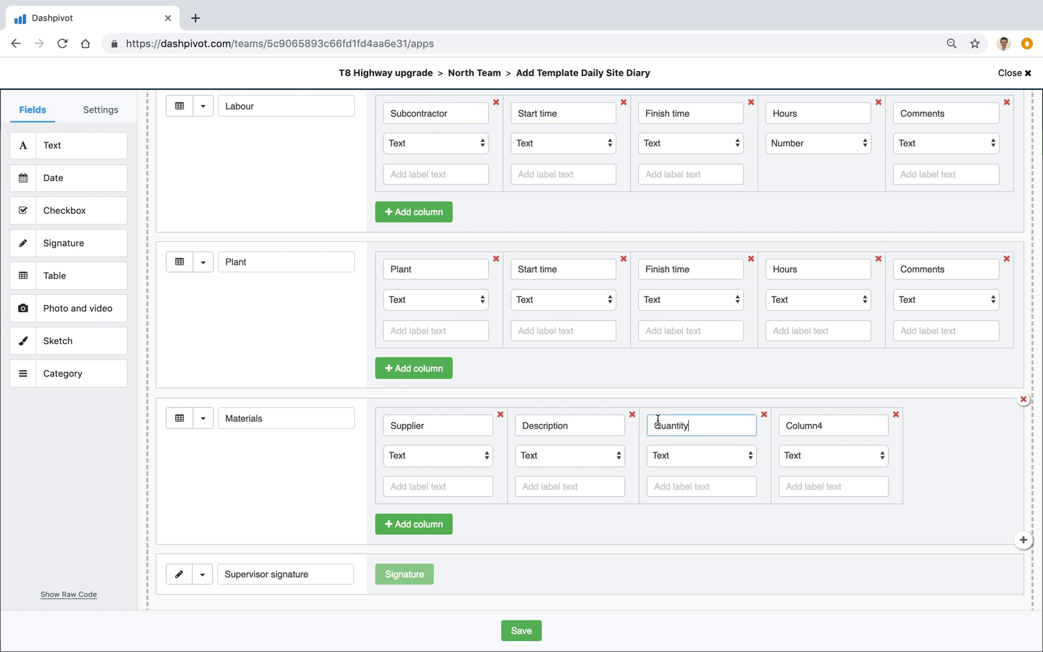
pyautogui.doubleClick(820, 425)
pyautogui.write('Comments')
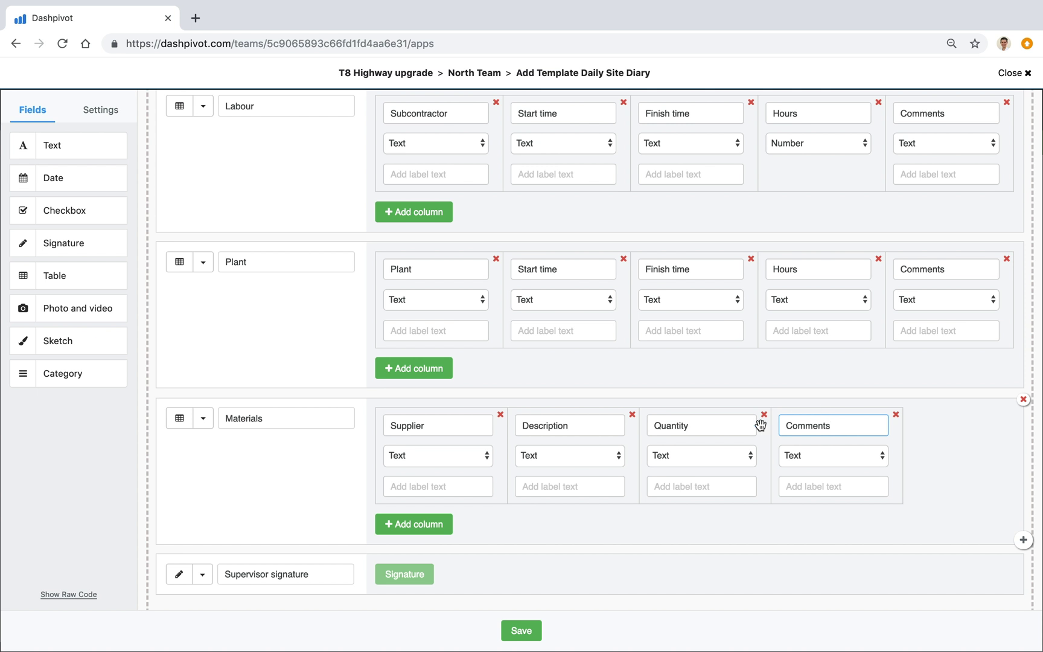
# Set the column type to Number for Quantity in the Materials table and Hours in the Plant table
pyautogui.scroll(2, 758, 425)
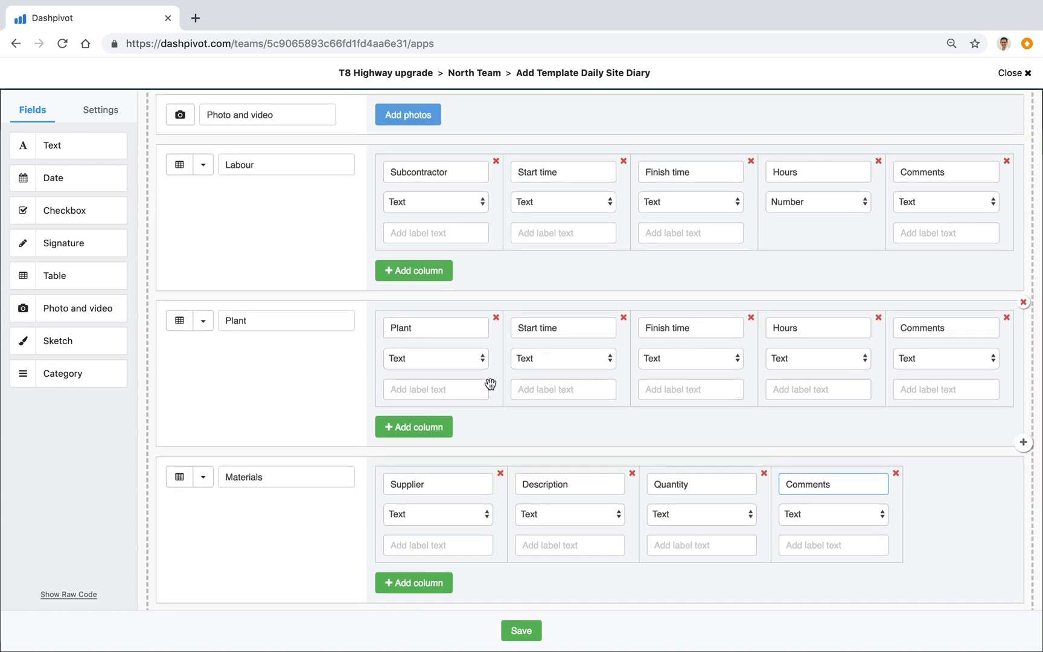
pyautogui.scroll(-1, 477, 460)
pyautogui.click(700, 478)
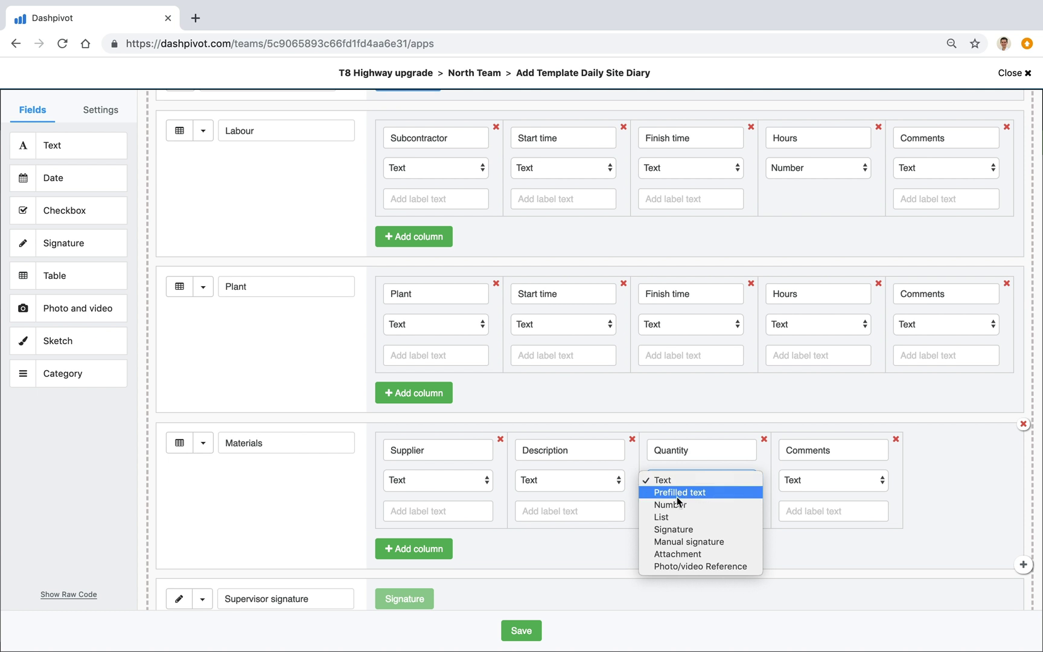
pyautogui.click(678, 506)
pyautogui.scroll(2, 691, 423)
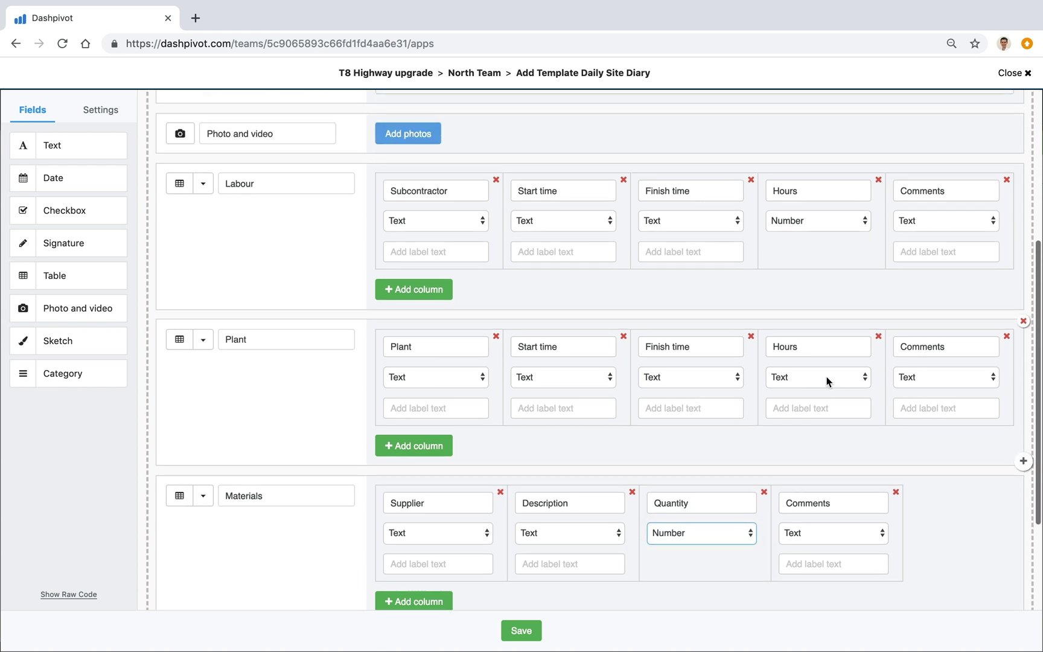
pyautogui.click(825, 379)
pyautogui.click(814, 402)
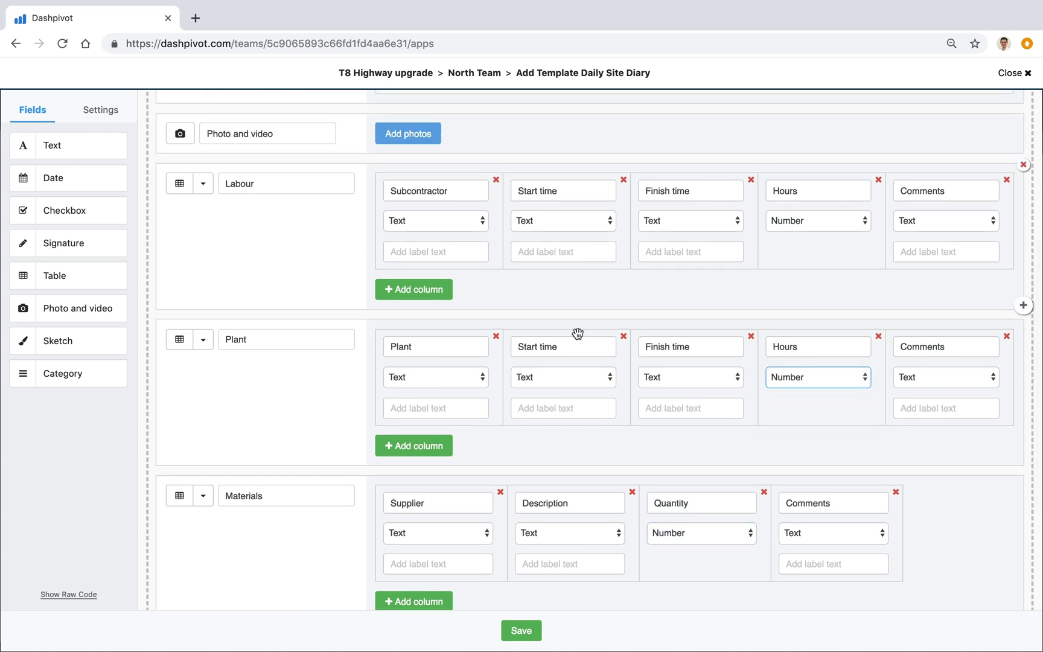
pyautogui.scroll(-2, 624, 272)
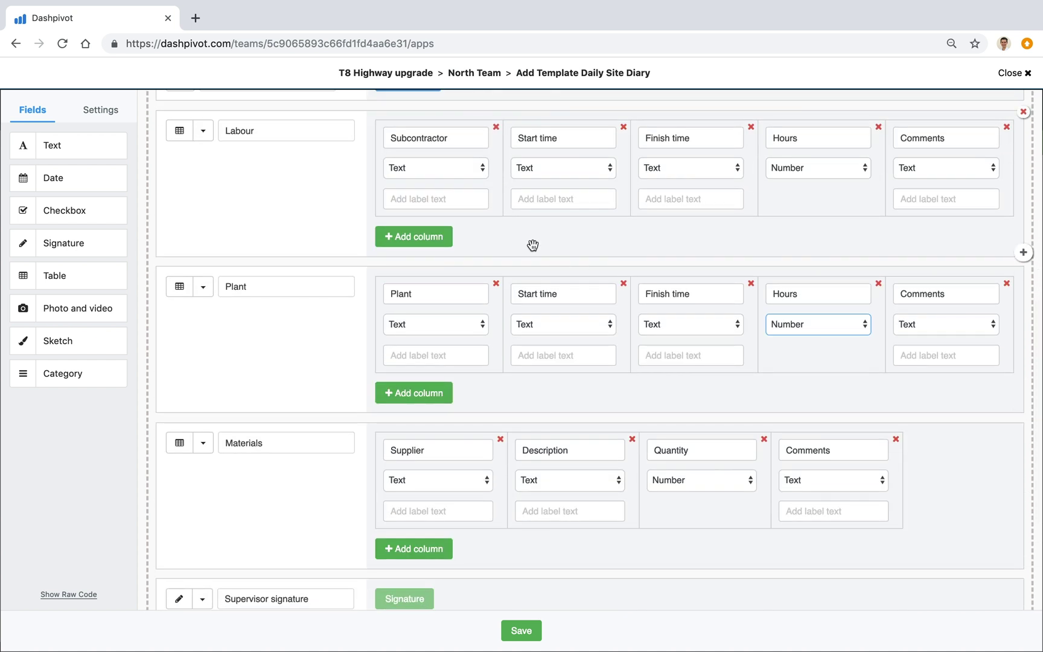
# In the template settings, sort forms by Date and display Date on the thumbnail, then dismiss the thumbnail preview
pyautogui.scroll(6, 533, 245)
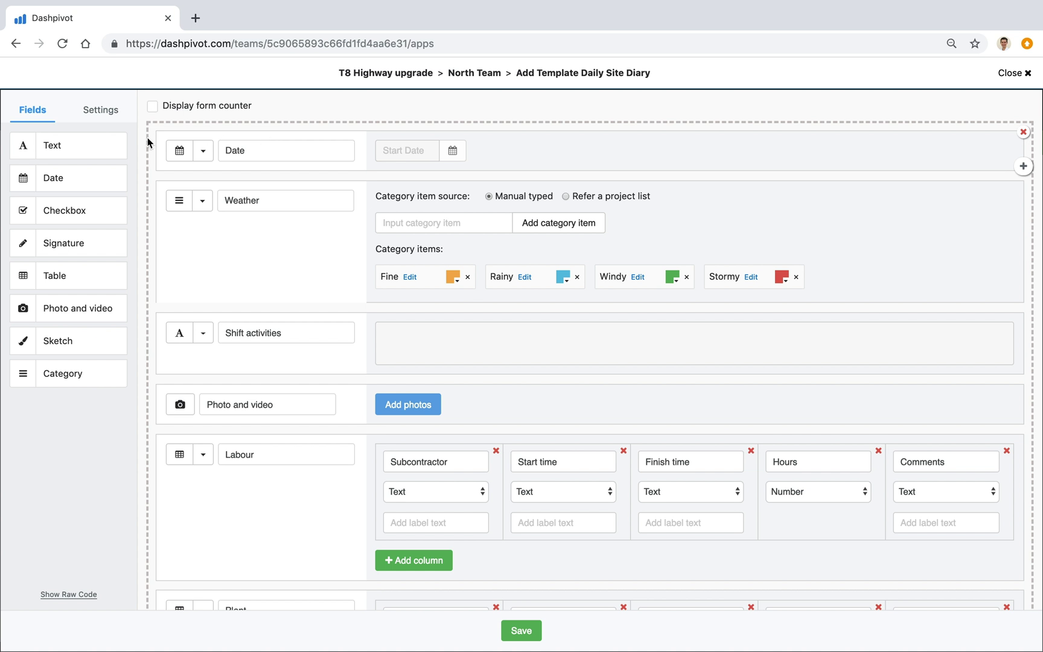
pyautogui.click(101, 112)
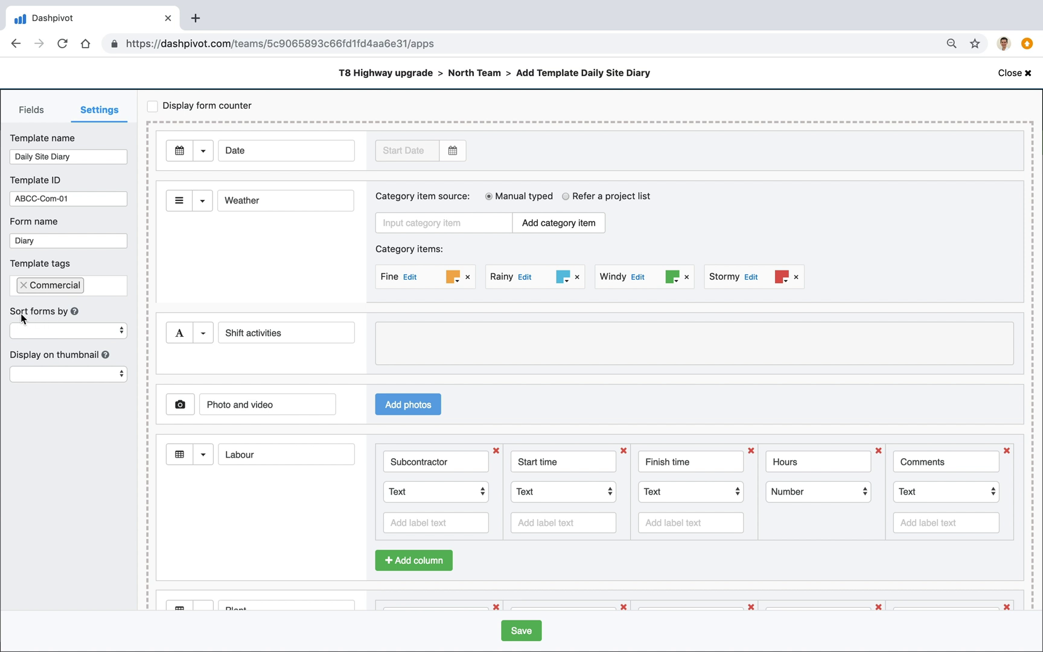
pyautogui.click(47, 330)
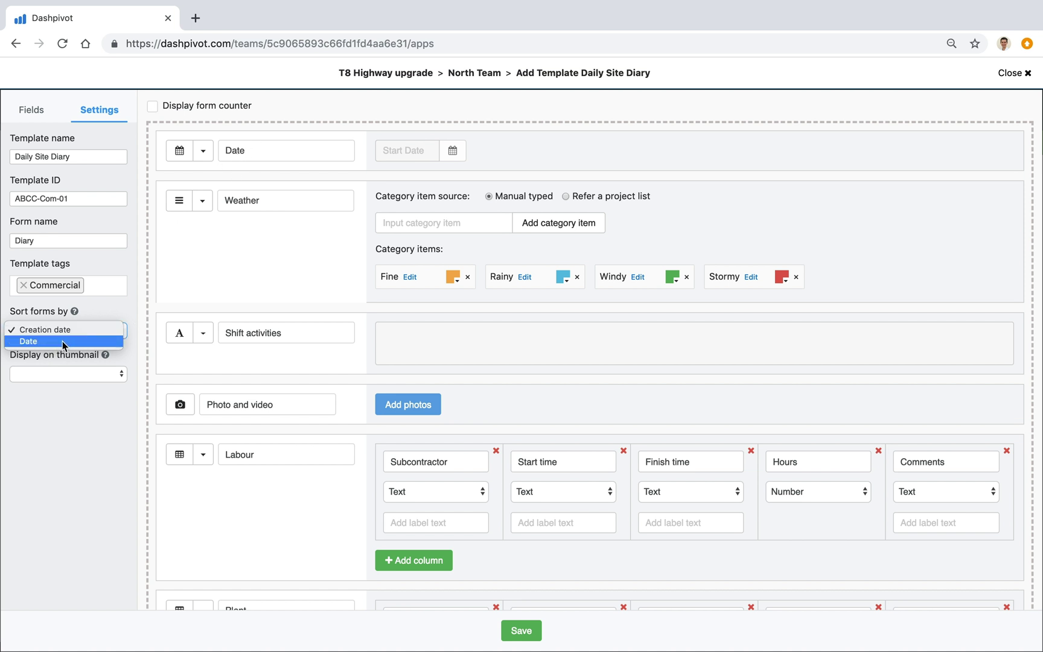
pyautogui.click(63, 343)
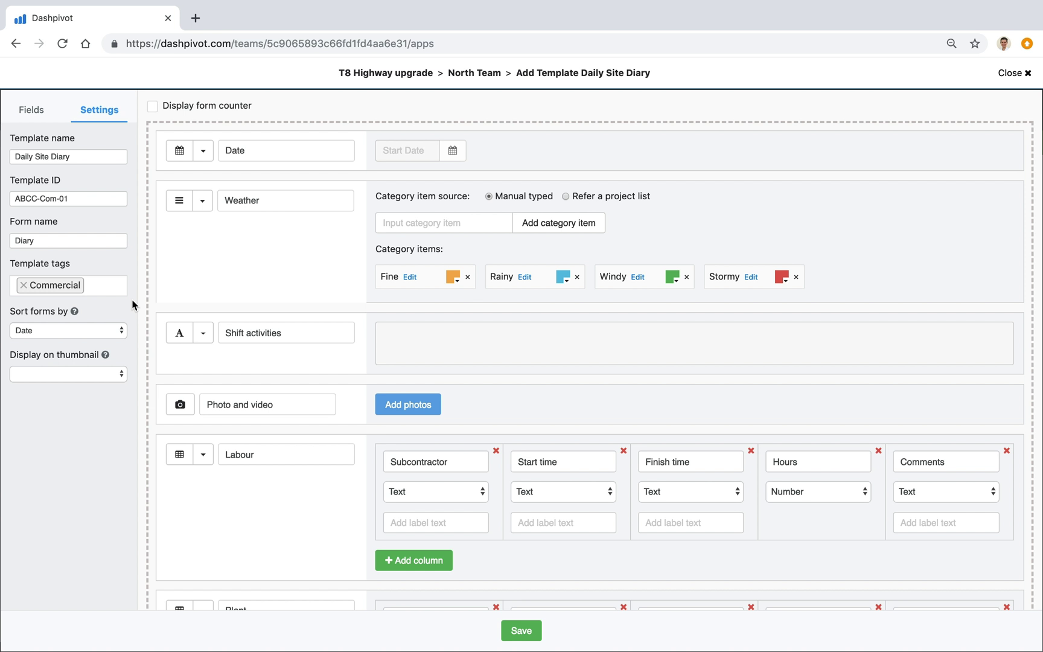
pyautogui.click(87, 375)
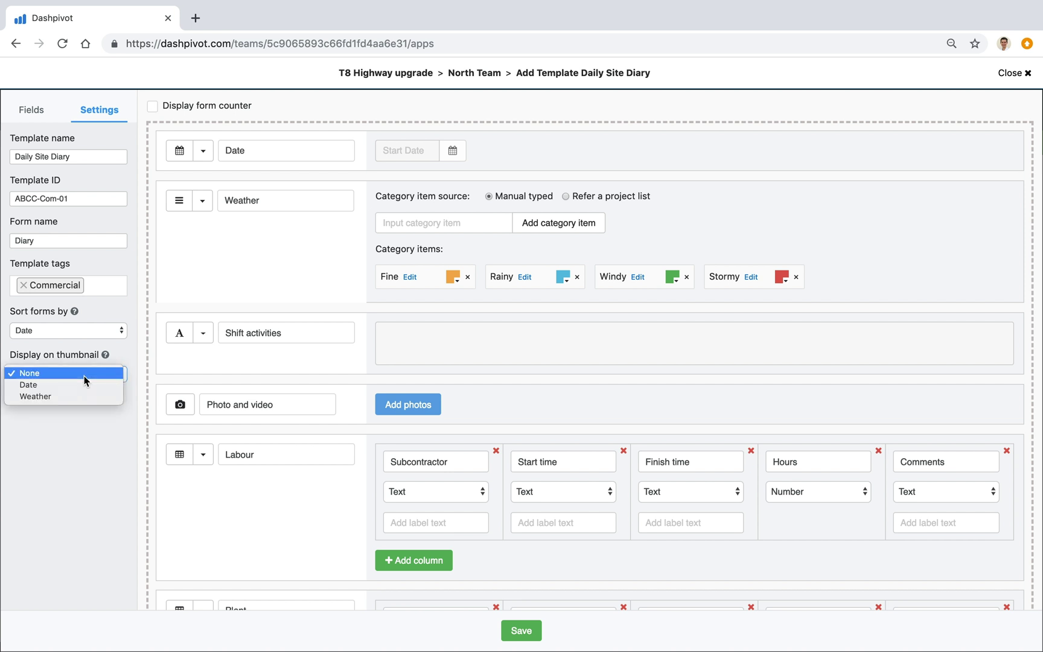
pyautogui.click(46, 386)
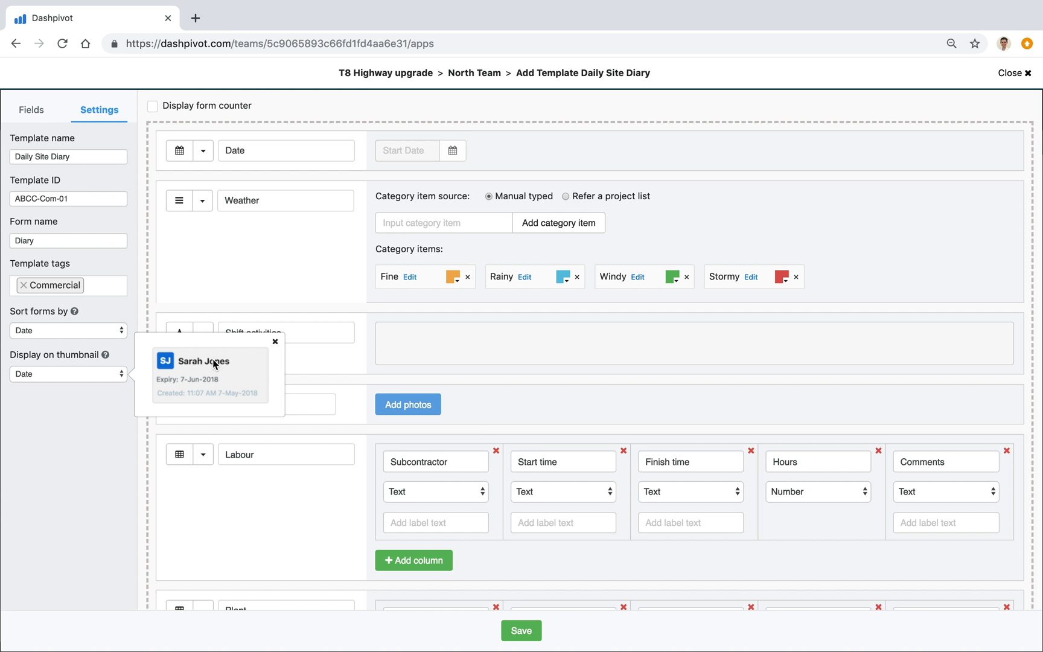
pyautogui.click(275, 342)
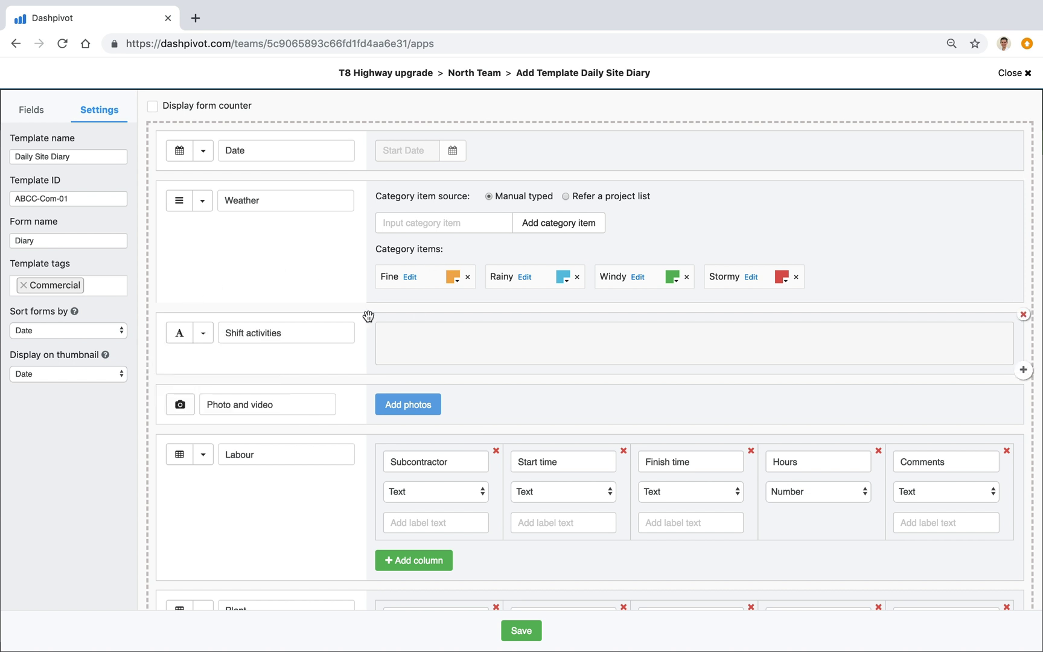
# Review the Daily Site Diary template's fields and tables and save the template
pyautogui.scroll(-10, 350, 274)
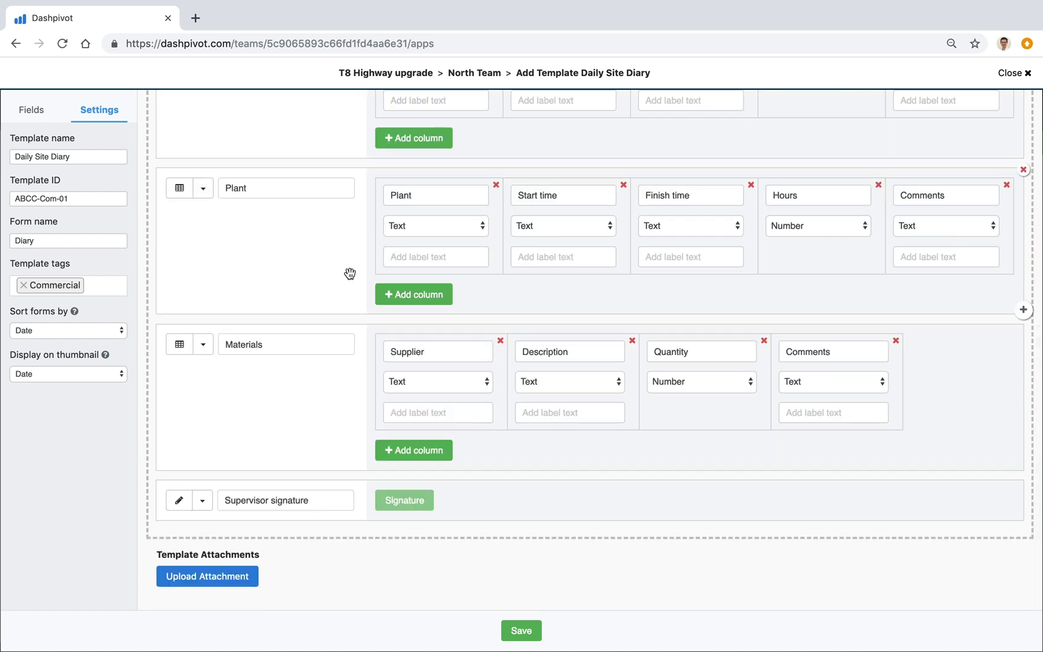
pyautogui.scroll(3, 350, 274)
pyautogui.scroll(-1, 350, 275)
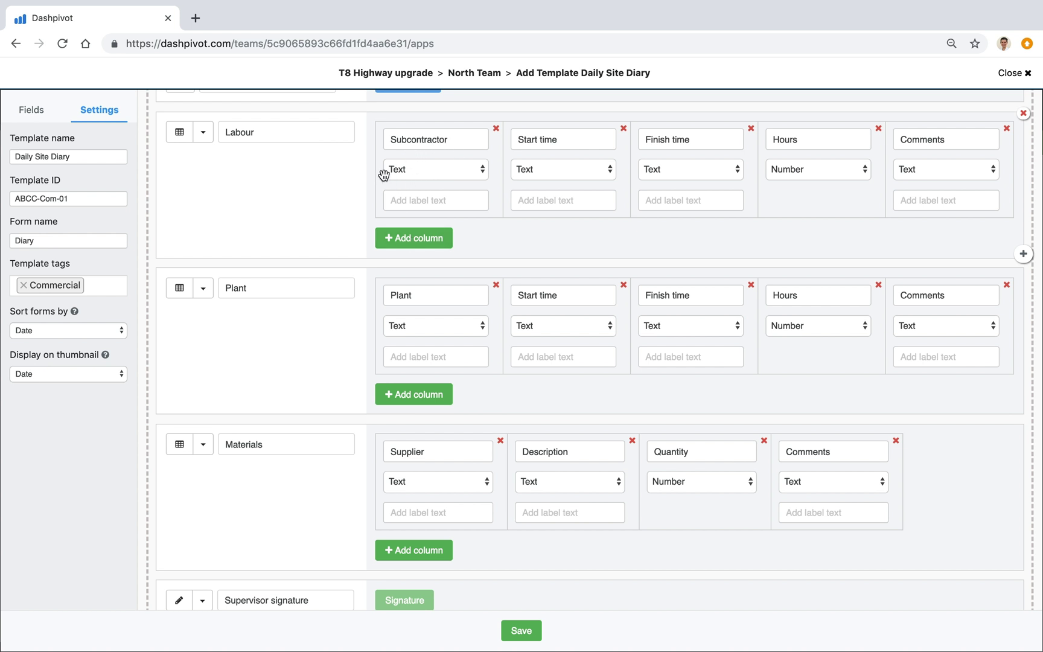
pyautogui.scroll(5, 365, 197)
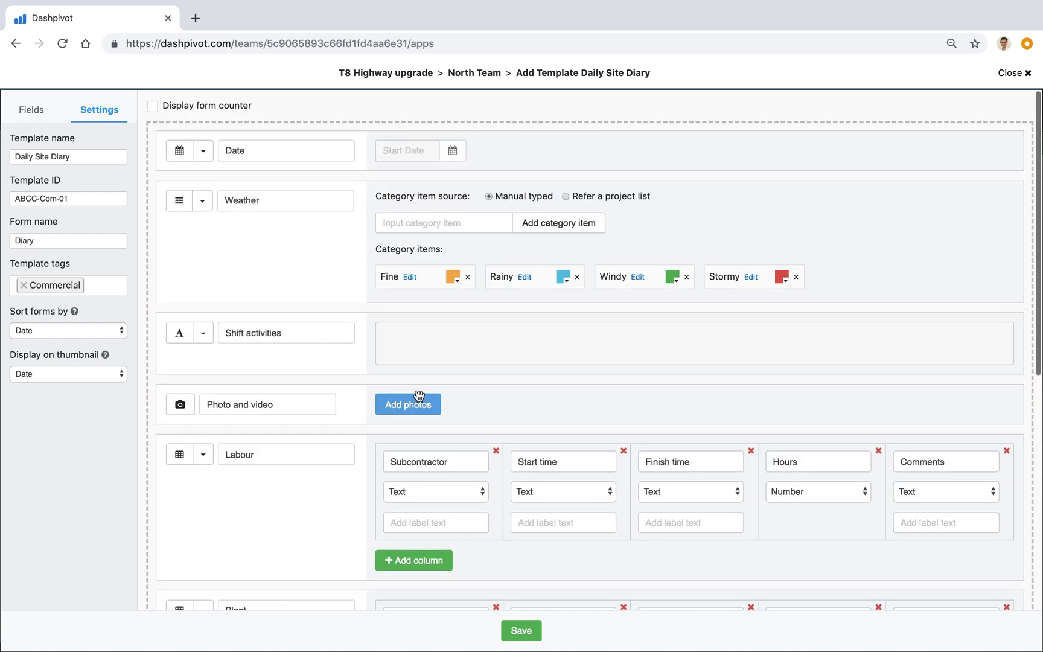
pyautogui.click(520, 630)
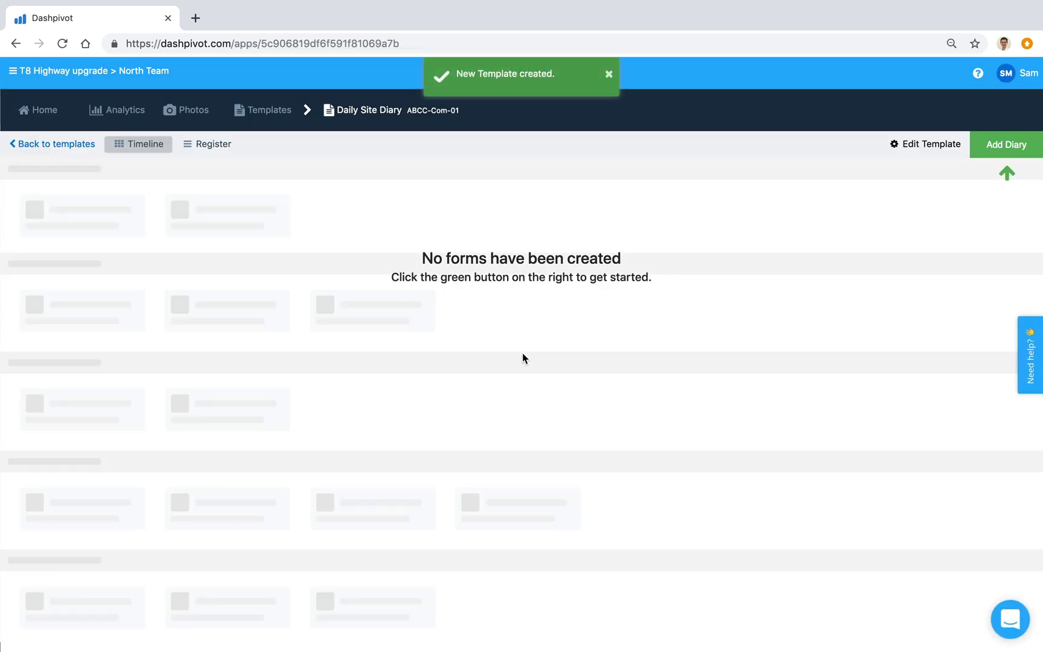
# Open the Daily Site Diary from the North Team's template list and start a new diary form
pyautogui.click(264, 117)
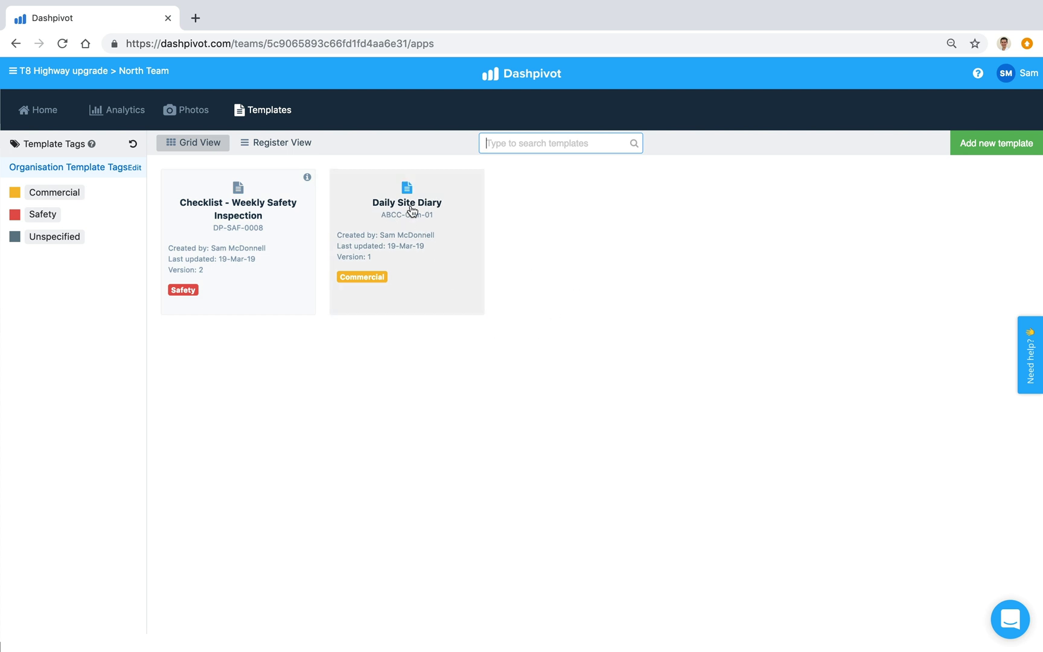
pyautogui.click(435, 236)
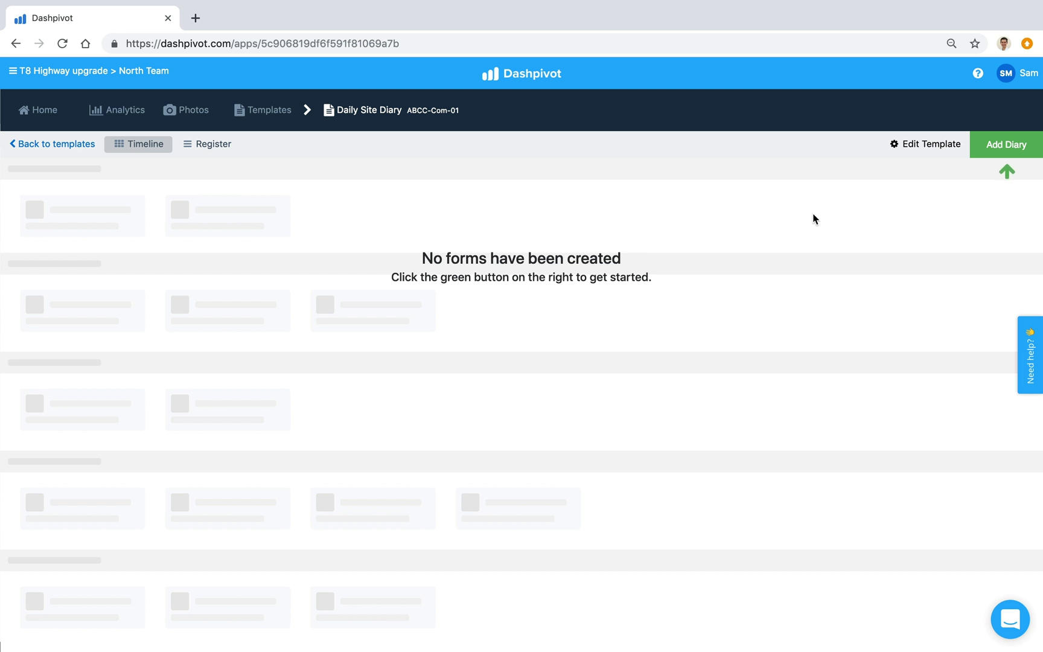
pyautogui.click(997, 150)
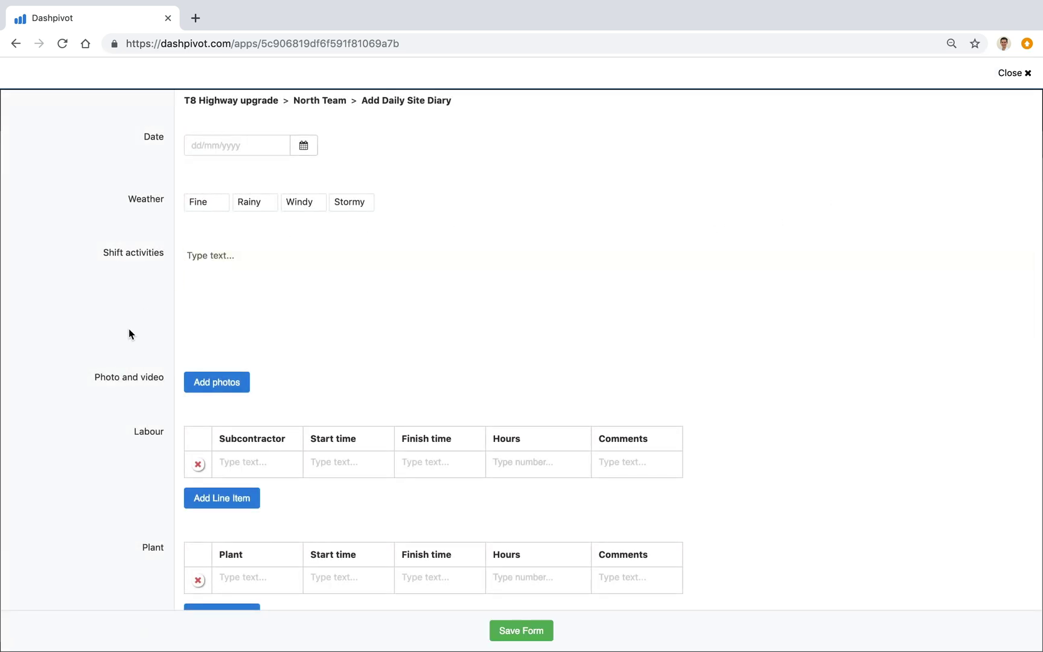
# Look through the new diary form's fields and set its Date to 18/03/2019
pyautogui.scroll(-5, 129, 330)
pyautogui.scroll(5, 128, 331)
pyautogui.click(303, 146)
pyautogui.click(214, 260)
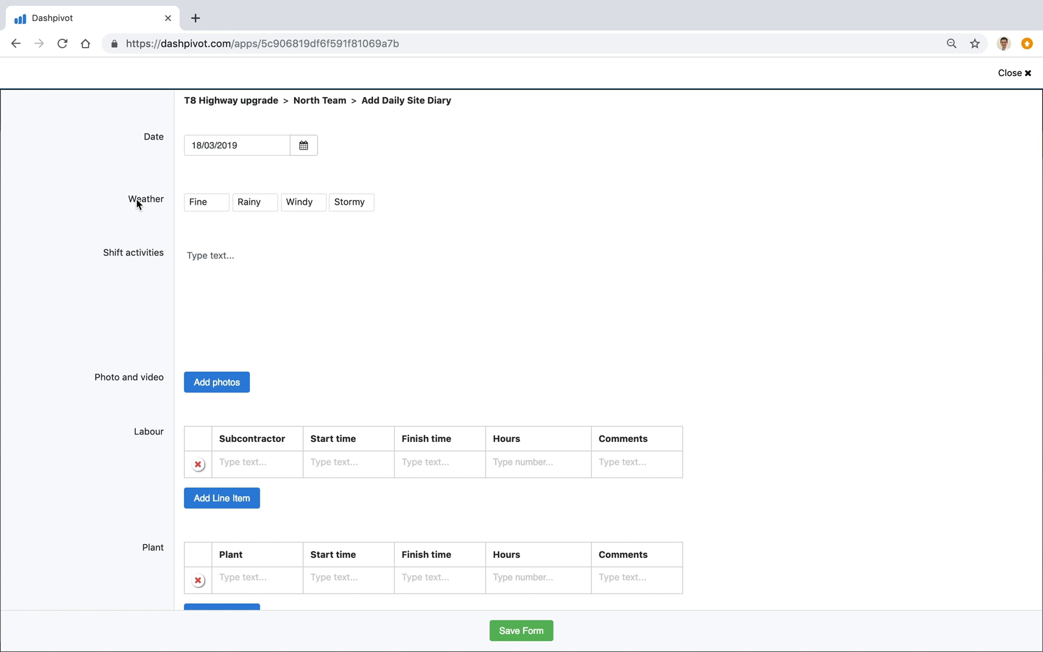
# Set the diary's Weather to Fine and enter "Site establishment complete" under Shift activities
pyautogui.click(207, 207)
pyautogui.click(238, 261)
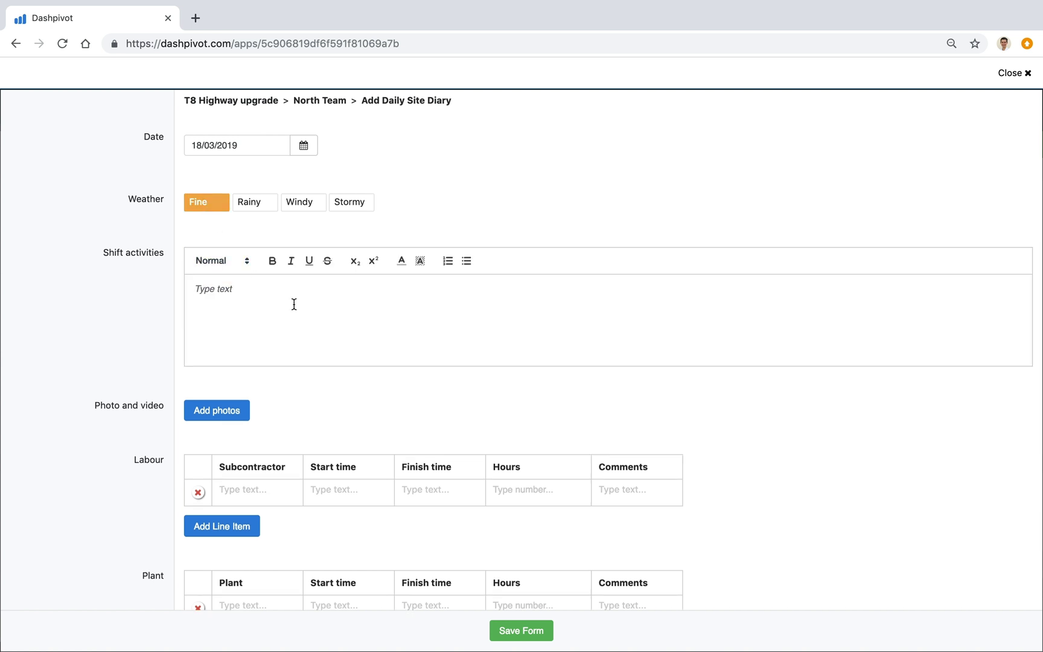
pyautogui.write('Site establiahs')
pyautogui.write('ment complete')
pyautogui.hotkey('ctrl', 'a')
# Add three blank line items to the diary's Labour table and two to its Plant table
pyautogui.scroll(-2, 193, 283)
pyautogui.scroll(-3, 149, 403)
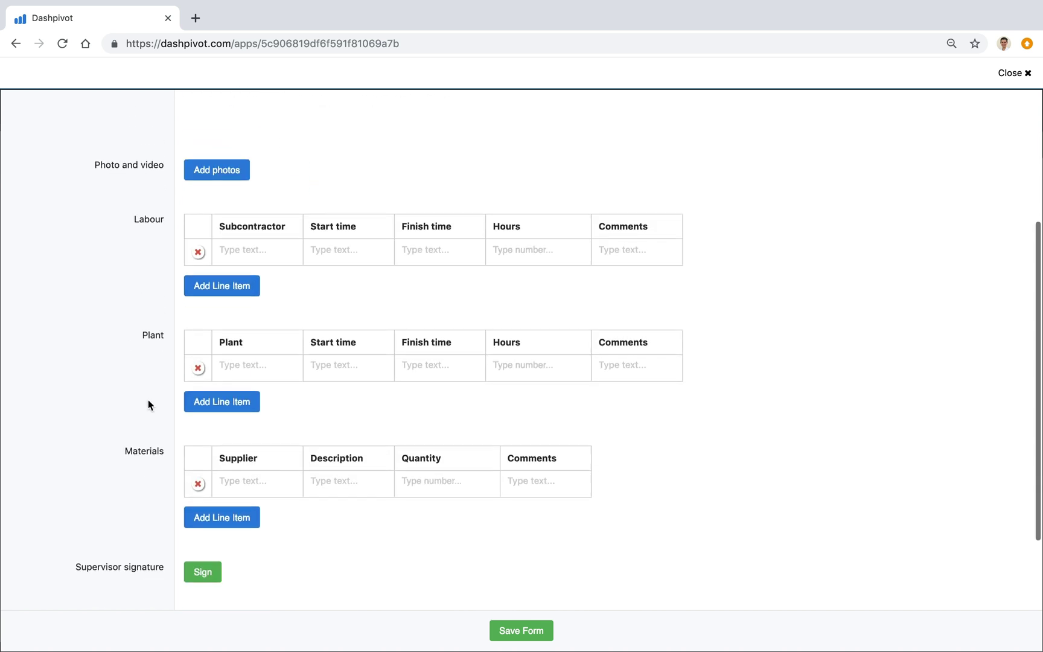
pyautogui.click(225, 294)
pyautogui.click(226, 311)
pyautogui.click(227, 338)
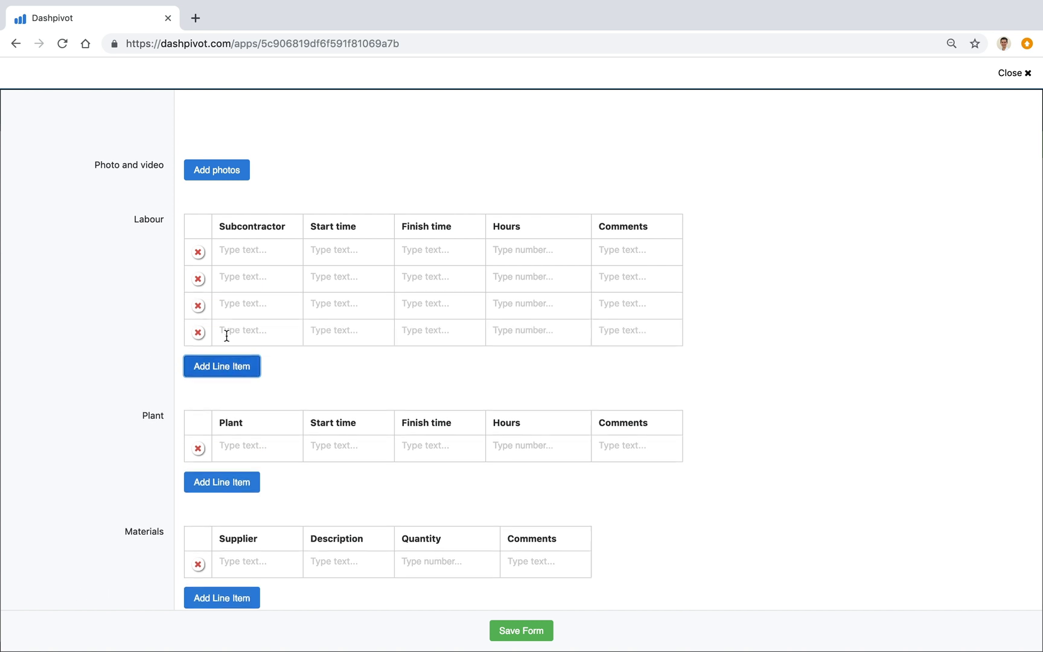
pyautogui.click(207, 481)
pyautogui.click(216, 513)
# Sign the diary in the Supervisor signature field, confirm the signing, and save the form
pyautogui.scroll(-2, 125, 491)
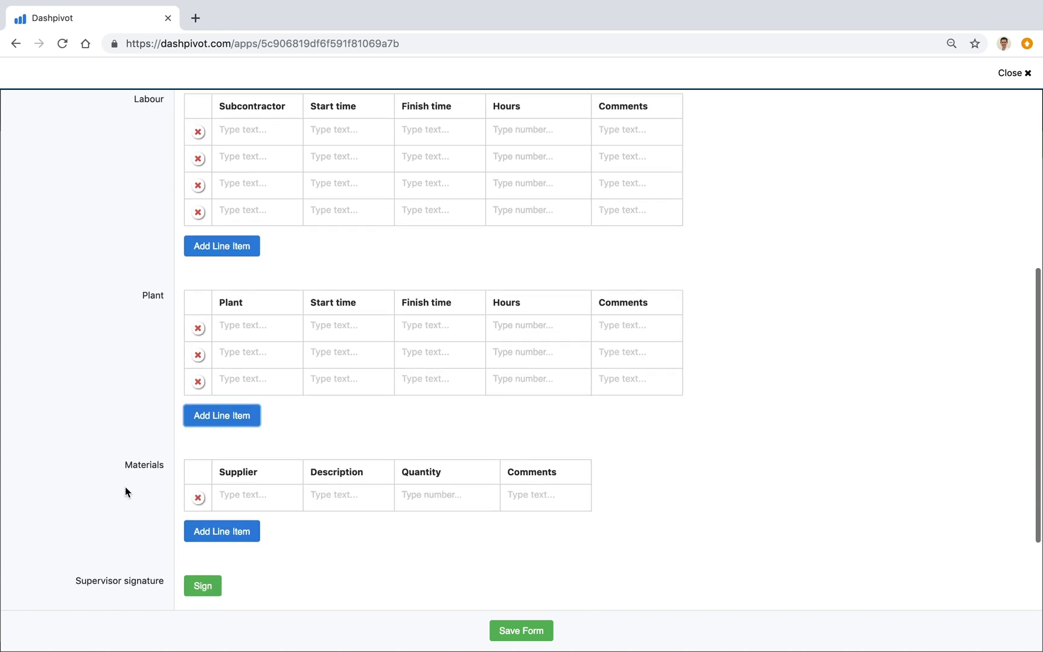
pyautogui.scroll(-2, 126, 476)
pyautogui.click(199, 508)
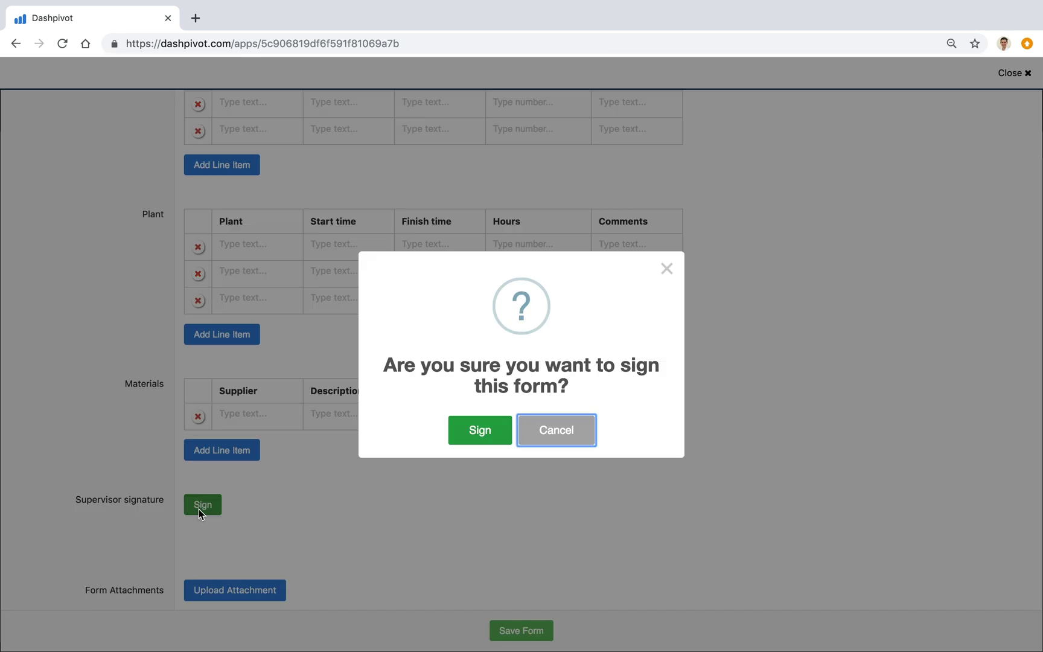
pyautogui.click(482, 426)
pyautogui.scroll(-1, 146, 467)
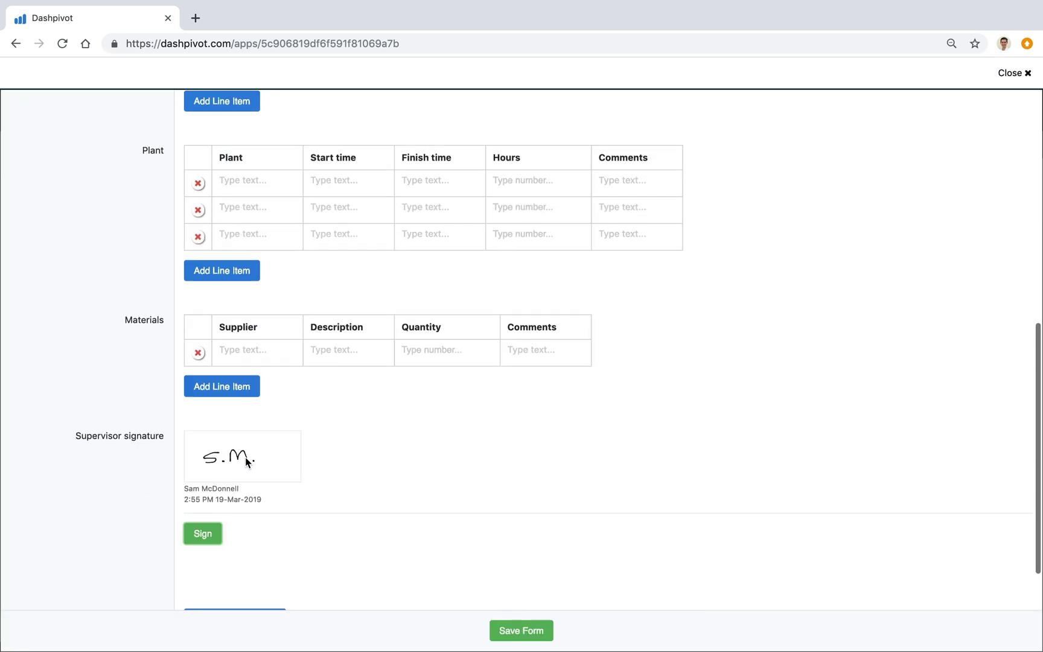
pyautogui.scroll(1, 147, 474)
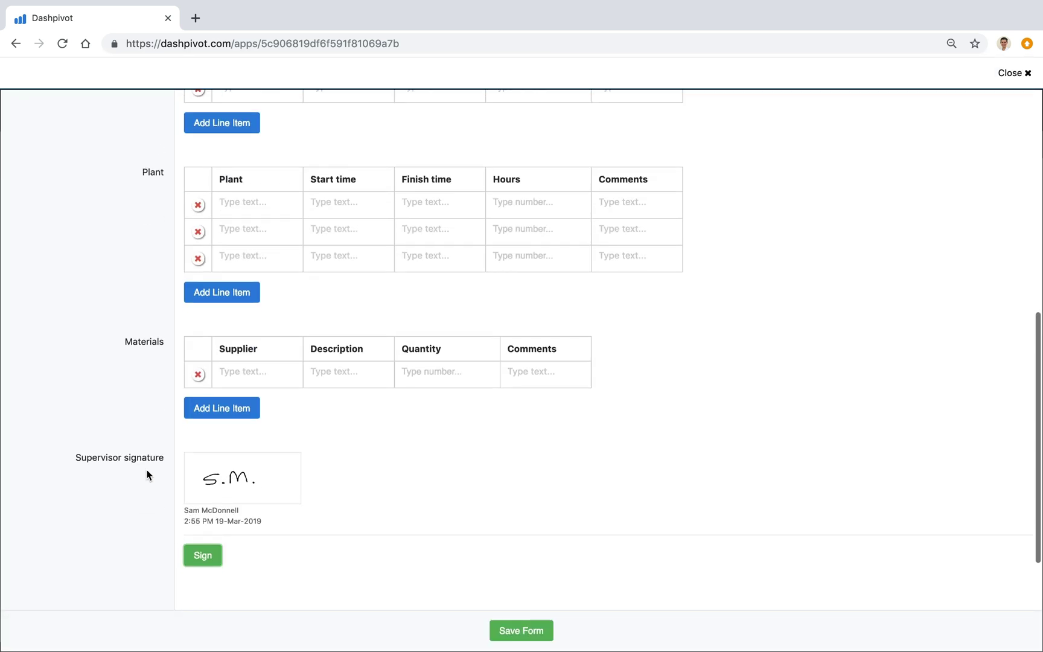
pyautogui.scroll(8, 147, 475)
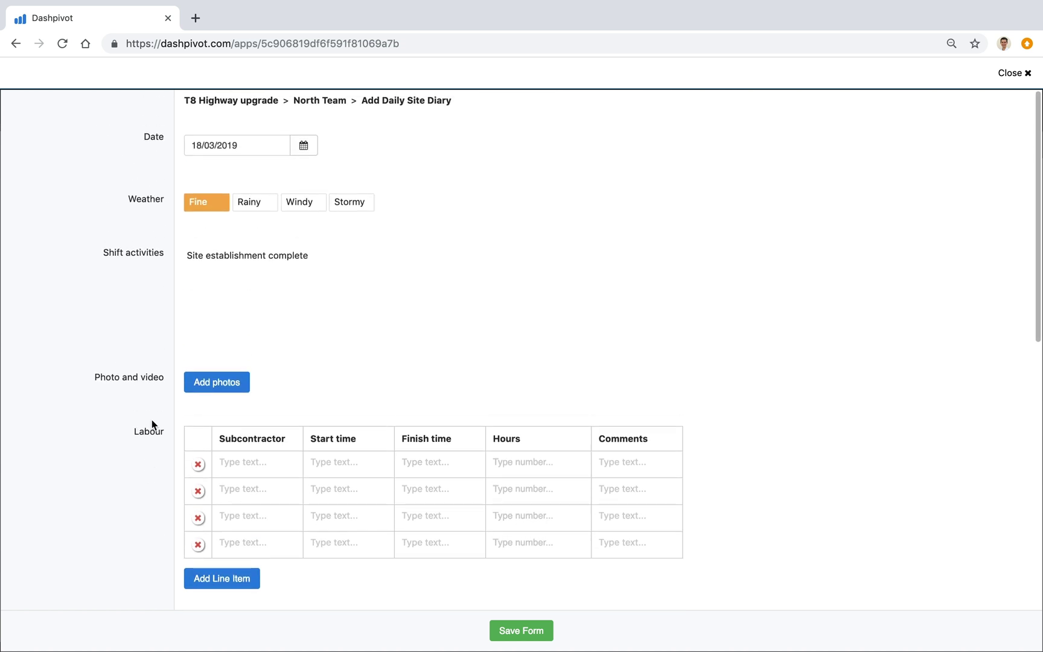
pyautogui.scroll(-12, 152, 420)
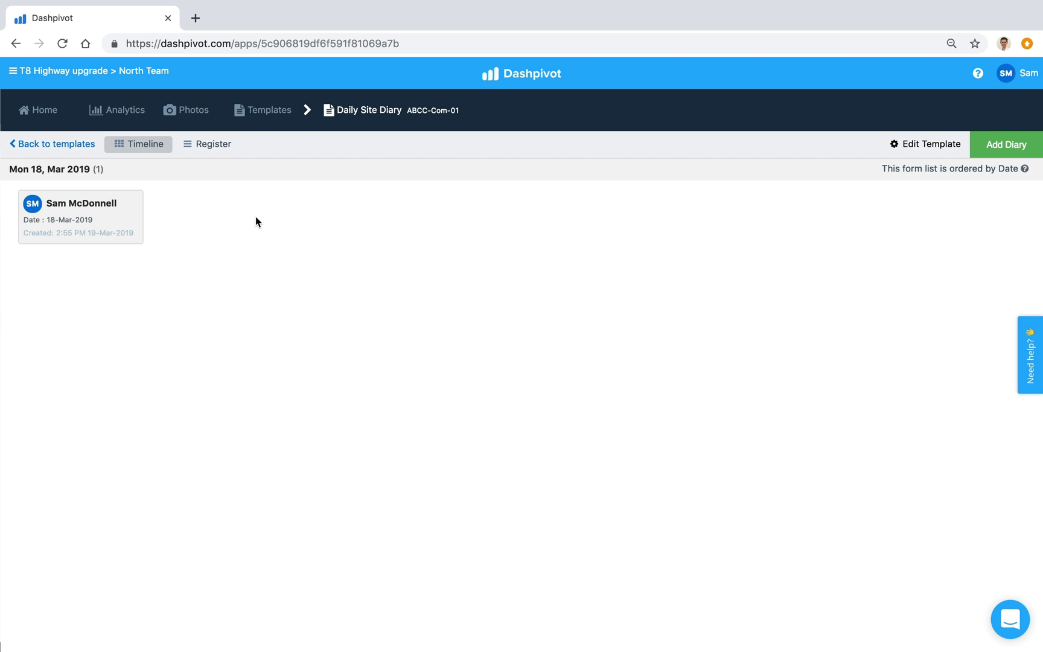
# Open the saved diary dated 18-Mar-2019, review its contents and activity history, and close it
pyautogui.click(134, 220)
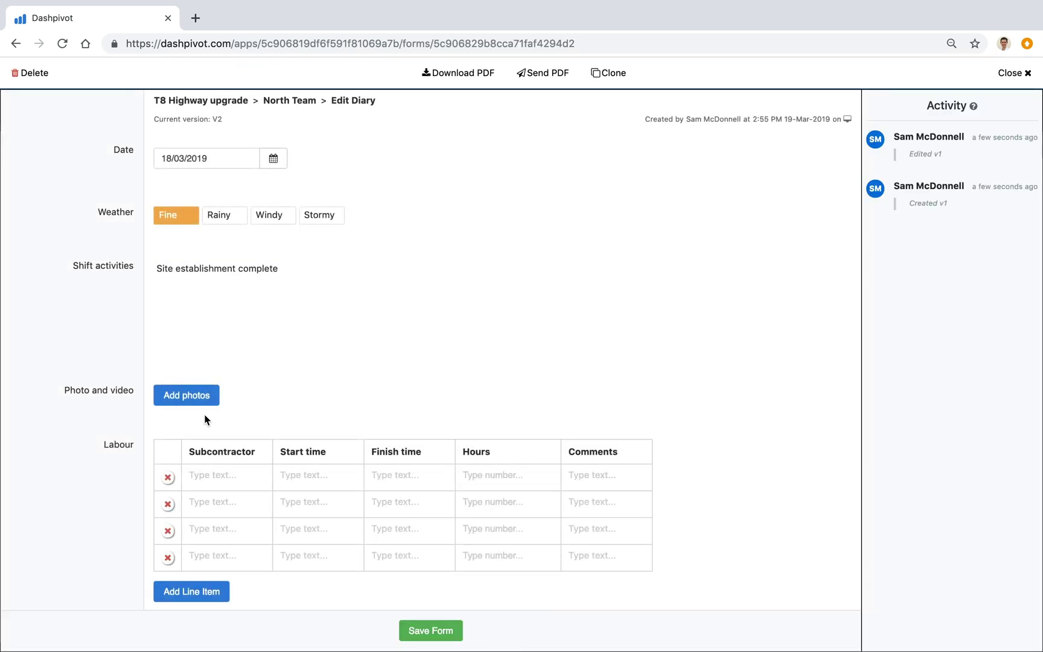
pyautogui.scroll(-5, 205, 419)
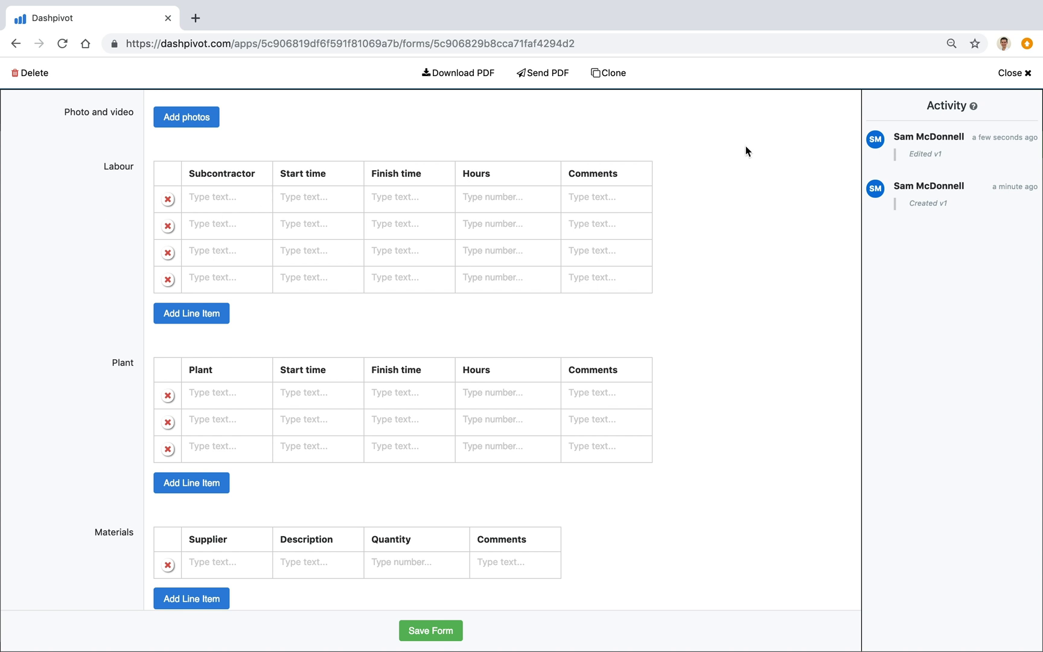
pyautogui.click(998, 89)
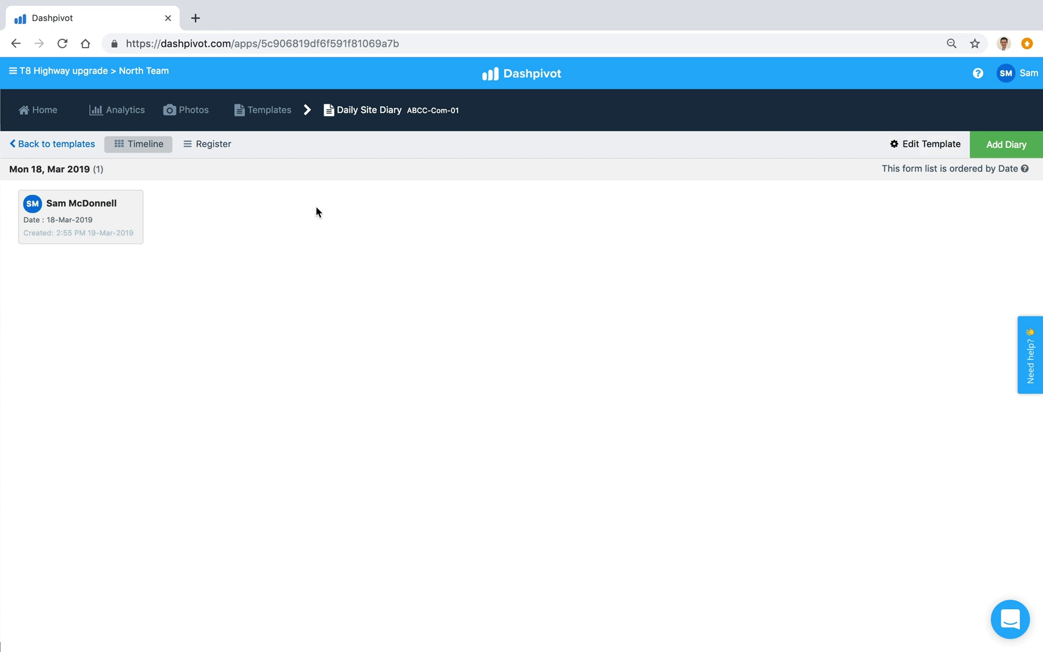
# Go to the lists of the T8 Highway upgrade project and create a list named Subcontractors
pyautogui.click(104, 79)
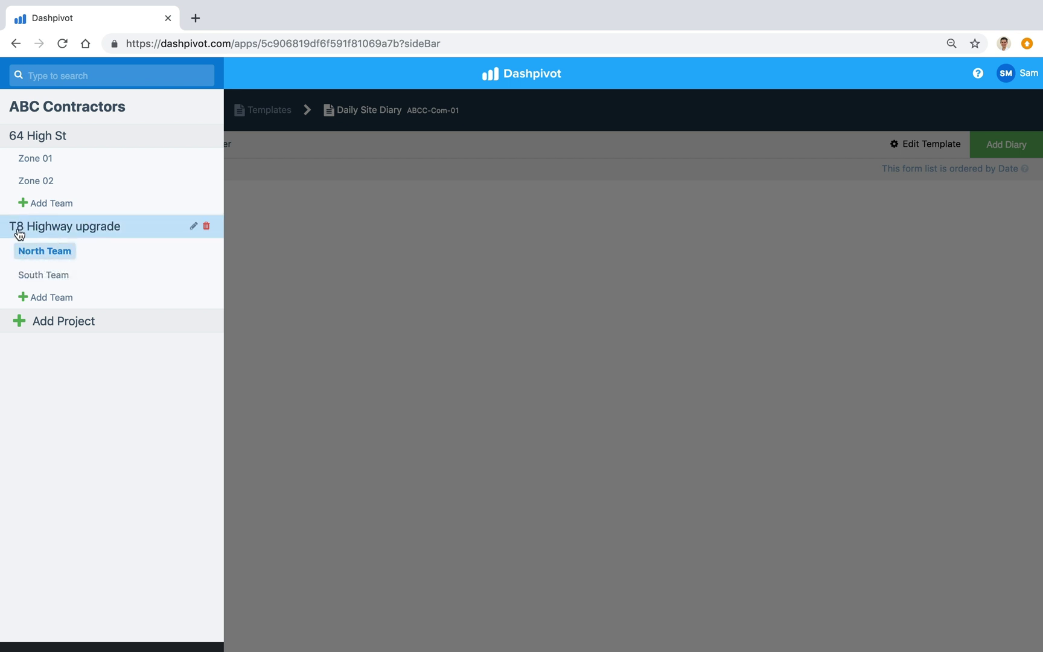
pyautogui.click(88, 231)
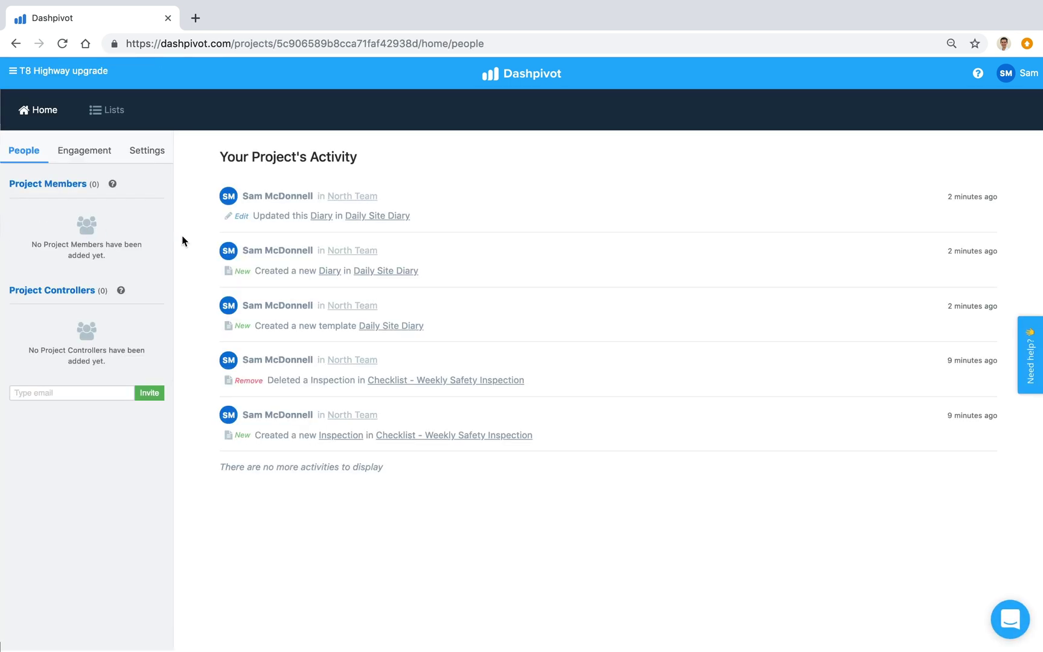
pyautogui.click(111, 115)
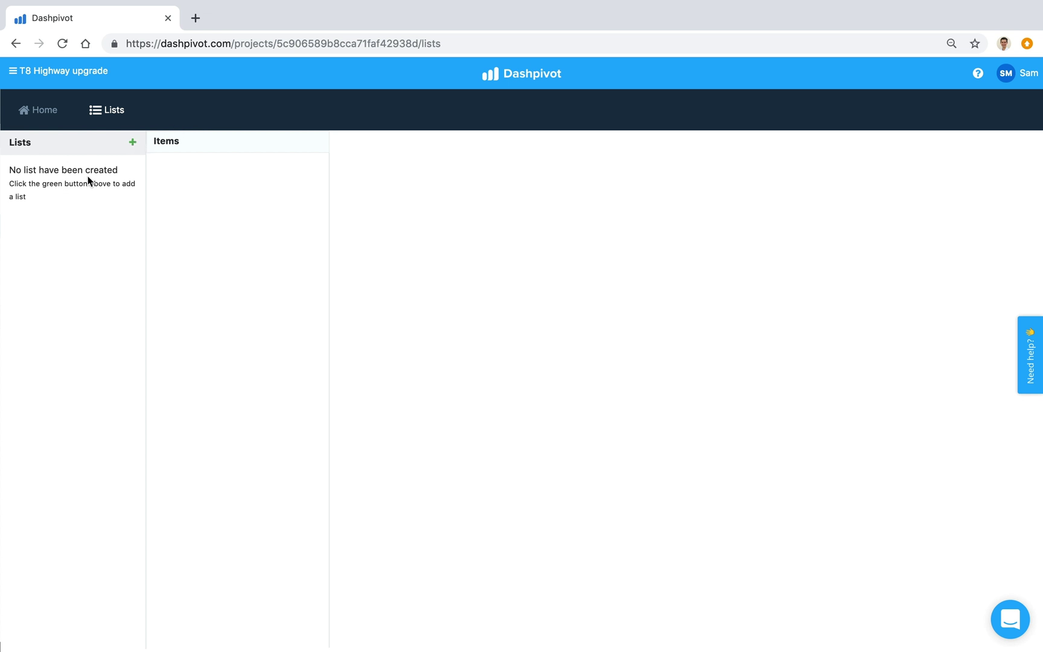
pyautogui.click(131, 145)
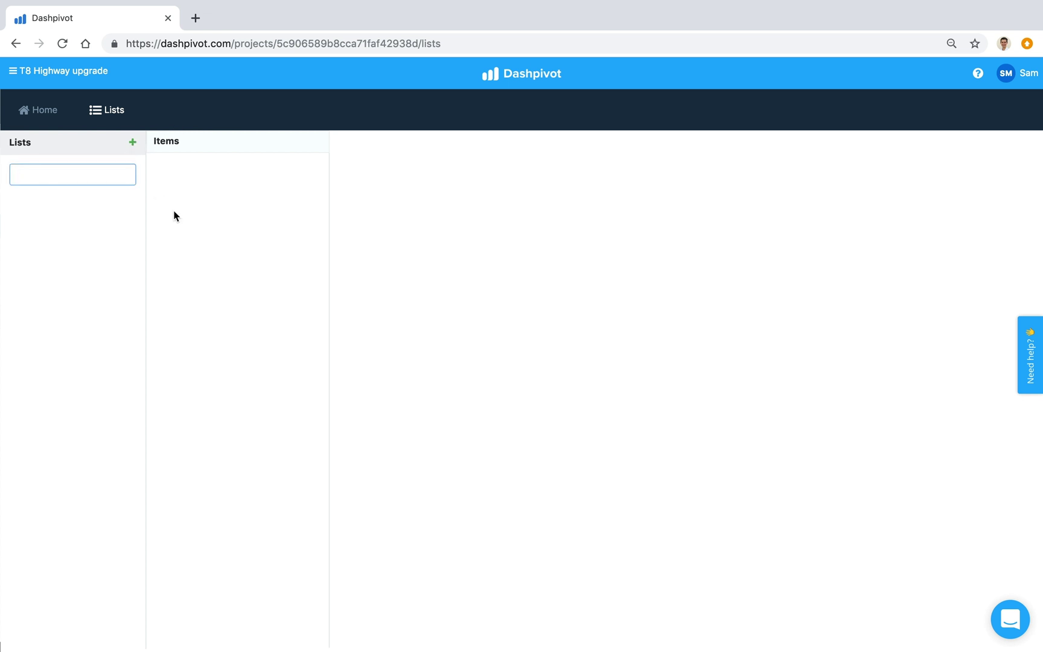
pyautogui.write('Subcontractors')
pyautogui.press('Return')
# Add the items AA Excavations, BB Contractors and CC Civil to the Subcontractors list
pyautogui.click(185, 170)
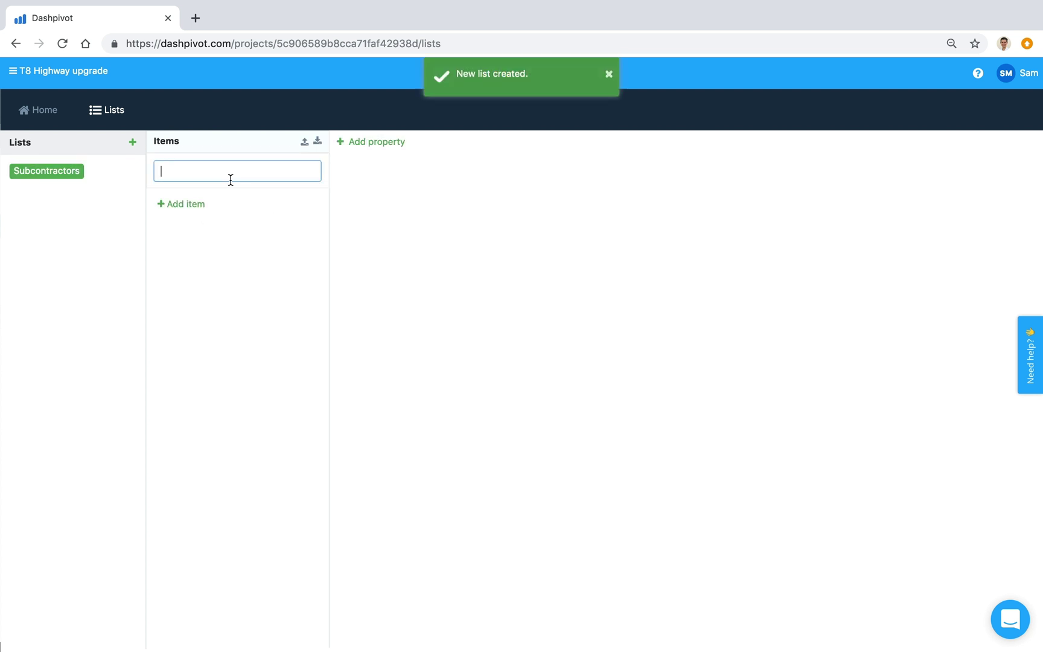
pyautogui.write('AA')
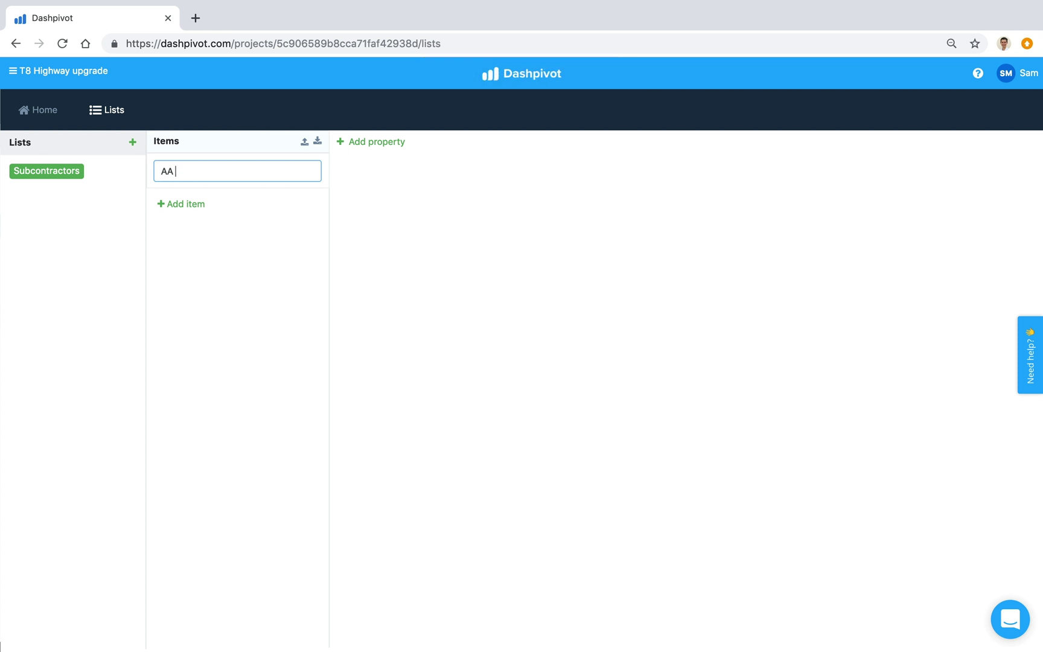
pyautogui.write(' Excatvations')
pyautogui.press('Return')
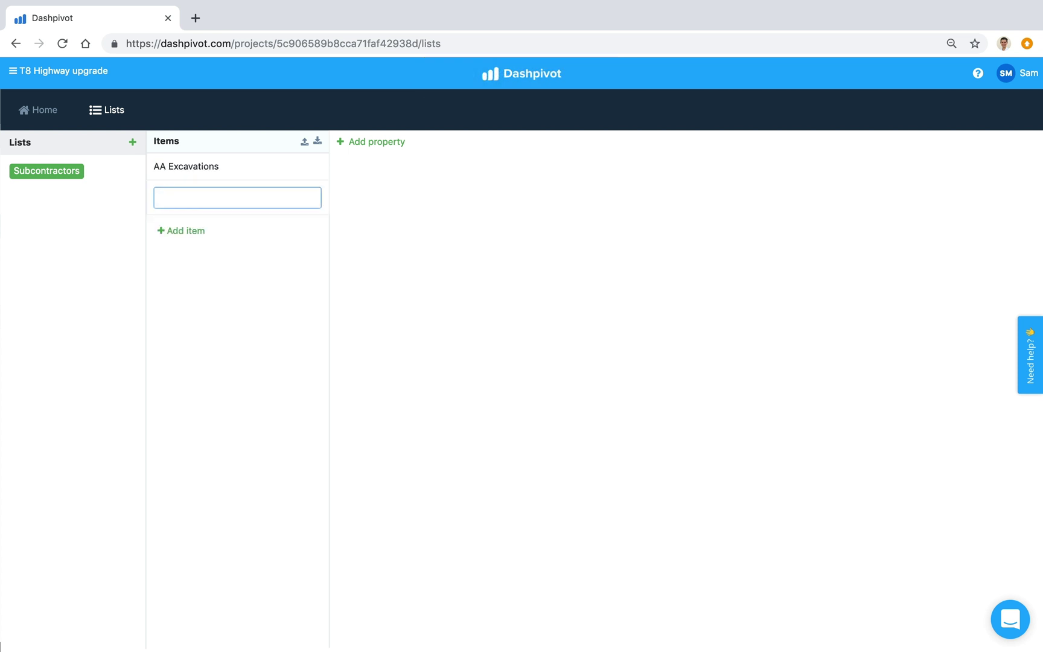
pyautogui.press('BackSpace')
pyautogui.press('BackSpace')
pyautogui.write('BB Contractors')
pyautogui.press('Return')
pyautogui.write('C')
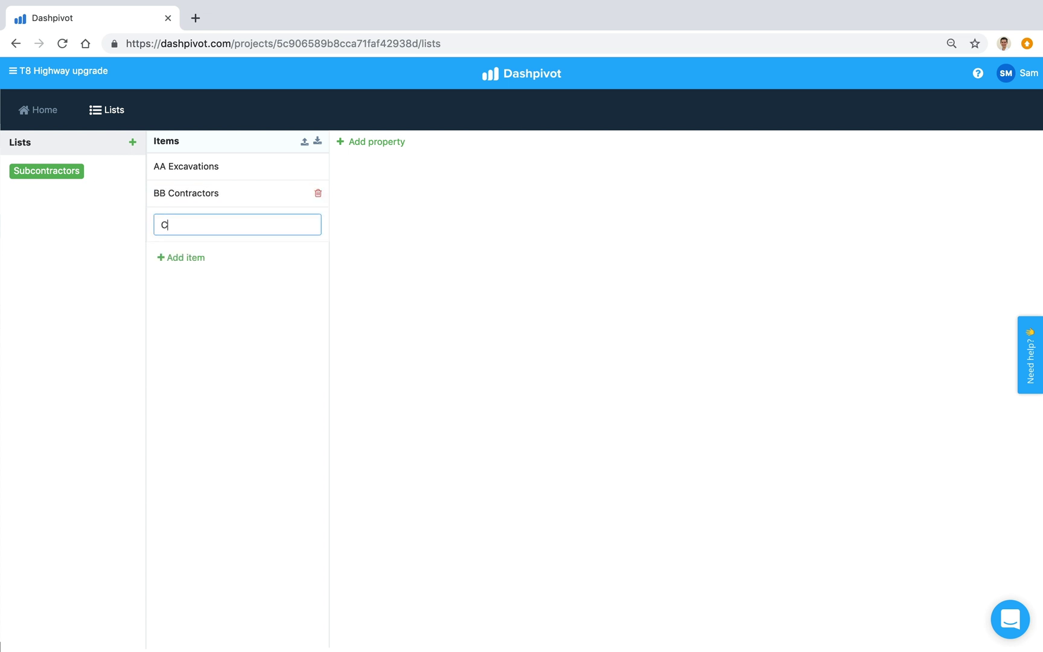
pyautogui.write('C Civil')
pyautogui.press('Return')
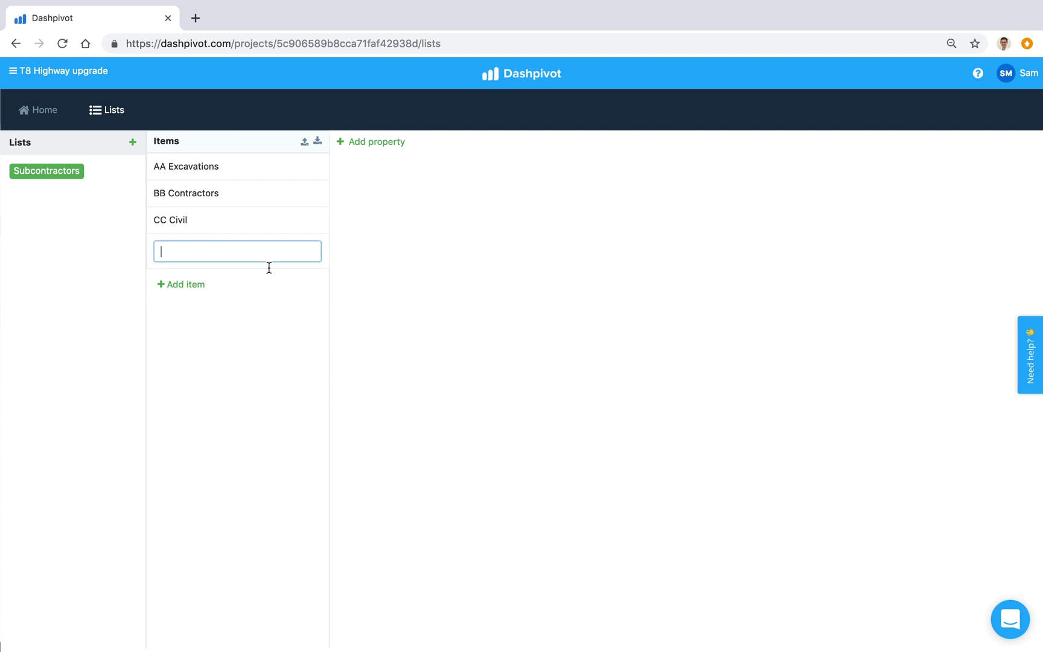
pyautogui.click(249, 321)
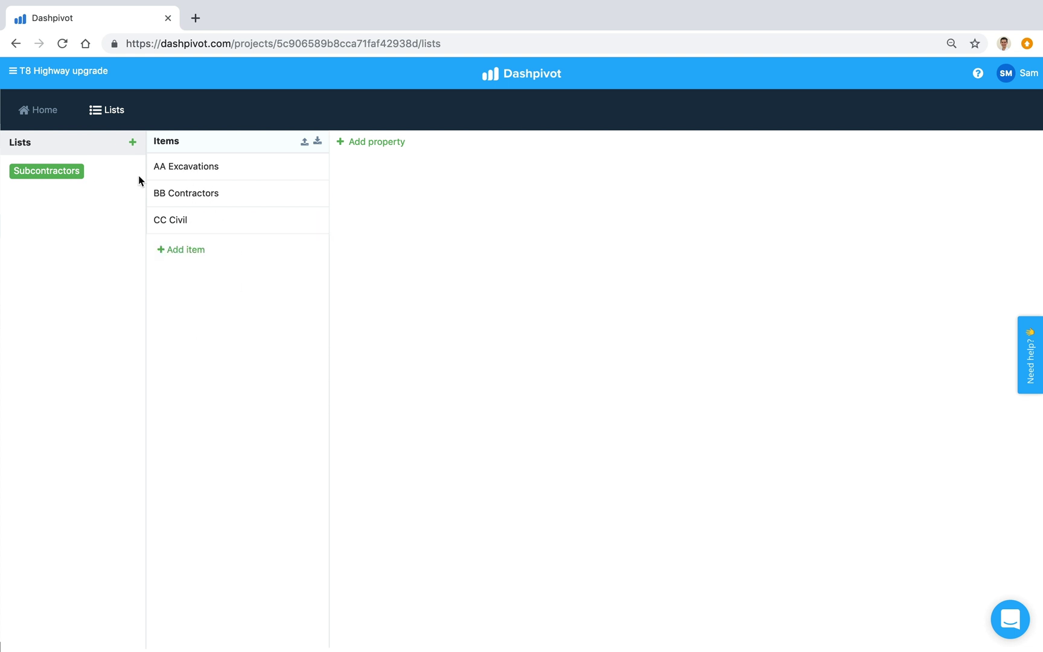
# Create a second project list named Plant
pyautogui.click(132, 142)
pyautogui.write('Plant')
pyautogui.press('Return')
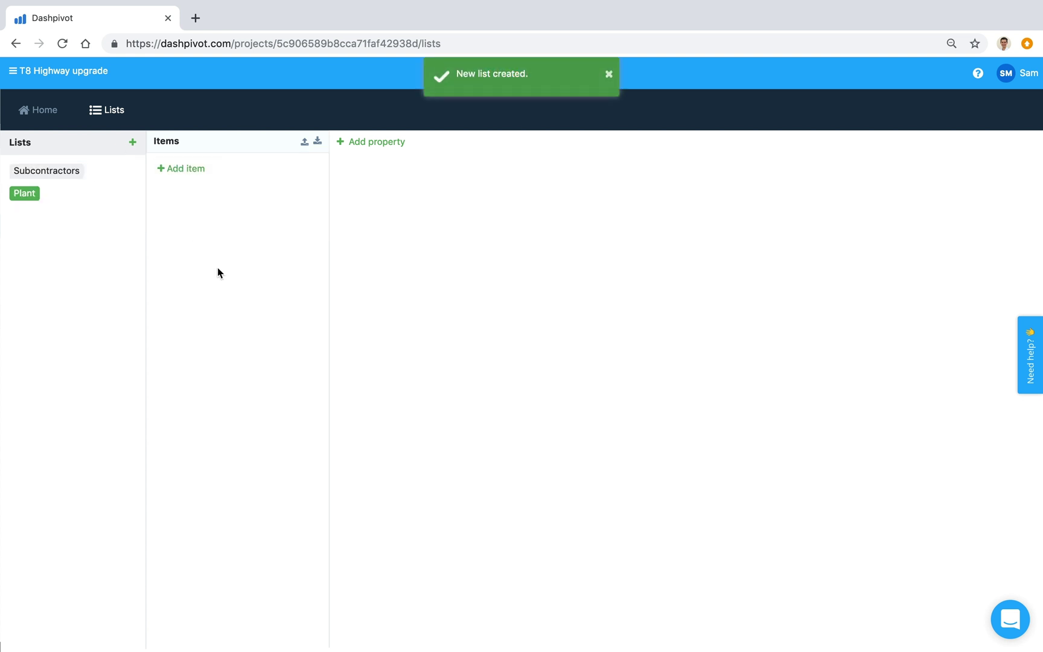
# Add the items 10T Excavator, 15T Excavator and 20T Excavator to the Plant list
pyautogui.click(188, 175)
pyautogui.write('10')
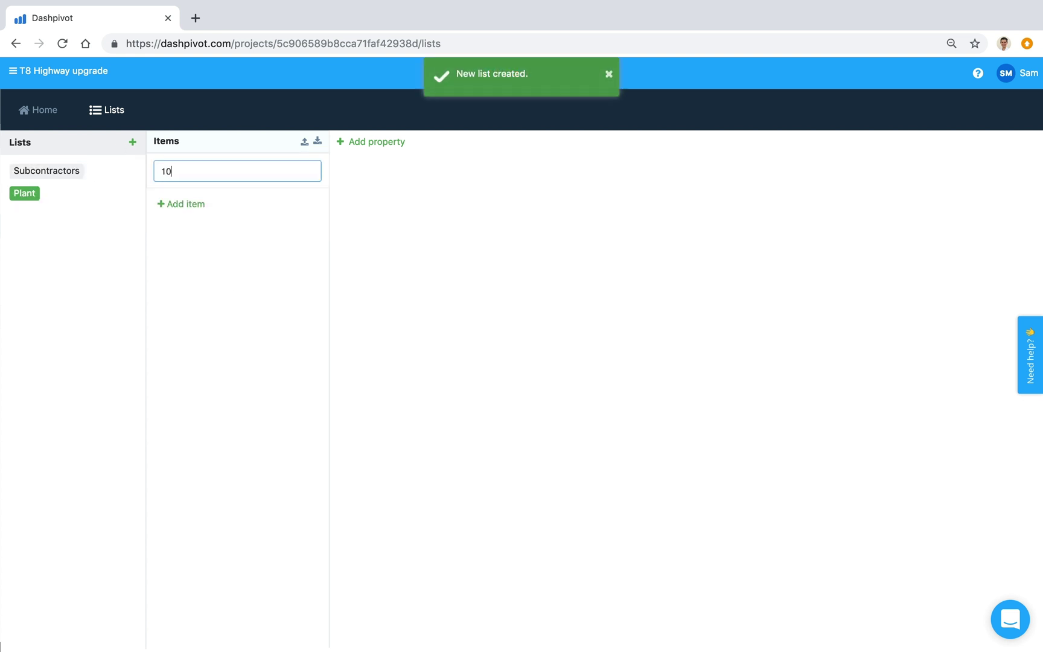
pyautogui.write('T Excava')
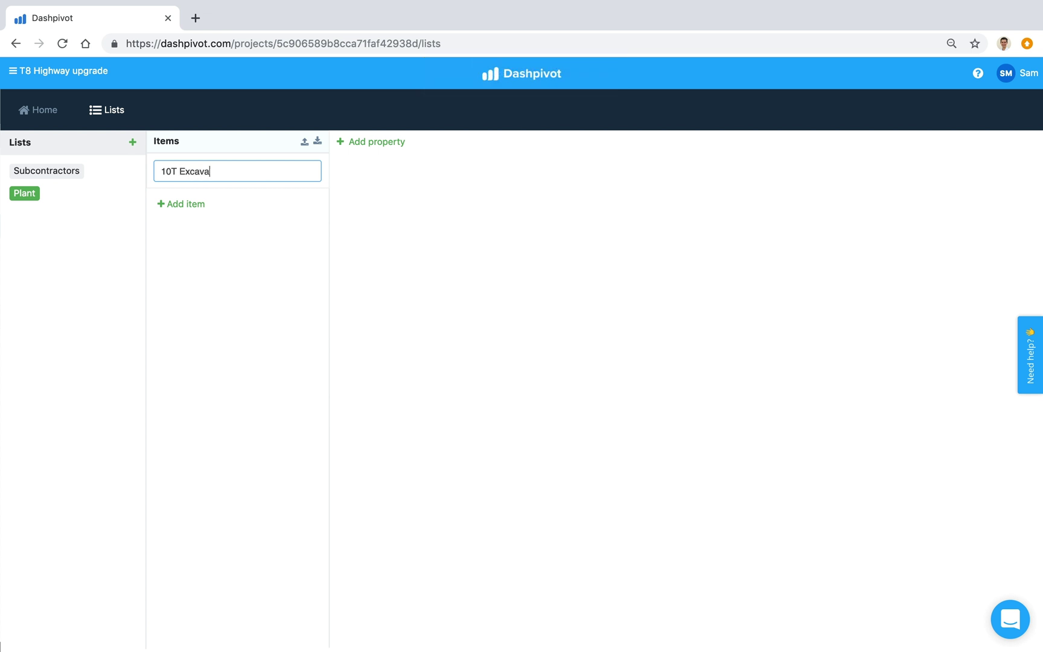
pyautogui.write('tor')
pyautogui.press('Return')
pyautogui.write('15T ')
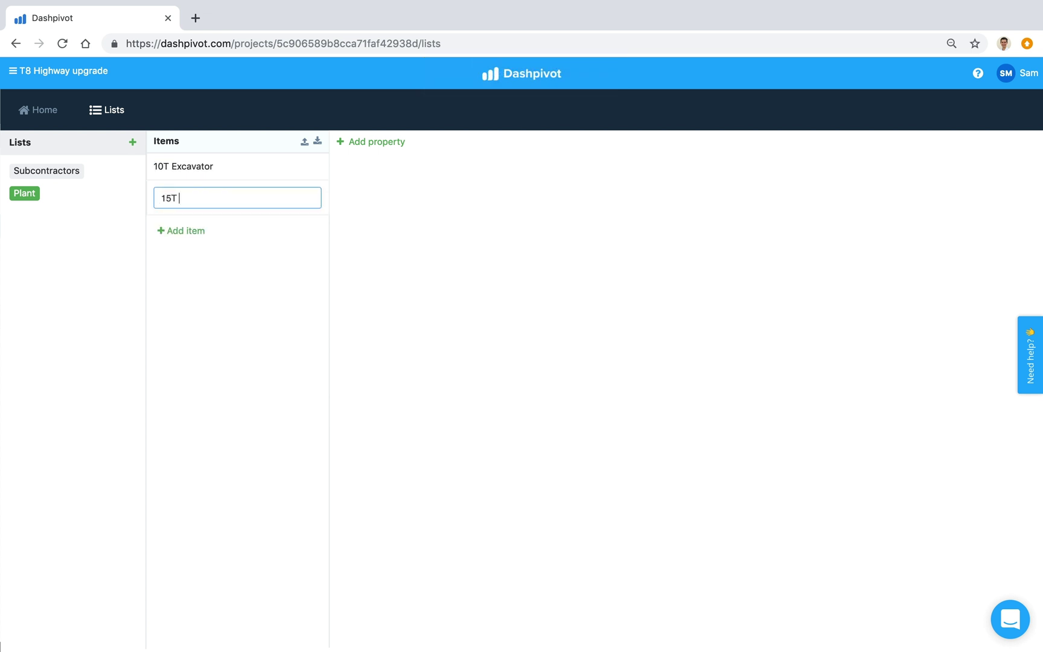
pyautogui.write('Excavator')
pyautogui.press('Return')
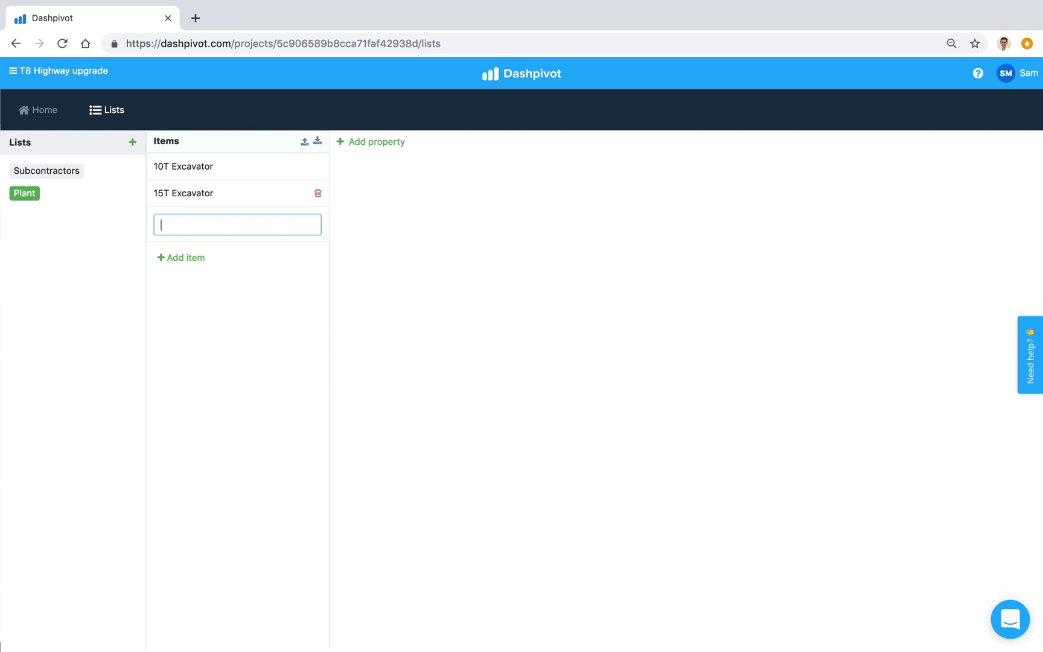
pyautogui.write('20T Excavator')
pyautogui.press('Return')
pyautogui.click(253, 373)
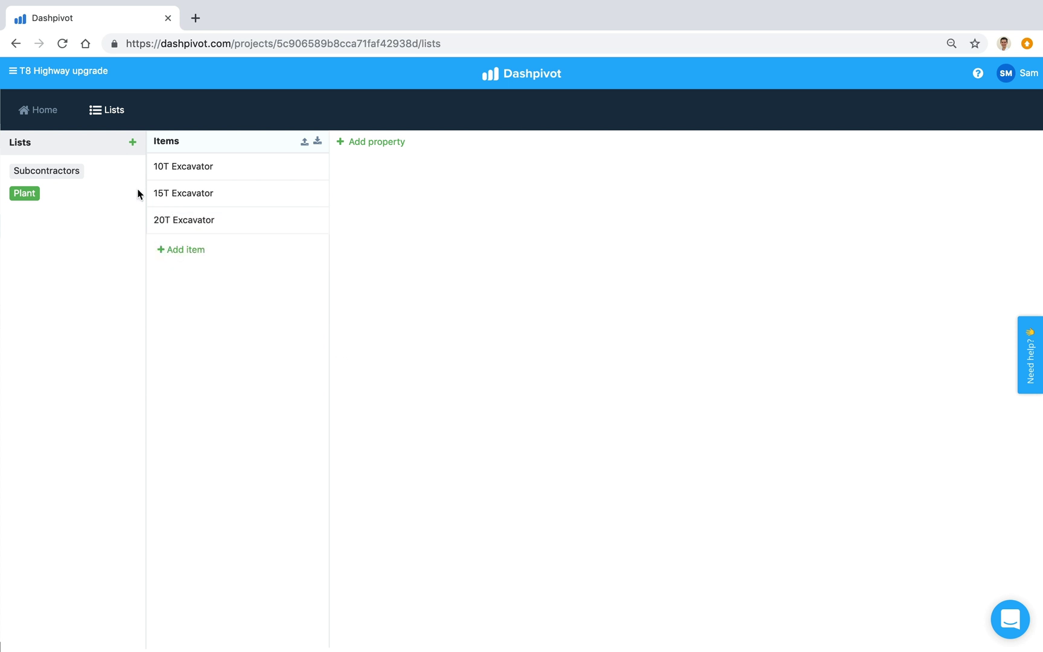
# Create a project list named Suppliers with the items DD Concrete and EE Steel
pyautogui.click(132, 142)
pyautogui.write('Suppliers')
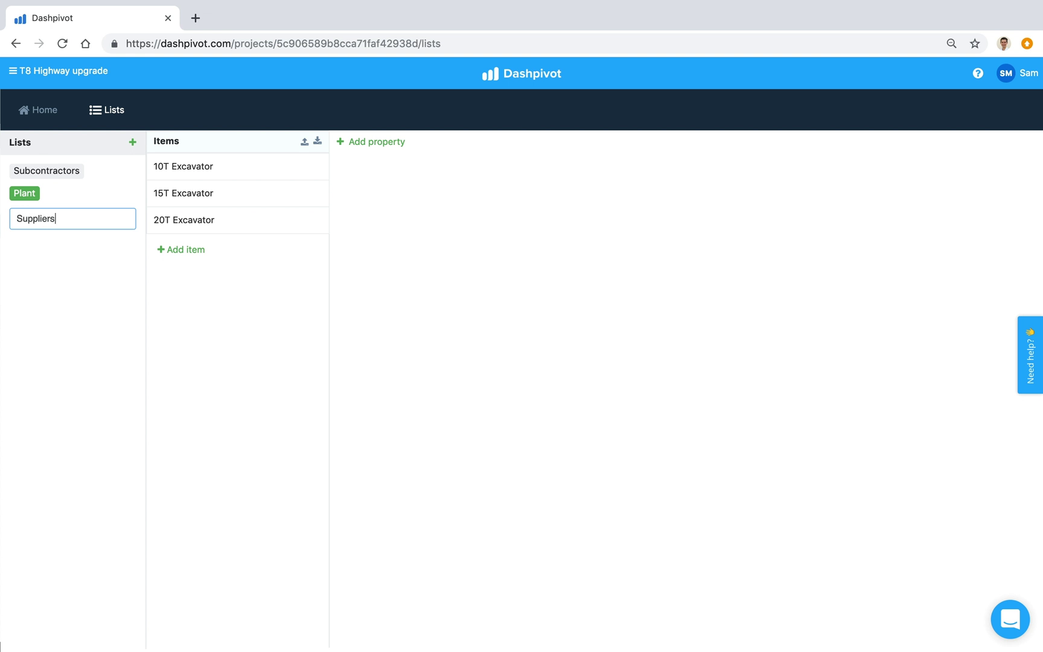
pyautogui.press('Return')
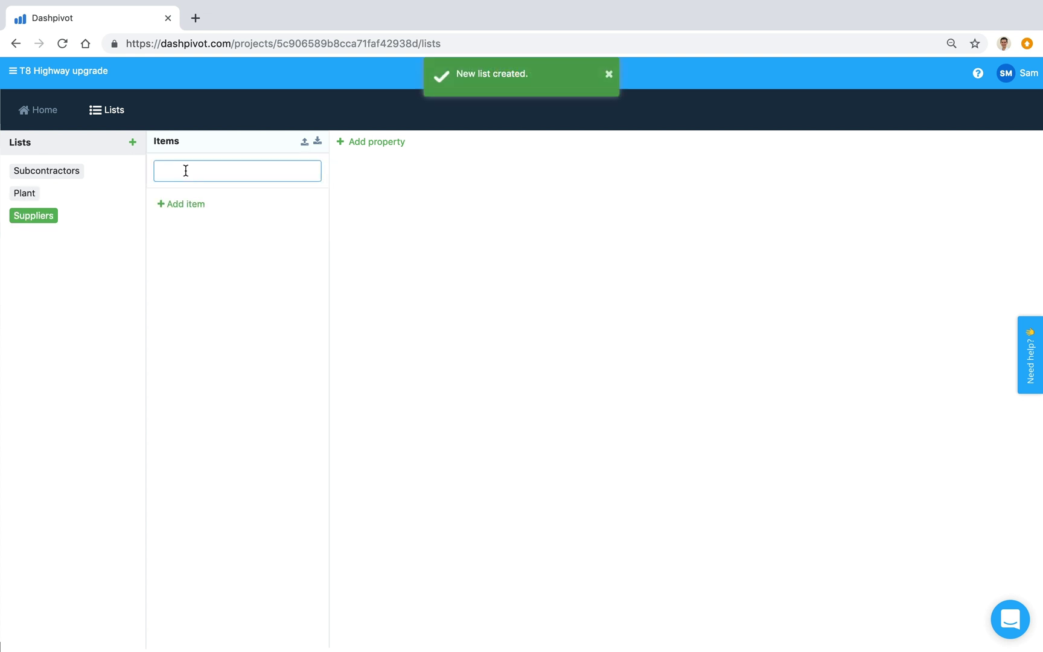
pyautogui.write('D ')
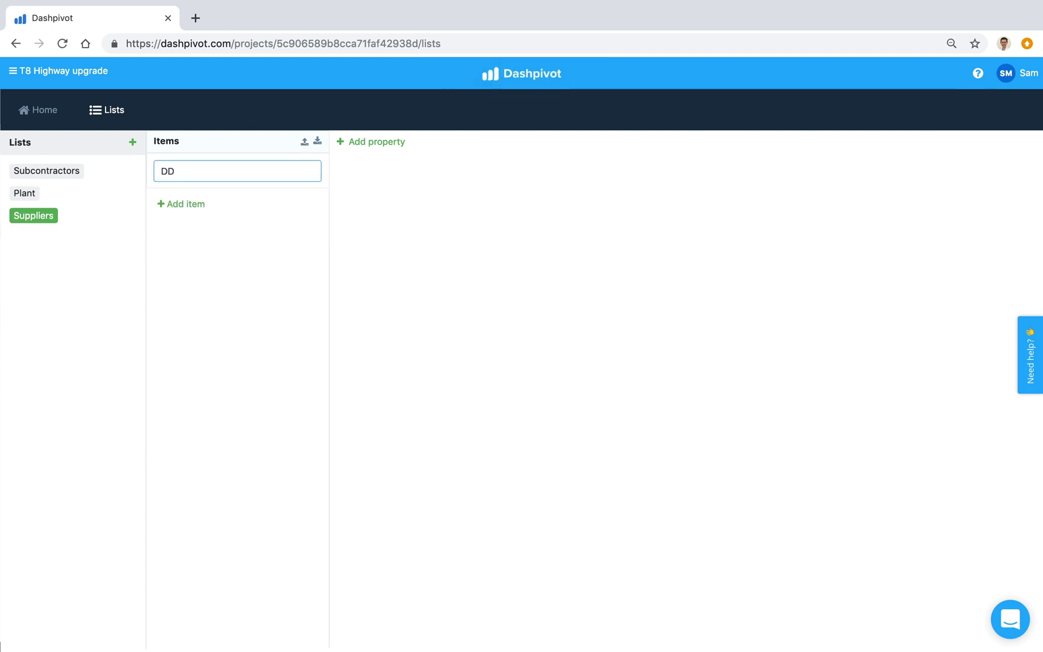
pyautogui.write('Concrete')
pyautogui.press('Return')
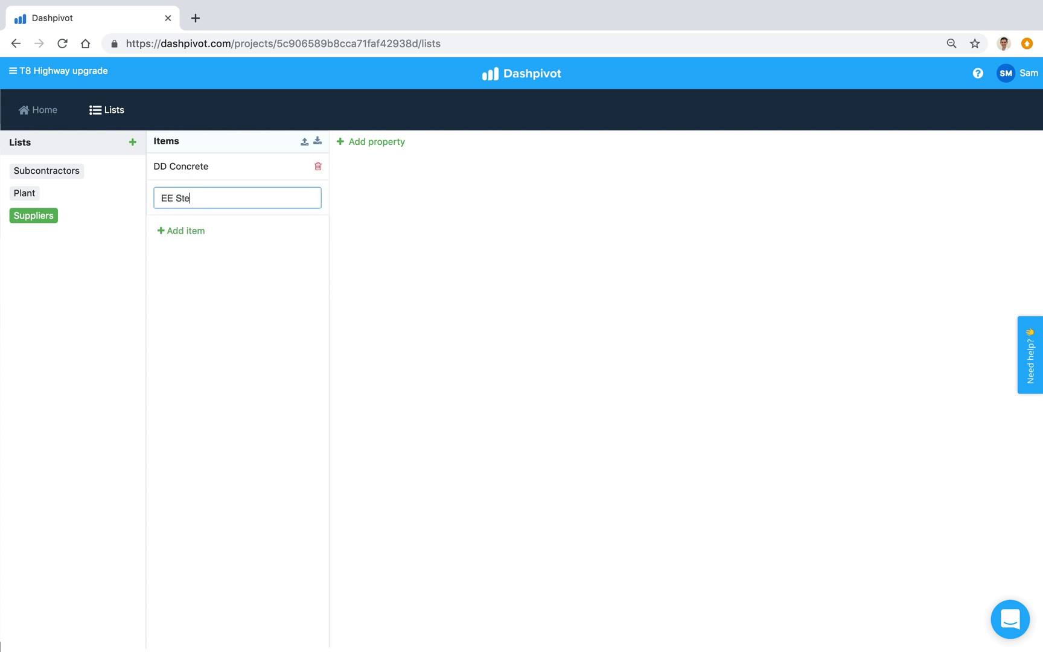
pyautogui.press('Return')
pyautogui.click(193, 282)
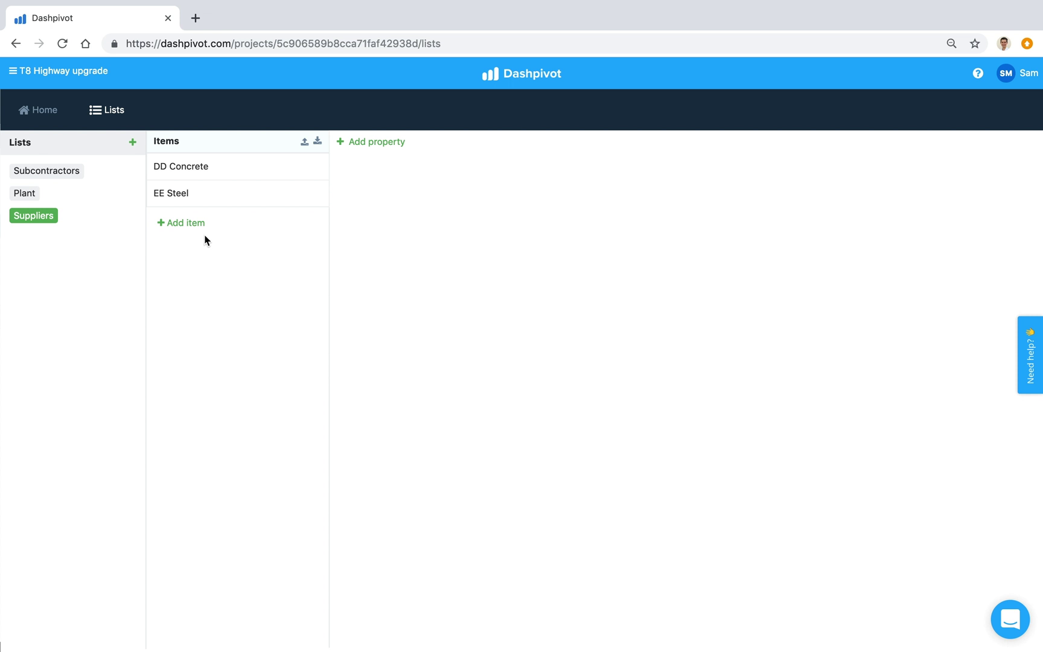
# Review the items of the Subcontractors, Plant and Suppliers lists in turn
pyautogui.click(52, 172)
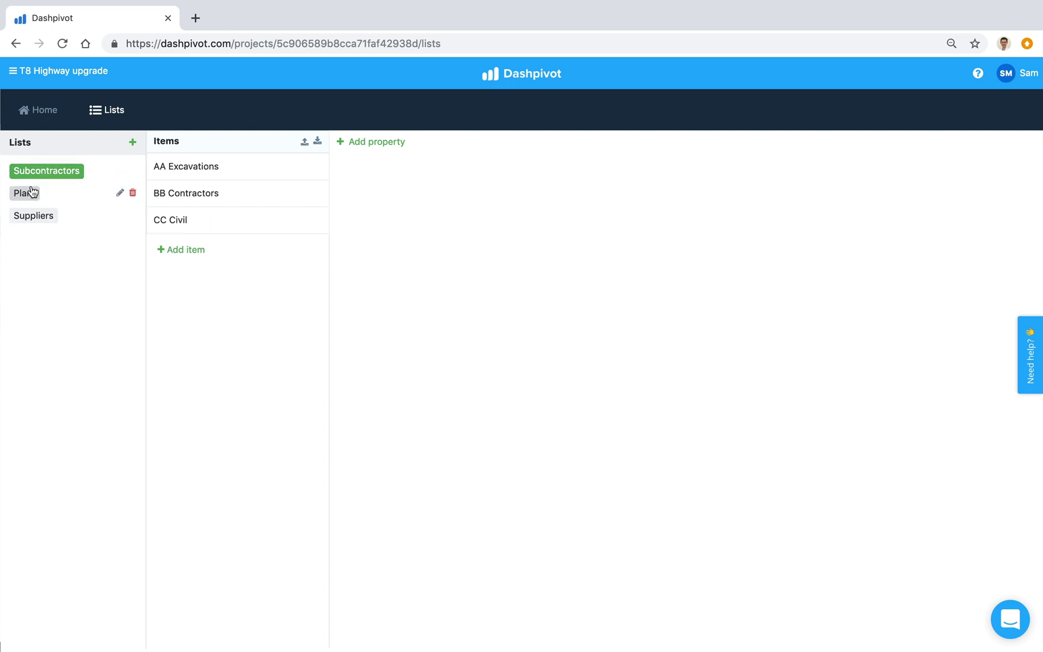
pyautogui.click(33, 193)
pyautogui.click(32, 216)
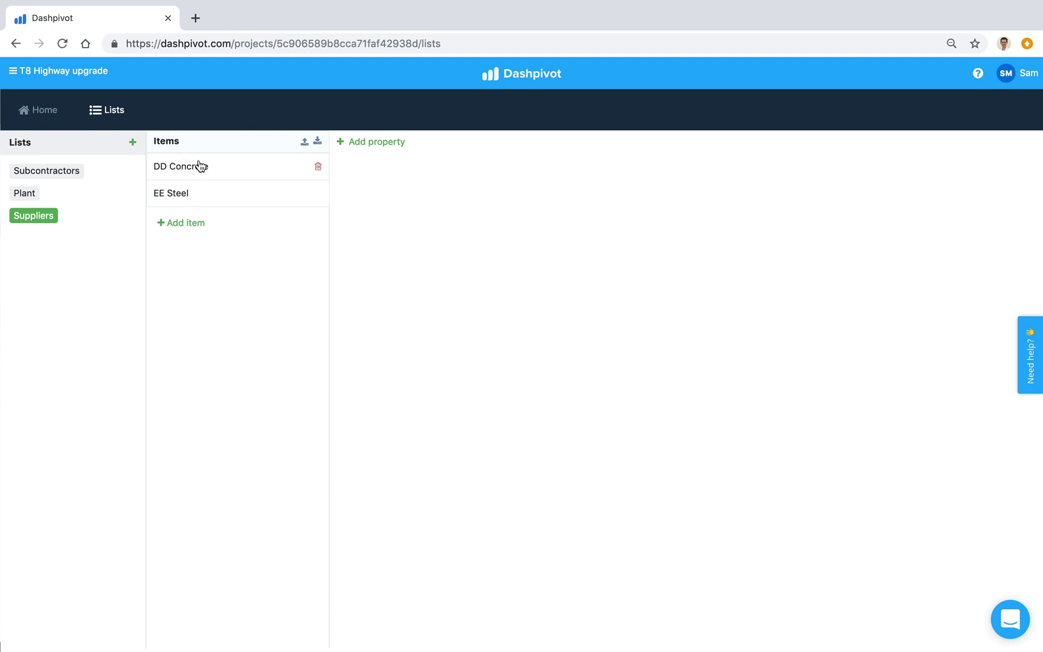
# Open the North Team's Daily Site Diary template in the T8 Highway upgrade project for editing
pyautogui.click(79, 85)
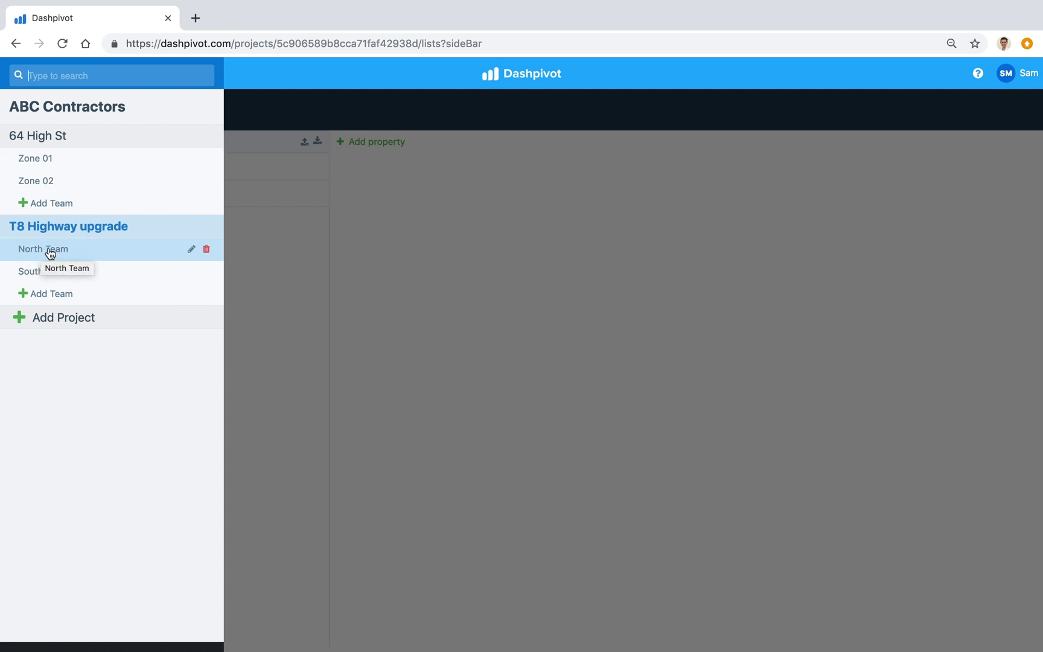
pyautogui.click(89, 252)
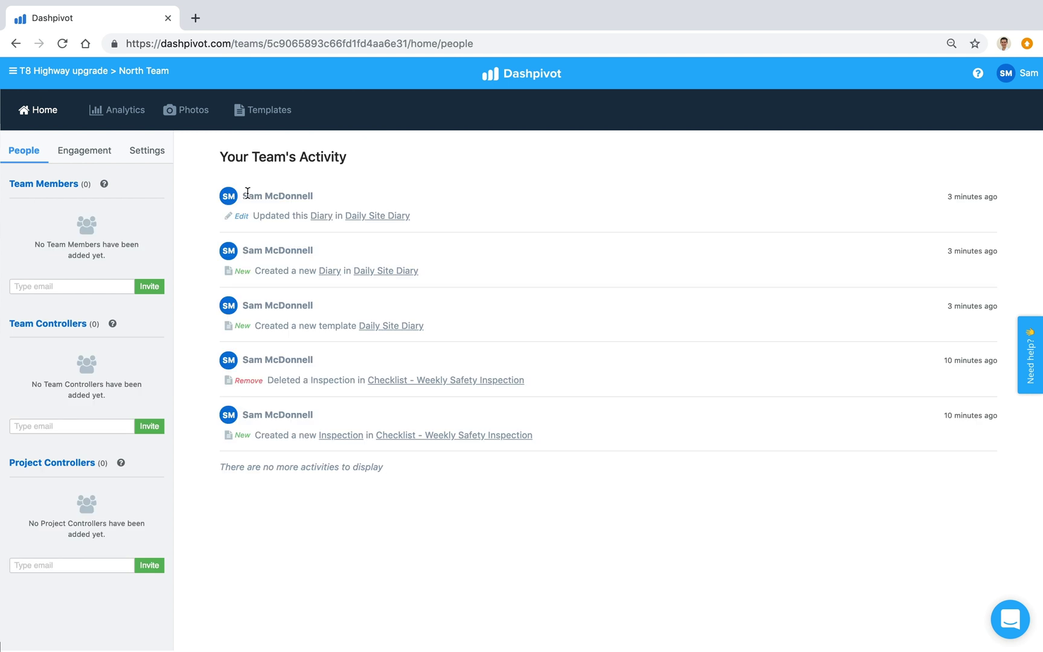
pyautogui.click(264, 122)
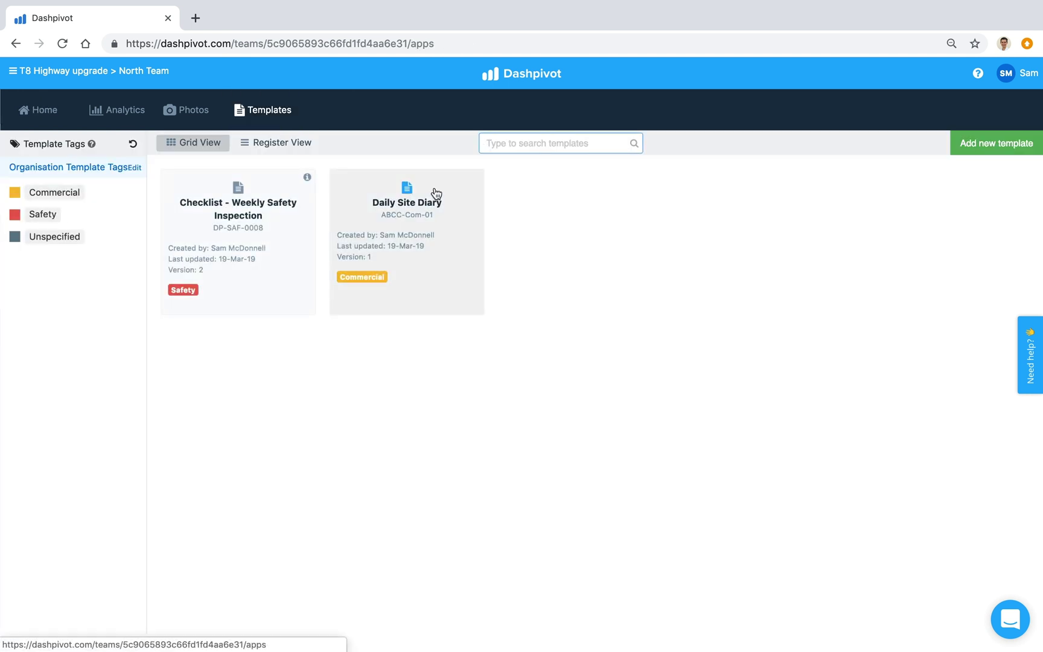
pyautogui.click(433, 246)
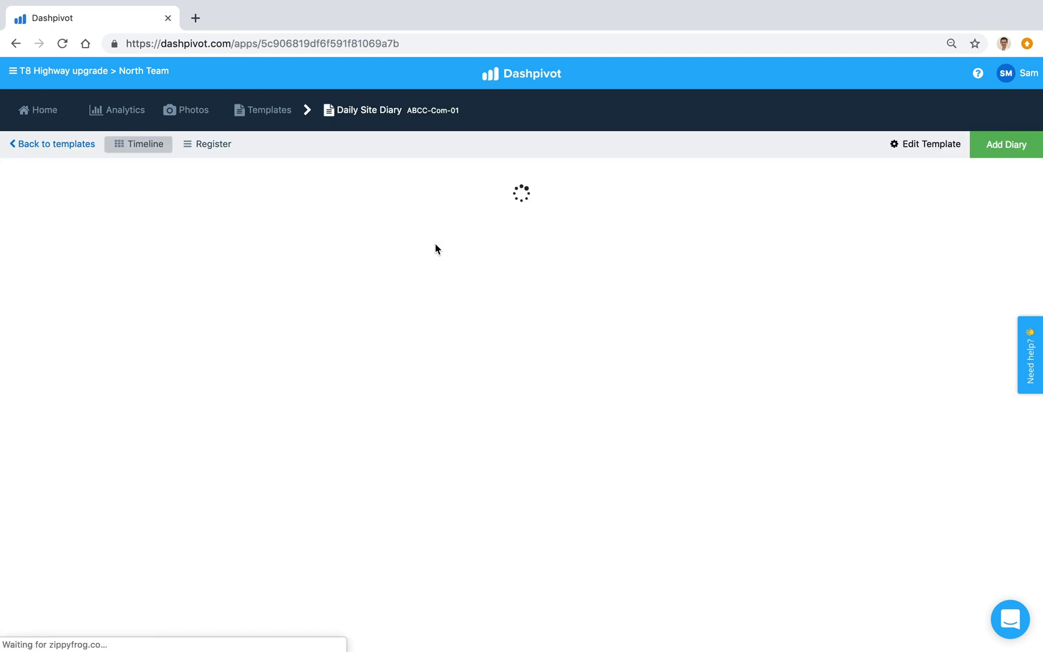
pyautogui.click(921, 148)
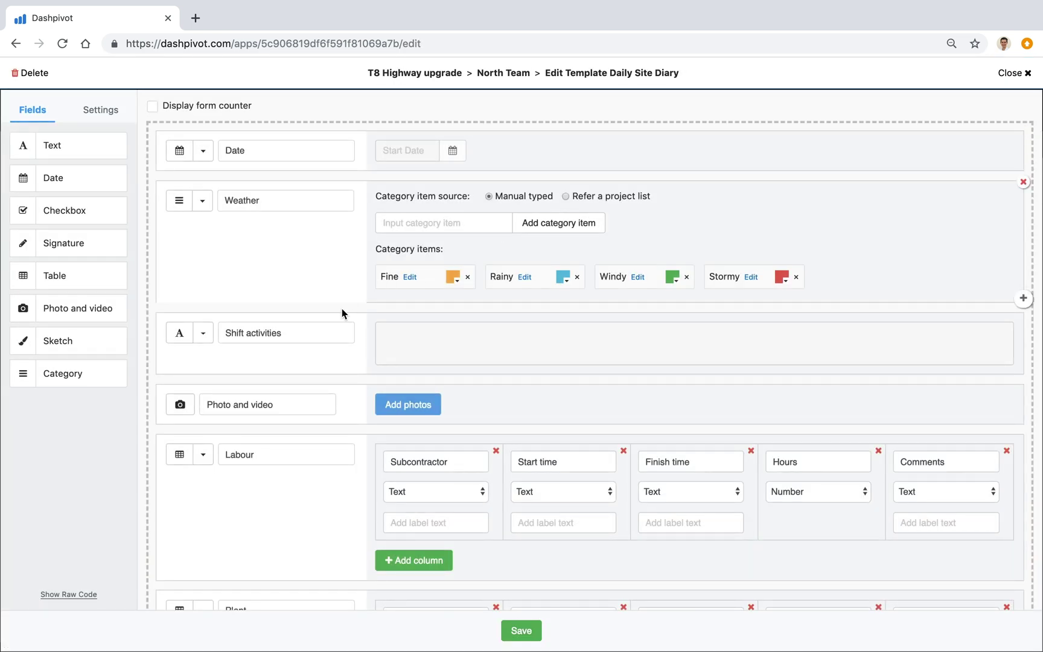
# Make the Labour table's Subcontractor column a List that refers to the Subcontractors project list
pyautogui.scroll(-5, 342, 314)
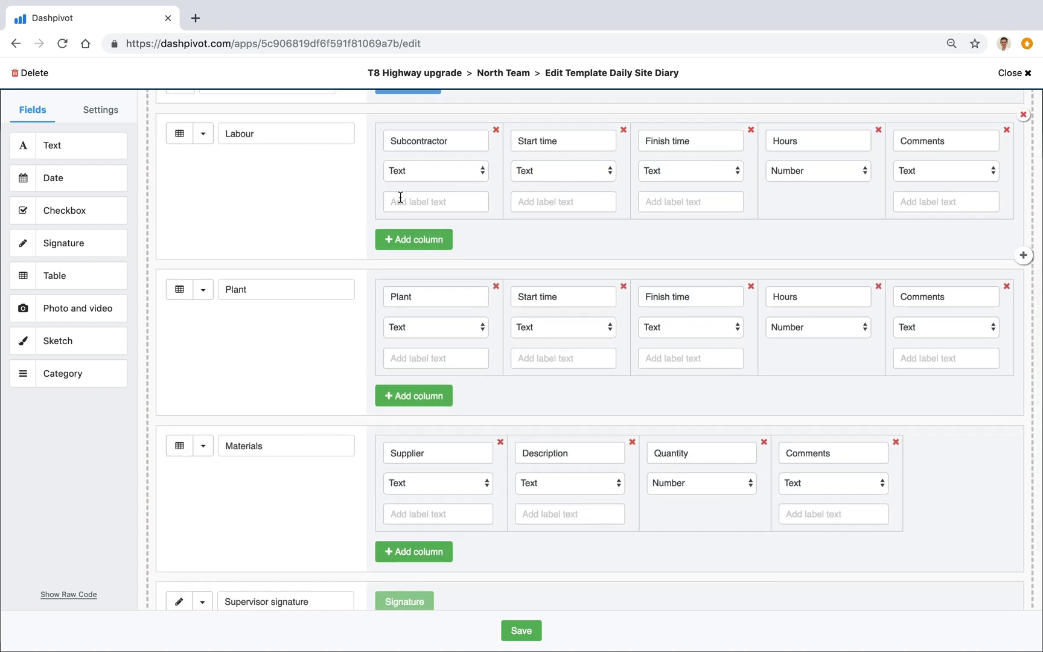
pyautogui.click(407, 176)
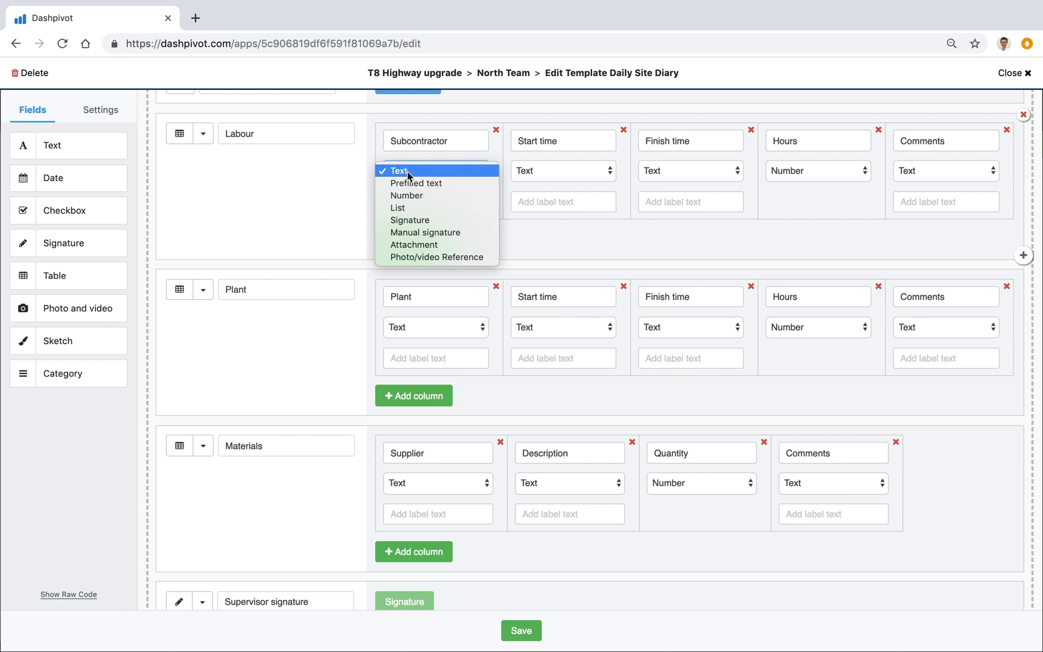
pyautogui.click(401, 208)
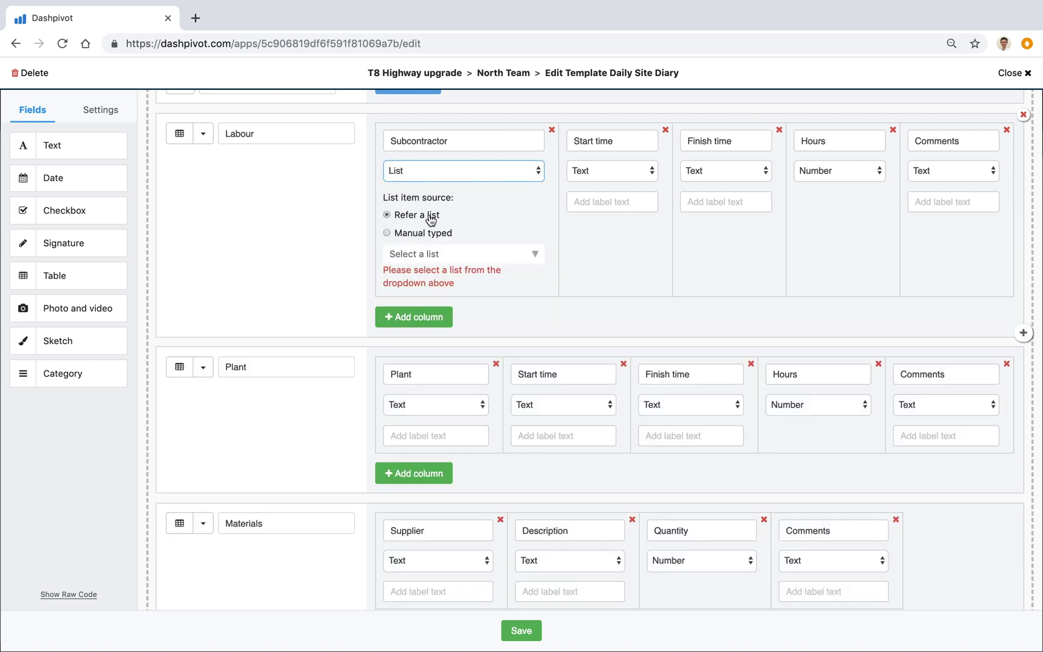
pyautogui.click(444, 255)
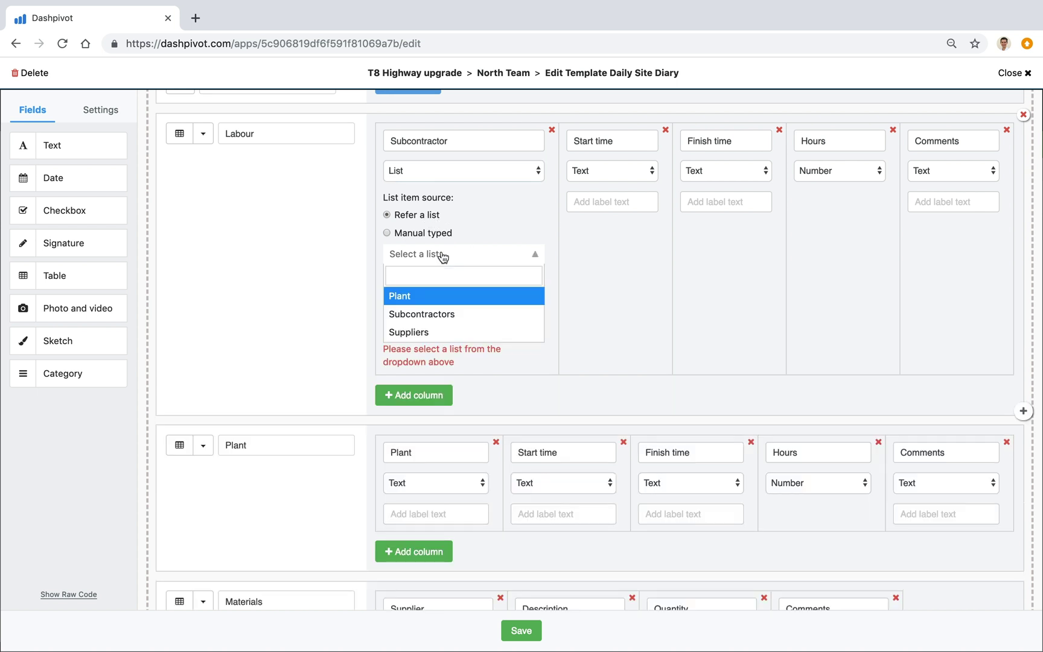
pyautogui.click(418, 313)
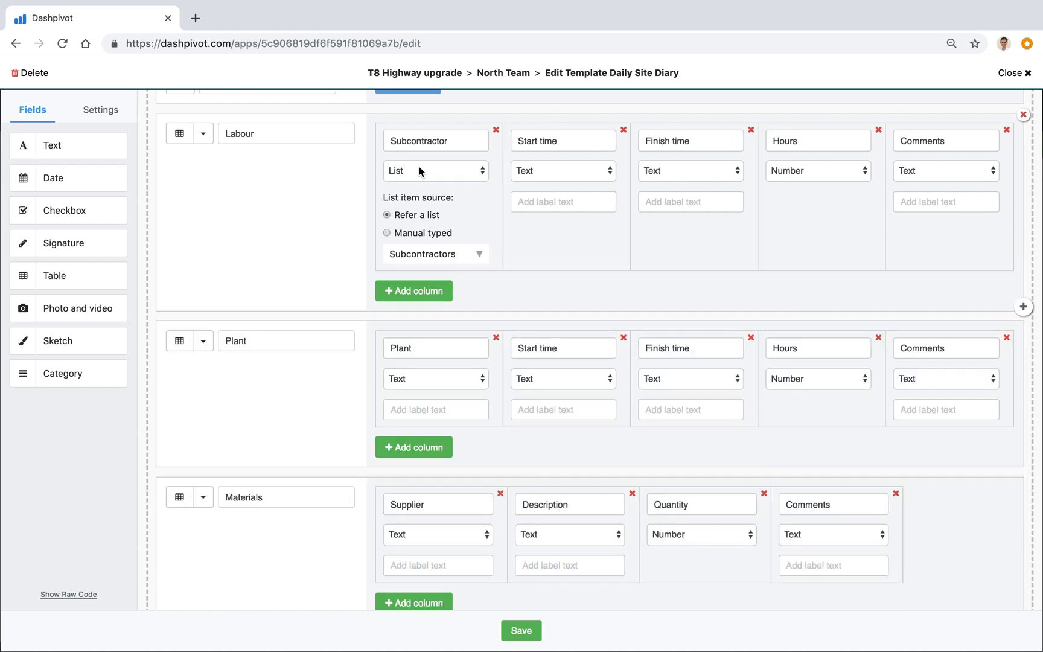
# Make the Plant column of the Plant table a List that refers to the Plant project list
pyautogui.scroll(-2, 395, 342)
pyautogui.click(401, 300)
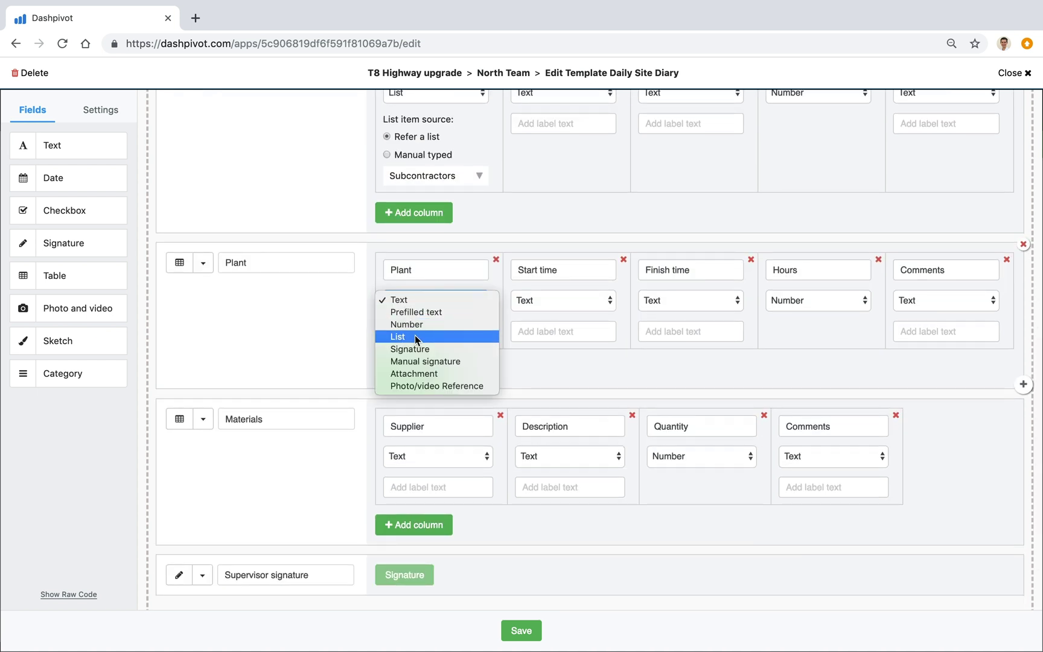
pyautogui.click(414, 336)
pyautogui.click(422, 383)
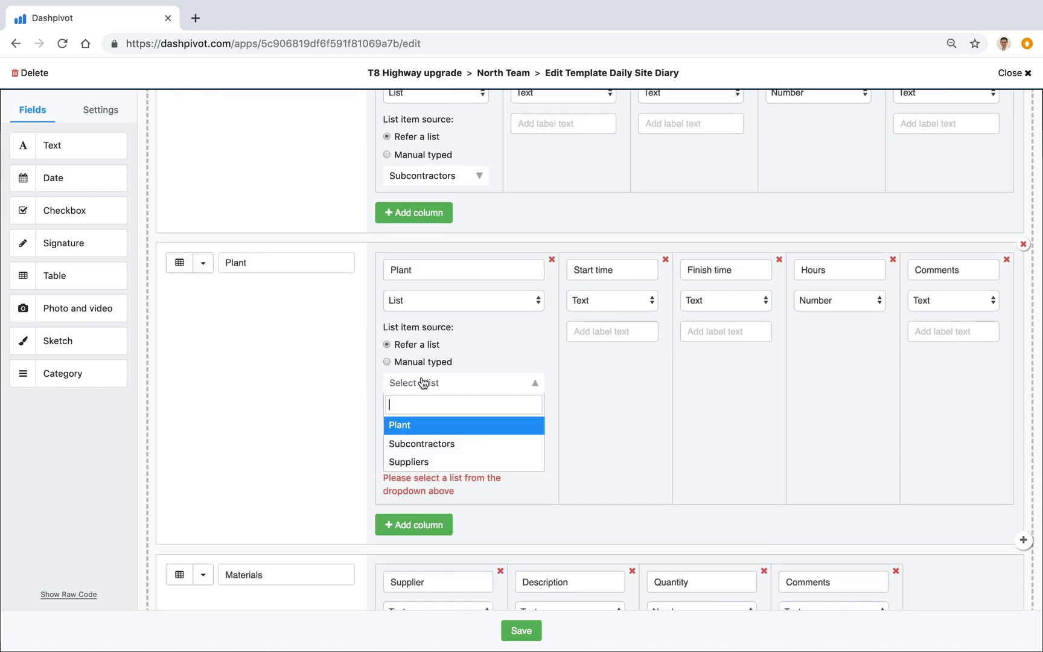
pyautogui.click(403, 425)
# Make the Materials table's Supplier column a List that refers to the Suppliers project list
pyautogui.scroll(-3, 409, 398)
pyautogui.click(416, 387)
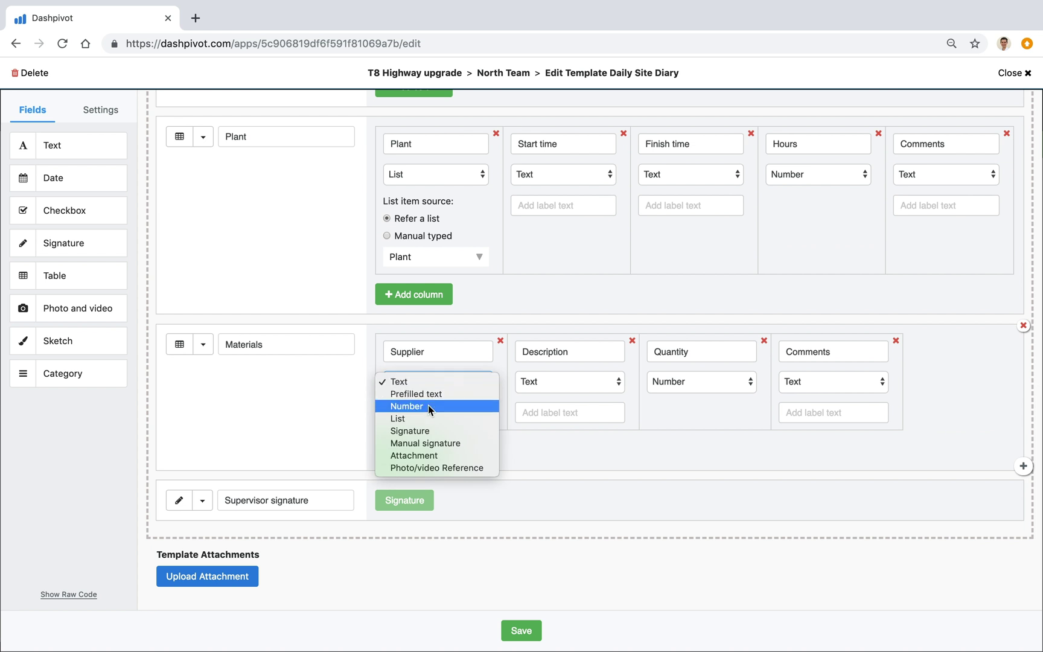
pyautogui.click(423, 418)
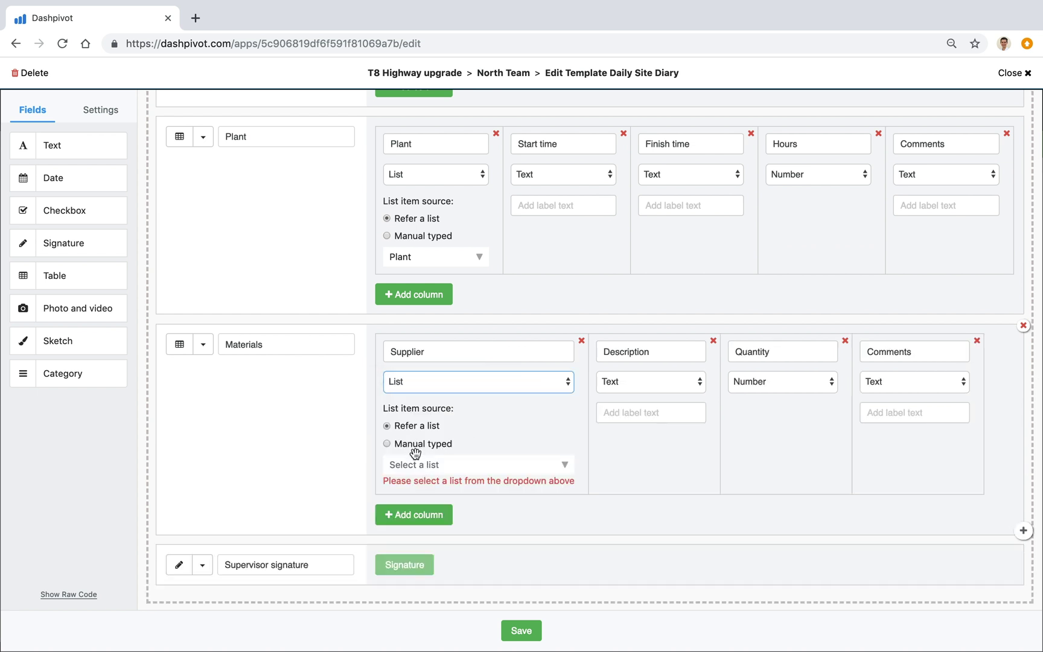
pyautogui.click(417, 463)
pyautogui.click(413, 544)
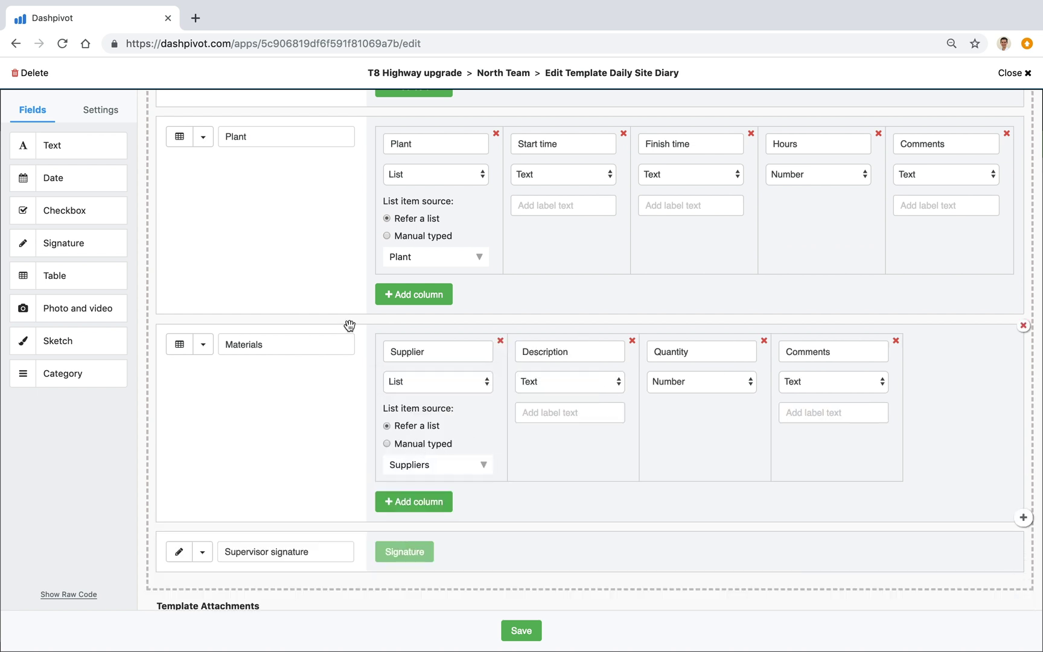
# Check the list columns of the Labour, Plant and Materials tables and save the Daily Site Diary template
pyautogui.scroll(5, 349, 325)
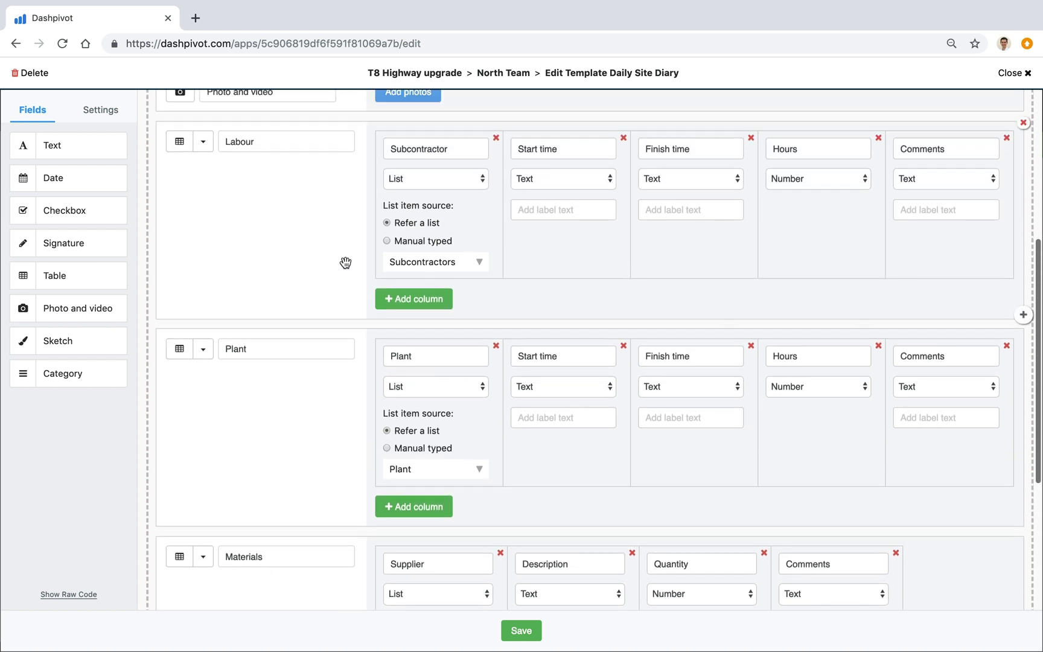
pyautogui.scroll(-1, 348, 243)
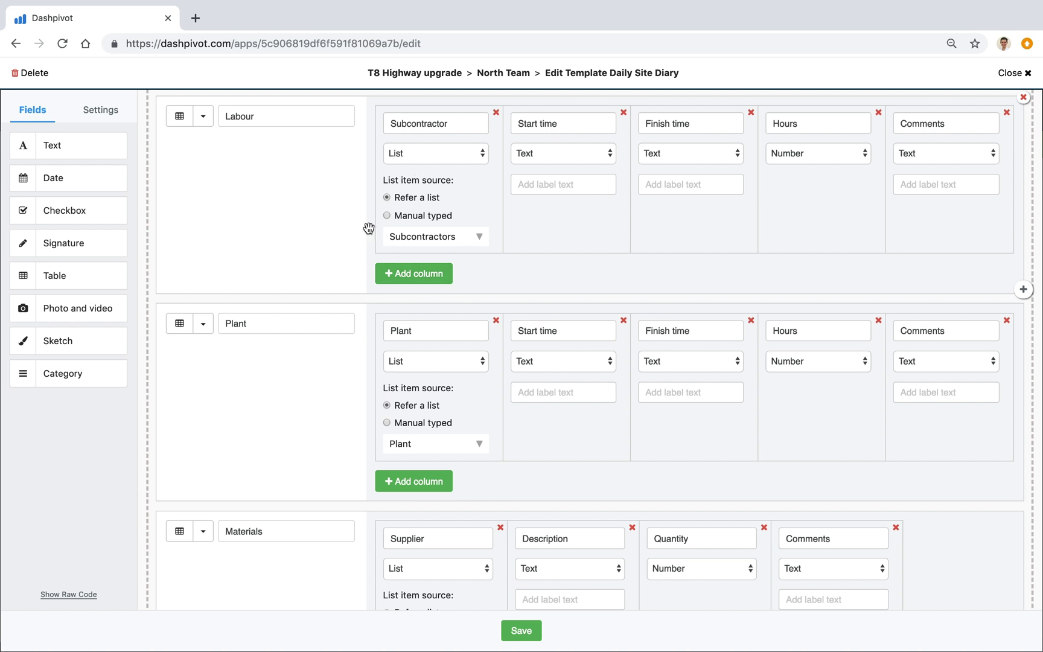
pyautogui.scroll(-2, 338, 468)
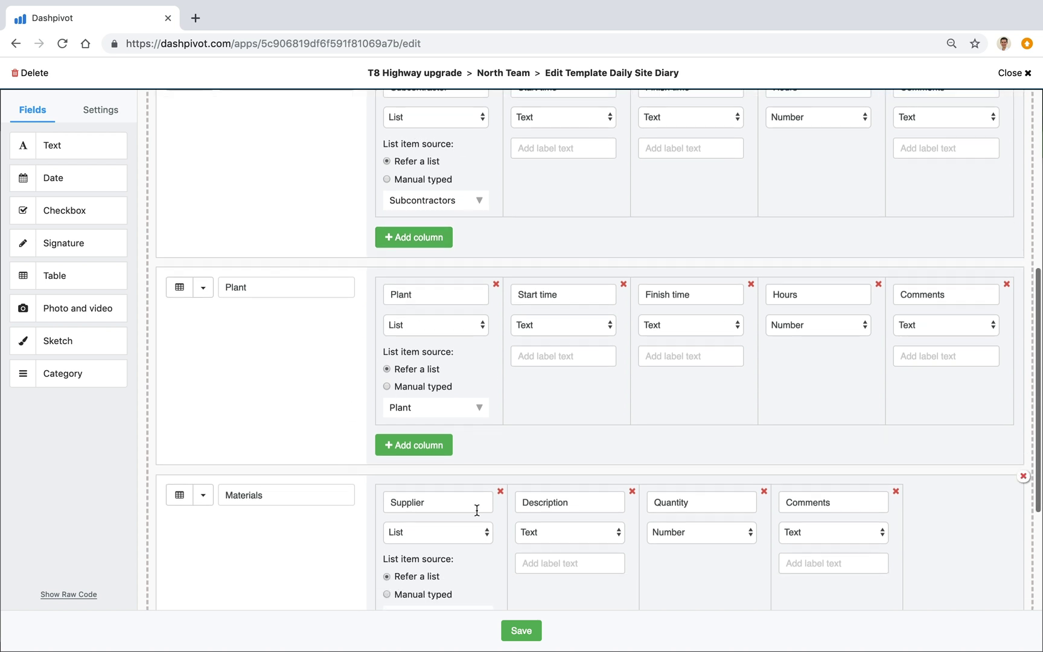
pyautogui.click(521, 631)
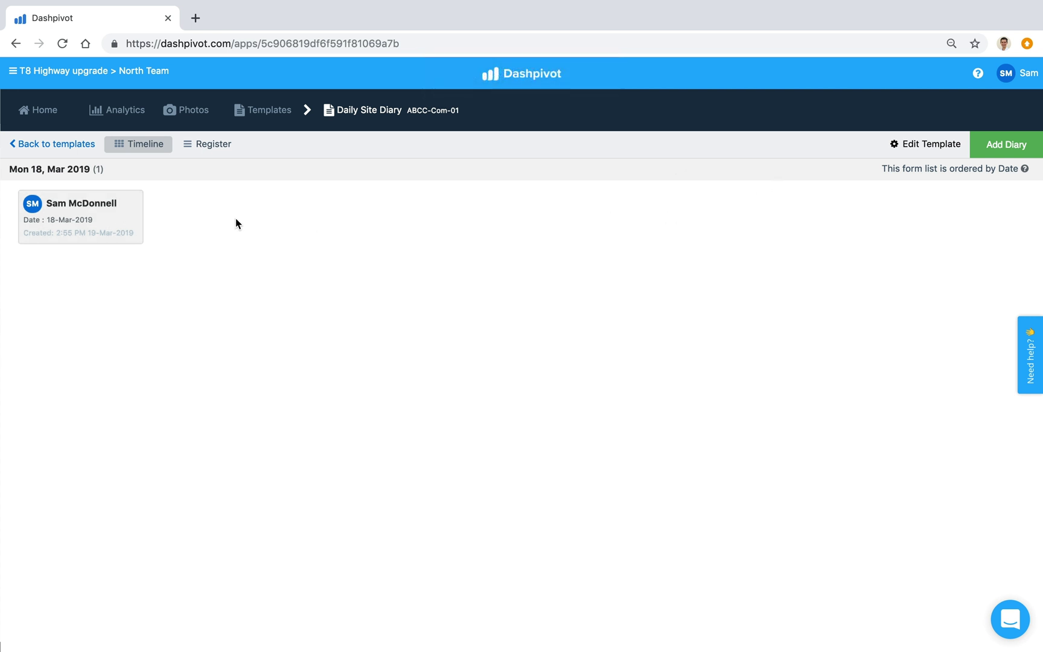
# Check the tables in the existing 18-Mar-2019 diary and delete that form
pyautogui.click(73, 214)
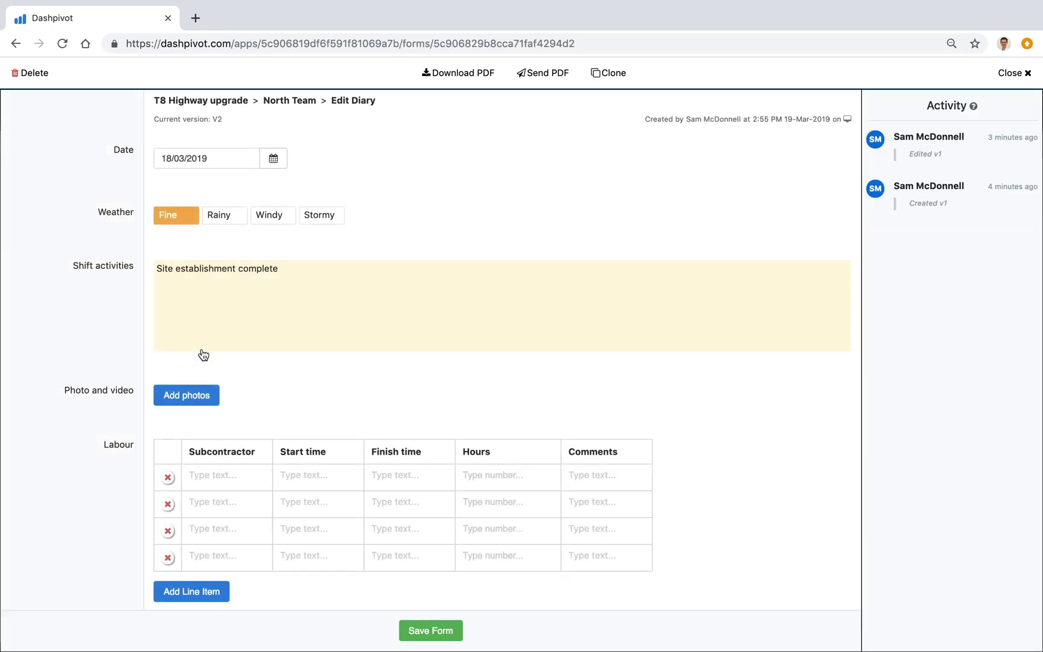
pyautogui.scroll(-4, 181, 393)
pyautogui.scroll(-1, 159, 426)
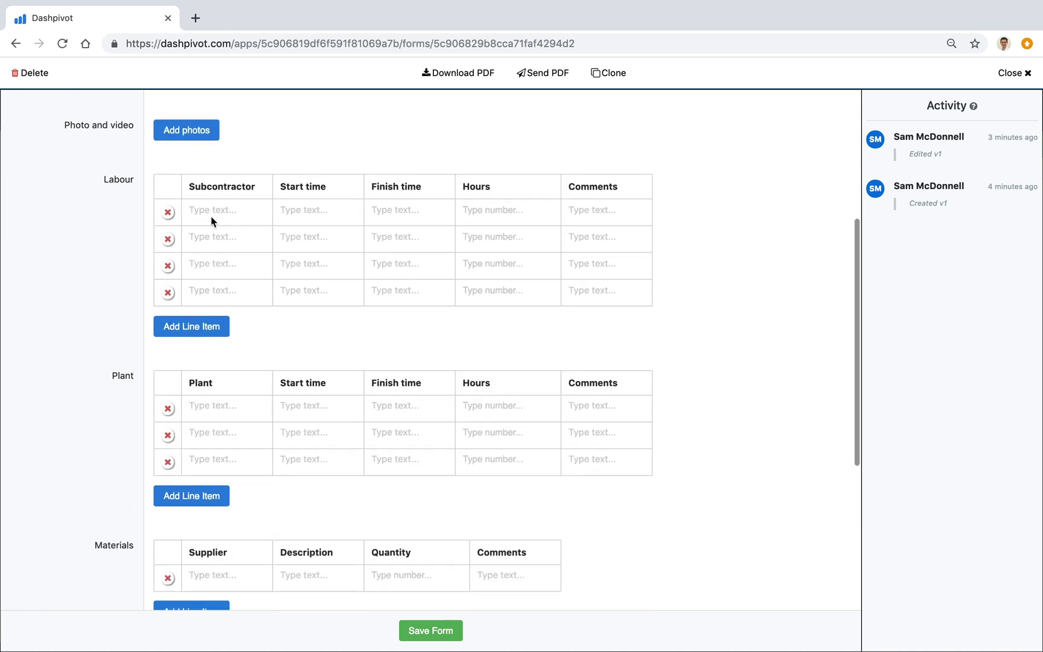
pyautogui.click(34, 76)
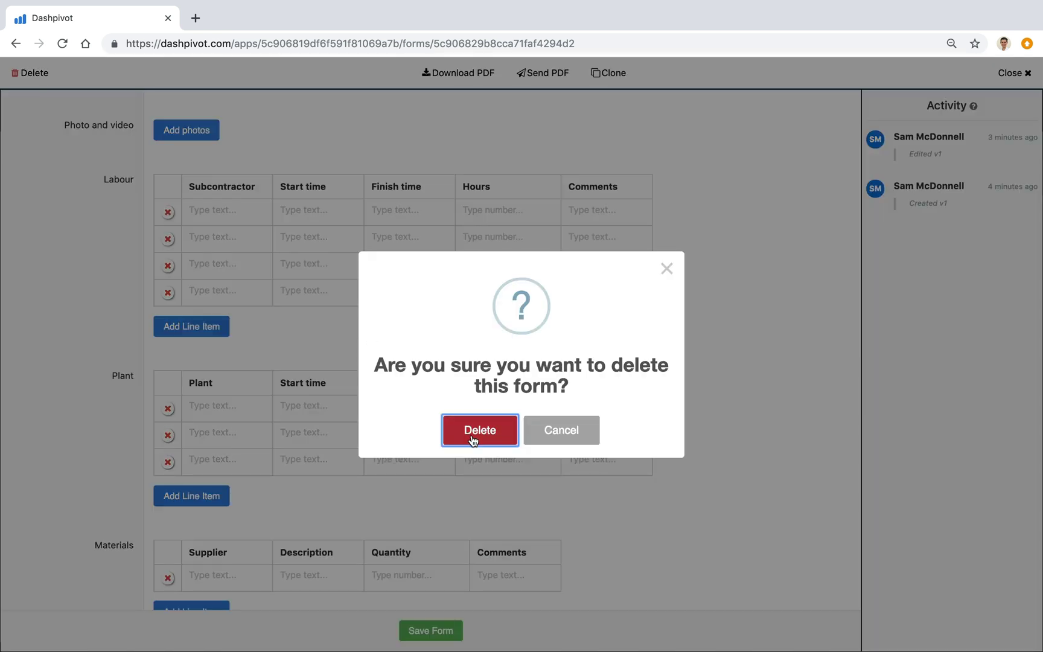
pyautogui.click(474, 432)
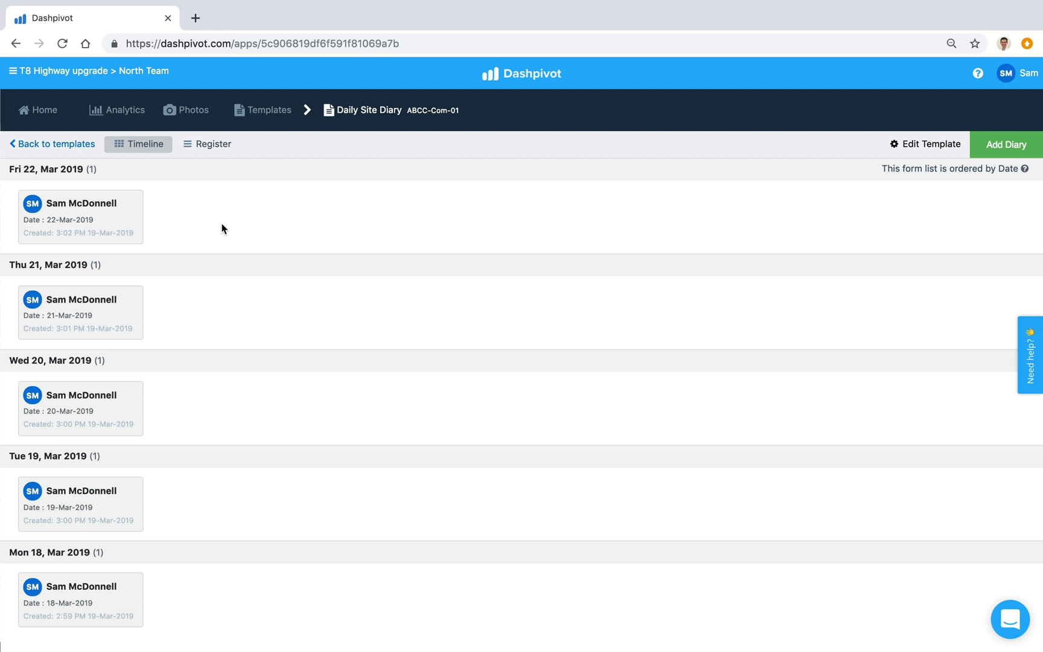
# Download the 22-Mar-2019 diary as a PDF and open the downloaded zip file
pyautogui.click(96, 222)
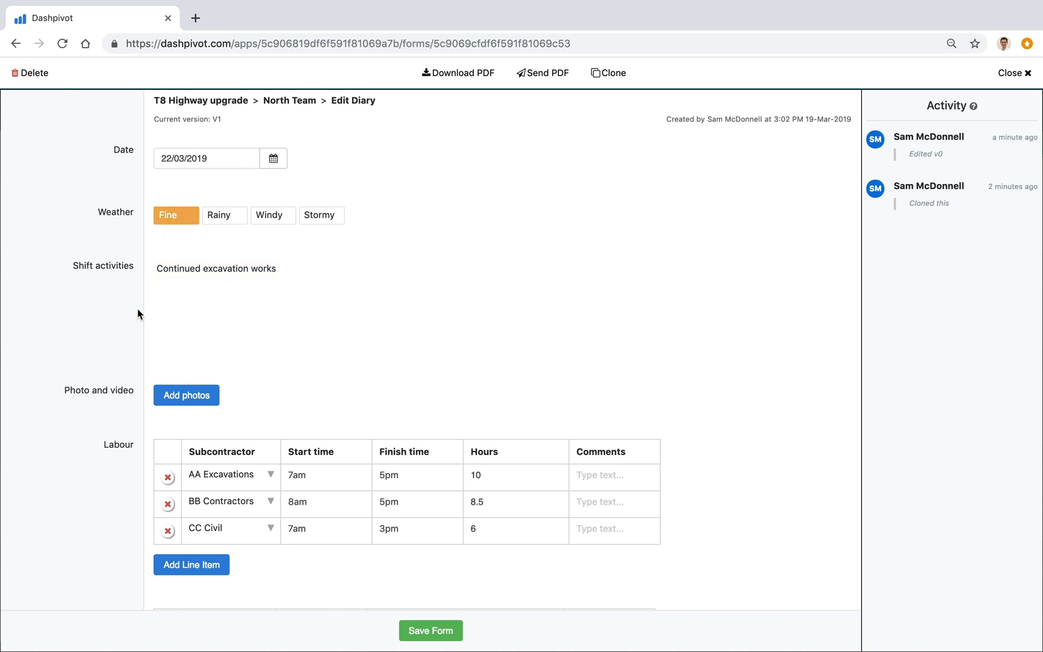
pyautogui.scroll(-5, 145, 513)
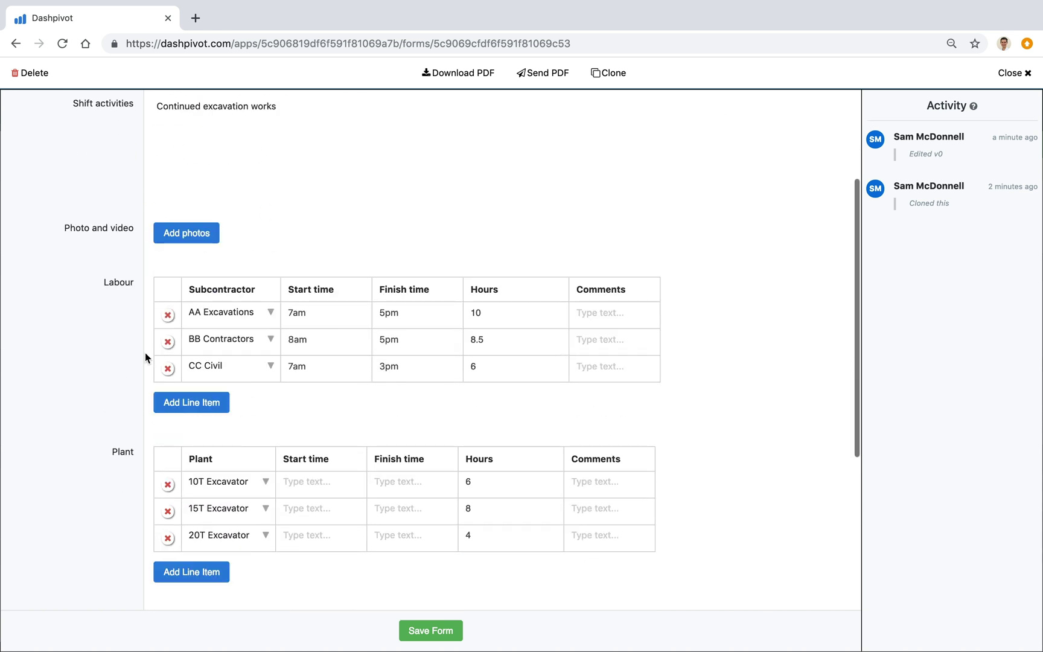
pyautogui.scroll(5, 125, 326)
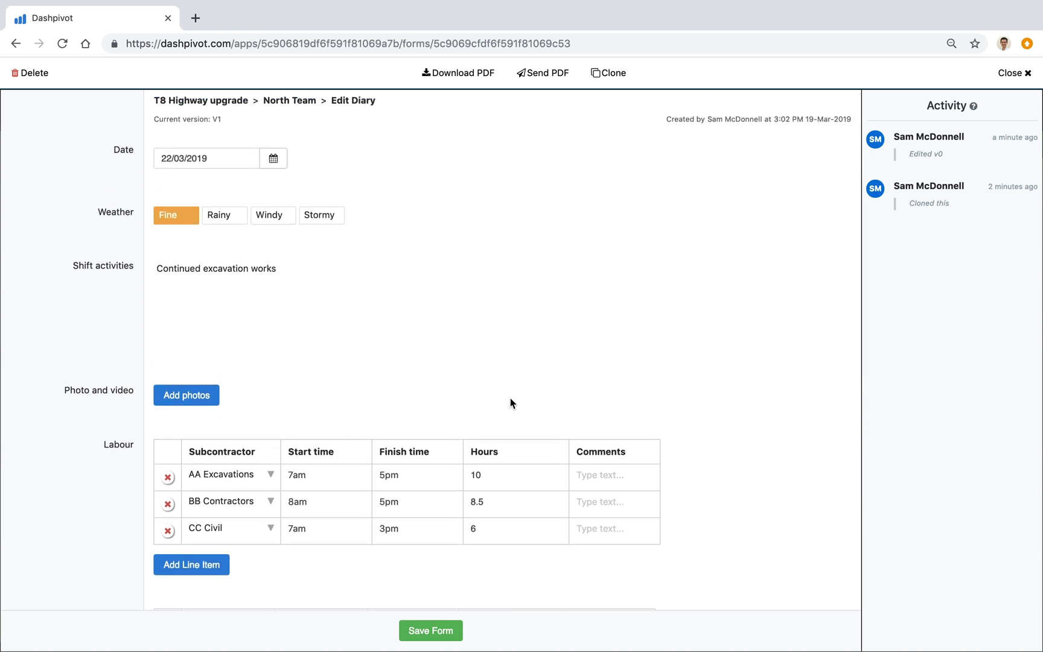
pyautogui.click(460, 82)
pyautogui.click(76, 633)
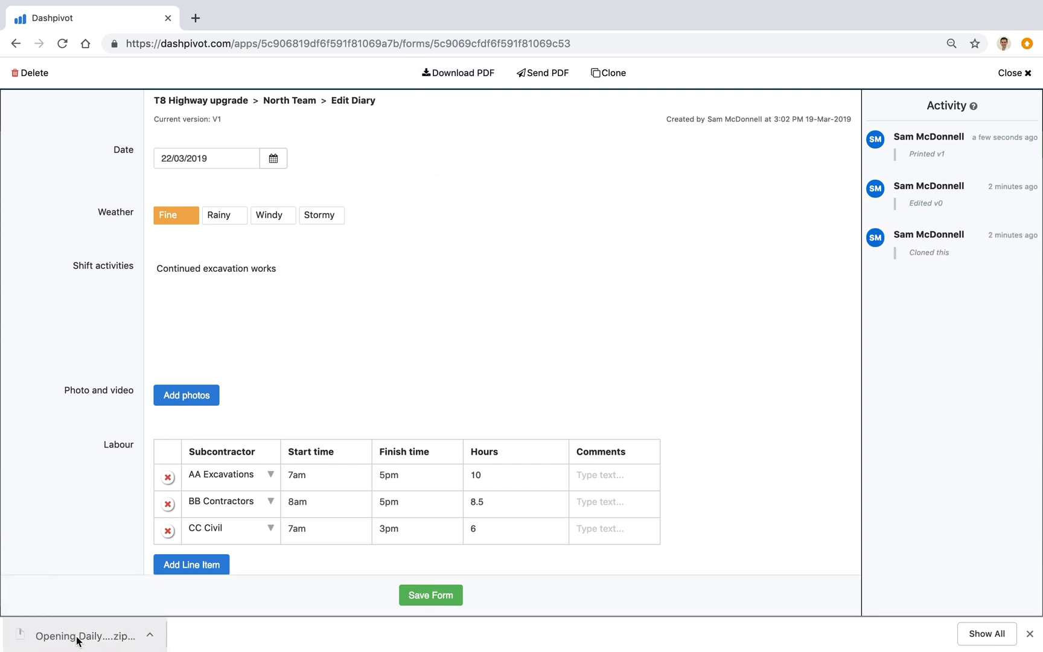
# Move the extracted 2019-03-19-T8 Highway upgrade-Daily Site Diary-5.pdf onto the desktop and open it in Acrobat
pyautogui.press('F11')
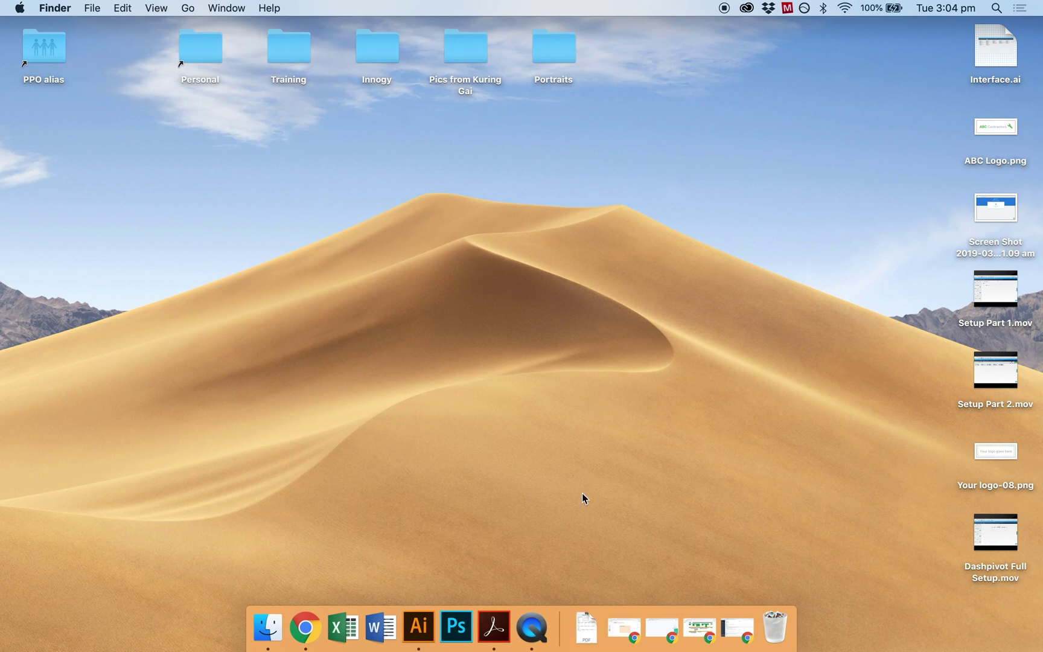
pyautogui.click(585, 627)
pyautogui.moveTo(589, 565); pyautogui.dragTo(563, 369)
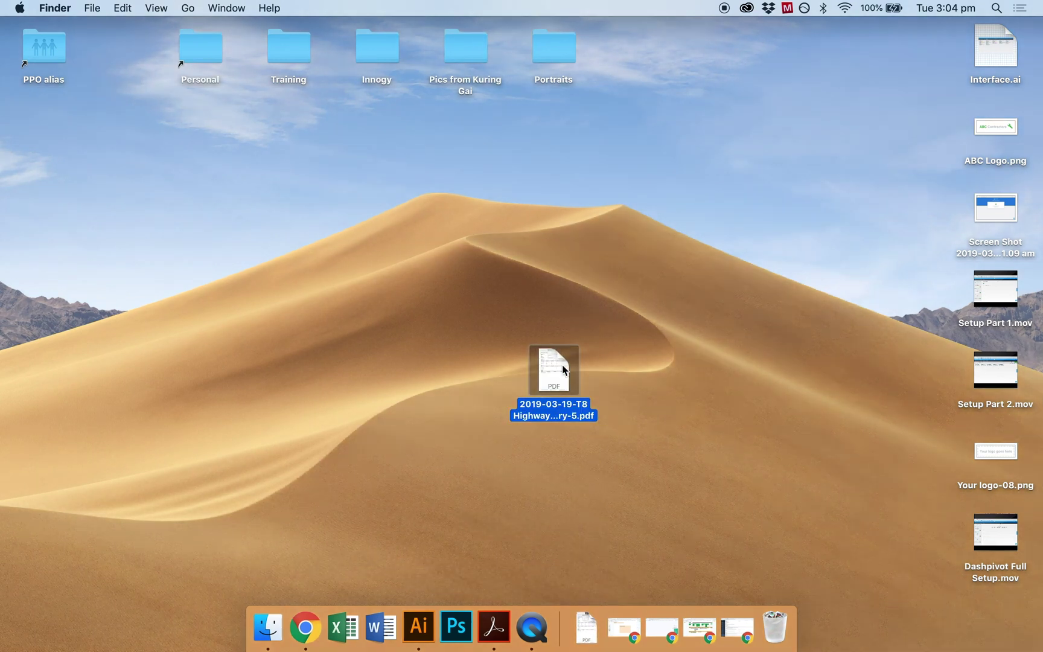
pyautogui.doubleClick(562, 369)
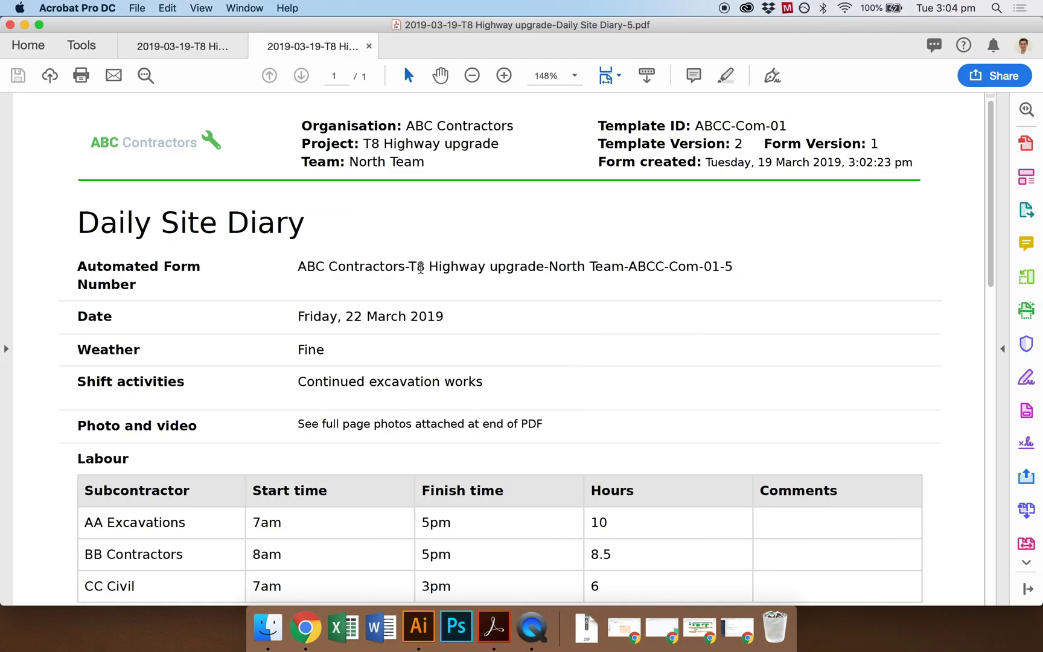
# Examine the diary PDF's header, form number, Labour, Plant and Materials tables, signature and footer
pyautogui.scroll(-5, 416, 268)
pyautogui.scroll(-3, 417, 268)
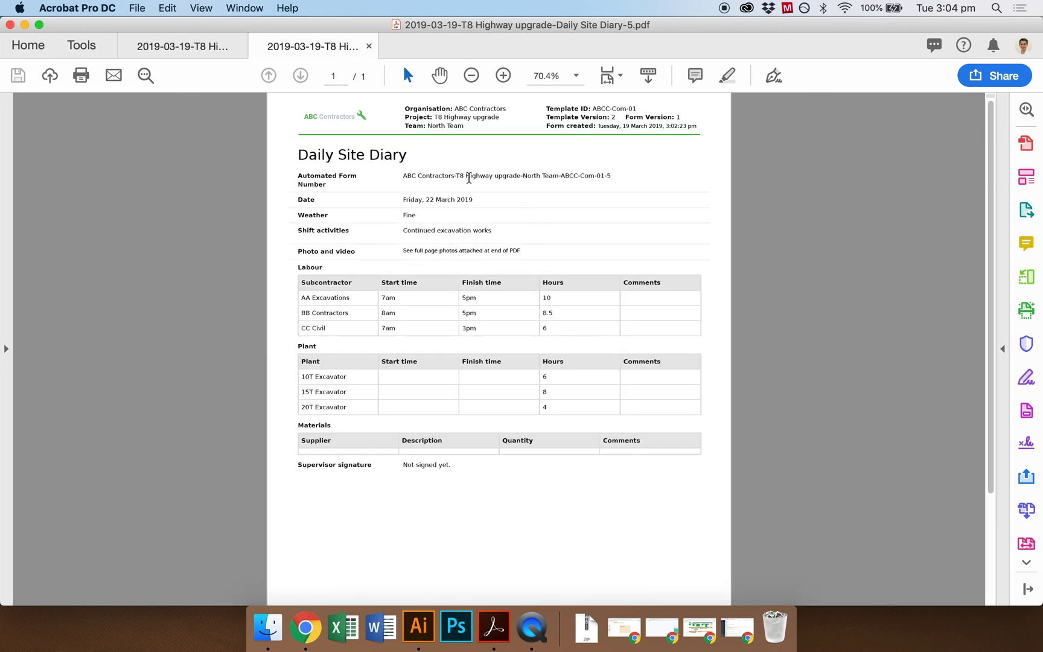
pyautogui.scroll(3, 341, 113)
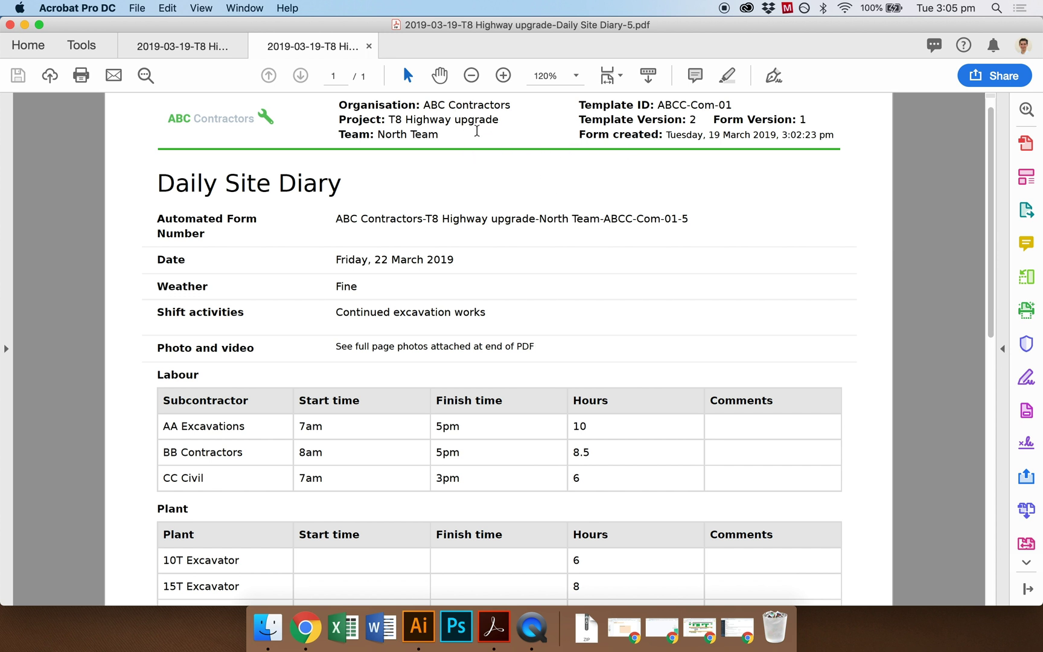
pyautogui.scroll(-10, 480, 270)
pyautogui.scroll(-8, 479, 270)
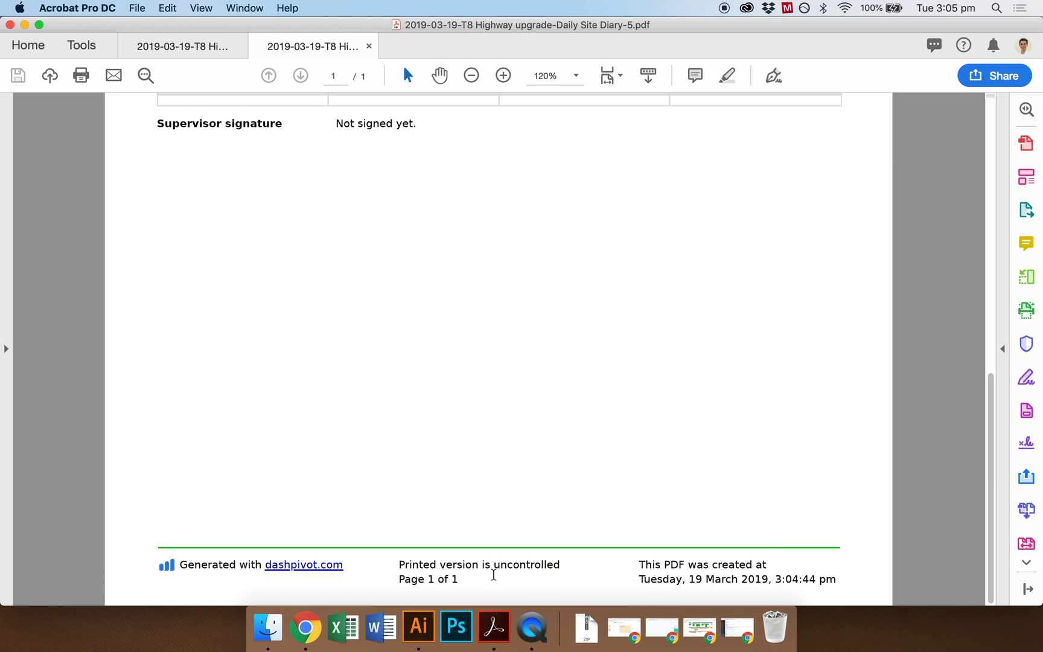
pyautogui.scroll(15, 486, 501)
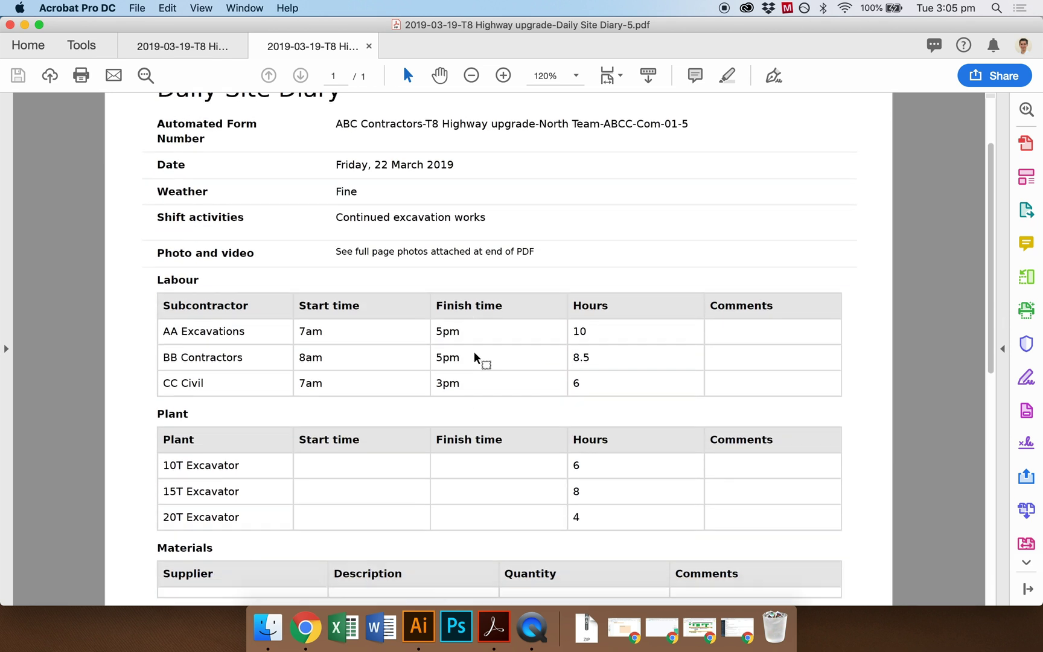
pyautogui.scroll(-1, 474, 357)
pyautogui.scroll(-2, 473, 355)
pyautogui.scroll(-1, 472, 344)
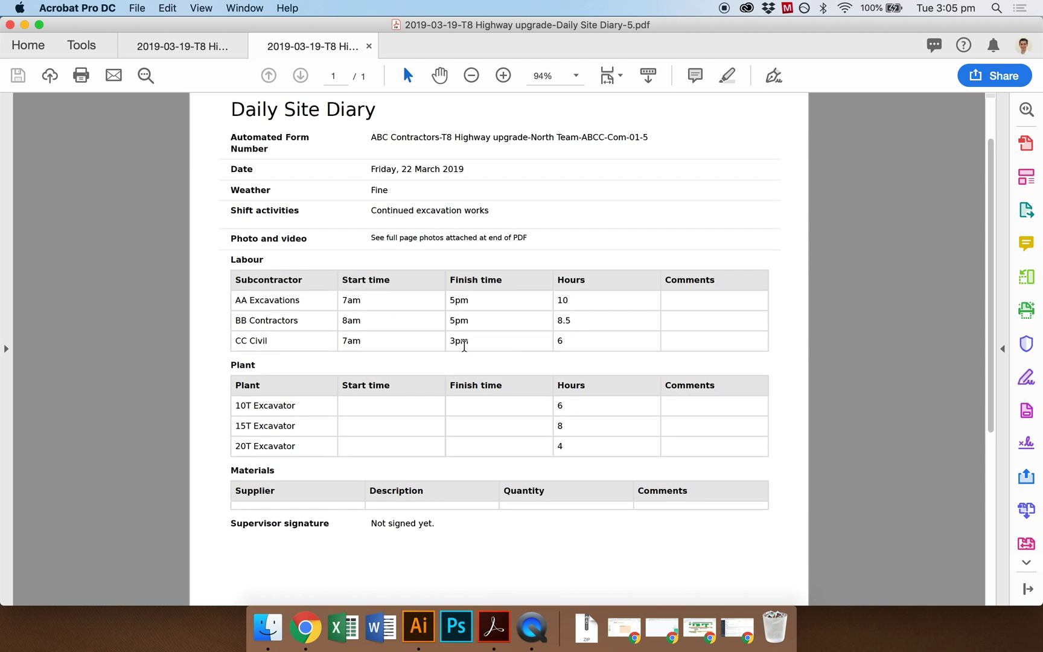
# Look back over the top of the diary PDF, then switch to Dashpivot in Chrome and close the 22-Mar-2019 diary form
pyautogui.scroll(1, 580, 308)
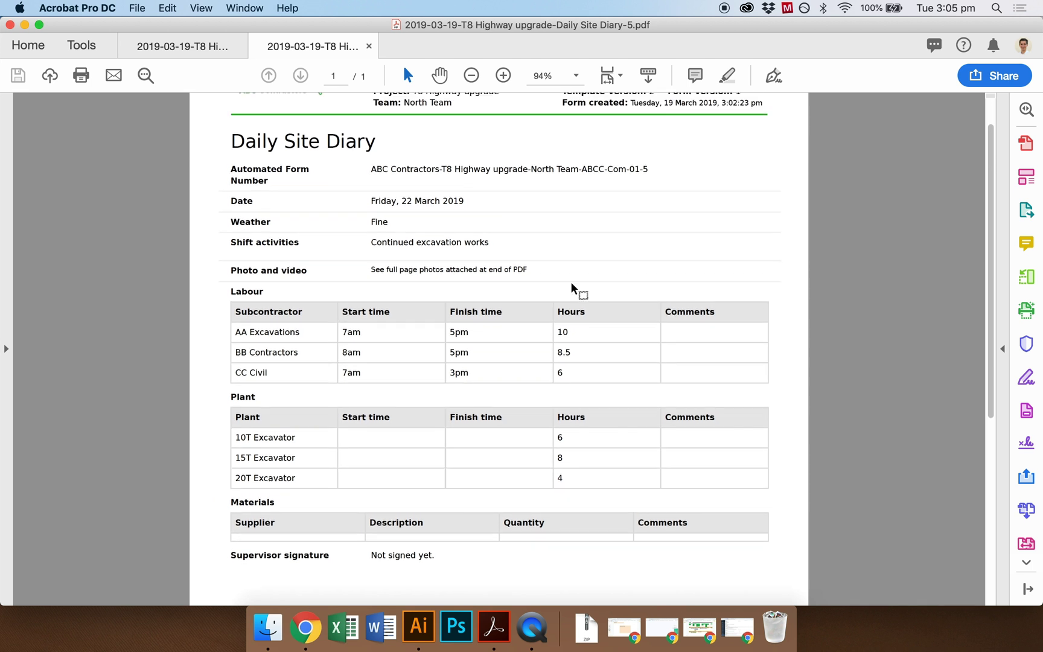
pyautogui.scroll(1, 573, 266)
pyautogui.scroll(1, 536, 249)
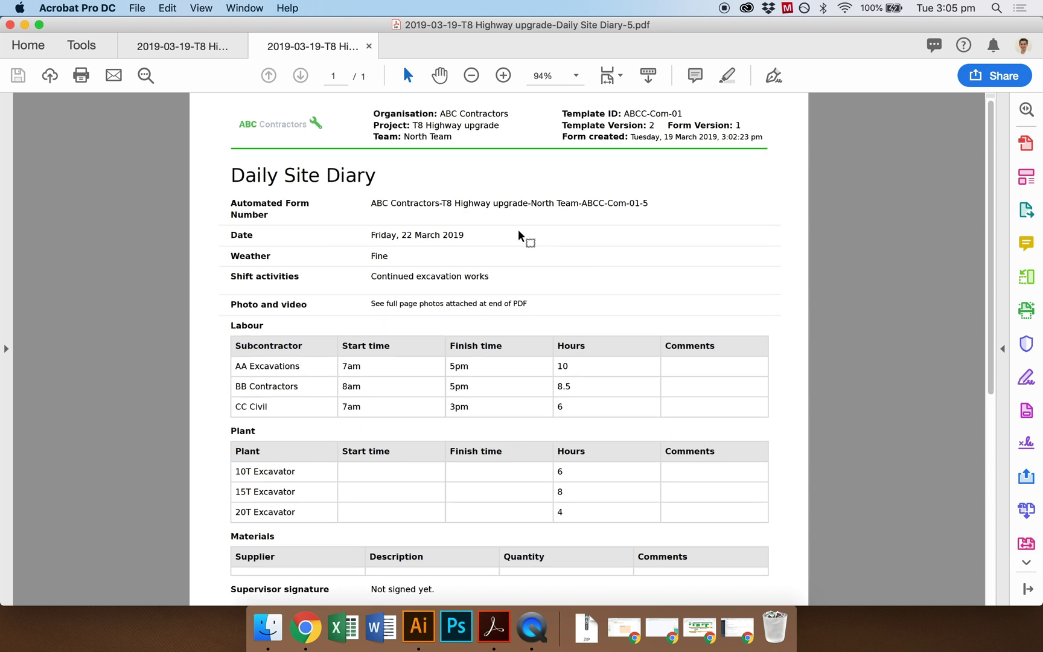
pyautogui.hotkey('ctrl', 'Left')
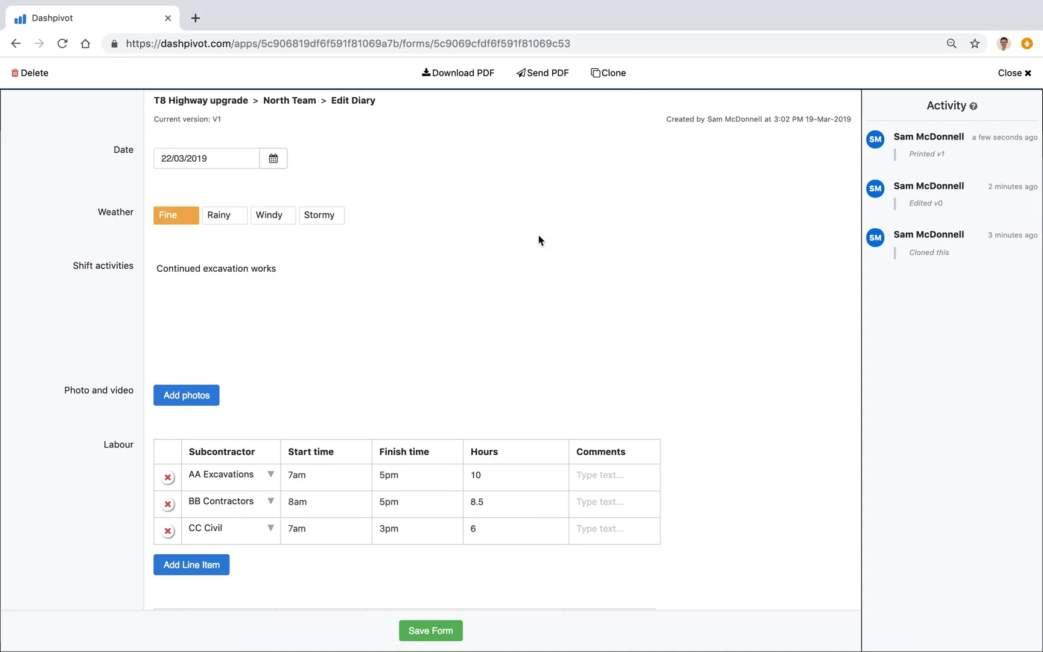
pyautogui.click(1006, 73)
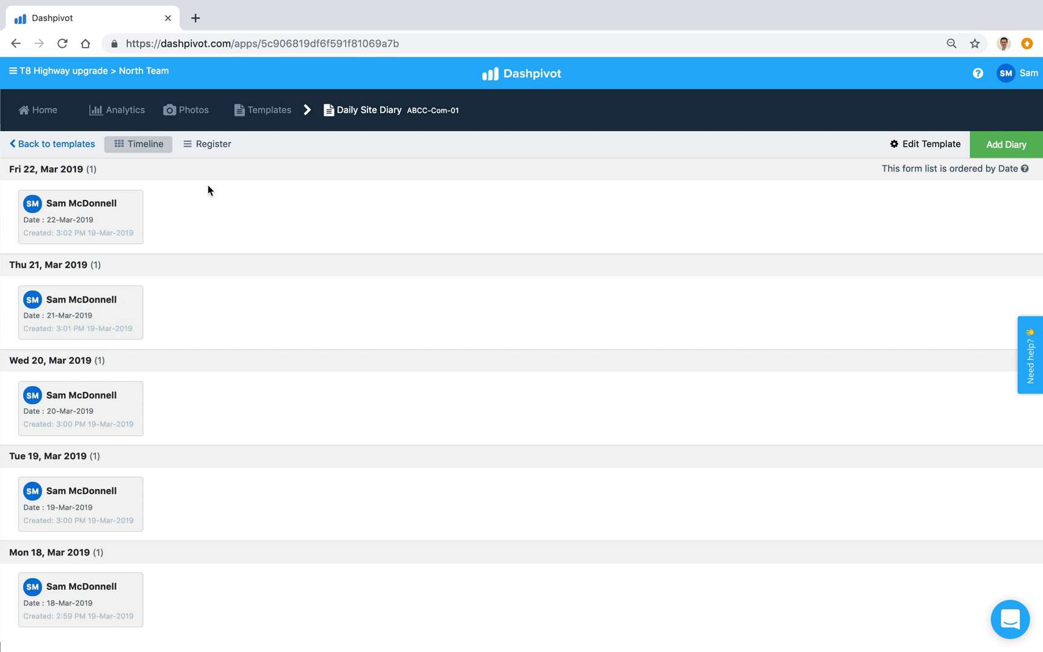
# Show the Daily Site Diary forms as a register and review the columns from creation details through the Labour hours
pyautogui.click(205, 144)
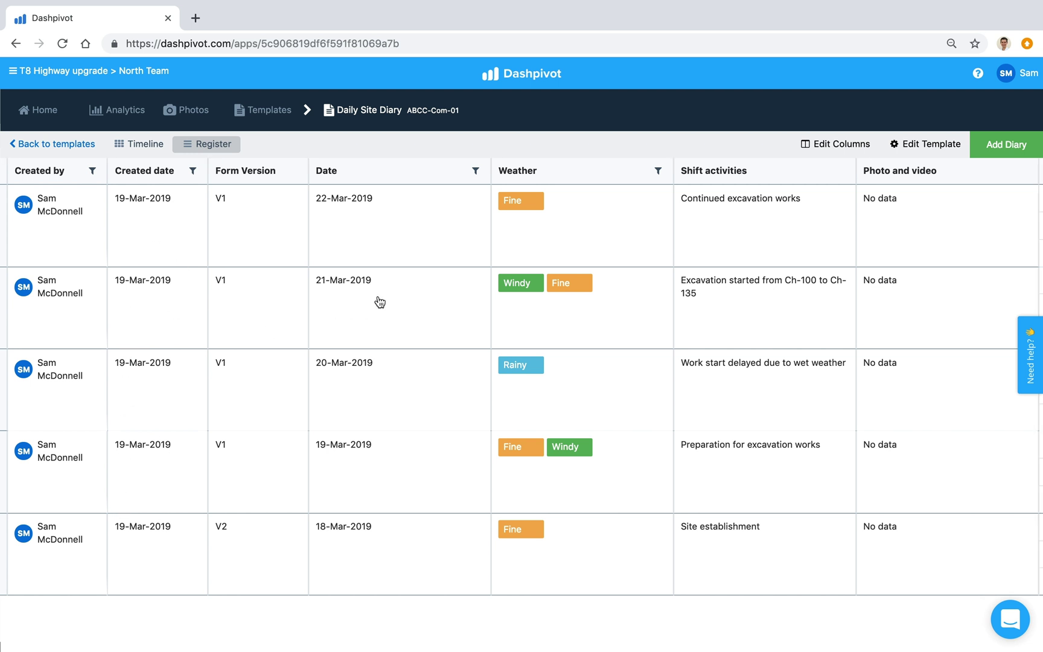
pyautogui.hscroll(5, 379, 302)
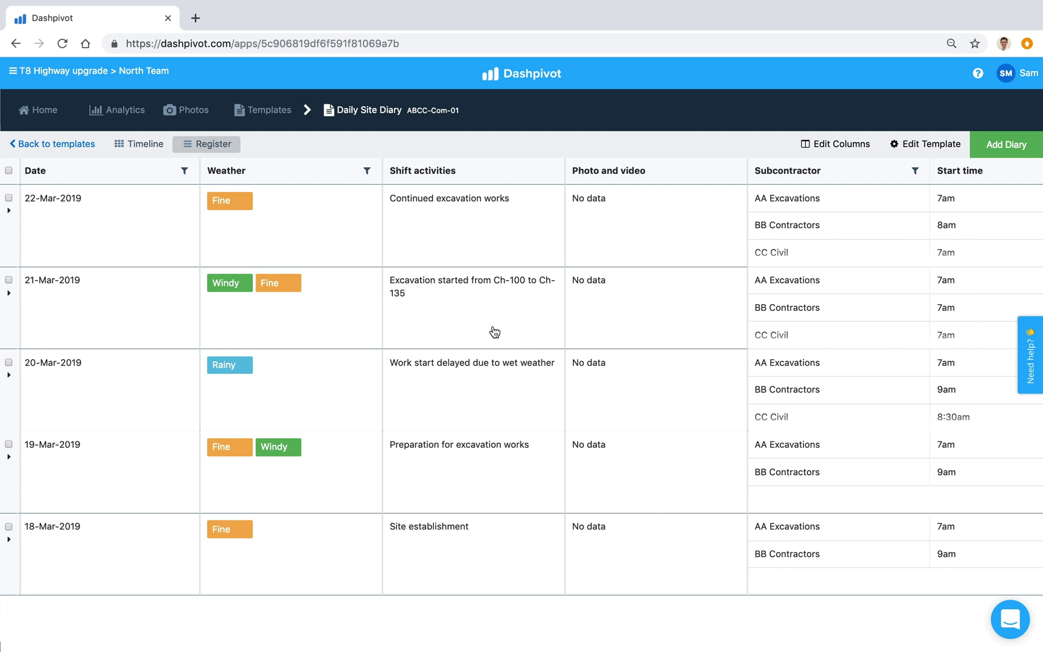
pyautogui.hscroll(10, 492, 331)
pyautogui.hscroll(1, 486, 328)
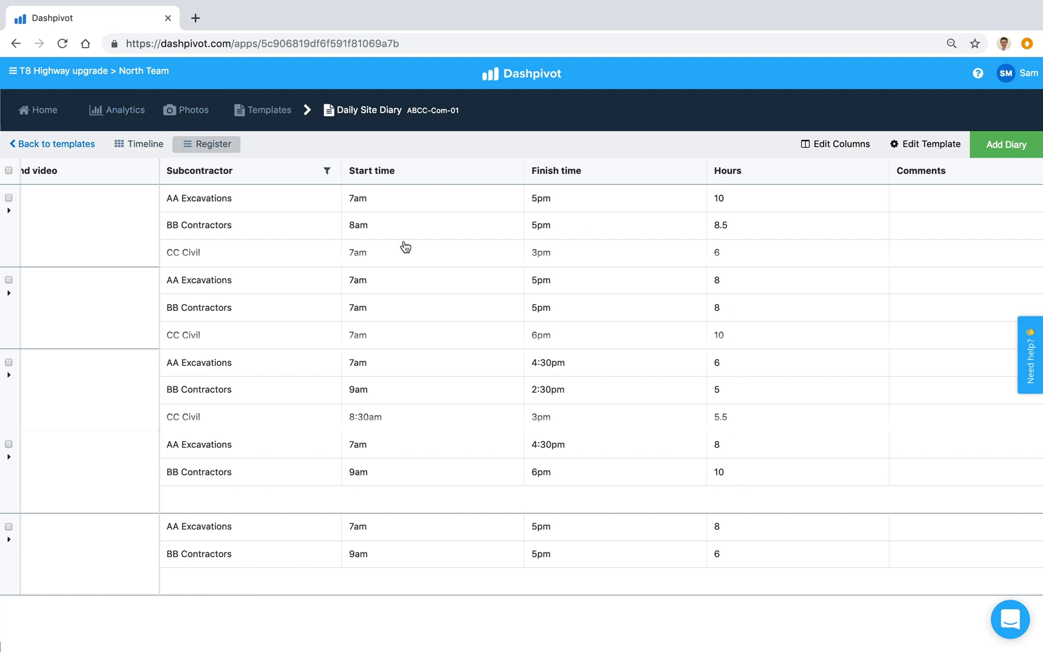
pyautogui.hscroll(-10, 403, 247)
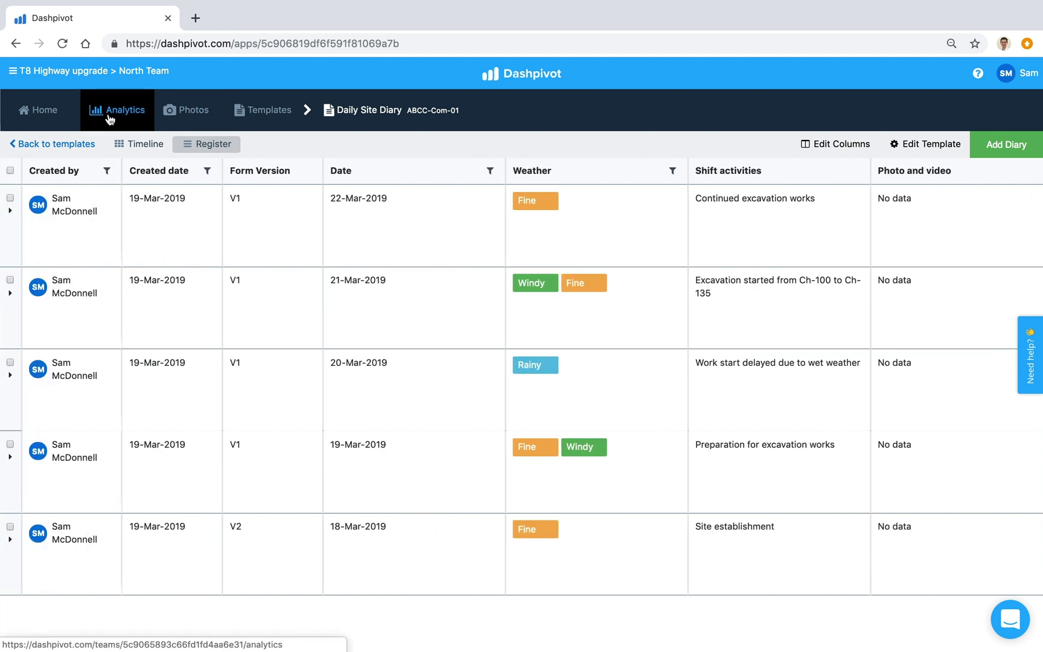
# Create an analytics dashboard named Labour hours for the T8 Highway upgrade North Team
pyautogui.click(109, 118)
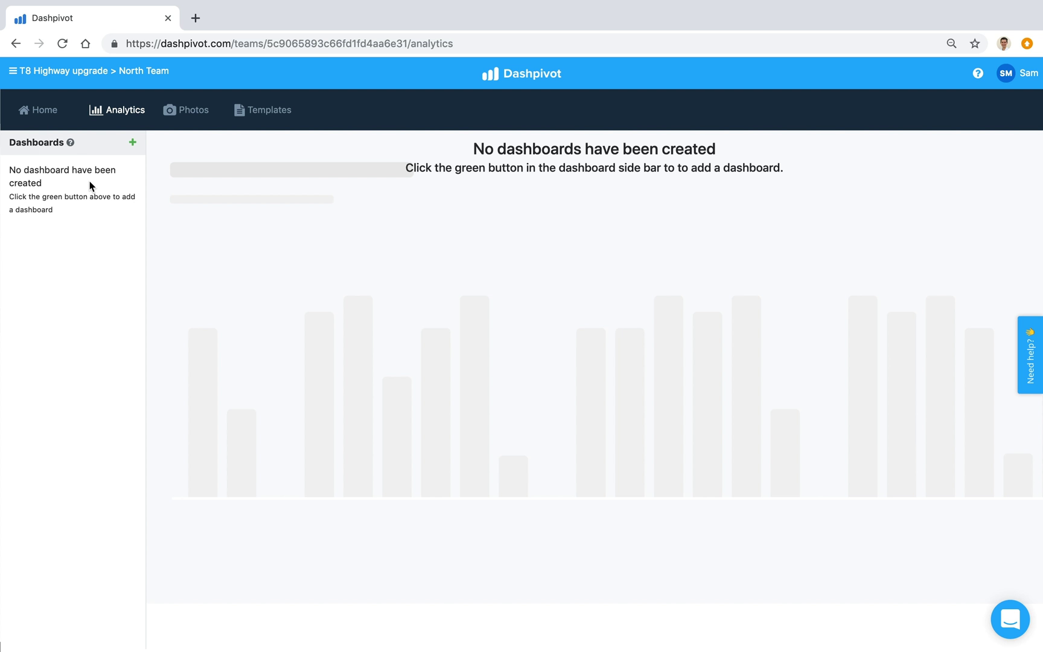
pyautogui.click(132, 143)
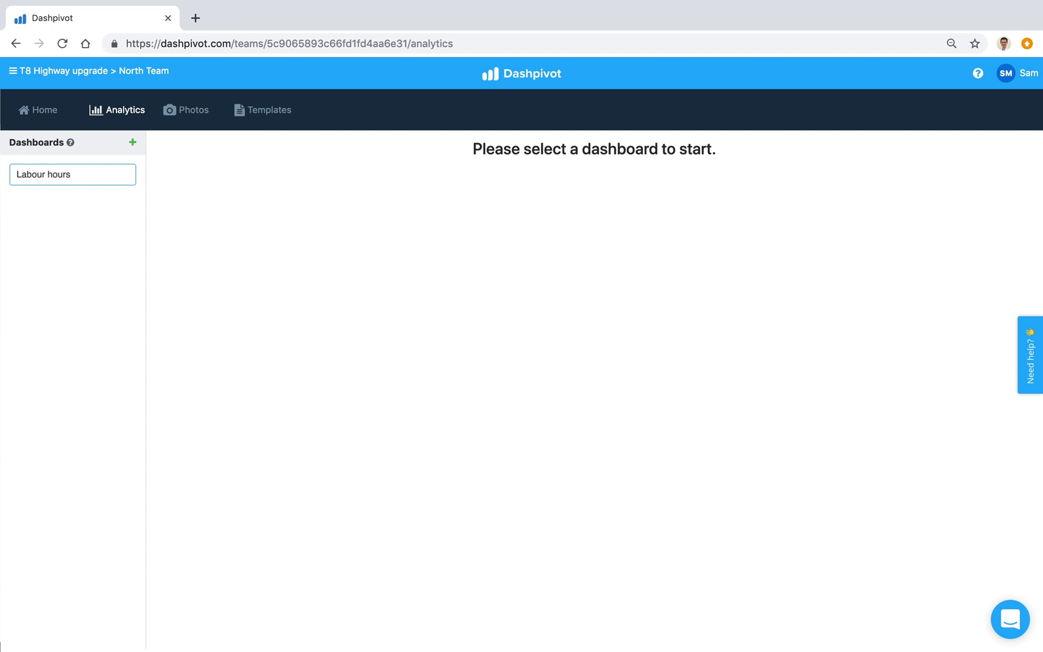
pyautogui.press('Return')
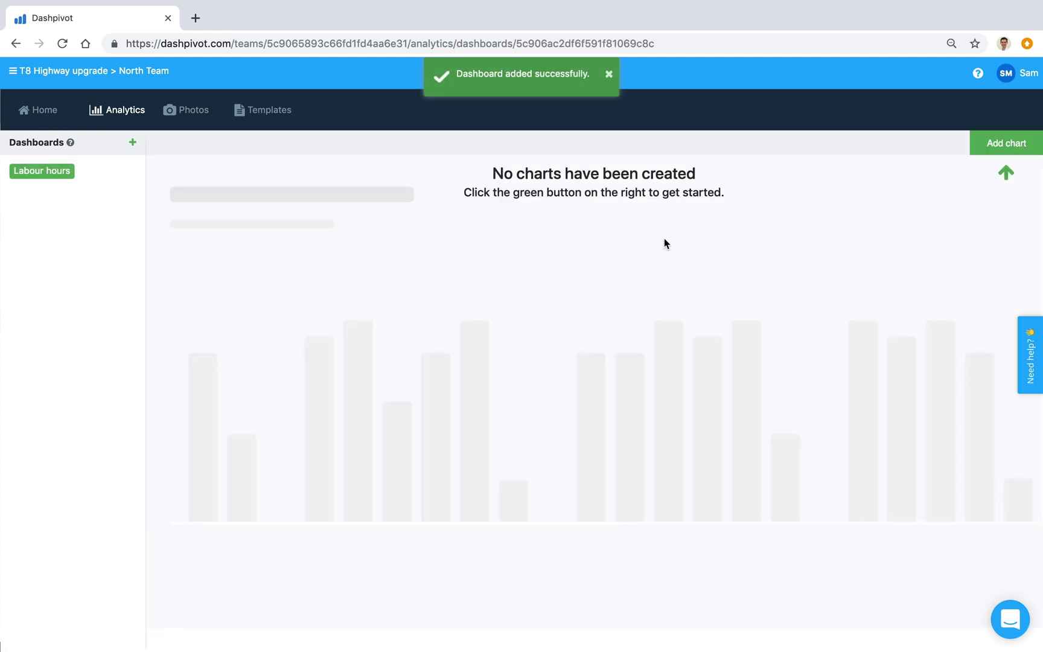
# Add a Quantity chart to the dashboard, sourced from the Daily Site Diary template's Labour table and Hours column
pyautogui.click(1009, 146)
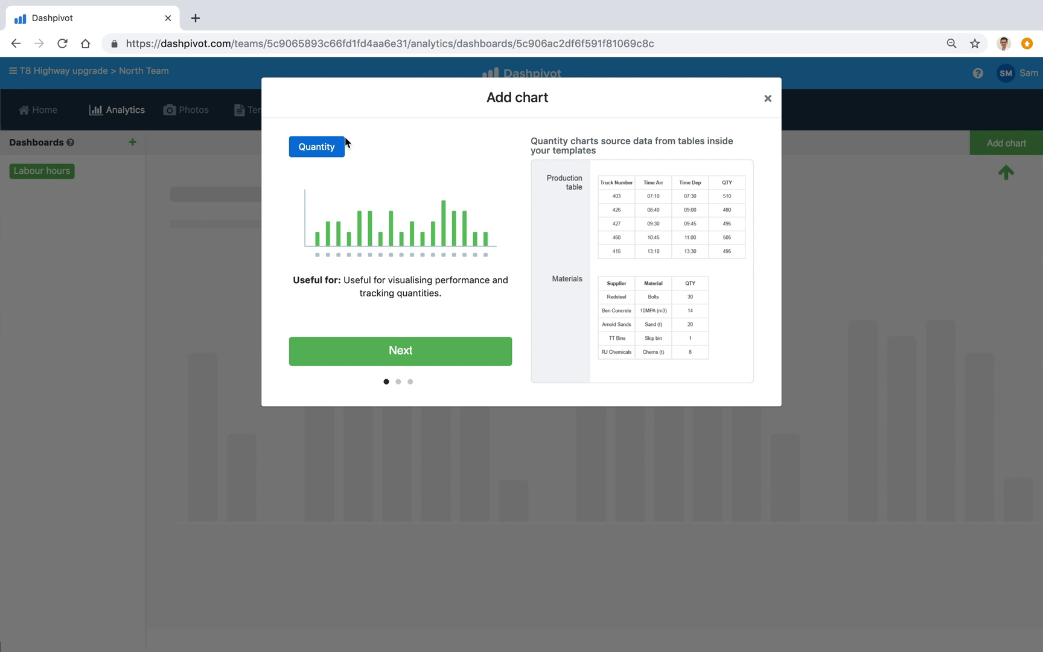
pyautogui.click(364, 352)
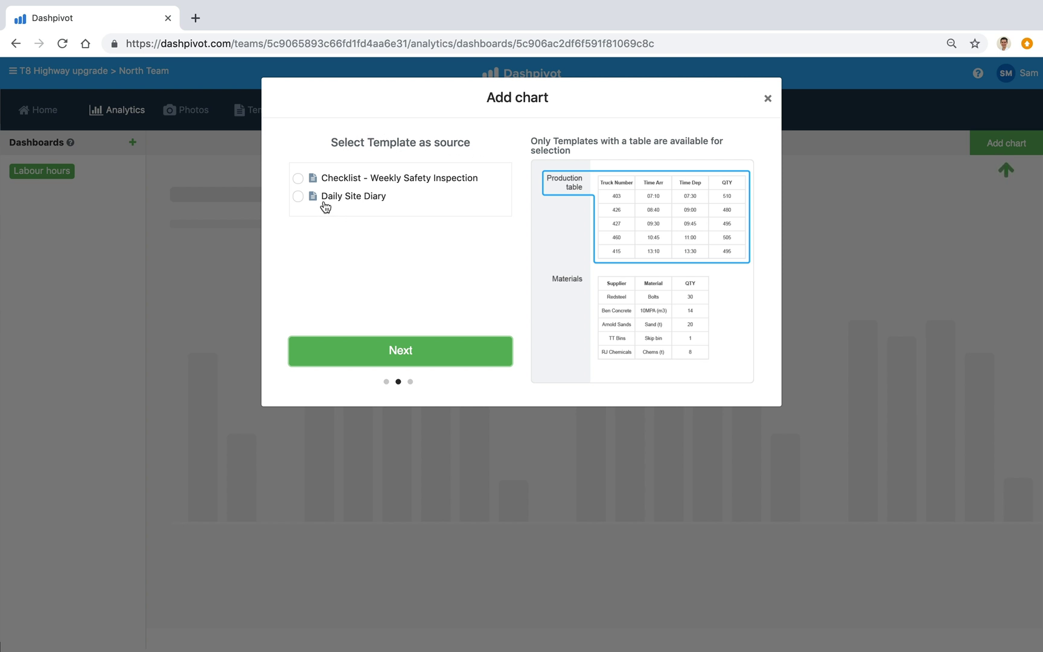
pyautogui.click(298, 196)
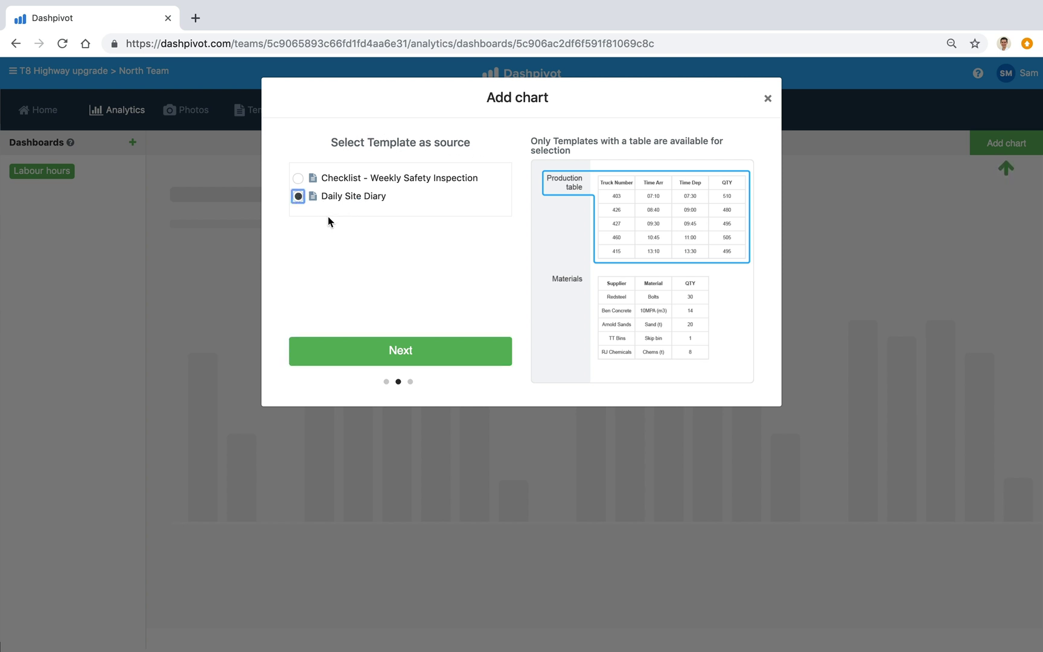
pyautogui.click(431, 353)
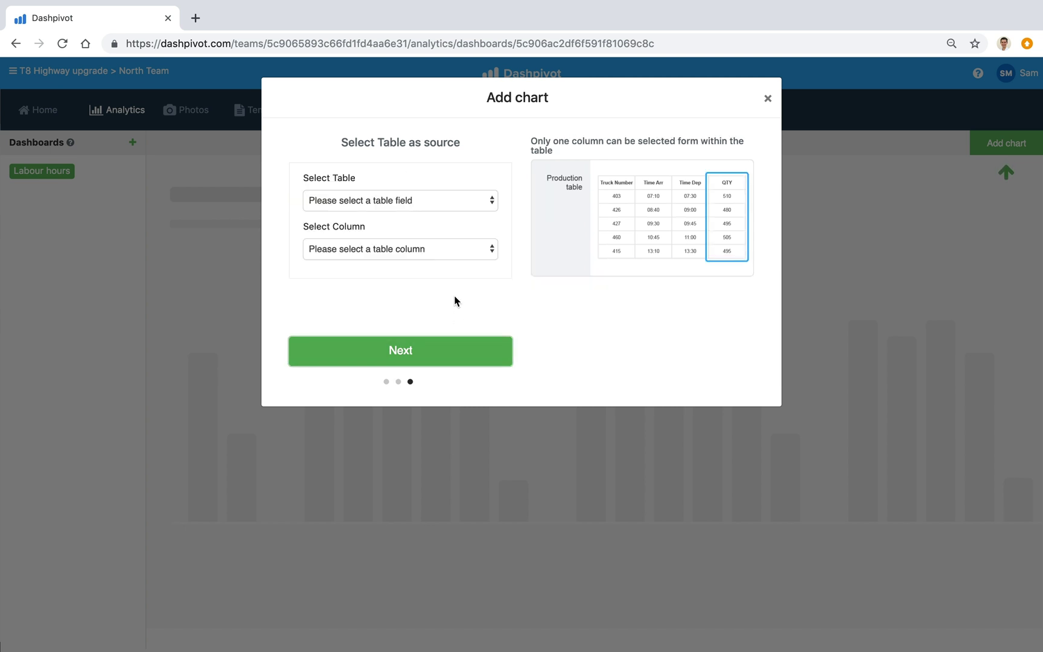
pyautogui.click(407, 201)
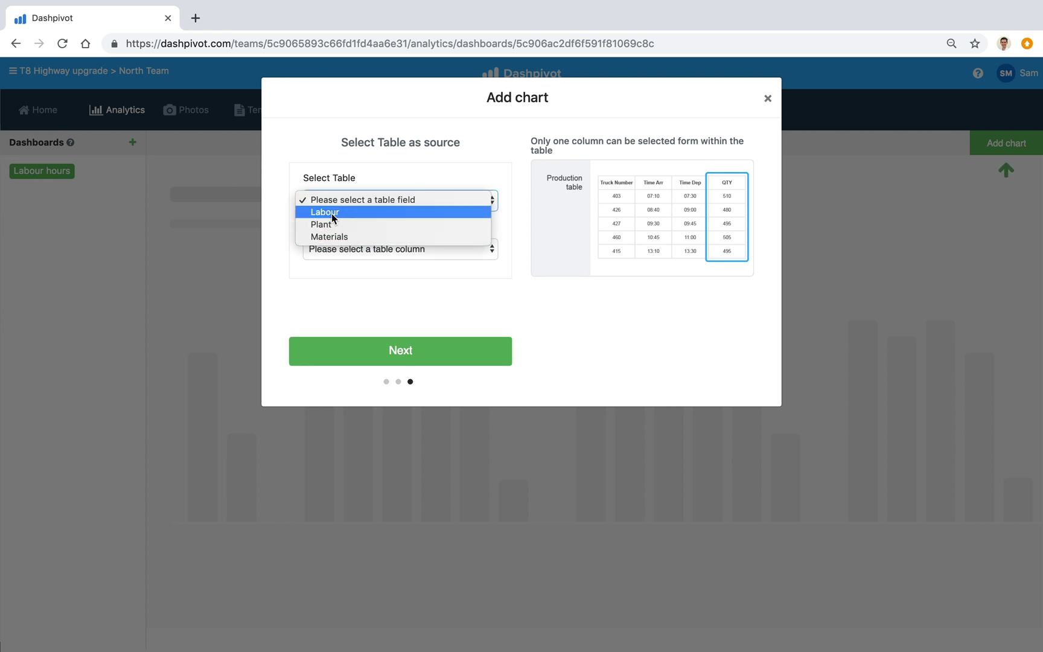
pyautogui.click(353, 212)
pyautogui.click(380, 249)
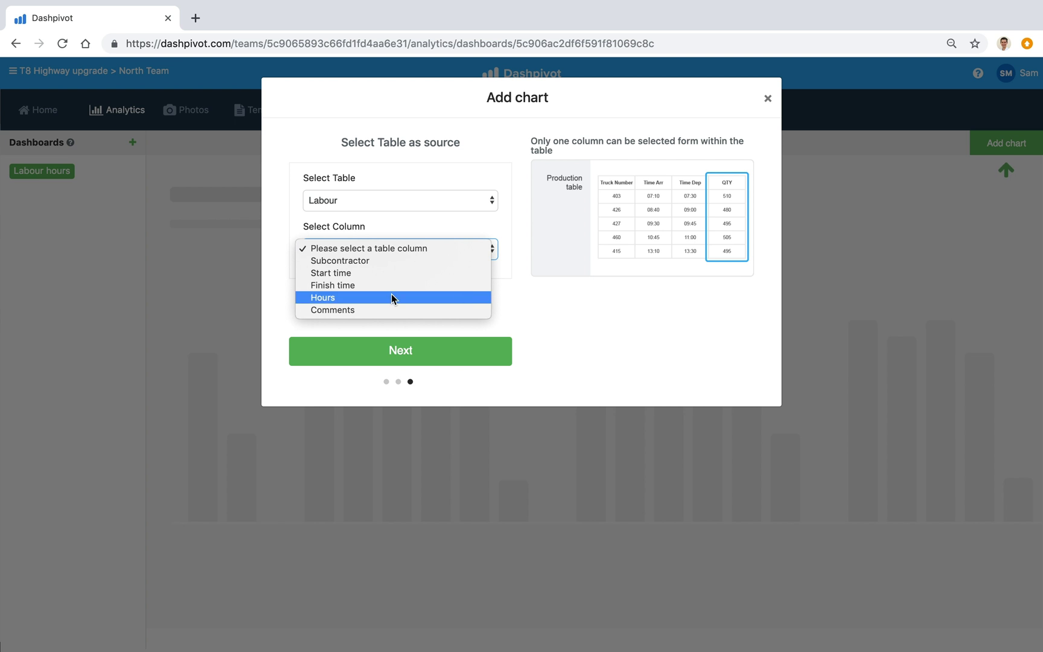
pyautogui.click(334, 299)
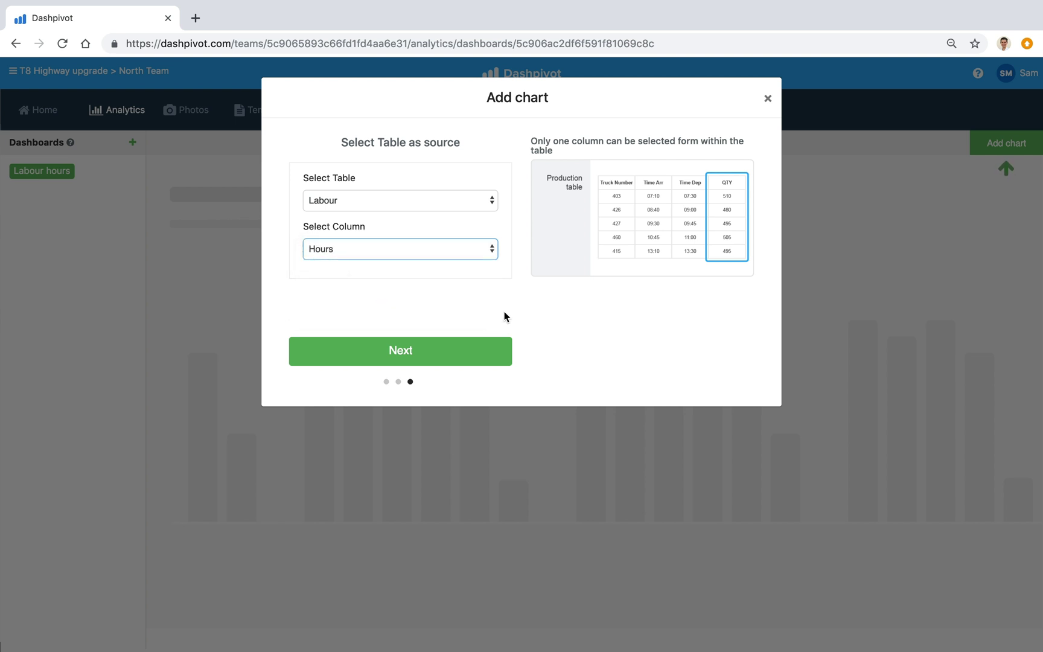
pyautogui.click(391, 357)
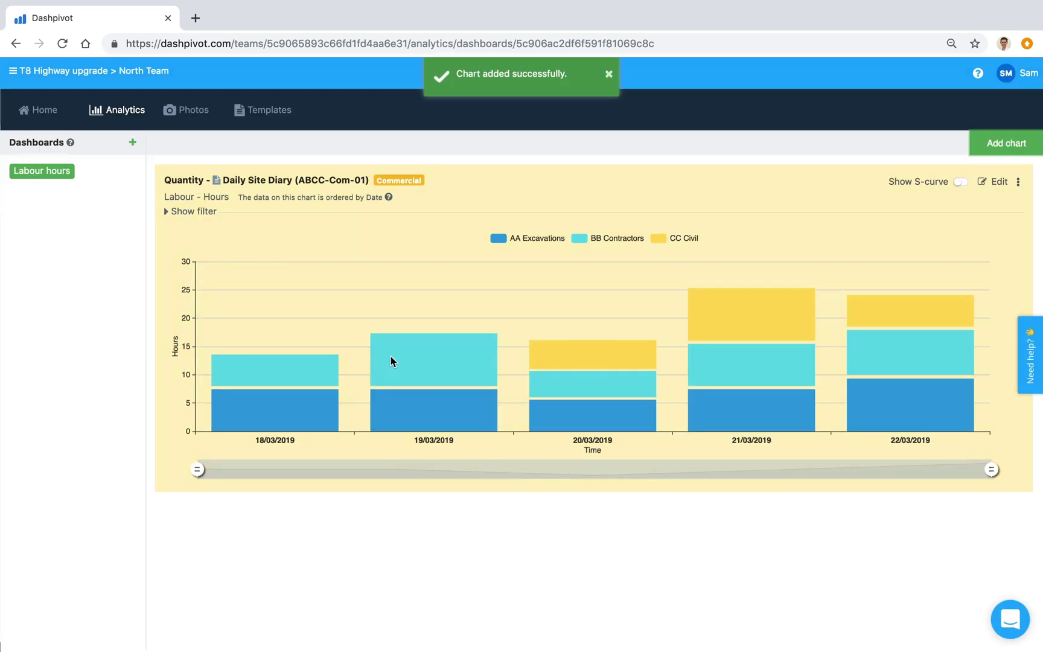
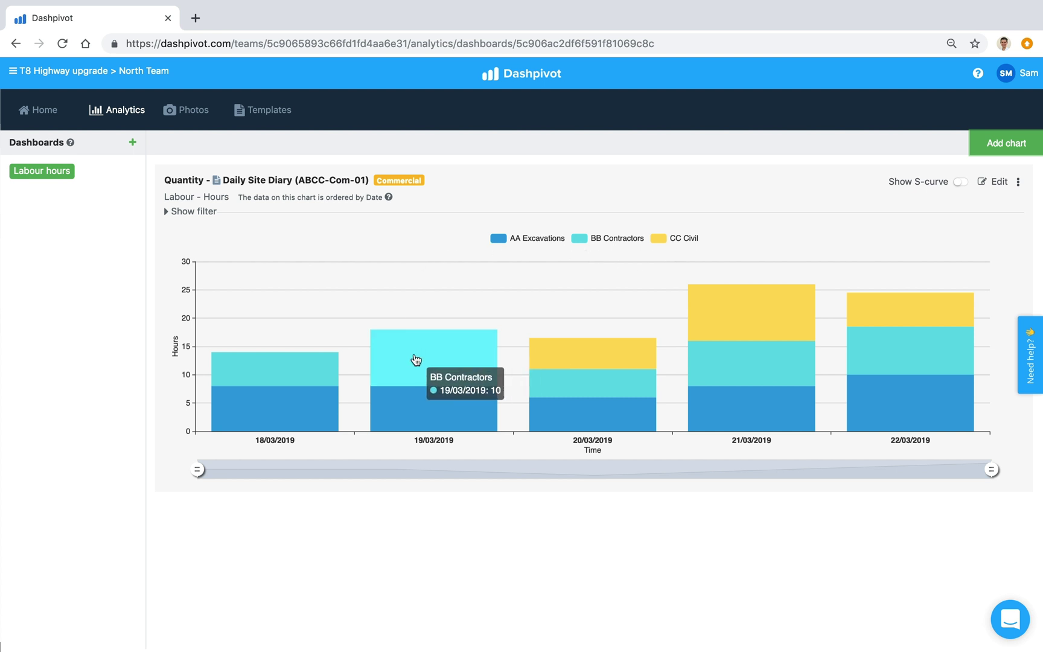
# Inspect the subcontractor hours in the chart's 19/03/2019 and 20/03/2019 bars
pyautogui.moveTo(413, 400)
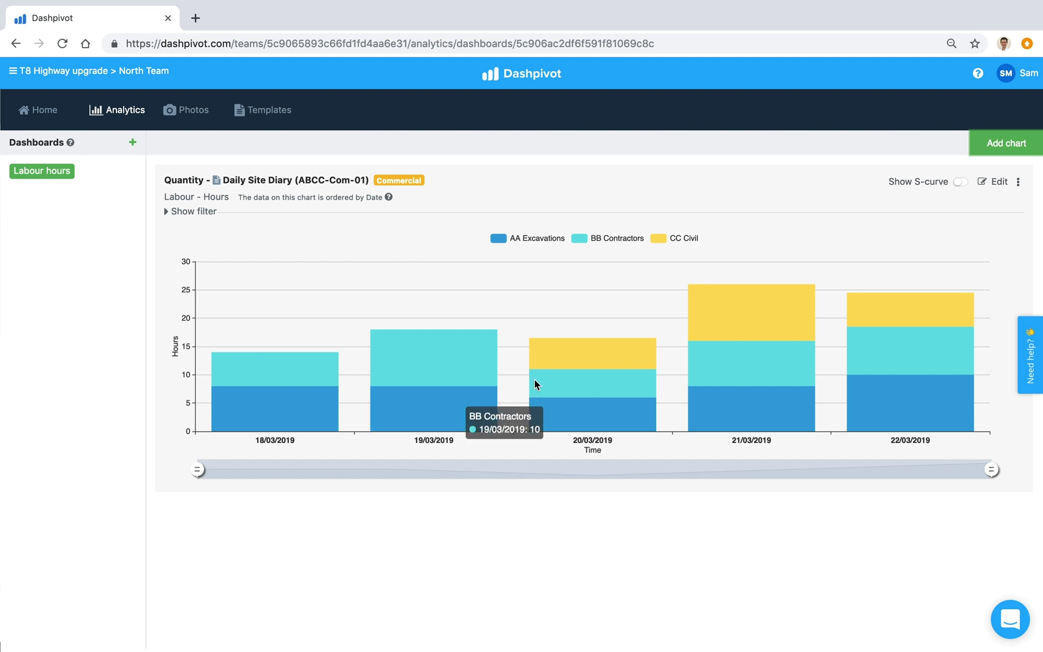
pyautogui.moveTo(594, 399)
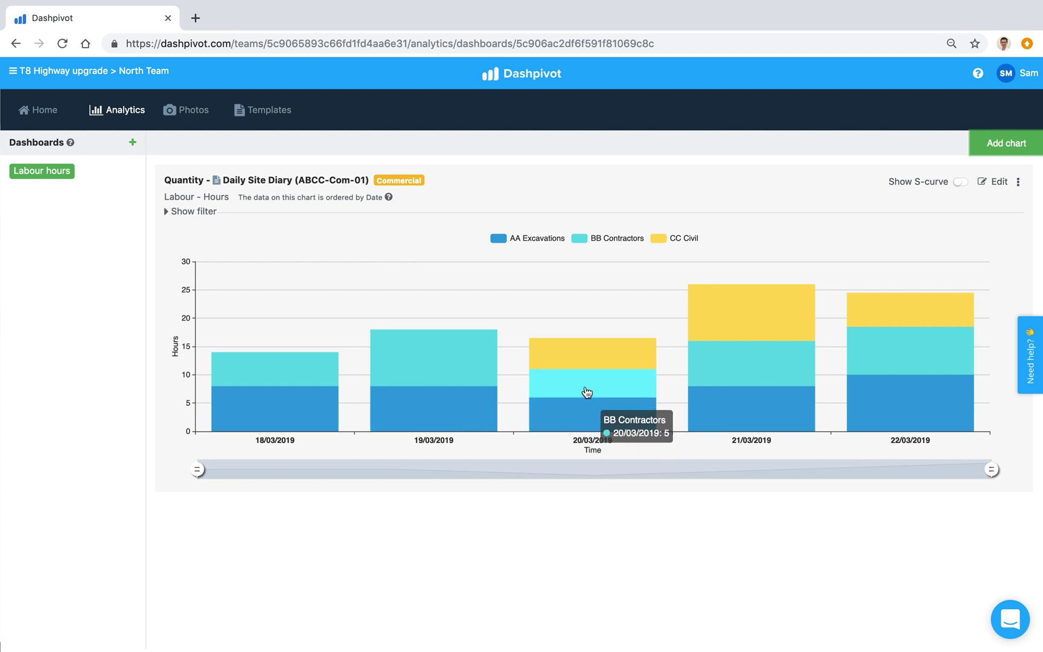
pyautogui.moveTo(584, 354)
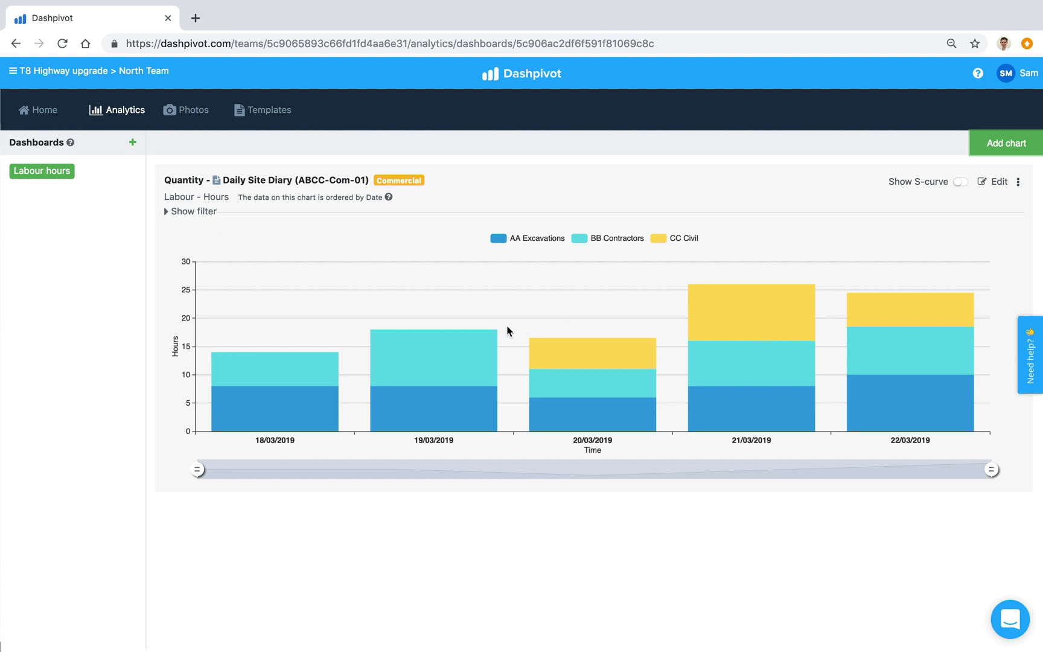
# Filter the labour hours chart so that Subcontractors equals AA Excavations
pyautogui.click(175, 211)
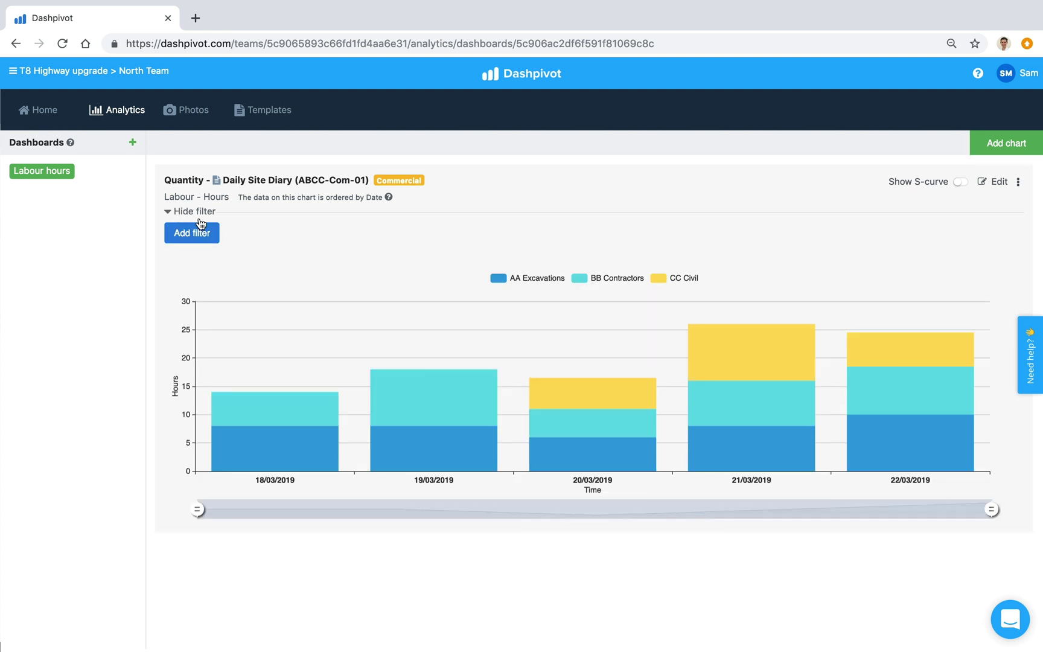
pyautogui.click(198, 229)
pyautogui.click(278, 236)
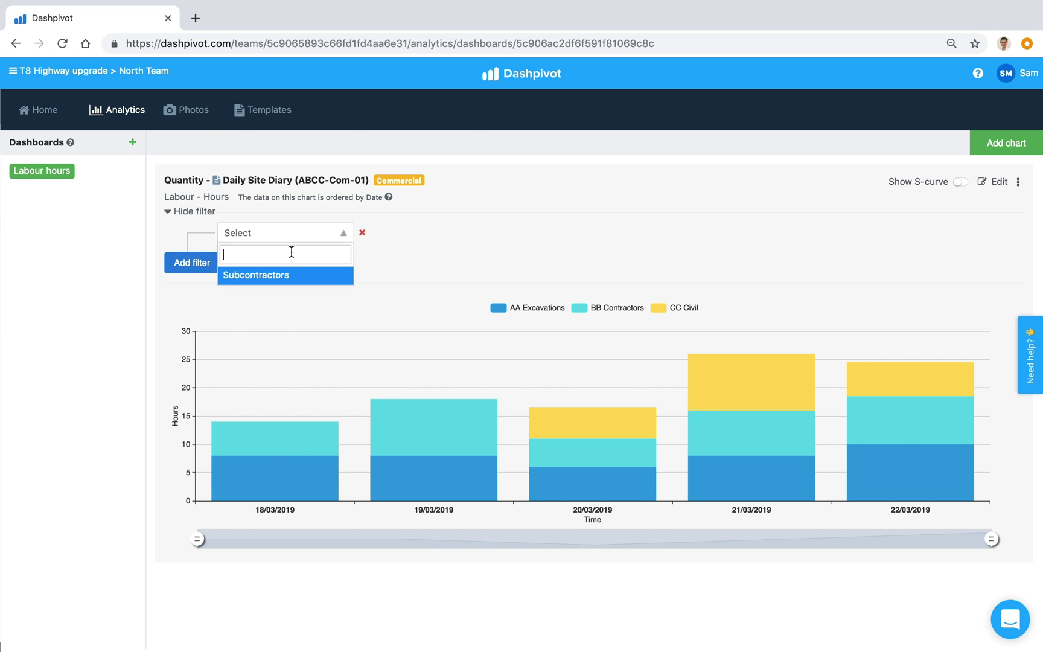
pyautogui.click(278, 277)
pyautogui.click(438, 234)
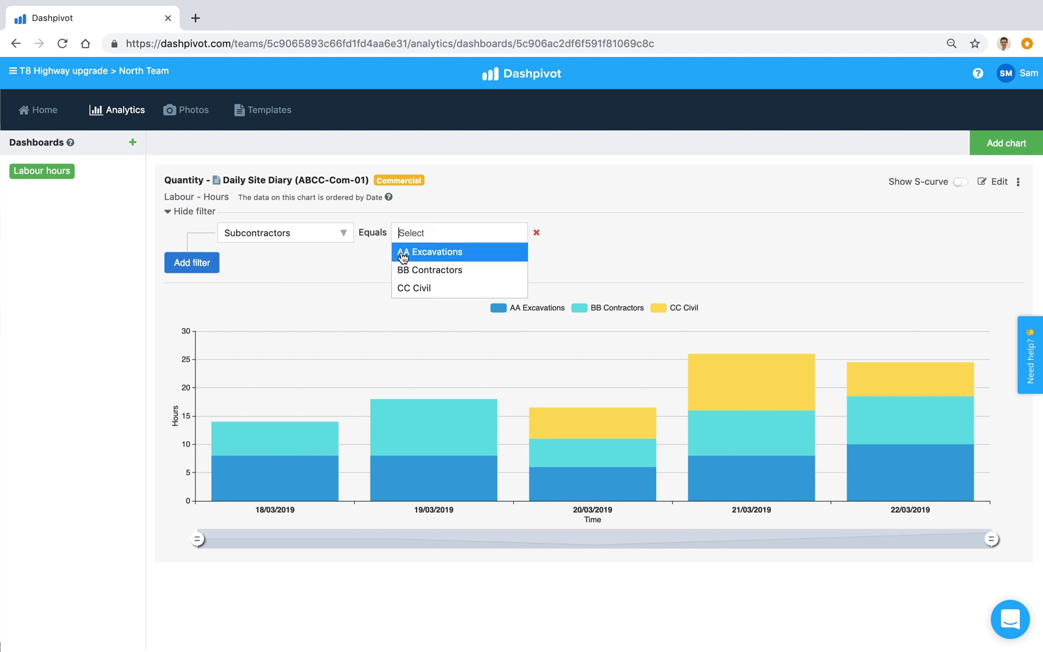
pyautogui.click(449, 259)
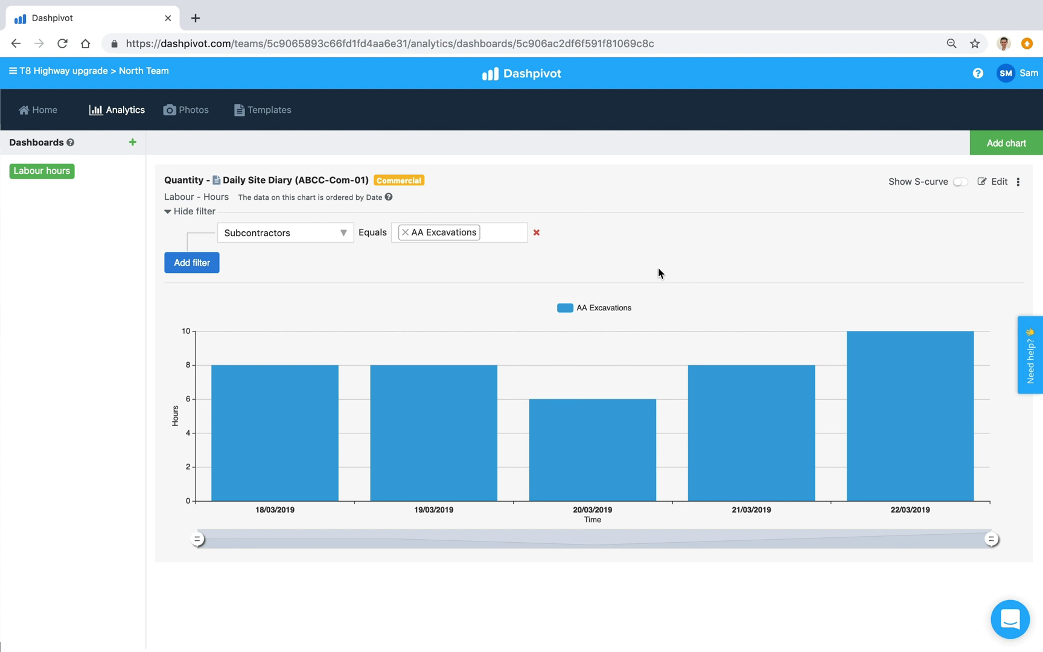
# Show the chart's S-curve, check its cumulative point for 22/03/2019, and turn the S-curve off
pyautogui.click(961, 183)
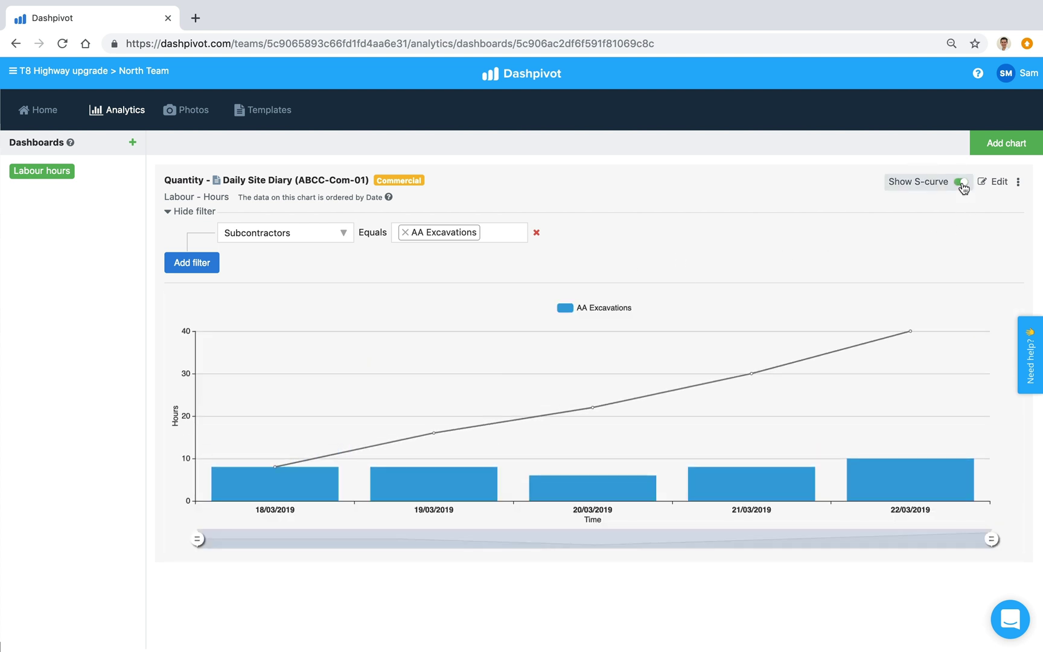
pyautogui.moveTo(910, 336)
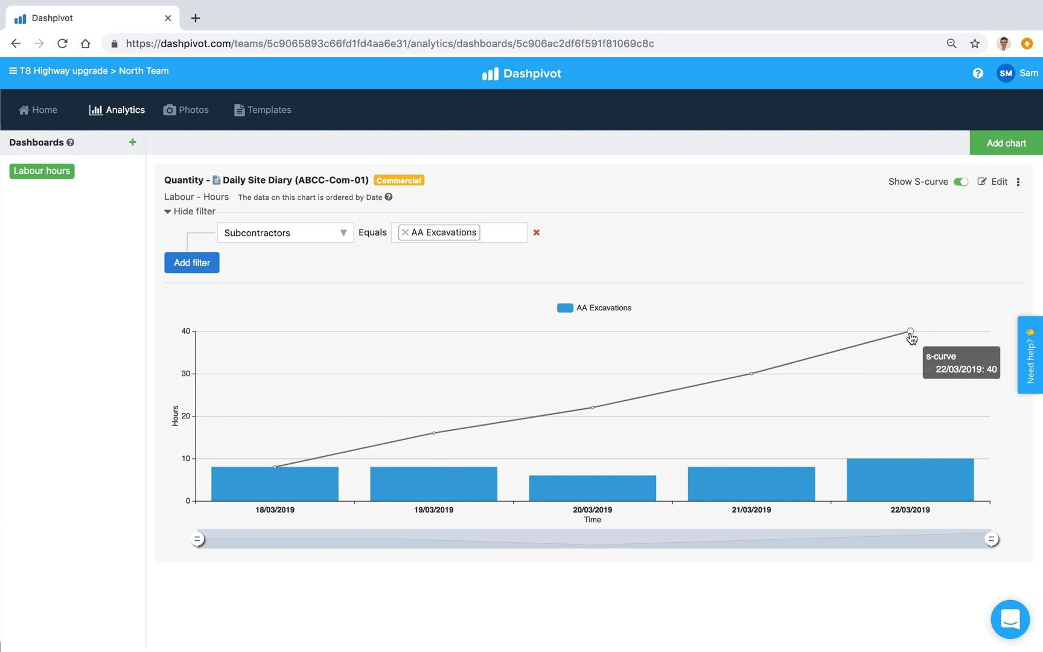
pyautogui.click(961, 182)
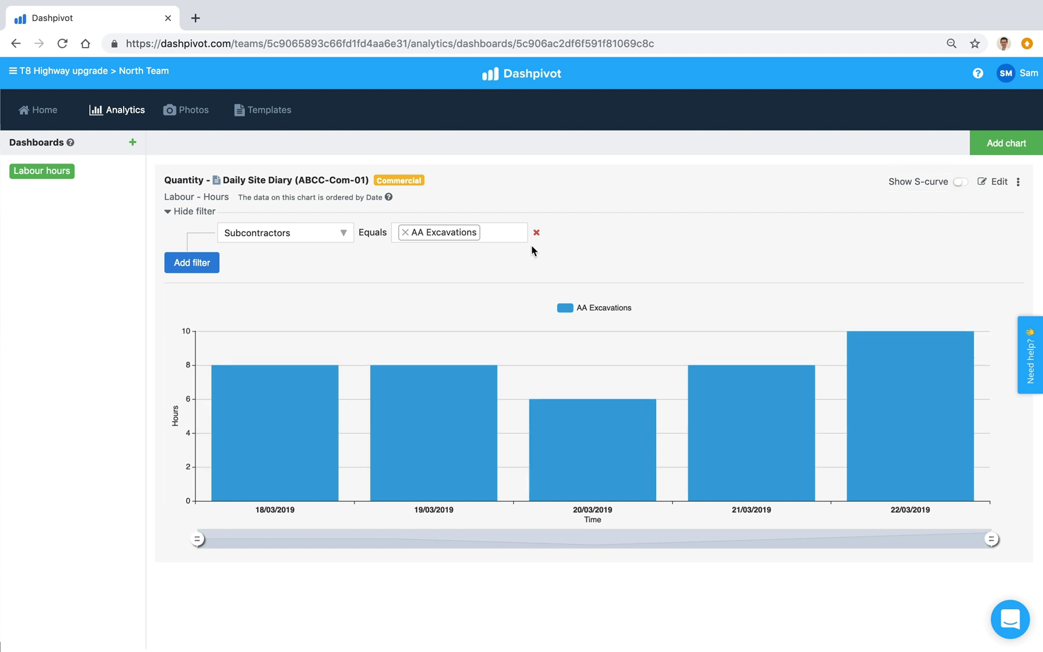
# Remove the AA Excavations filter from the chart and collapse the filter settings
pyautogui.click(537, 234)
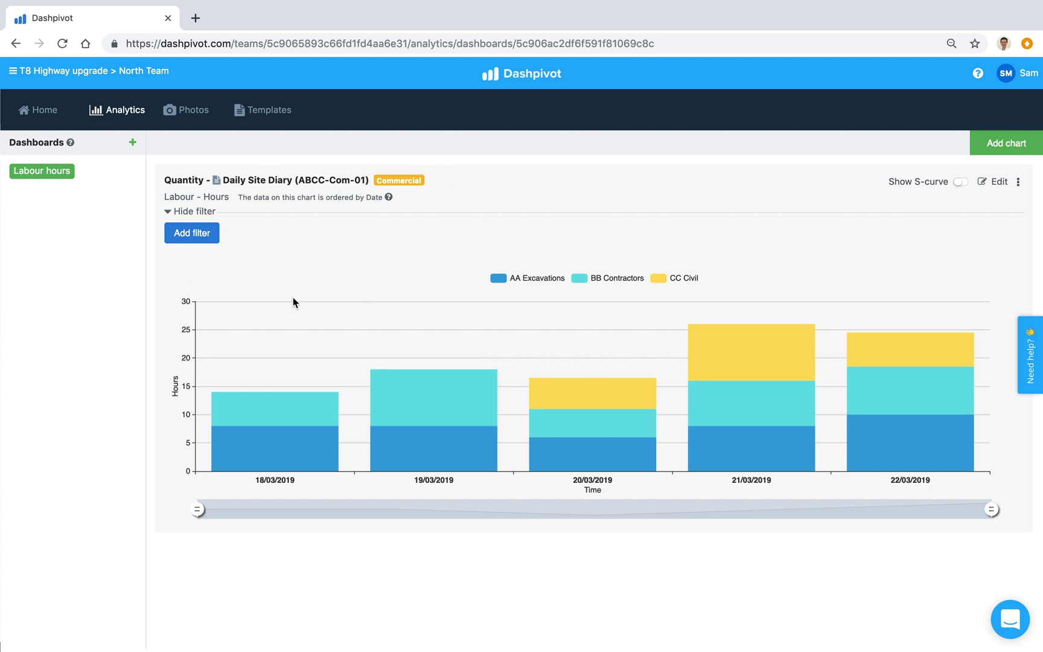
pyautogui.click(195, 215)
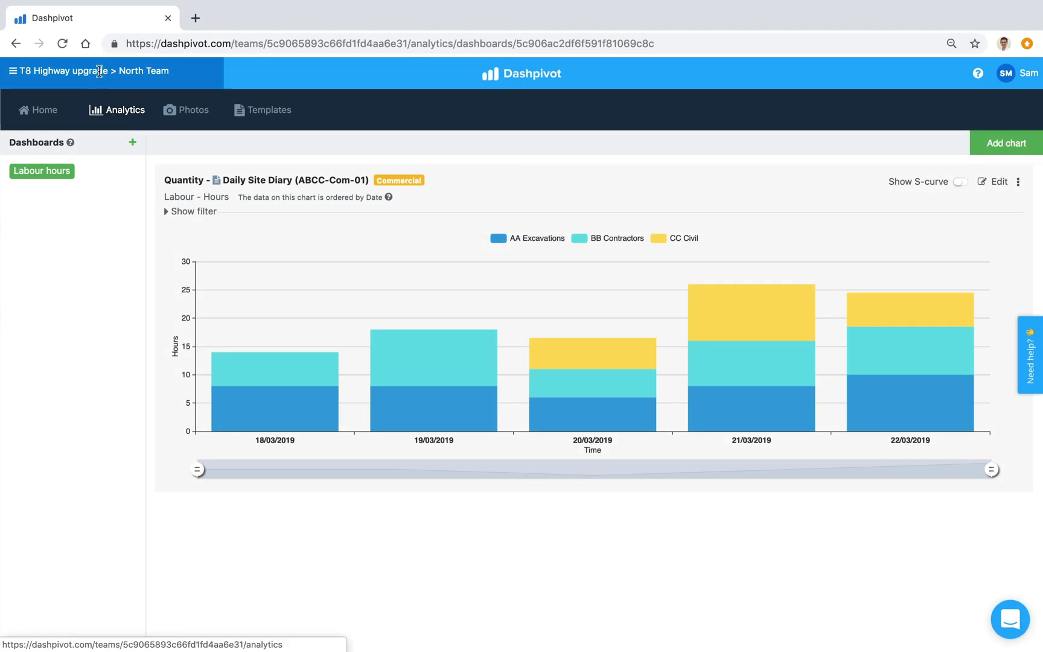
# Reselect the North Team under T8 Highway upgrade in the project list and open its photos page
pyautogui.click(112, 74)
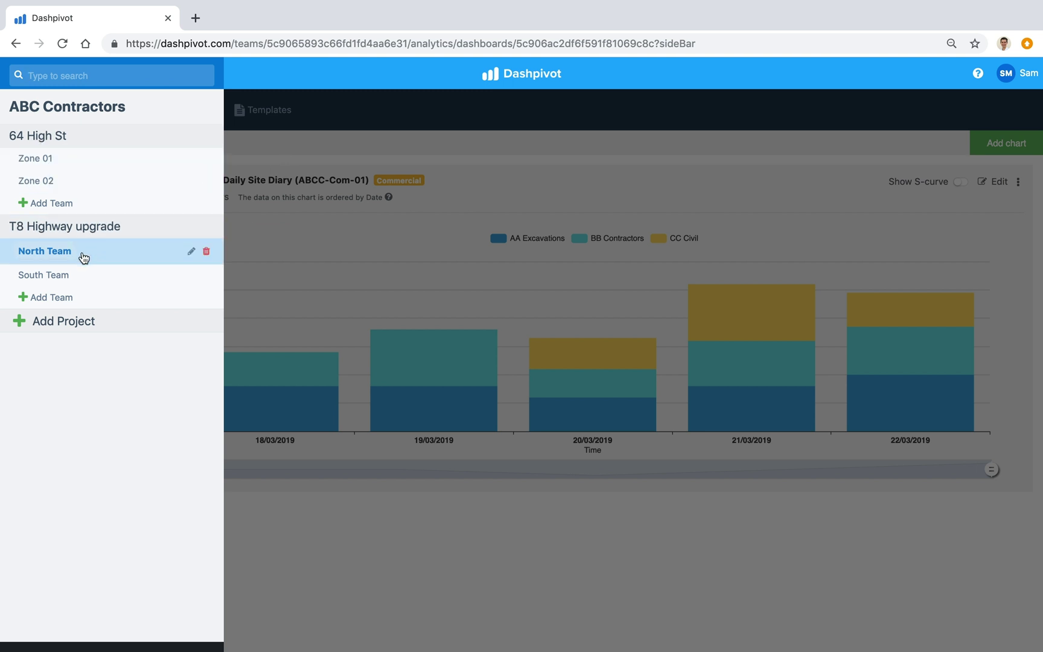
pyautogui.click(52, 258)
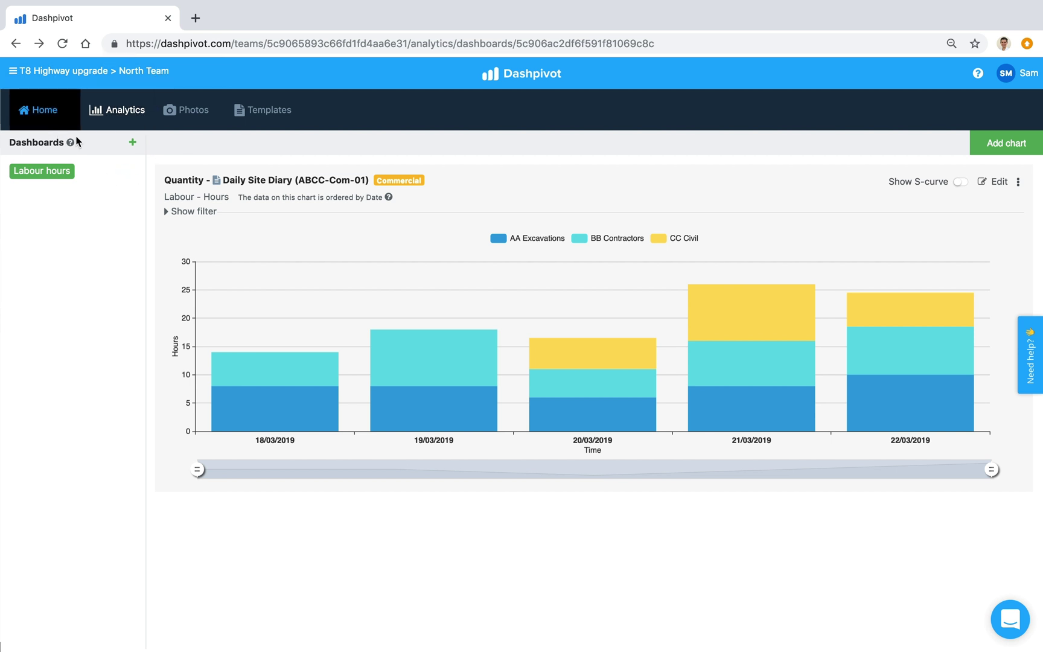
pyautogui.click(194, 120)
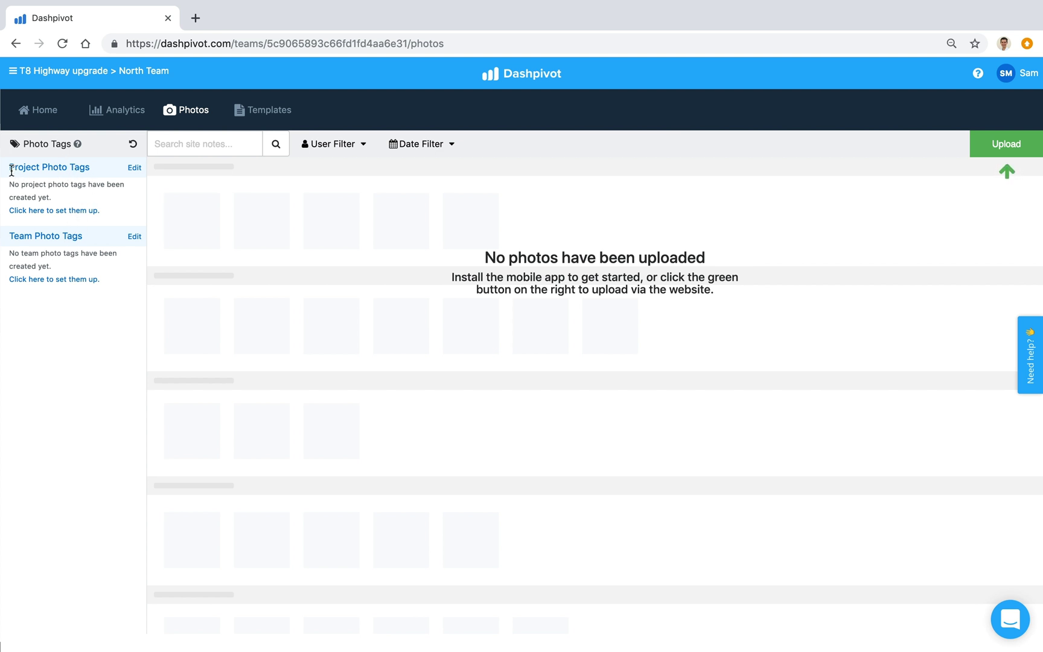
pyautogui.moveTo(10, 171); pyautogui.dragTo(90, 167)
pyautogui.click(12, 70)
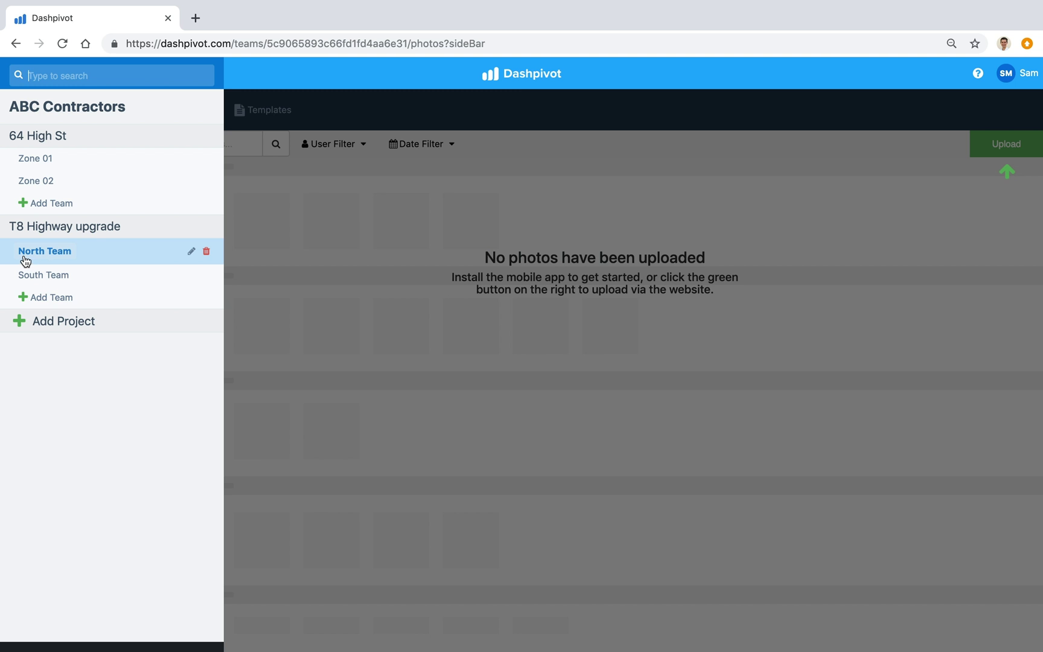
pyautogui.click(298, 233)
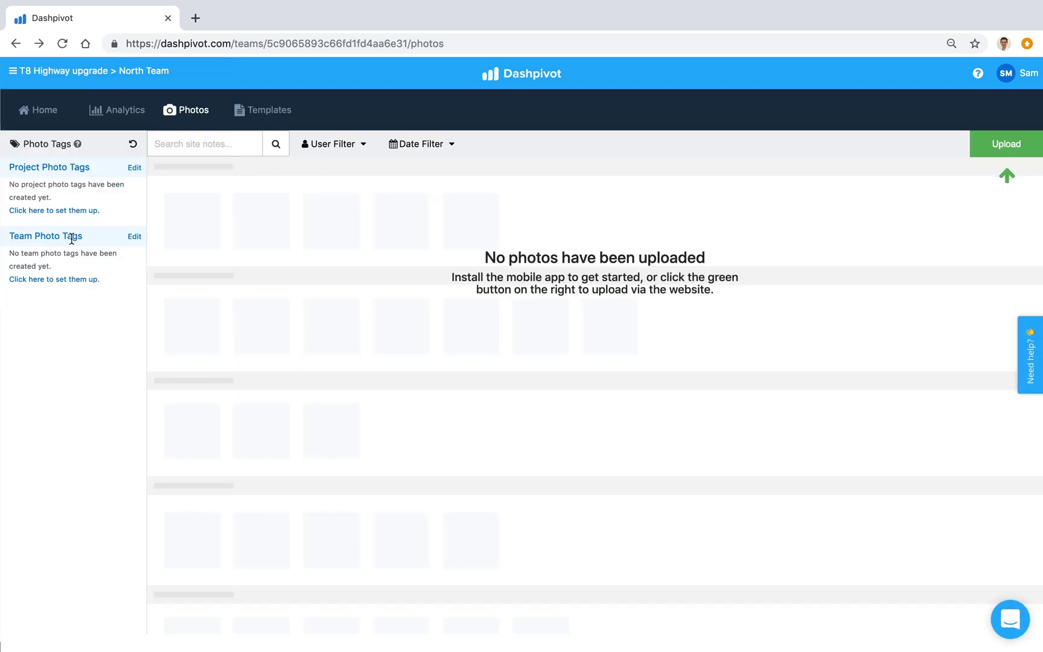
pyautogui.click(43, 76)
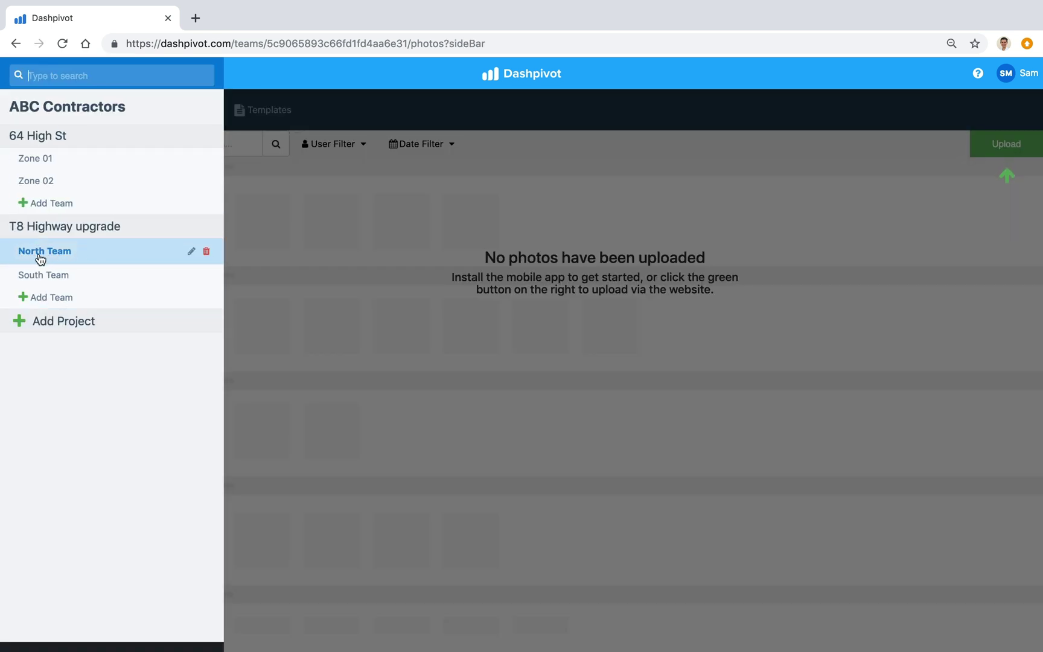
pyautogui.click(259, 236)
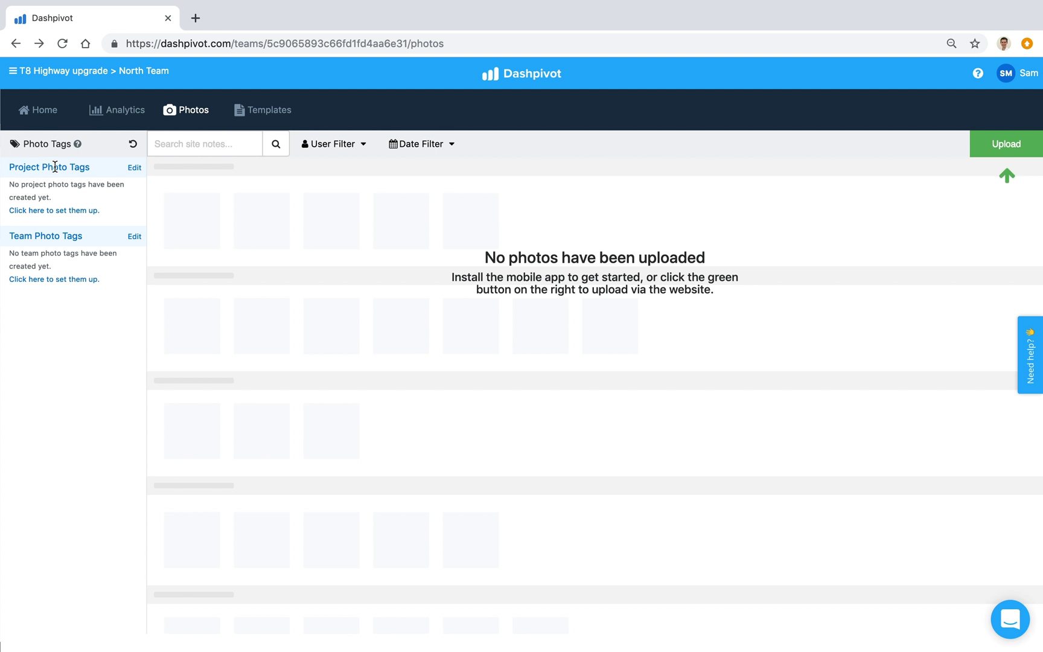
# Start a new project photo tag group named General for the T8 Highway upgrade project
pyautogui.click(134, 168)
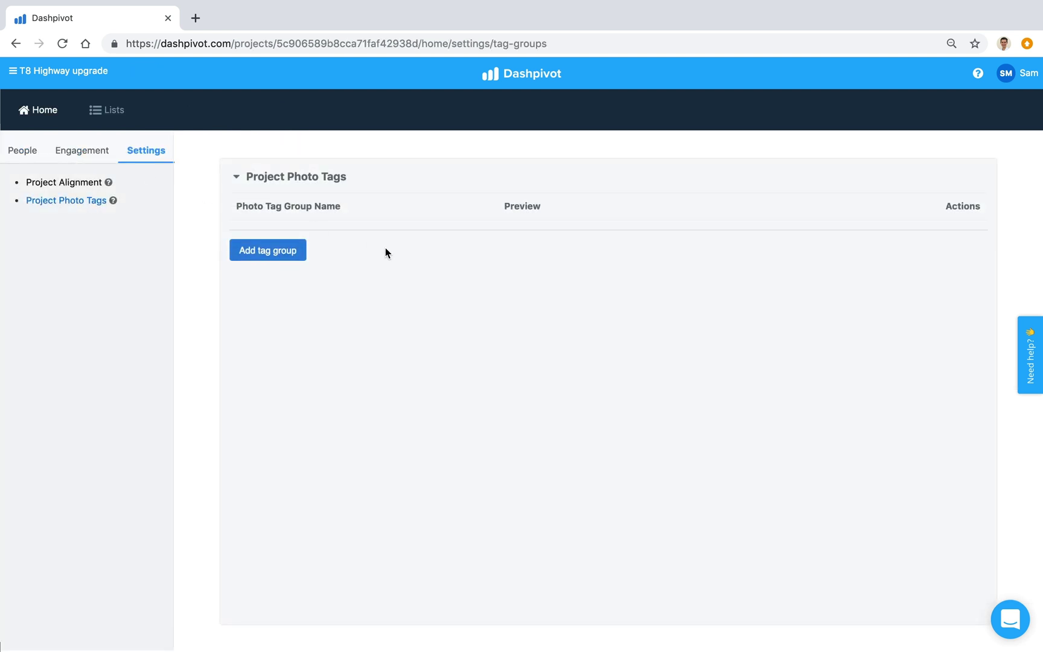
pyautogui.click(269, 251)
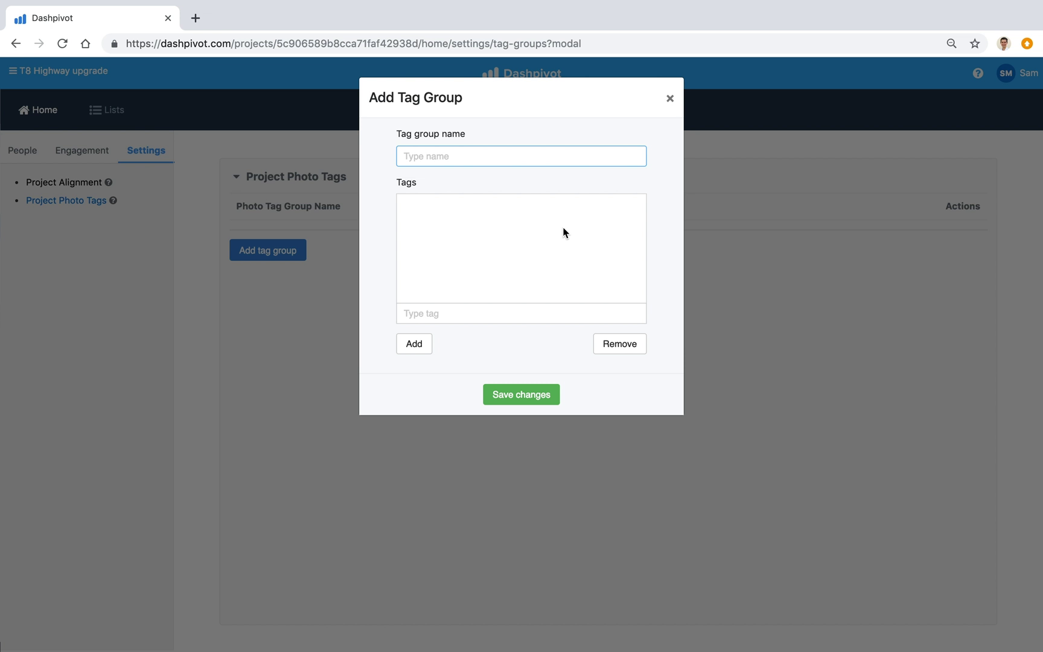
pyautogui.write('Ger')
pyautogui.write('neral')
pyautogui.click(507, 313)
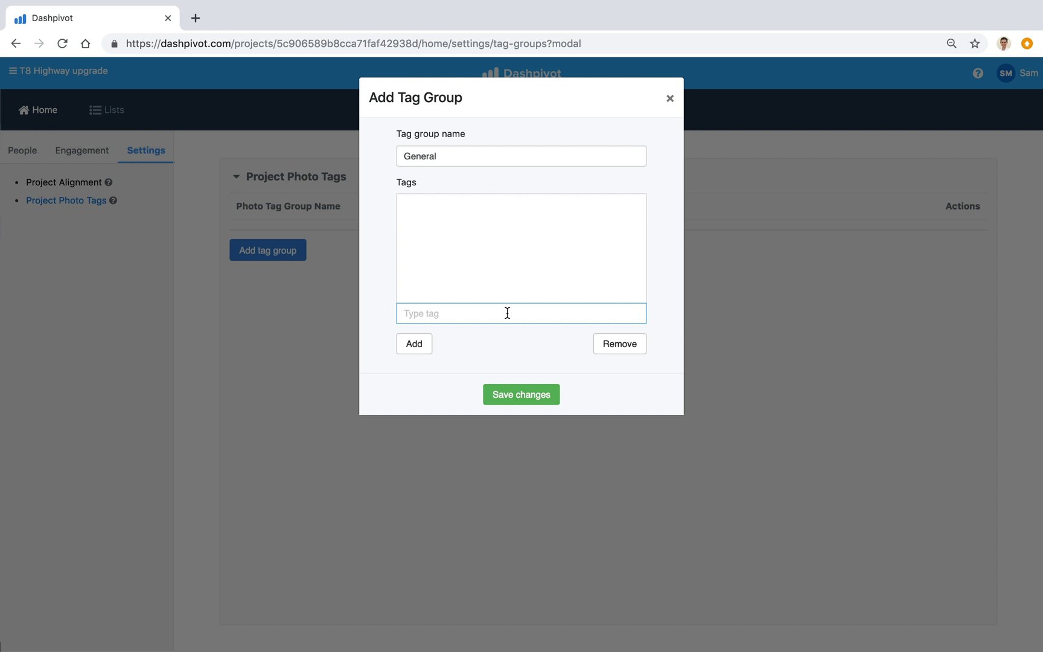
# Add the tags Safety, Quality, Environment and Commerical to the General tag group
pyautogui.write('Safety')
pyautogui.press('Return')
pyautogui.write('Quality')
pyautogui.press('Return')
pyautogui.write('Envirnment')
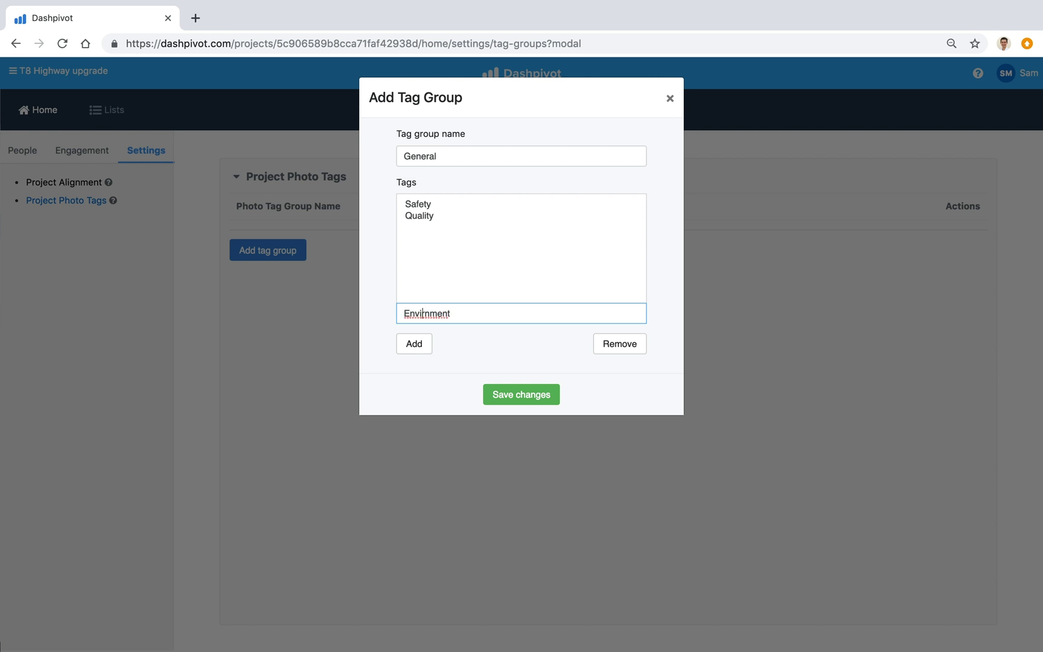
pyautogui.click(425, 313)
pyautogui.write('o')
pyautogui.press('Return')
pyautogui.write('Commerical')
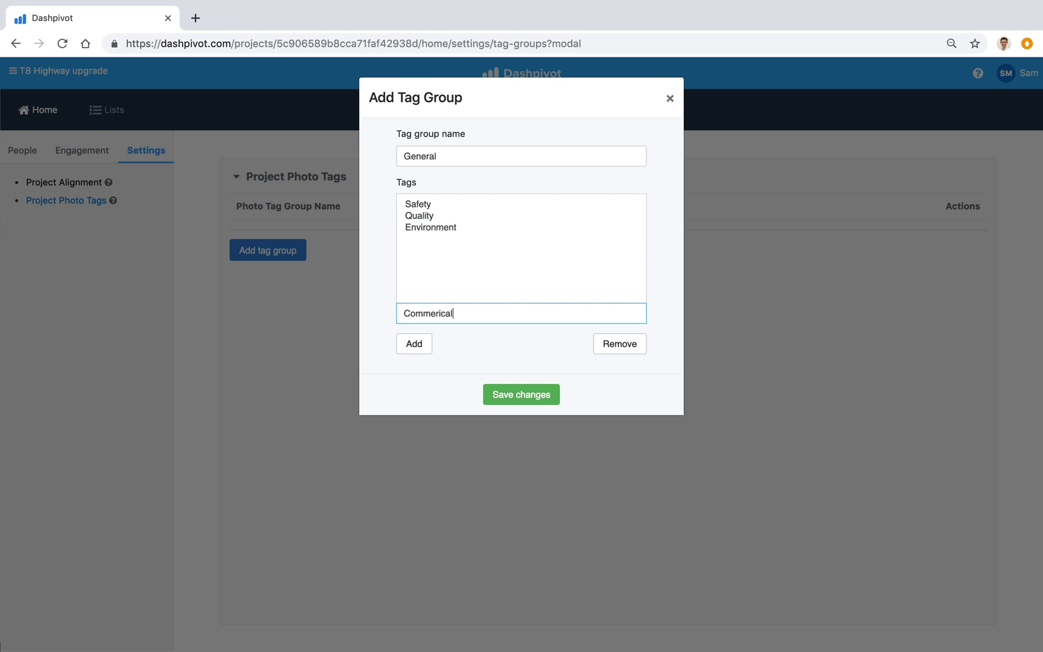
pyautogui.press('Return')
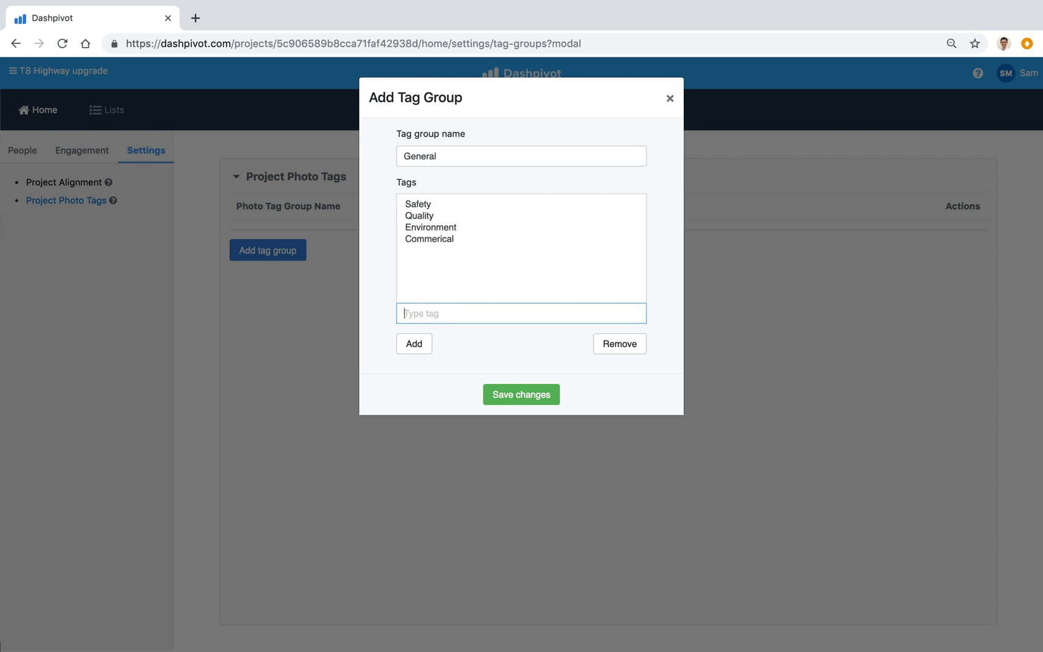
# Add the tags Delays, Defects and Dockets to the General tag group and save it
pyautogui.write('Delays')
pyautogui.press('Return')
pyautogui.write('Defects')
pyautogui.press('Return')
pyautogui.write('Dockets')
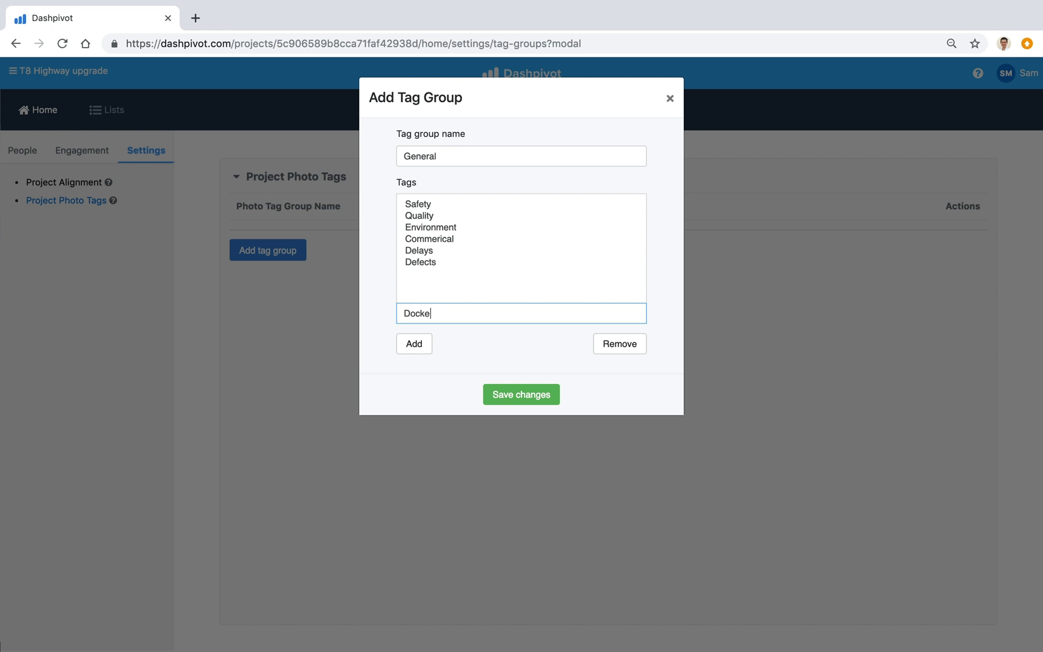
pyautogui.press('Return')
pyautogui.click(522, 393)
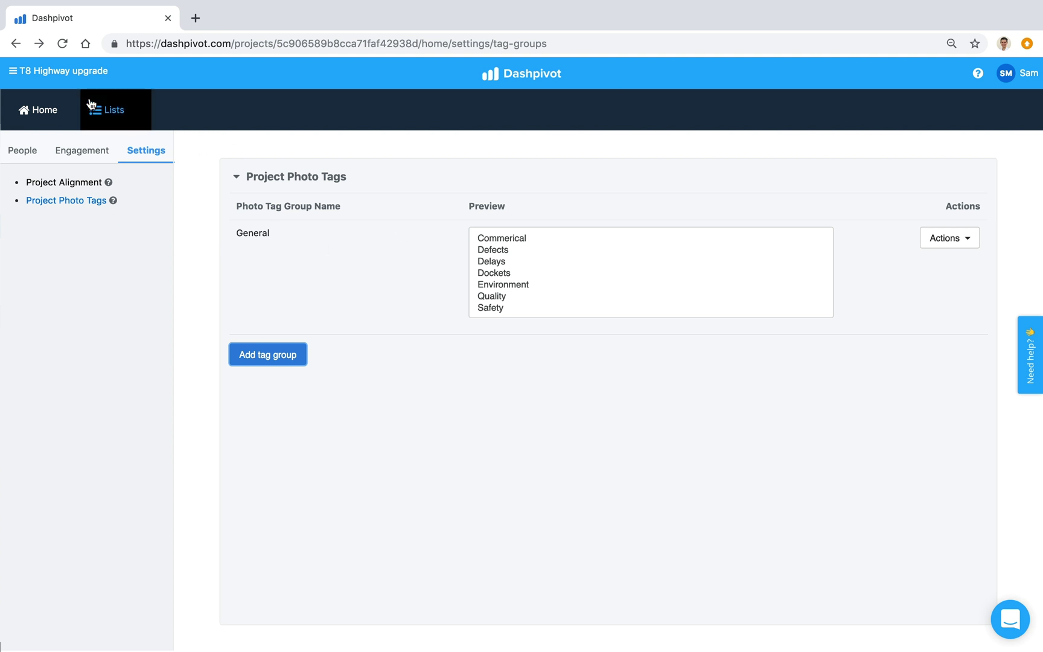
# Check the General project photo tags on the photos pages of the North Team and the South Team
pyautogui.click(118, 77)
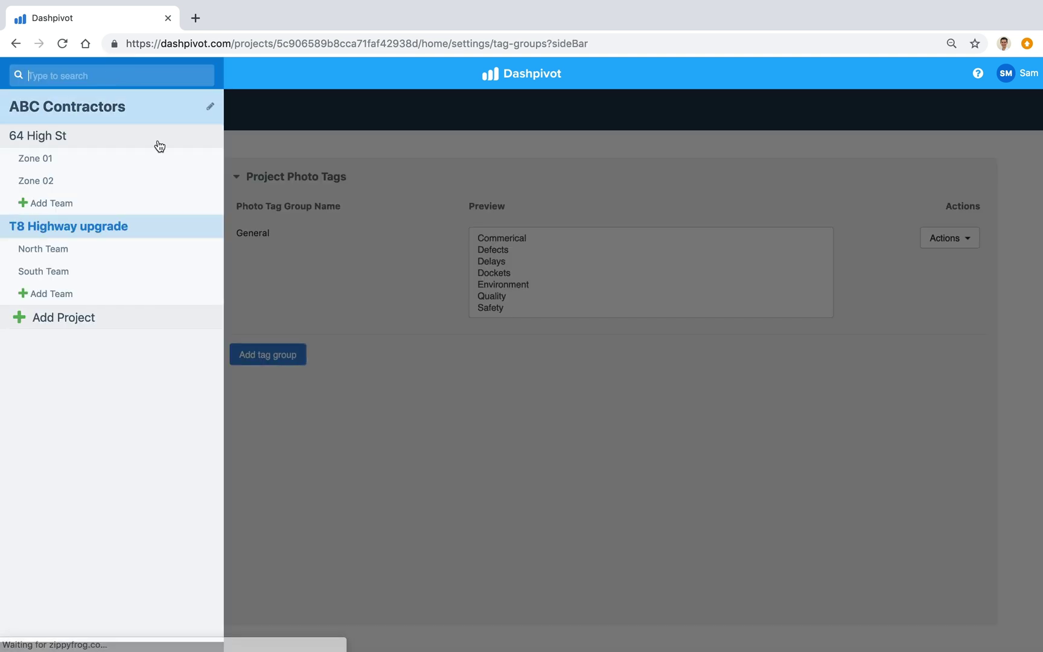
pyautogui.click(94, 253)
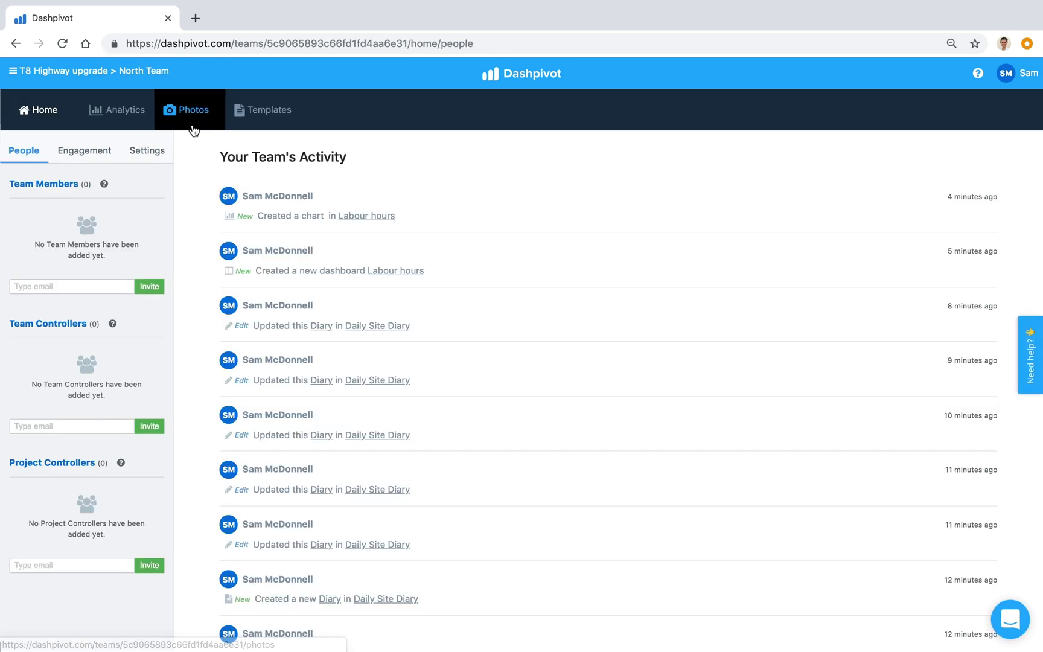
pyautogui.click(170, 110)
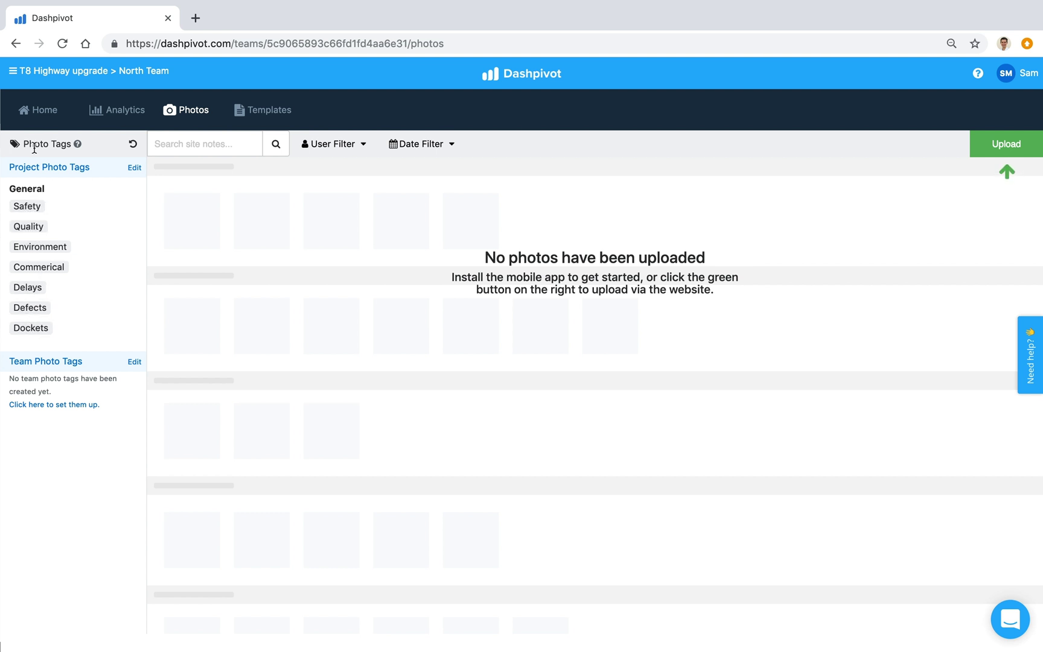
pyautogui.click(48, 82)
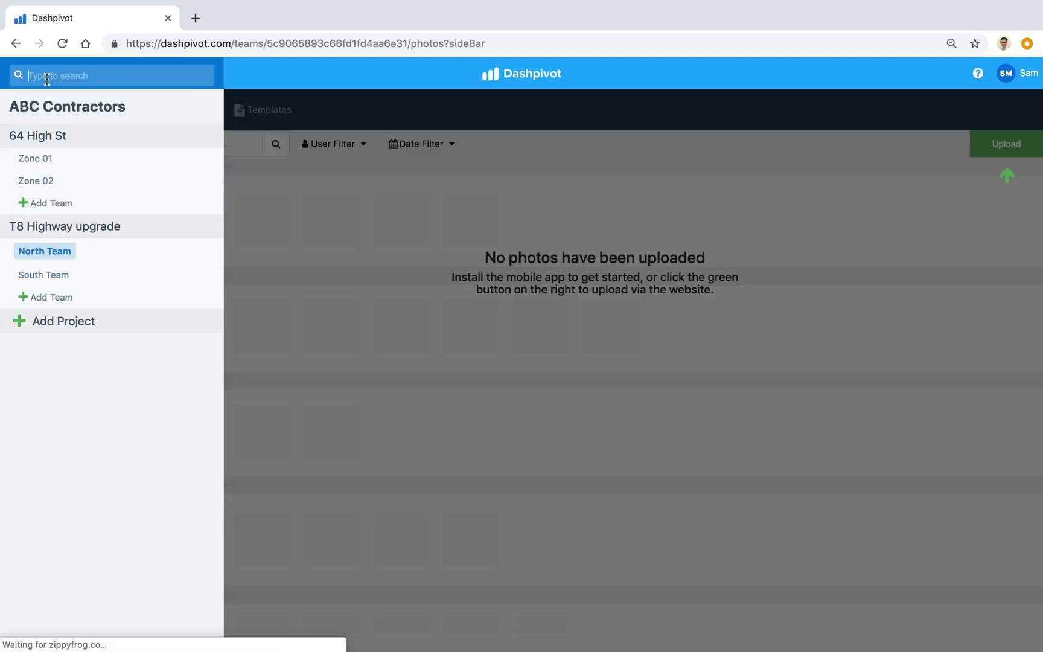
pyautogui.click(41, 279)
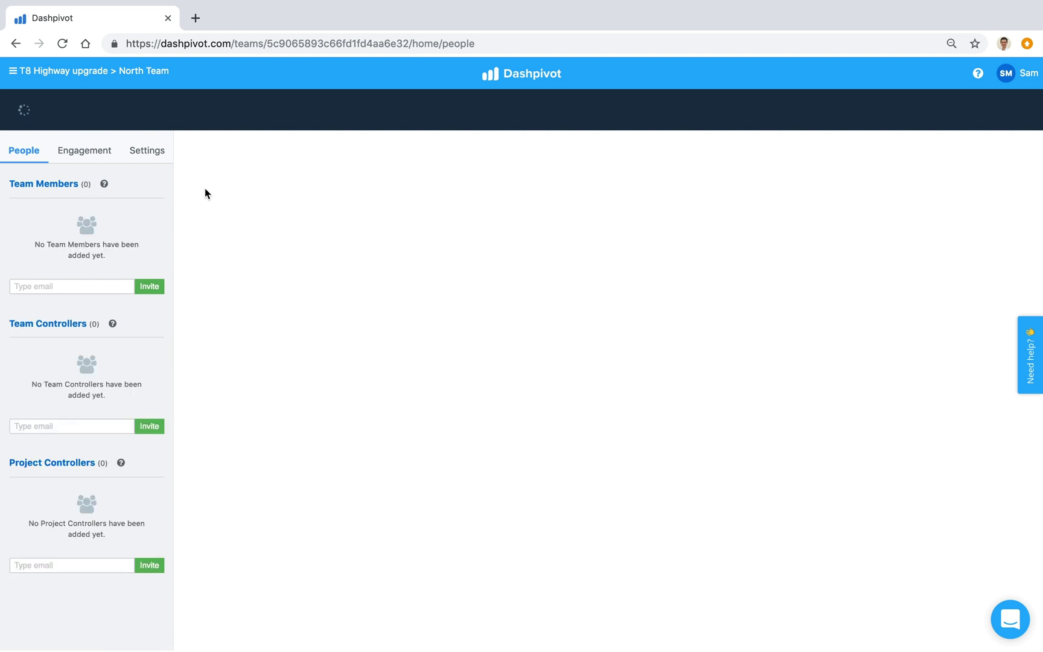
pyautogui.click(189, 114)
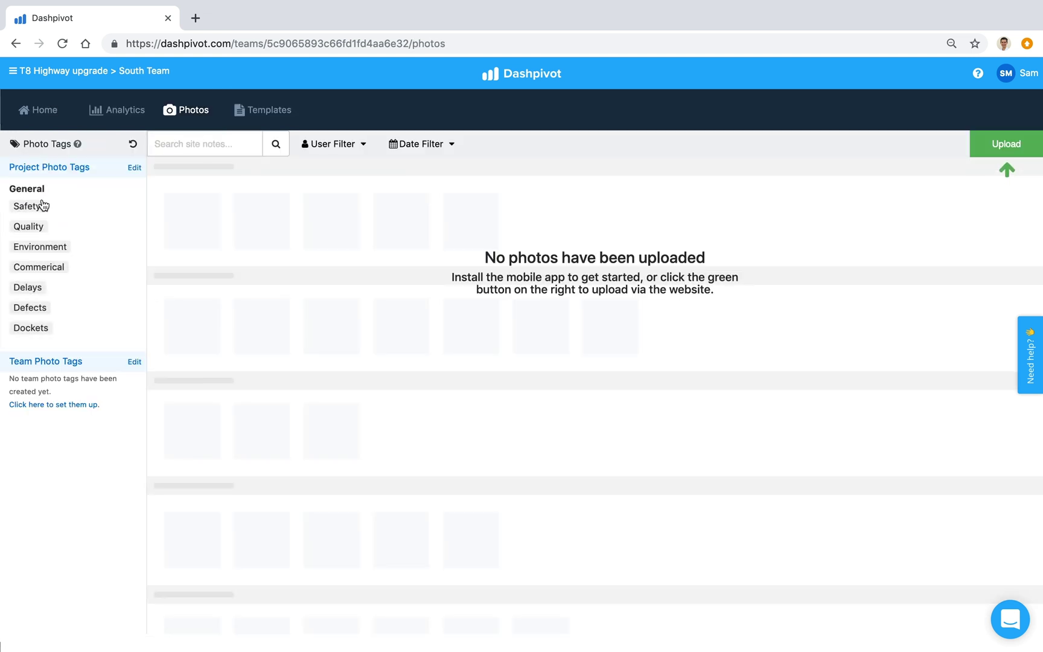
# Return to the North Team's photos page and start a new team photo tag group named Areas
pyautogui.click(52, 72)
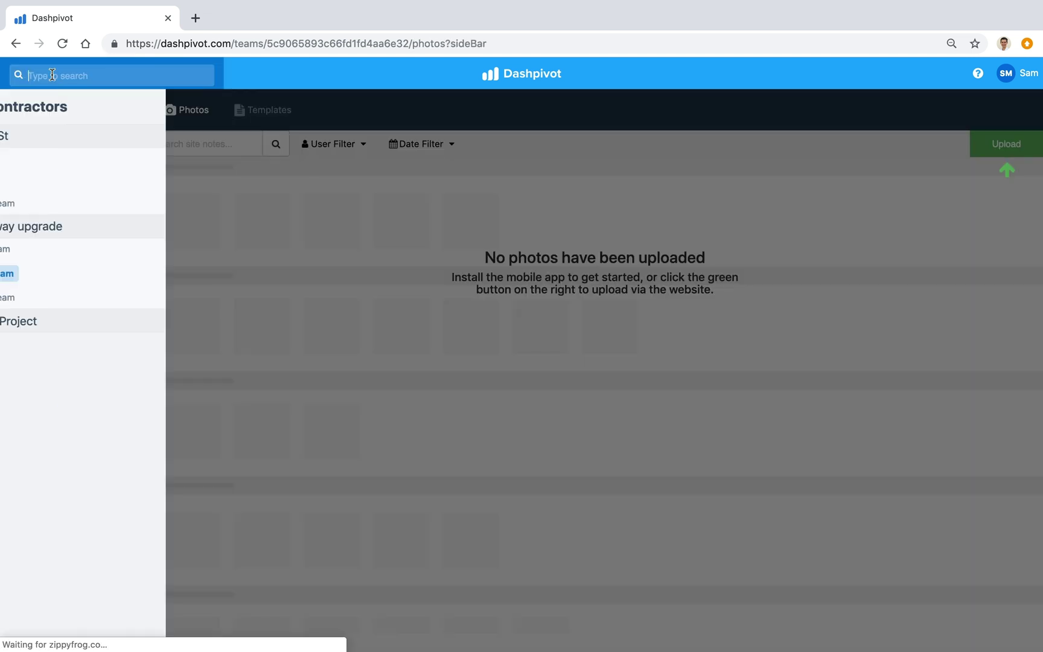
pyautogui.click(63, 251)
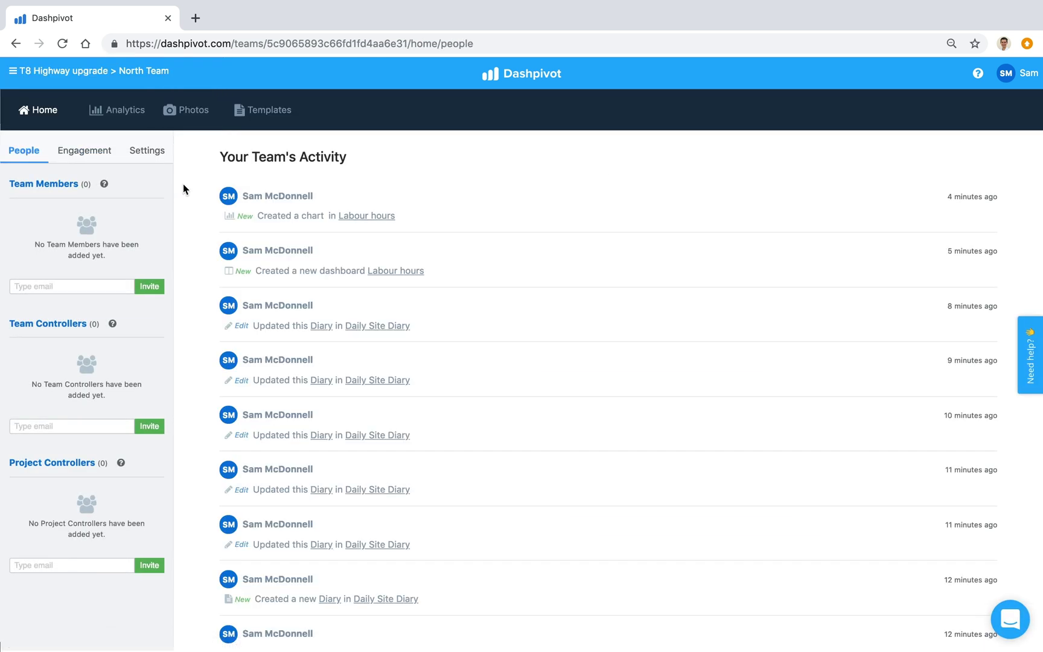
pyautogui.click(189, 112)
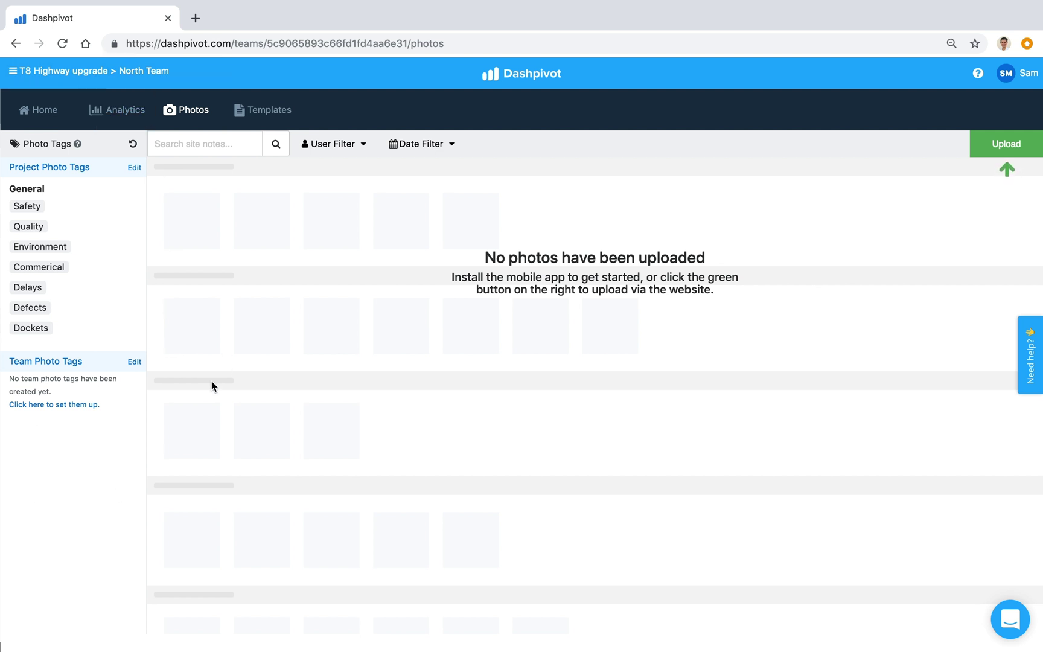
pyautogui.click(135, 362)
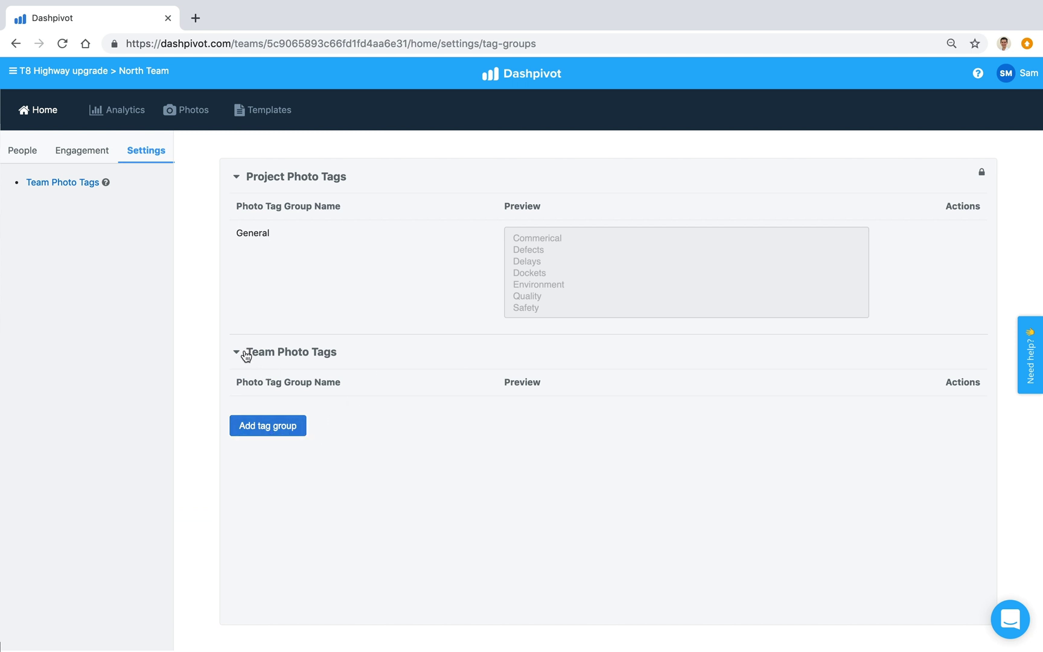
pyautogui.click(274, 427)
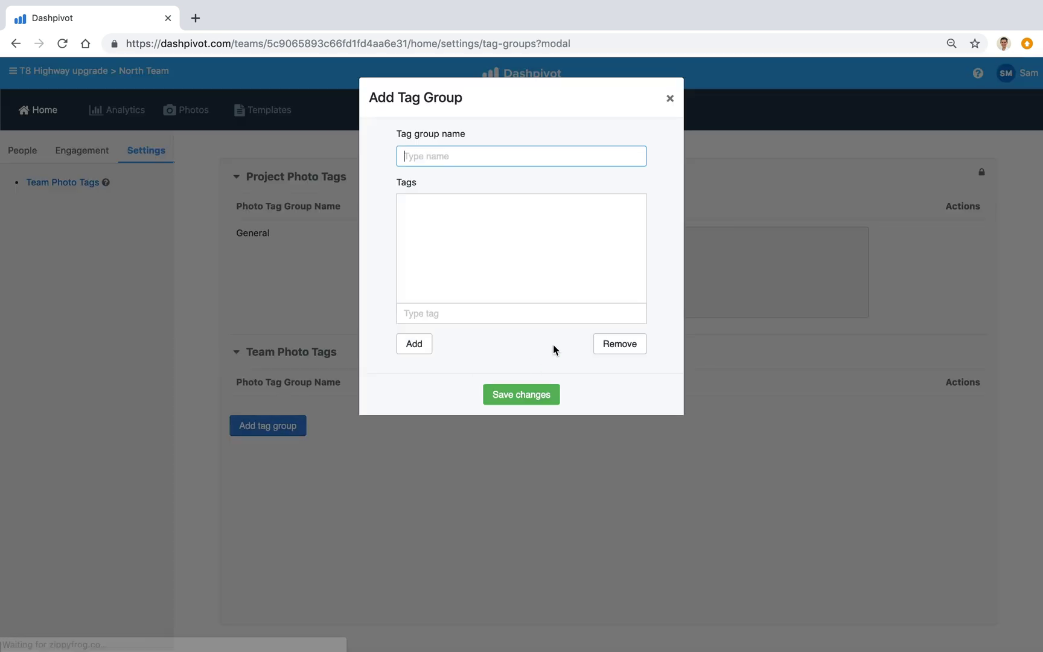
pyautogui.write('Areas')
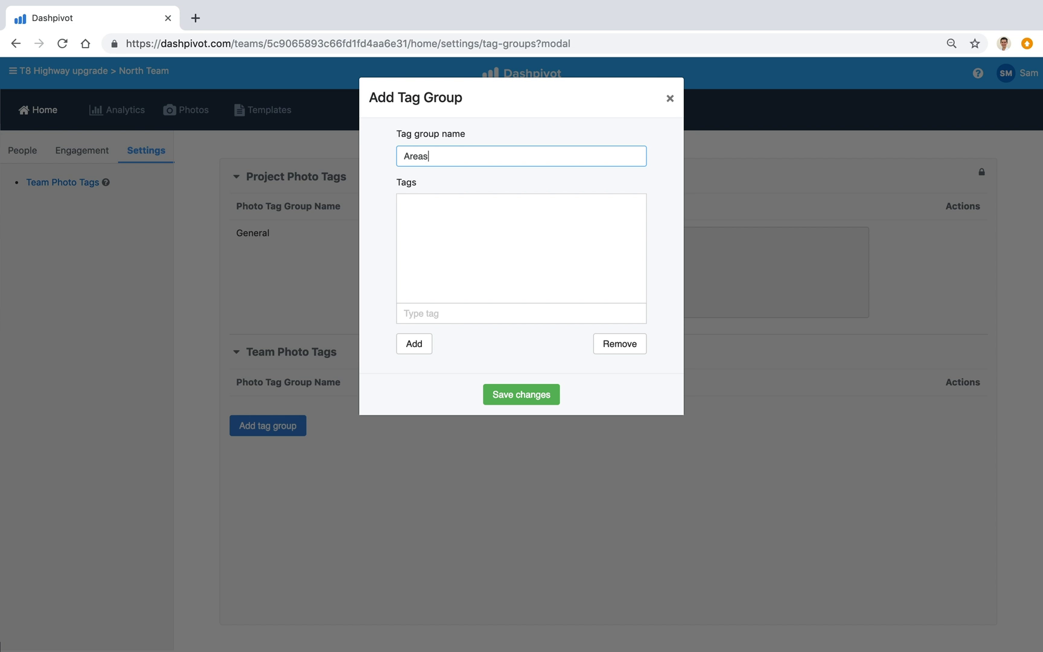
pyautogui.click(459, 316)
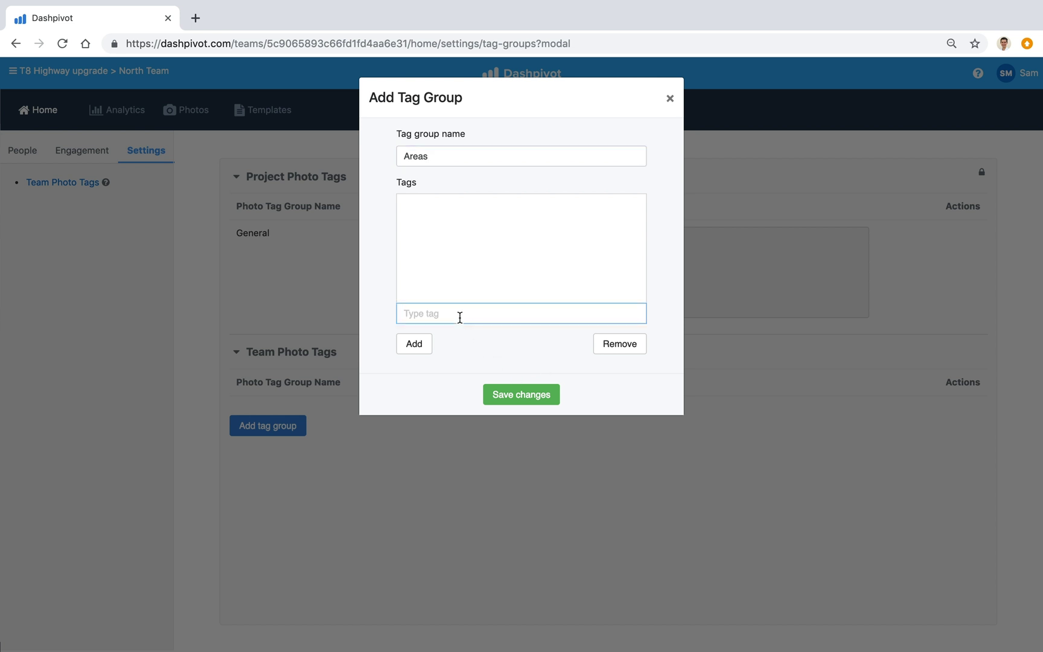
# Add the tags Zone A, Zone B and Zone C to the Areas tag group and save it
pyautogui.write('Zone A')
pyautogui.press('Return')
pyautogui.write('Zone B')
pyautogui.press('Return')
pyautogui.write('Zone')
pyautogui.press('Return')
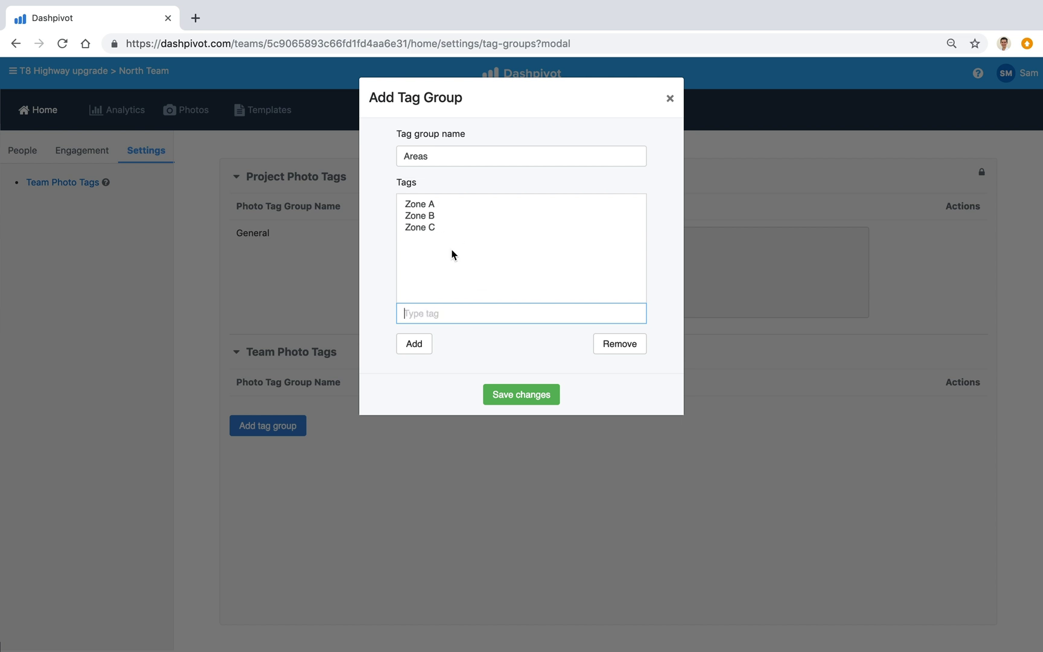
pyautogui.click(514, 396)
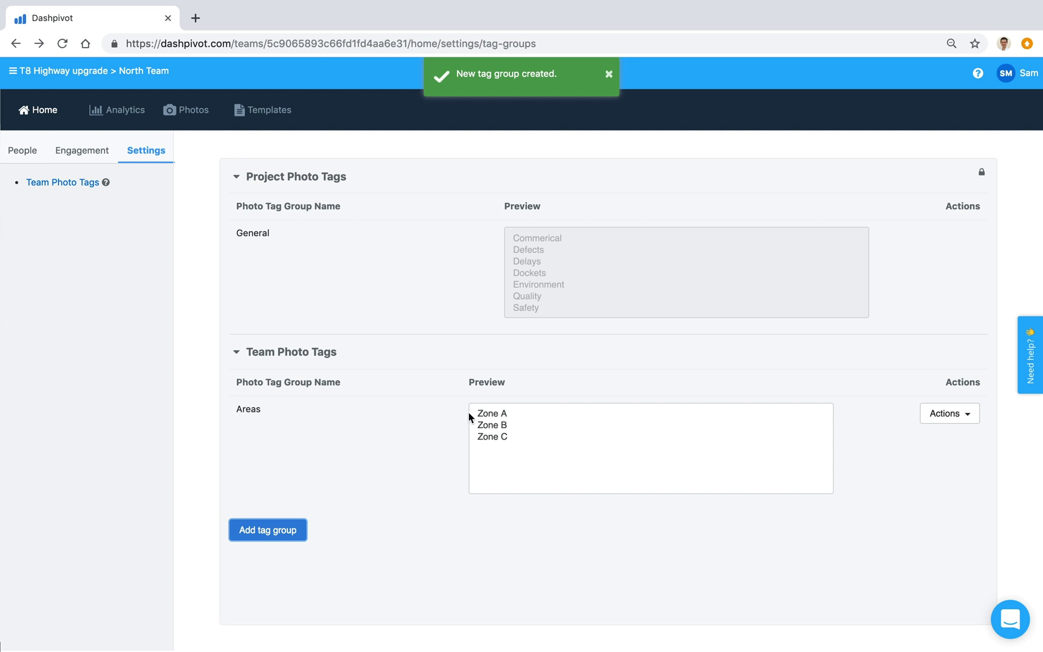
# Start another North Team photo tag group named Work Types and add the tags Earthworks and Paving
pyautogui.click(278, 531)
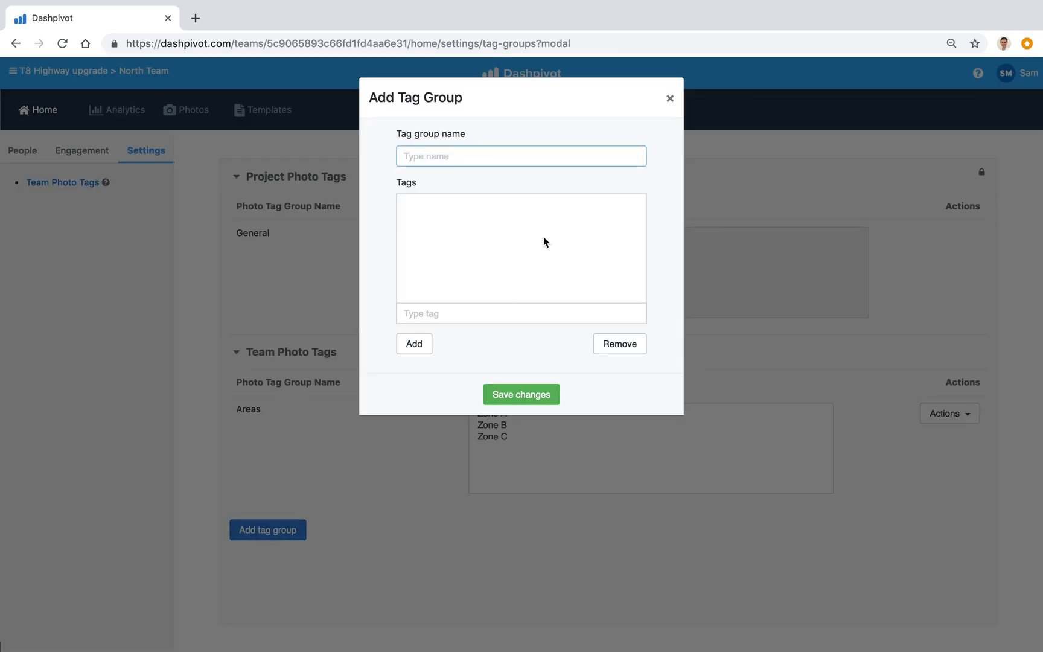
pyautogui.write('Work Types')
pyautogui.click(404, 313)
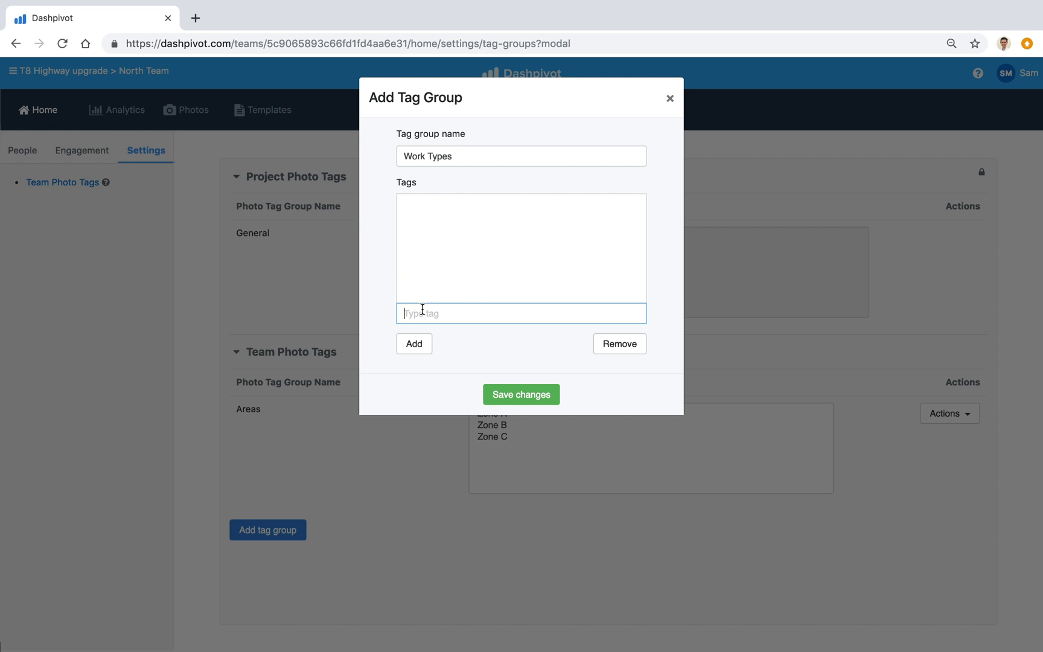
pyautogui.write('Earthworks')
pyautogui.press('Return')
pyautogui.write('Paving')
pyautogui.press('Return')
# Add the tags Drainage, Concrete and Utilities to the Work Types tag group and save it
pyautogui.write('D')
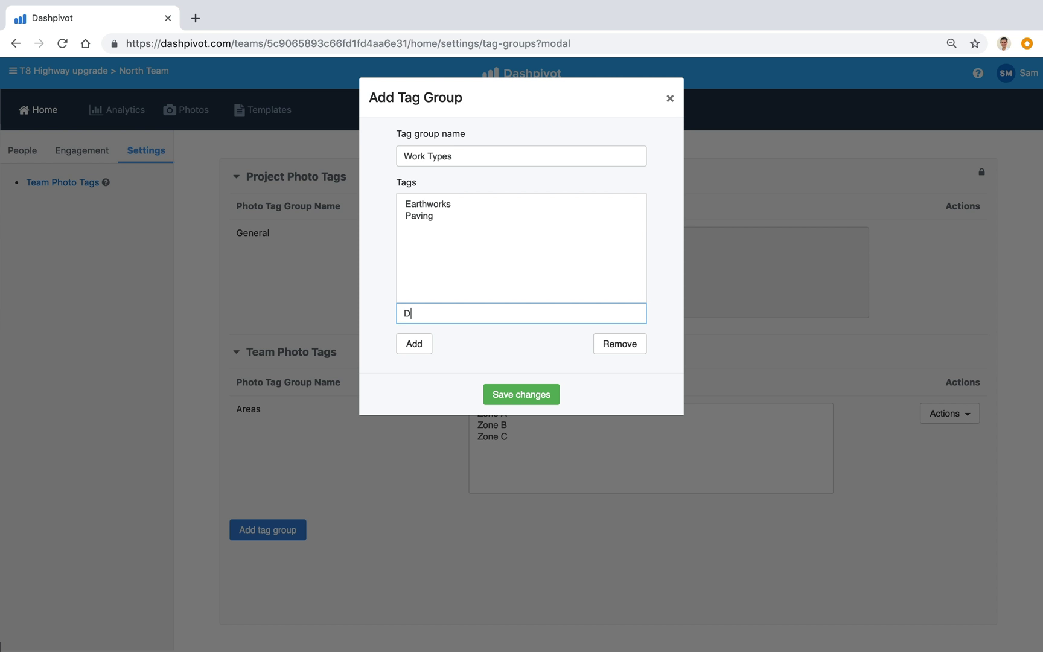
pyautogui.write('rainage')
pyautogui.press('Return')
pyautogui.write('Concrete')
pyautogui.press('Return')
pyautogui.write('Utilities')
pyautogui.press('Return')
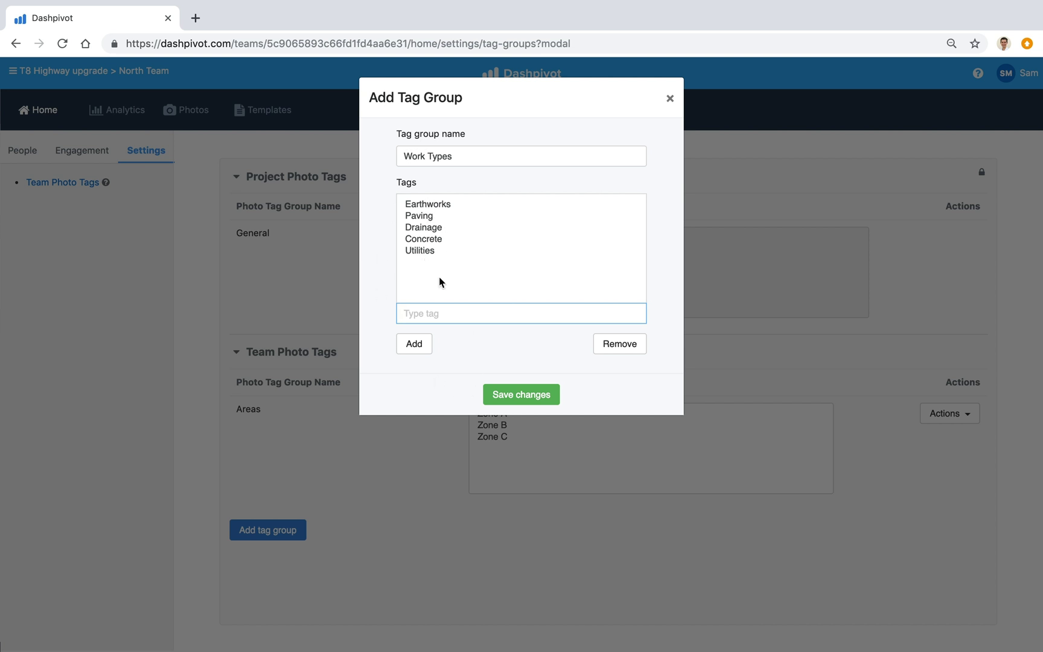
pyautogui.click(506, 394)
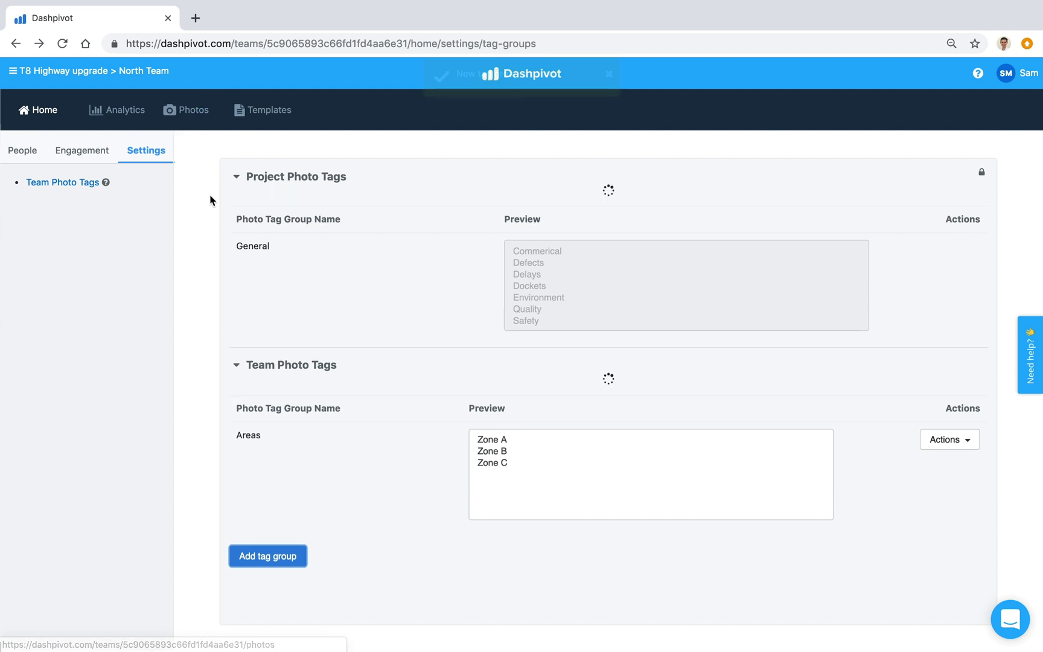
# Open the North Team's photos page, filter the photos by the Zone A tag, and clear that filter
pyautogui.click(199, 124)
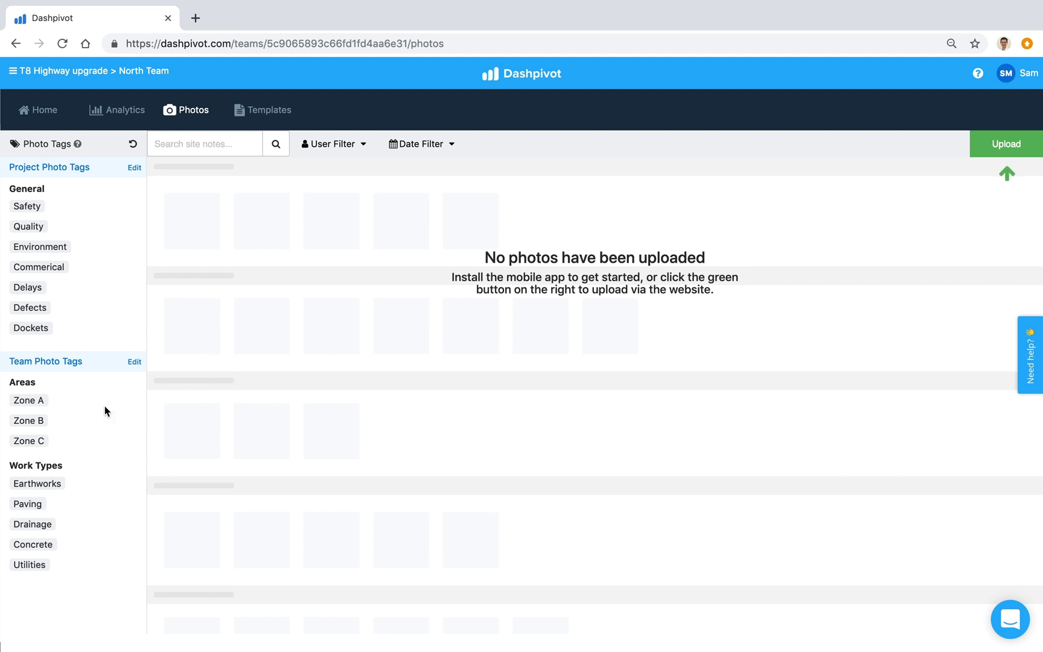
pyautogui.click(25, 403)
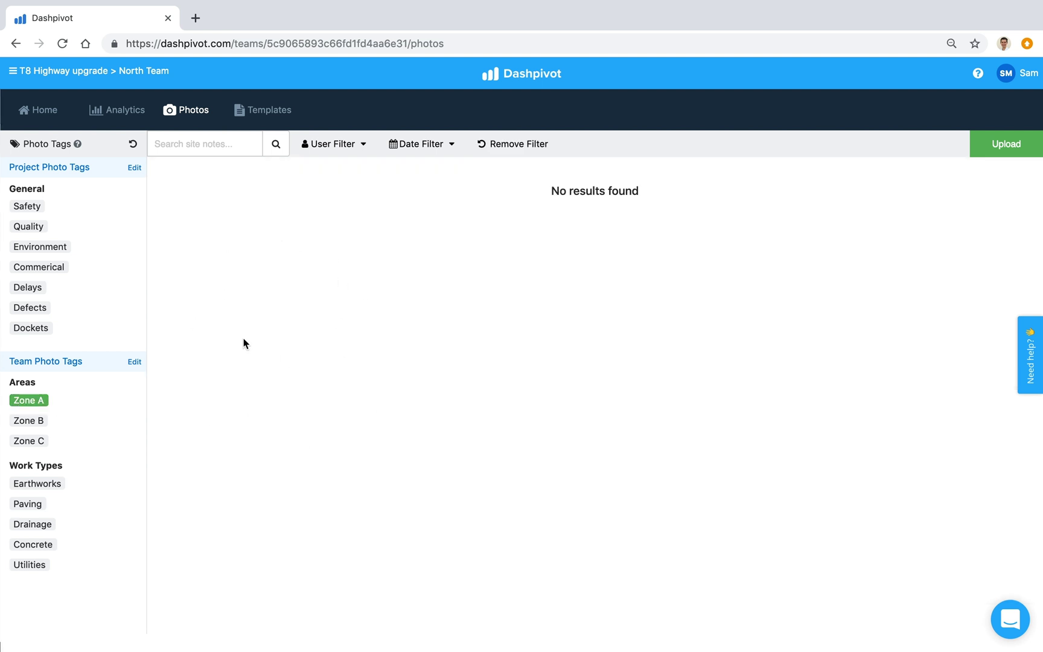
pyautogui.click(37, 399)
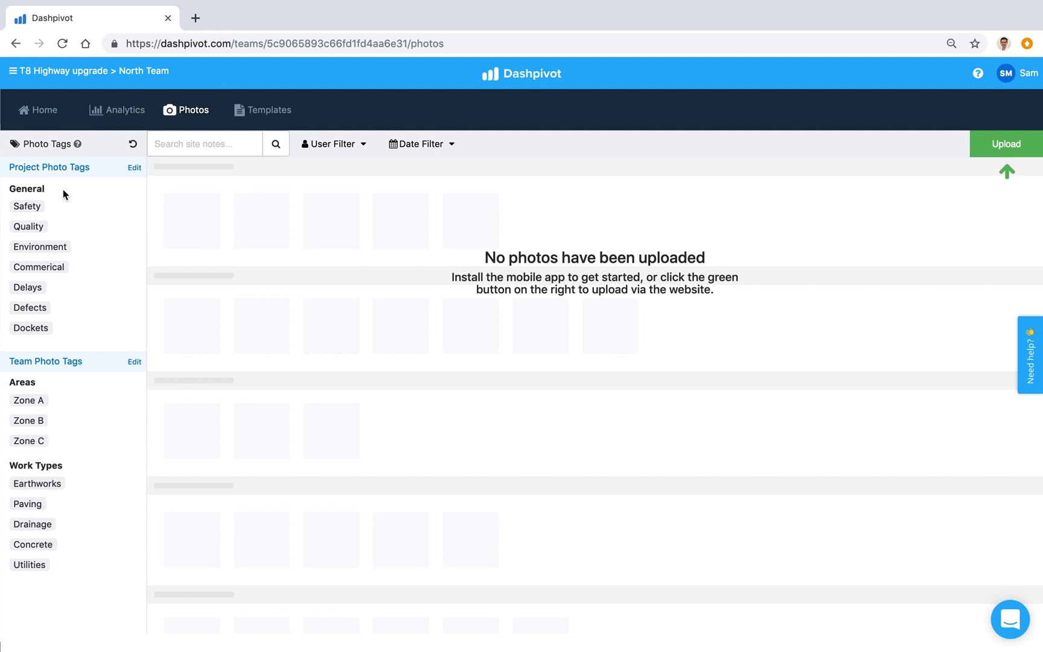
# Check the North Team's templates, return to its home page, and read the User Permissions help on Team Members and Team Controllers
pyautogui.click(270, 102)
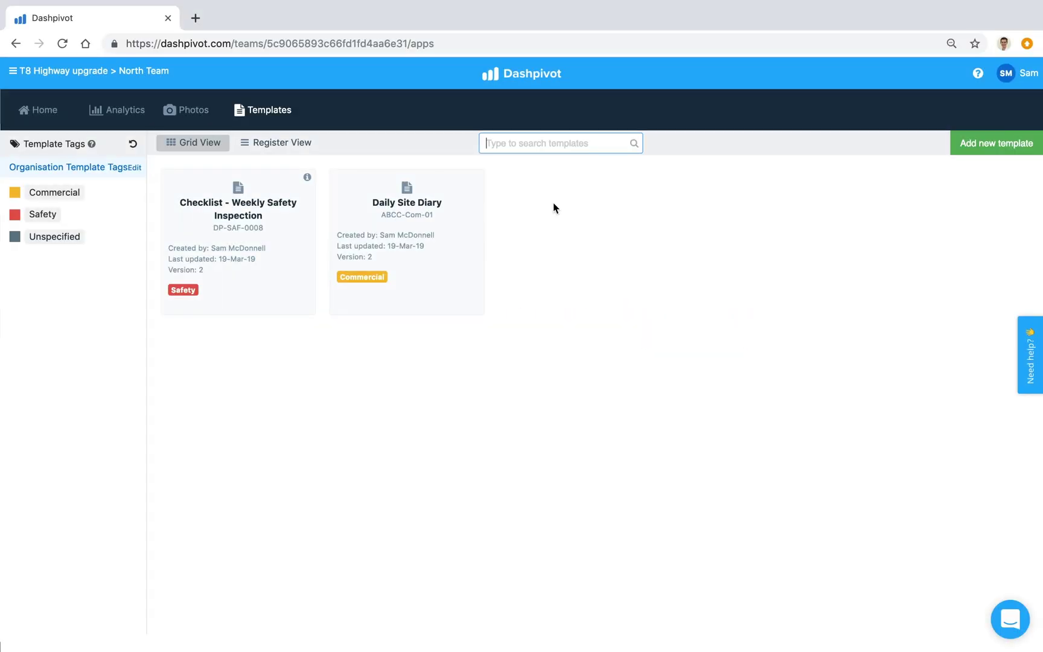
pyautogui.click(46, 110)
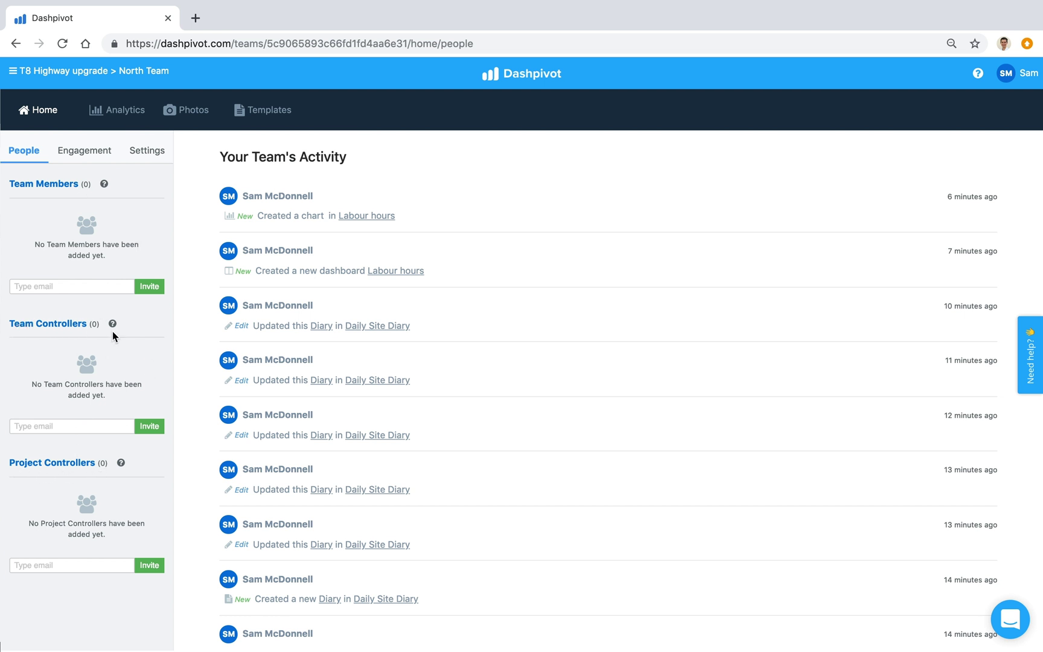
pyautogui.click(104, 184)
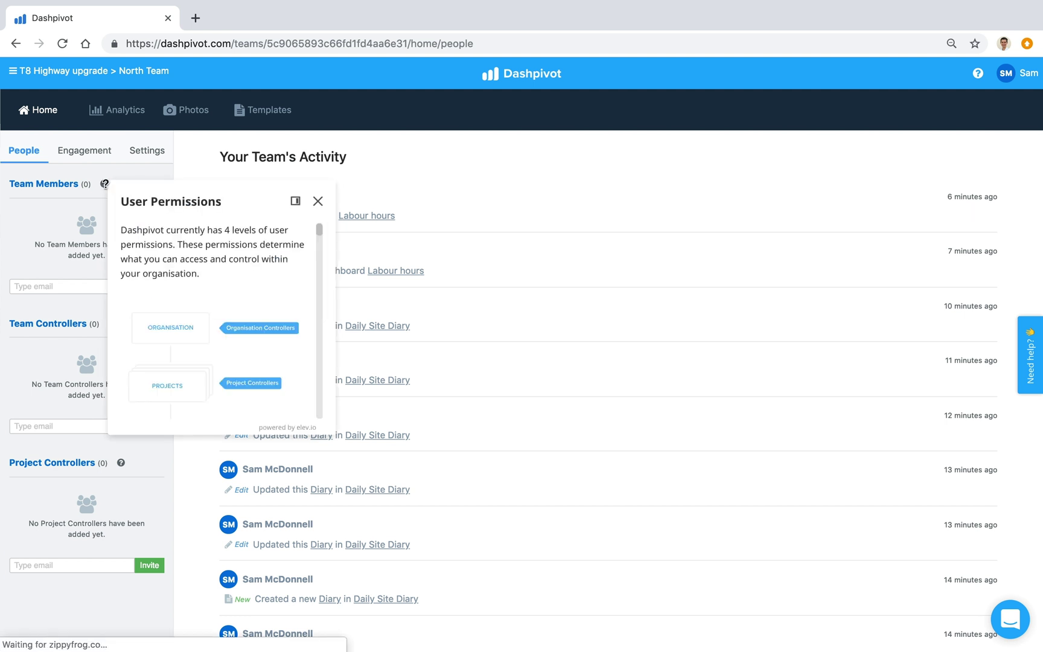
pyautogui.scroll(-10, 187, 272)
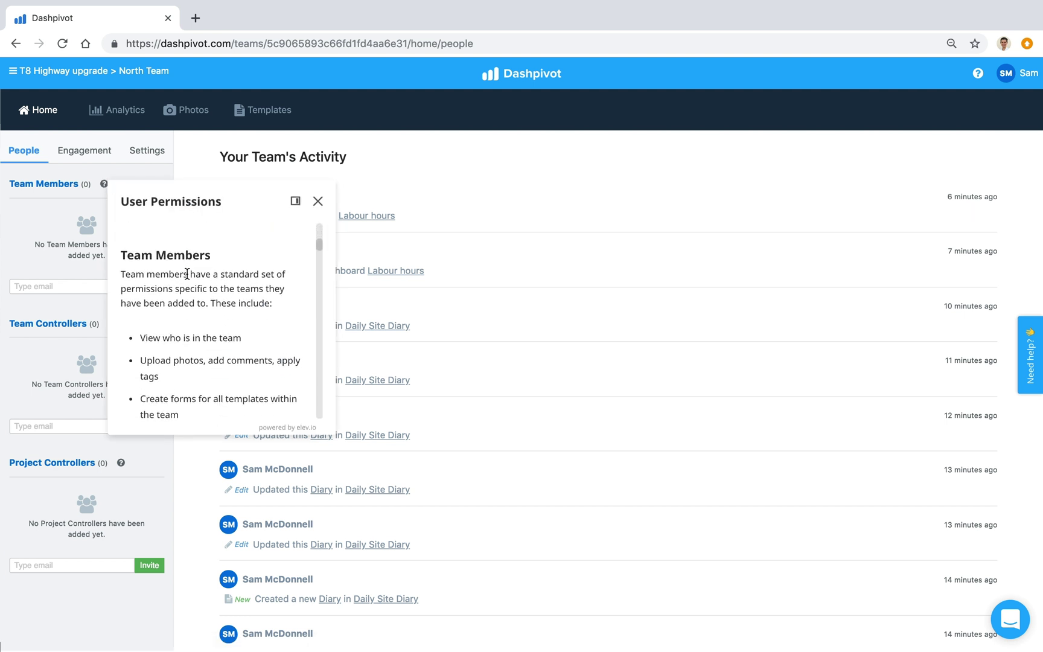
pyautogui.scroll(-5, 187, 273)
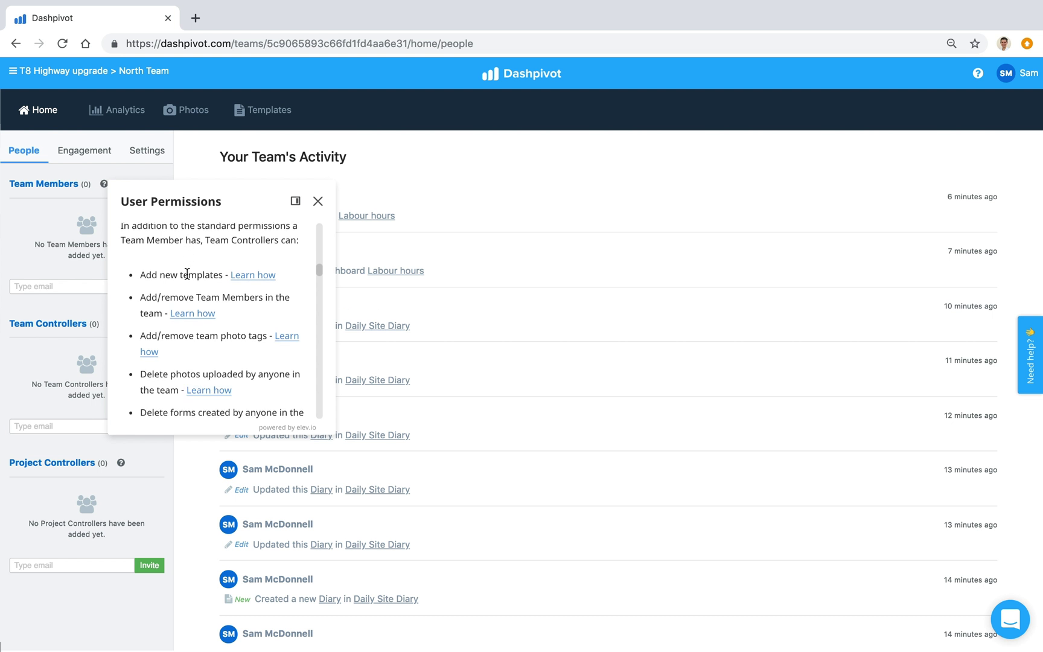
pyautogui.click(318, 202)
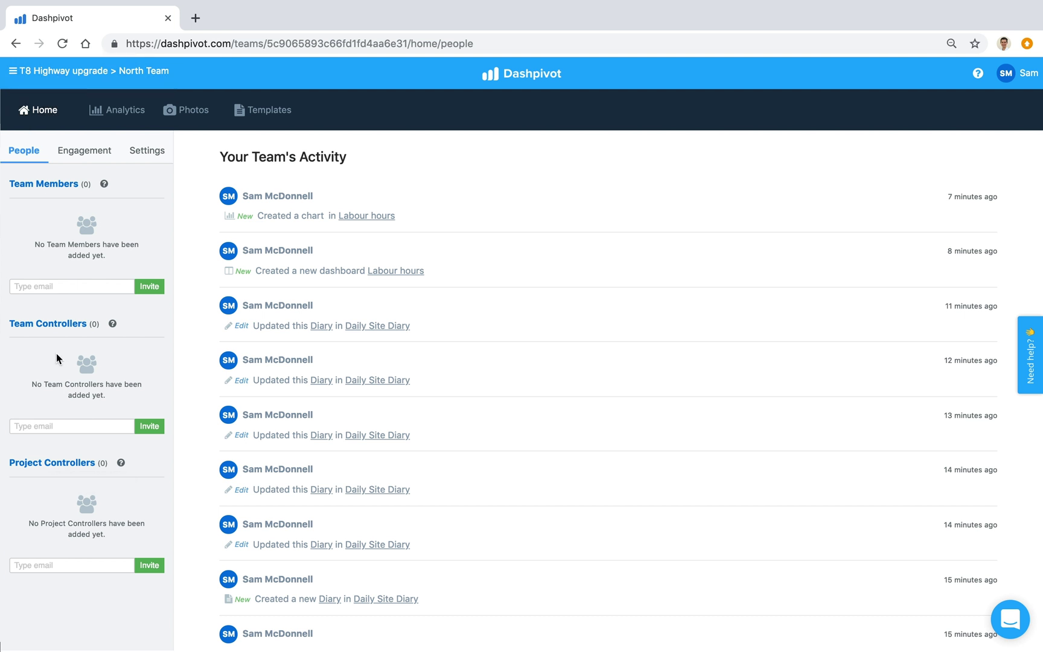
# View the ABC Contractors project and team list, and review the user permission levels overview once more from the North Team's home page
pyautogui.click(66, 71)
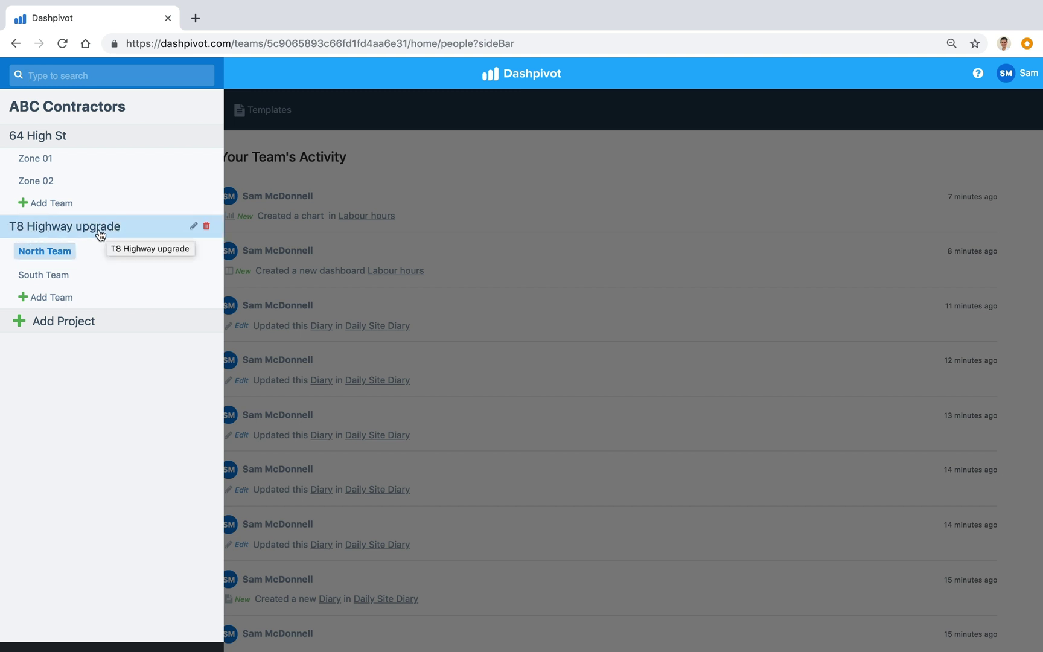
pyautogui.click(408, 181)
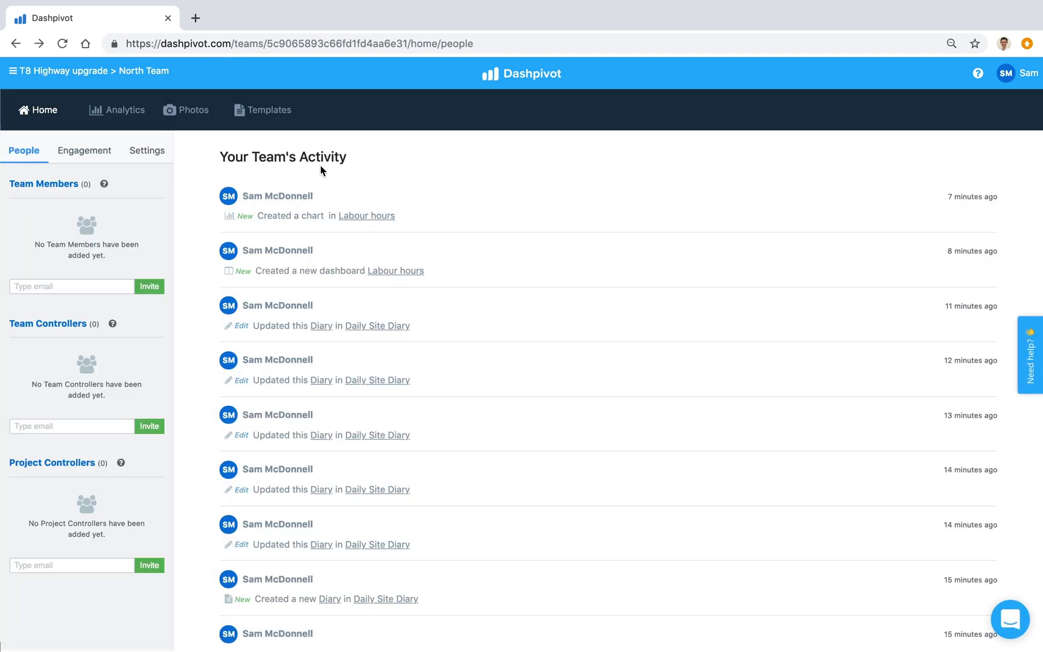
pyautogui.click(104, 184)
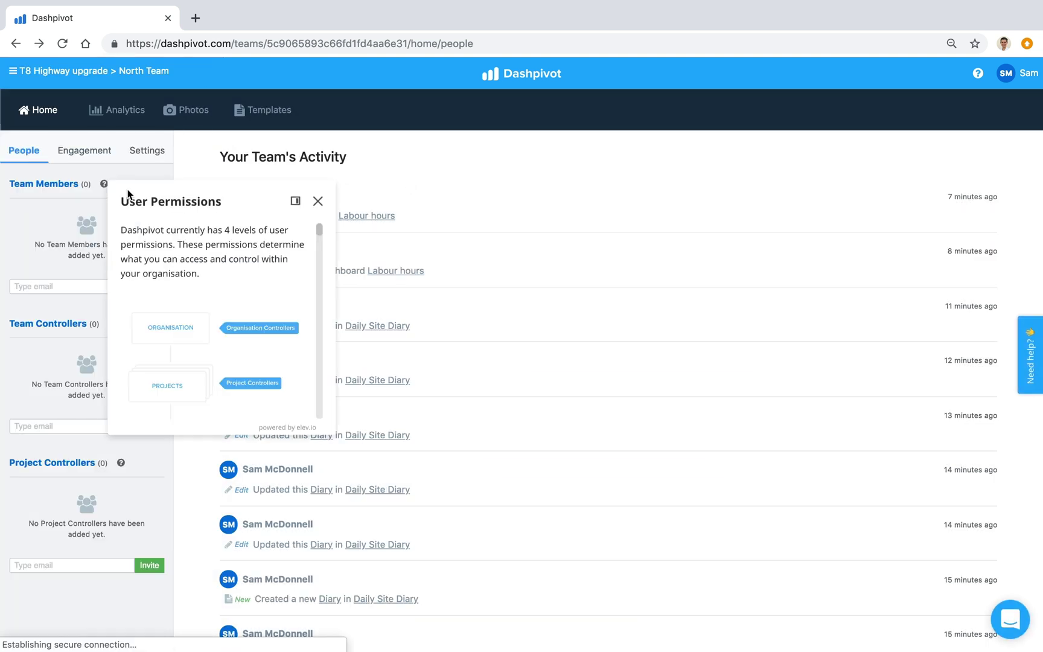
pyautogui.click(317, 201)
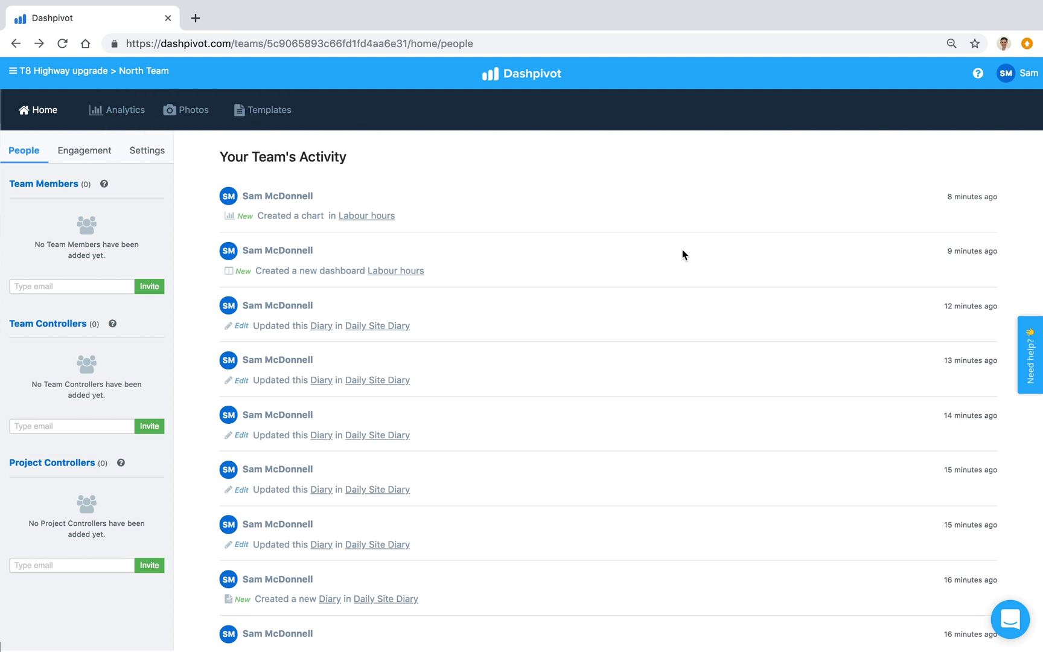
# Open the Help Center and browse its article categories from Getting Started Videos through to Lists
pyautogui.click(978, 75)
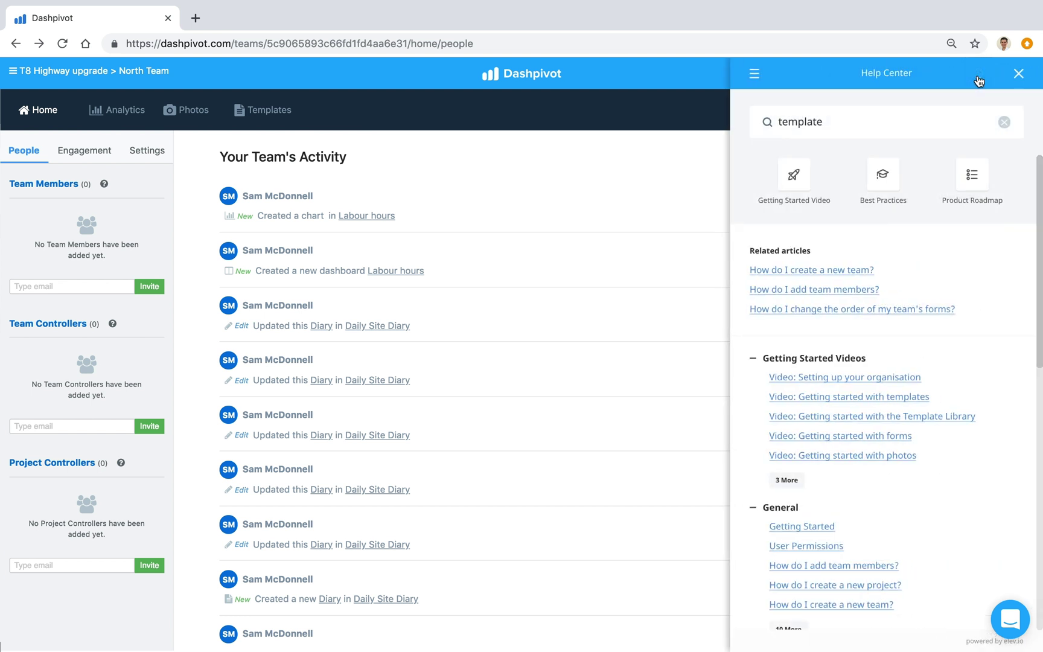
pyautogui.scroll(-7, 921, 273)
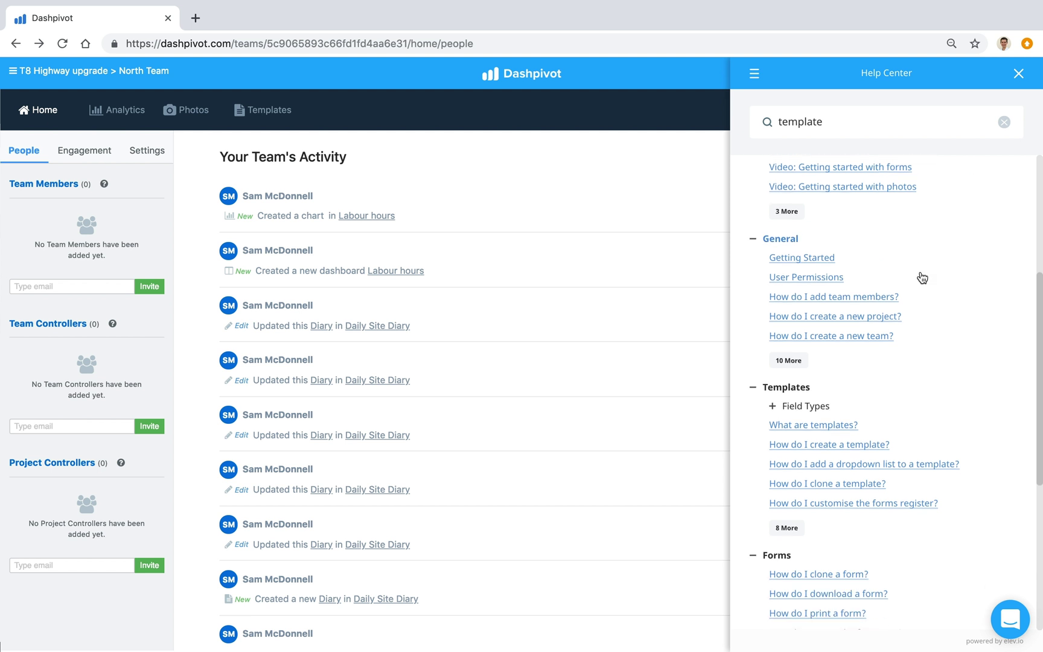
pyautogui.scroll(-1, 921, 277)
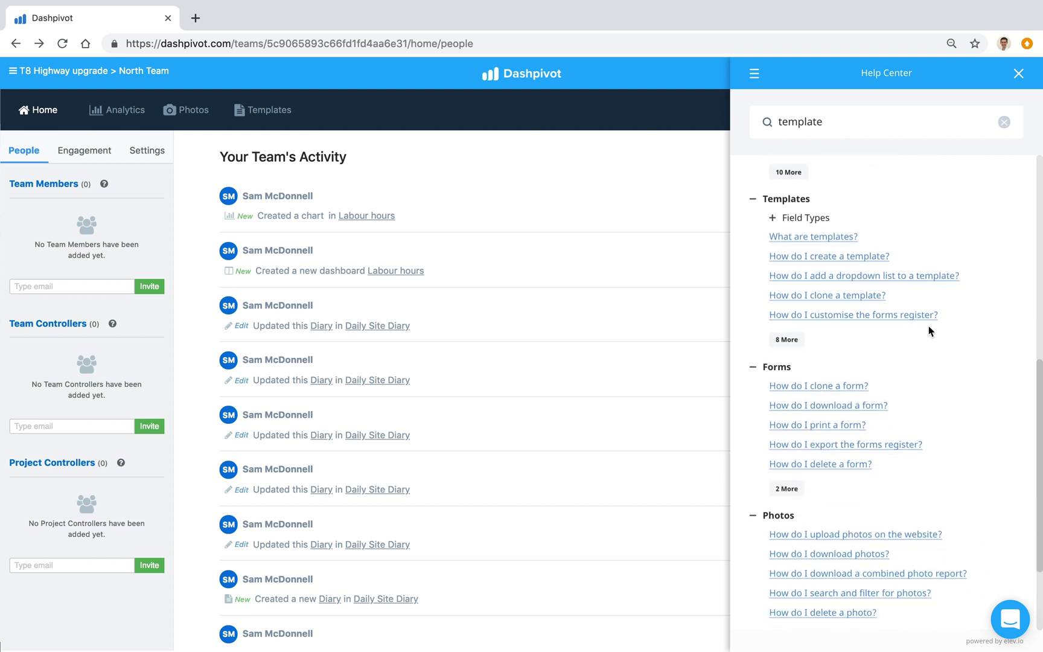
pyautogui.scroll(-2, 931, 345)
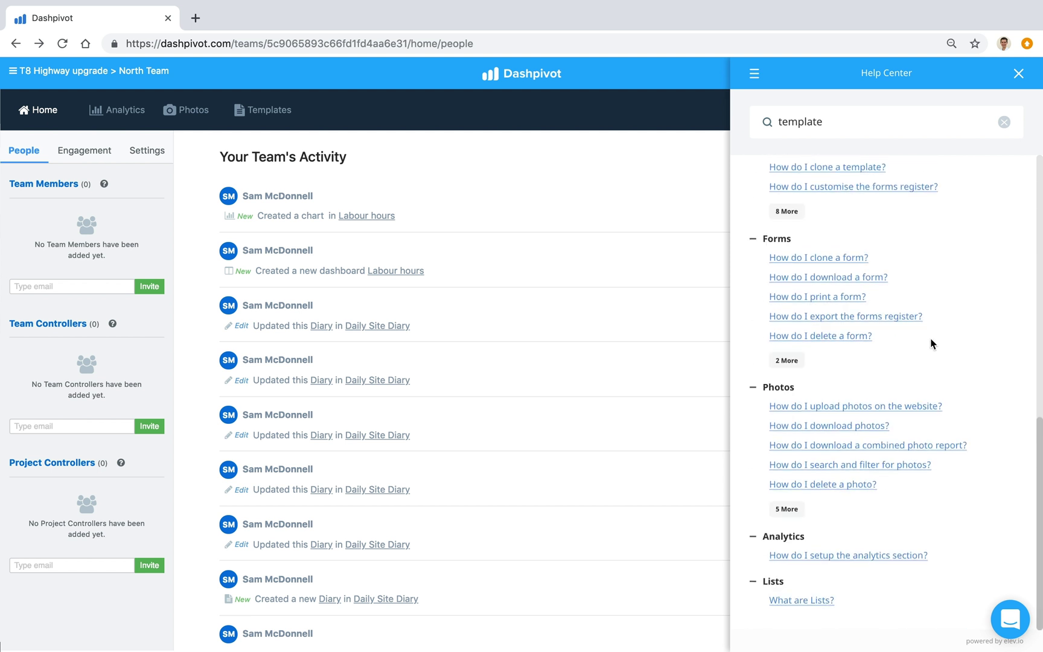
pyautogui.scroll(10, 931, 345)
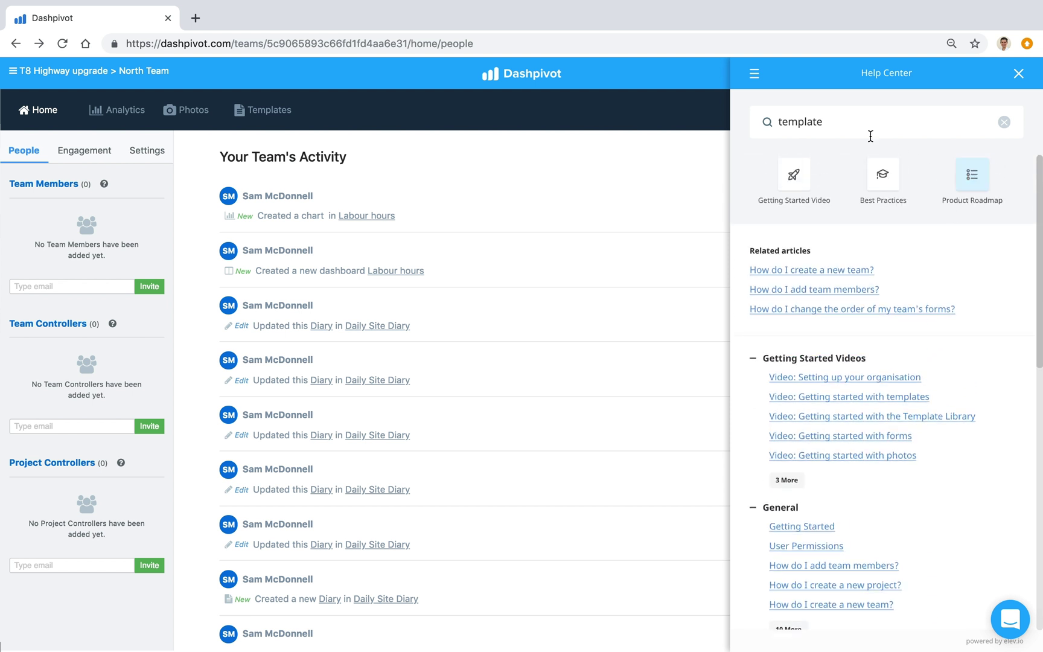
# Search the Help Center for "photos", read the article on moving photos from one team to another, and close the Help Center
pyautogui.click(1003, 122)
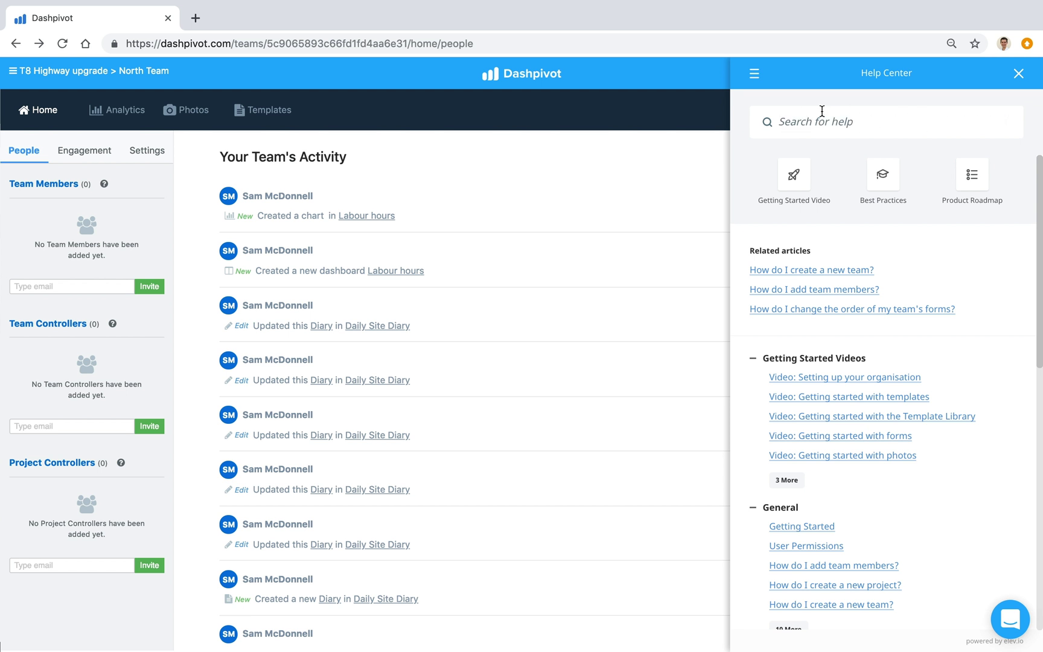
pyautogui.click(822, 111)
pyautogui.write('photos')
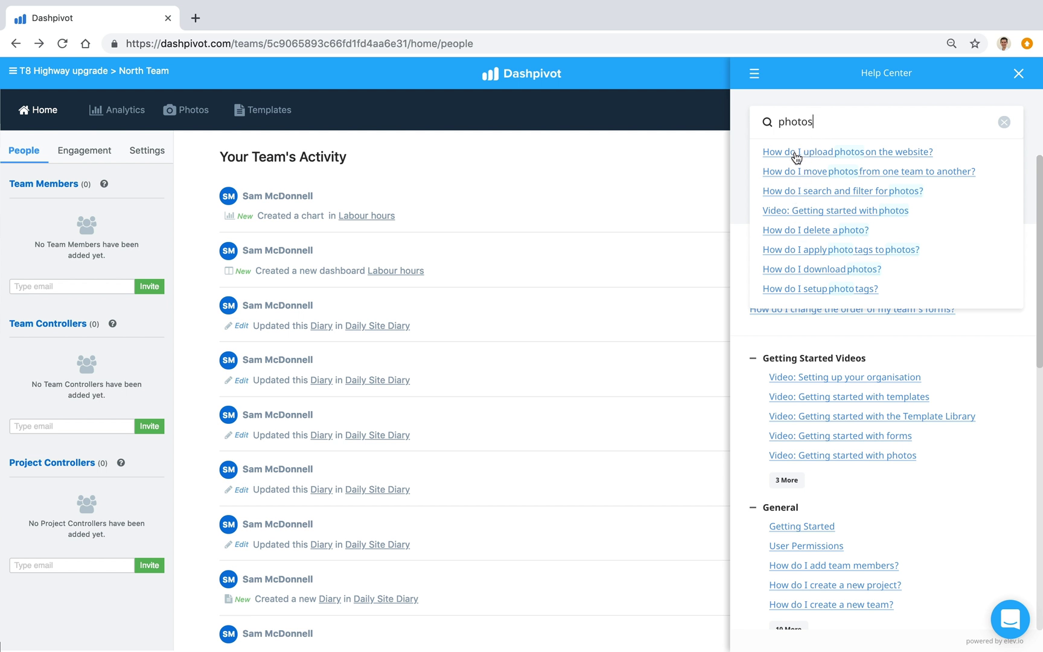
pyautogui.click(792, 171)
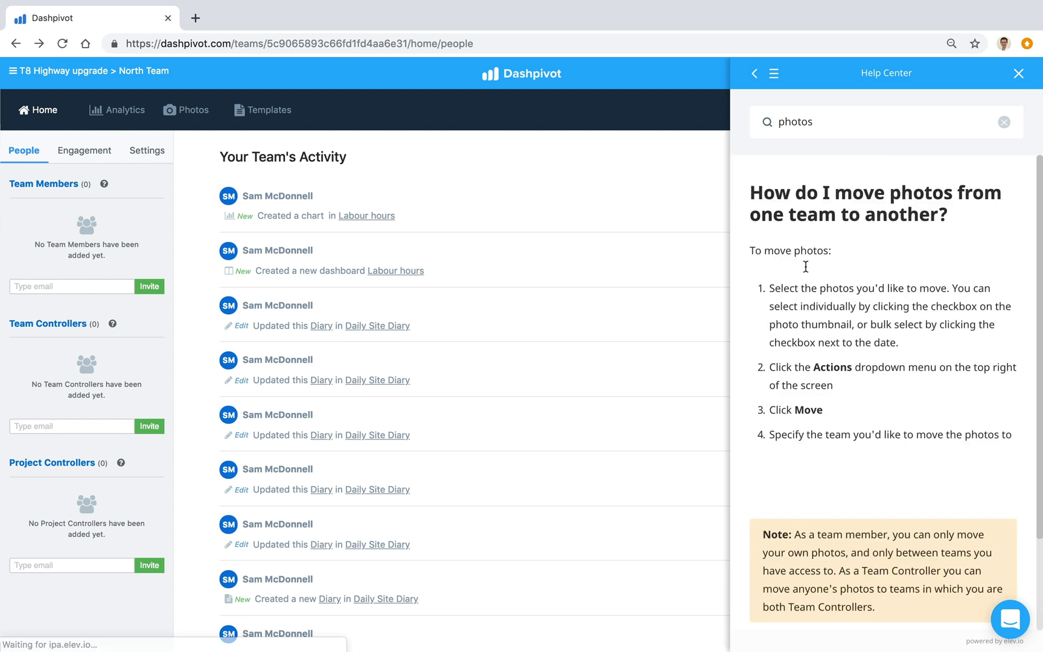
pyautogui.scroll(-3, 857, 380)
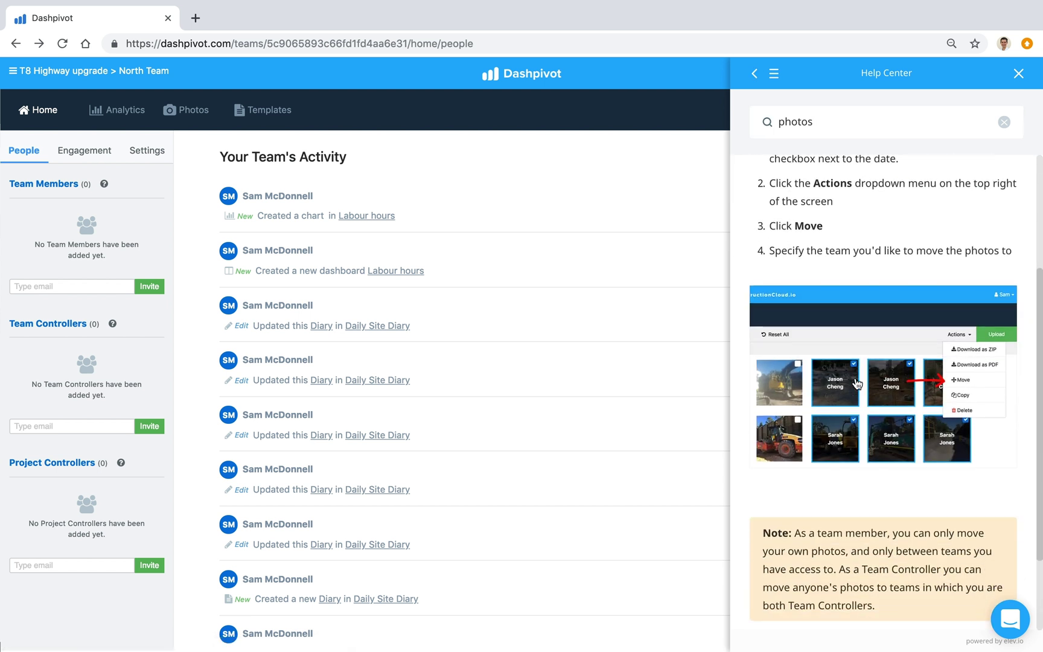
pyautogui.scroll(-3, 907, 394)
pyautogui.scroll(6, 907, 394)
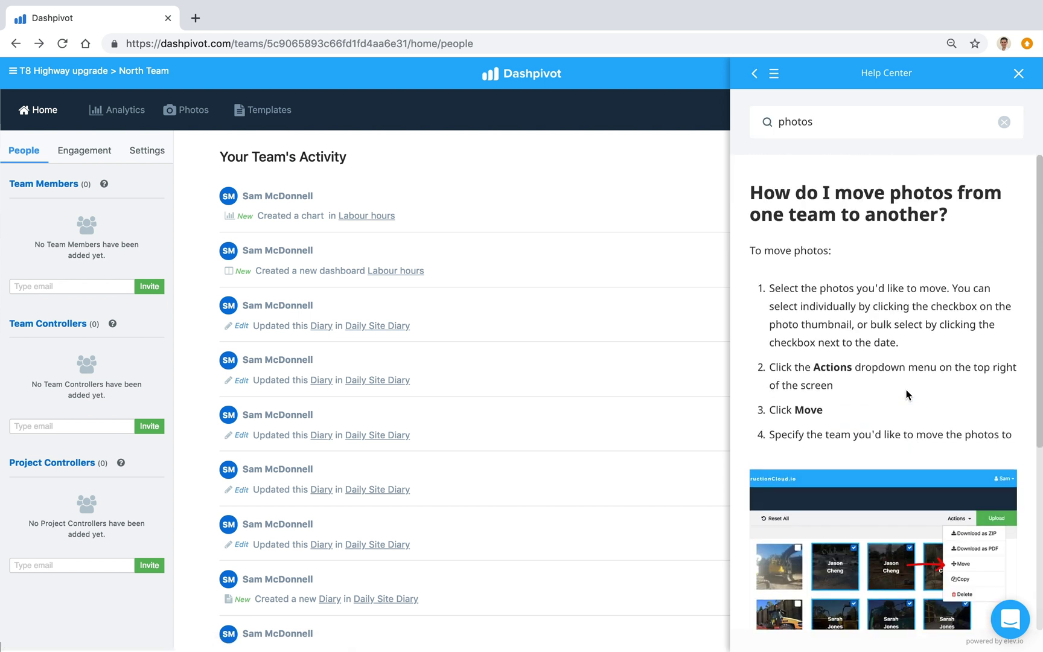
pyautogui.click(754, 73)
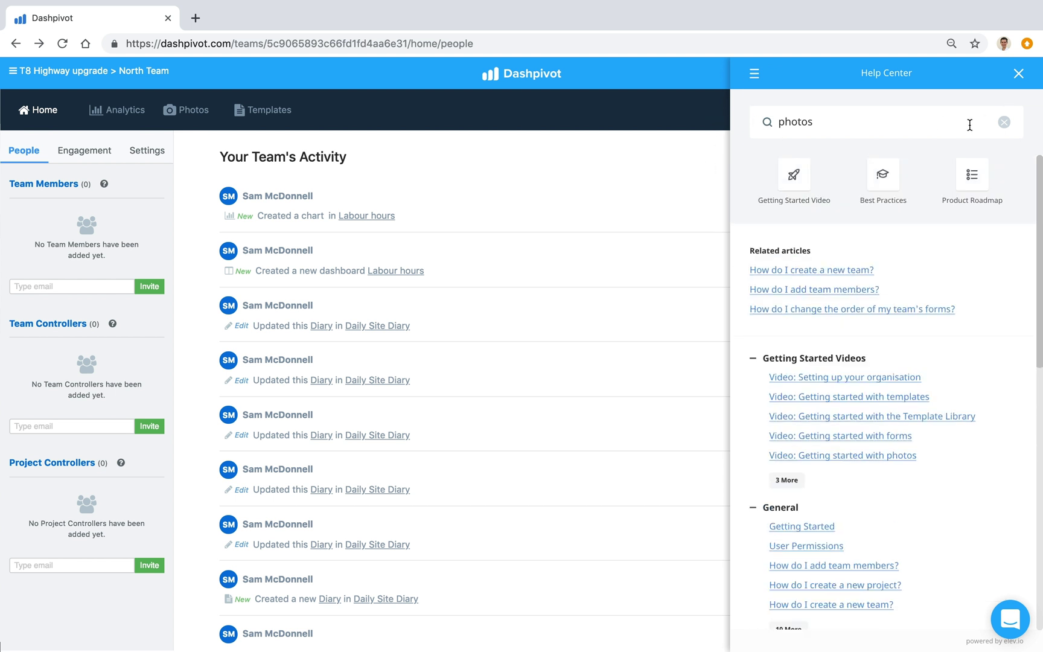
pyautogui.click(1018, 74)
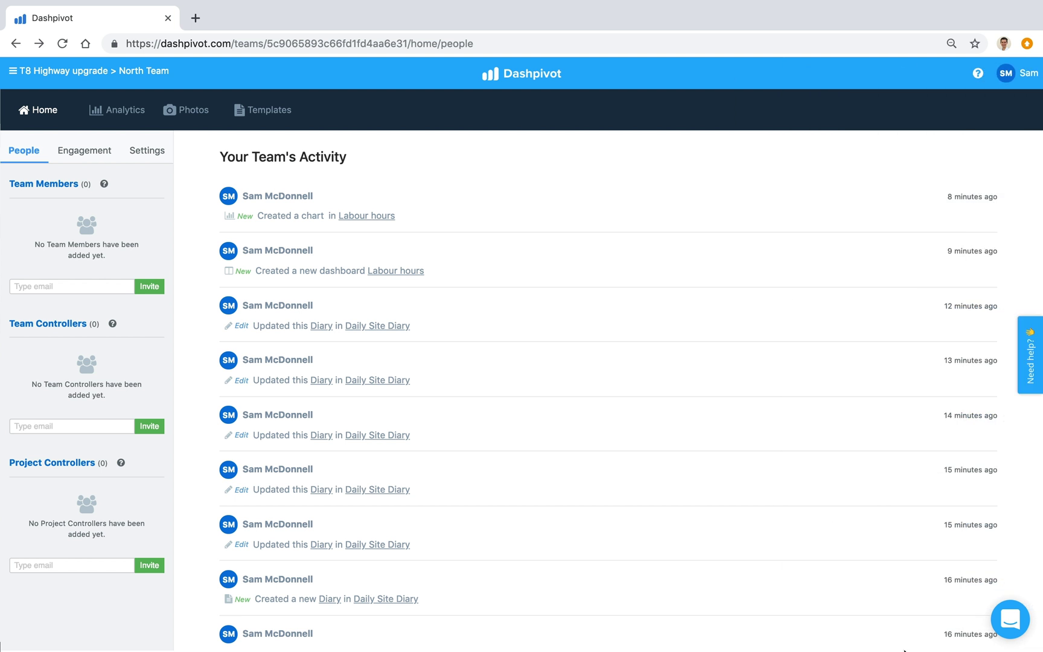
# Start a new support chat conversation with Sitemate and send the message "Hi"
pyautogui.click(995, 610)
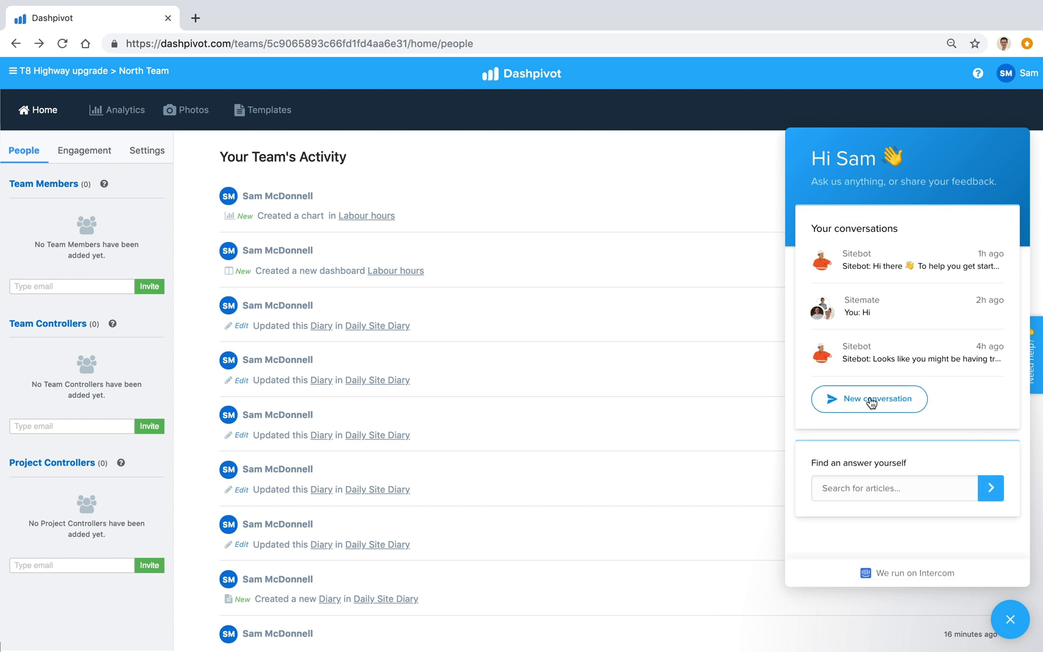
pyautogui.click(870, 400)
pyautogui.write('Hi')
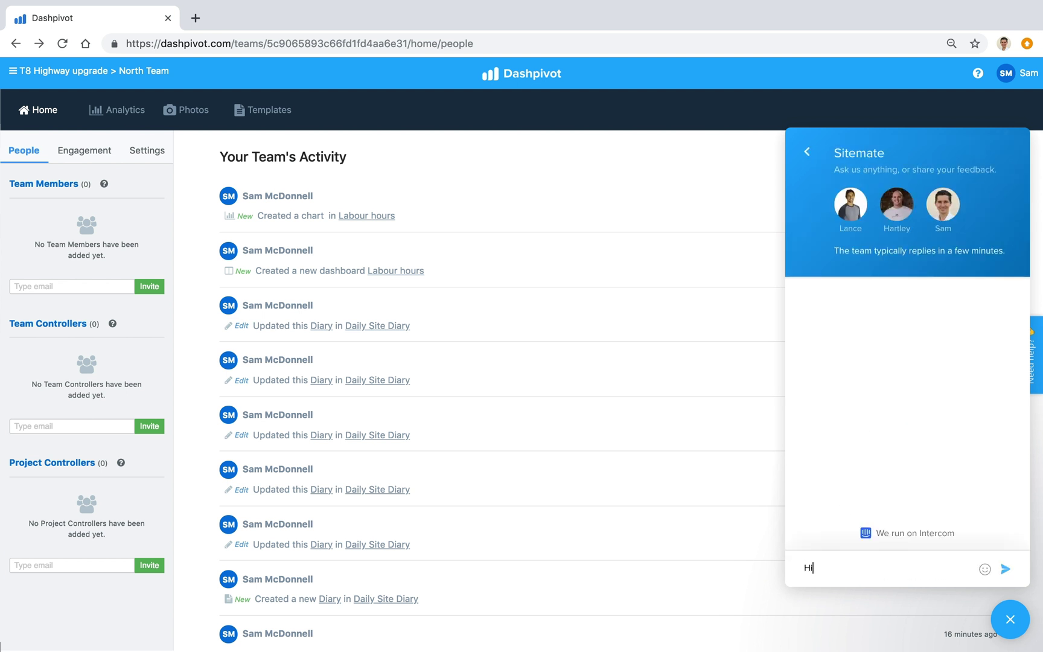
pyautogui.press('Return')
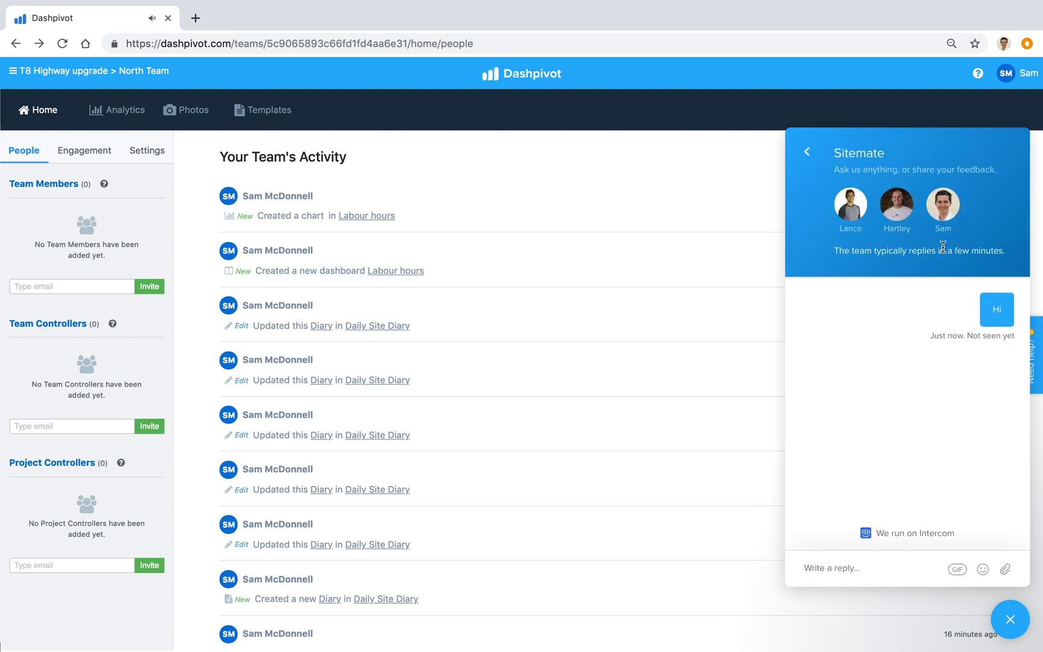